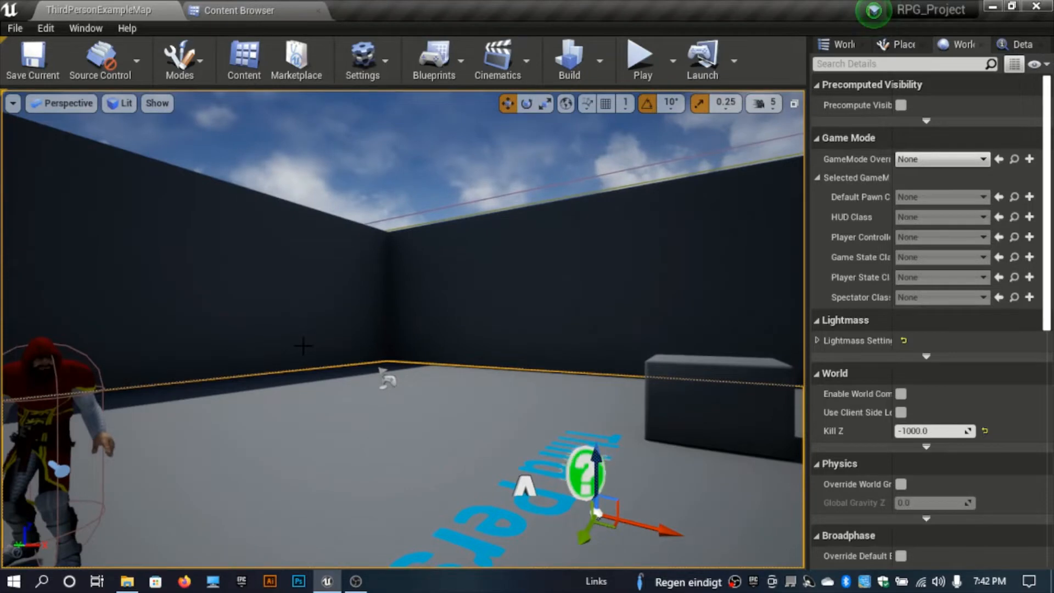
# Play-test the level by running the character around and toggling its crouch, and stop the play session.
pyautogui.hotkey('alt', 'p')
pyautogui.press('w')
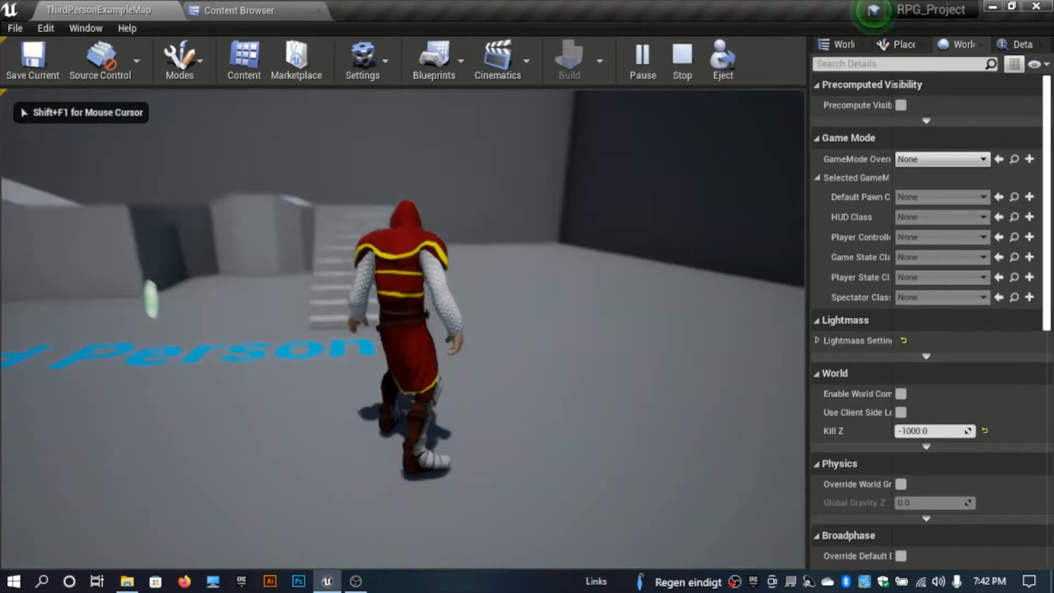
pyautogui.press('w')
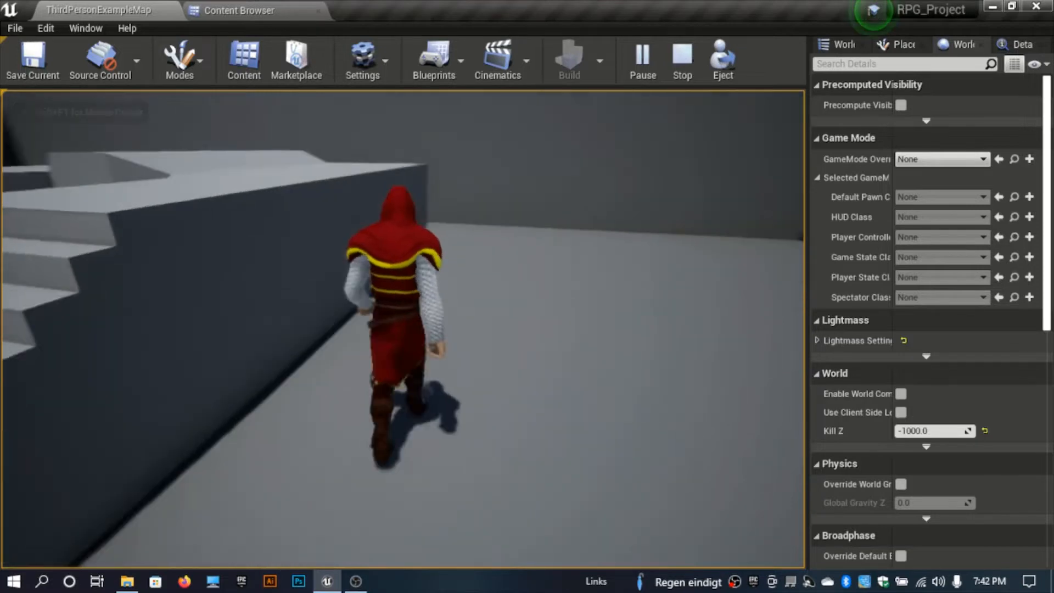
pyautogui.press('s')
pyautogui.press('w')
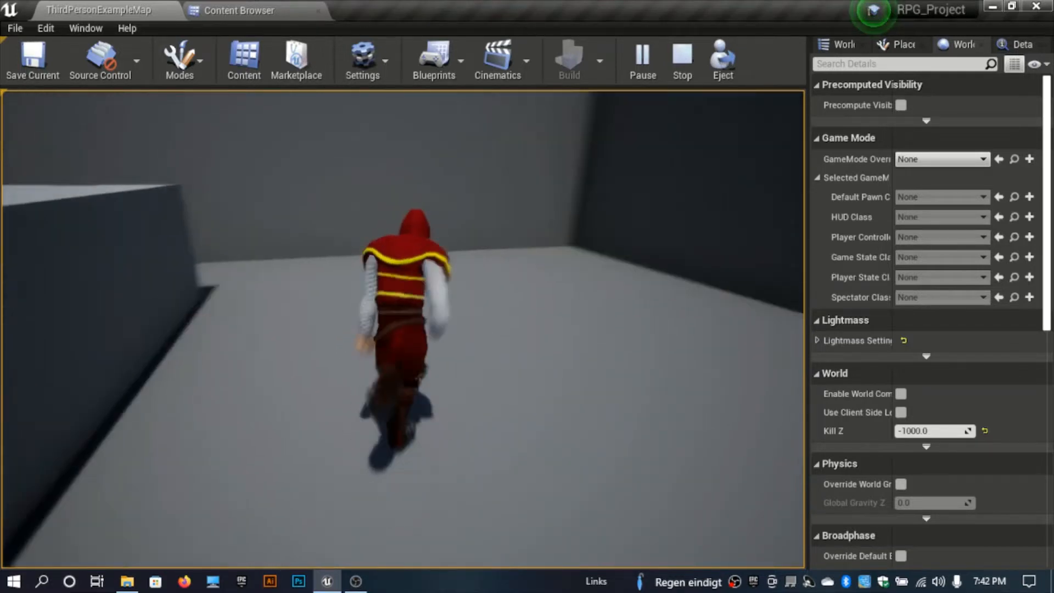
pyautogui.press('ctrl')
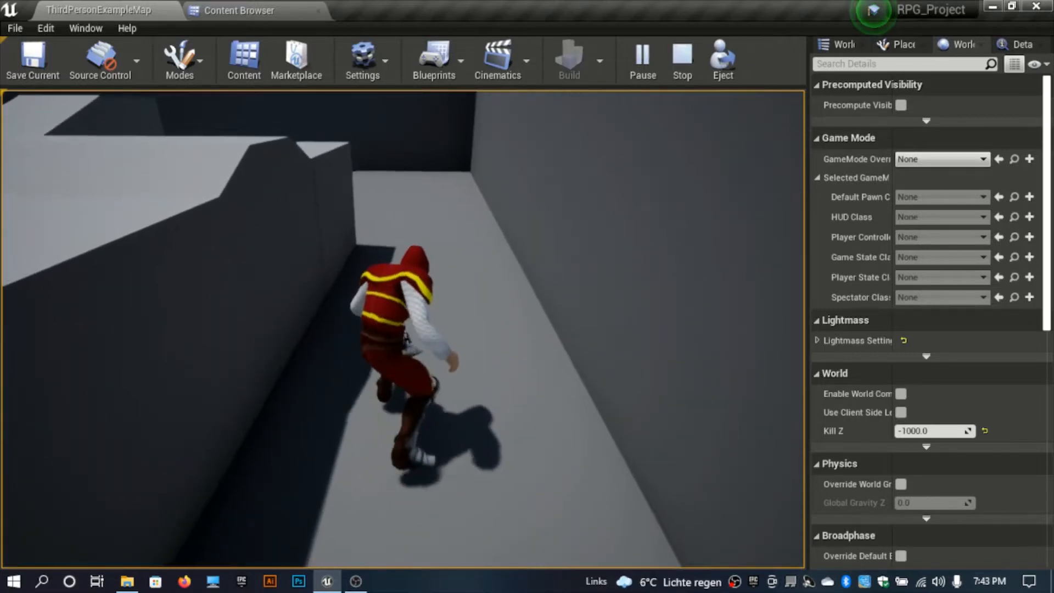
pyautogui.press('ctrl')
pyautogui.press('ctrl')
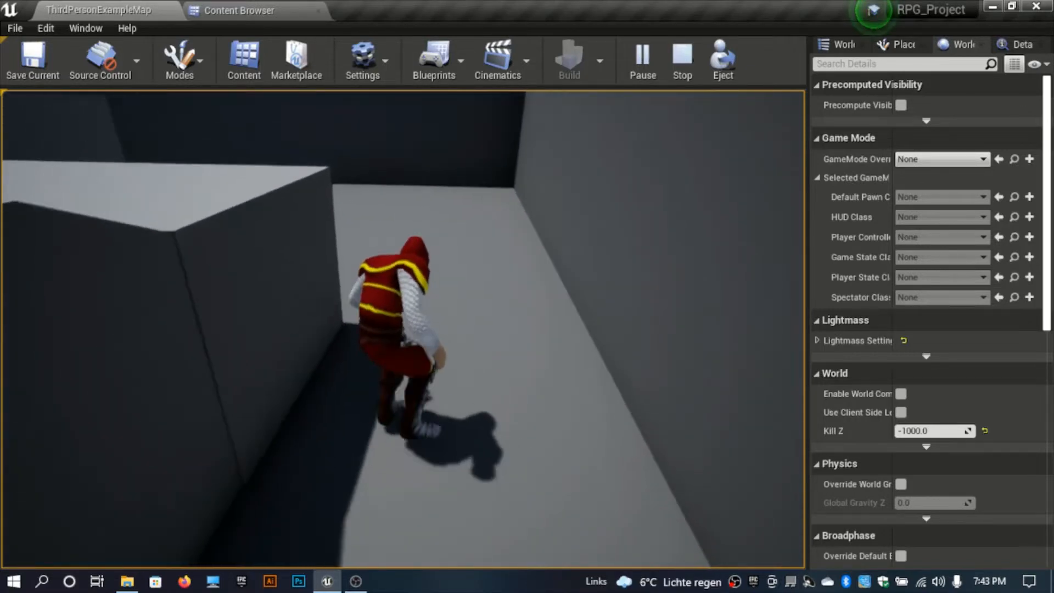
pyautogui.press('ctrl')
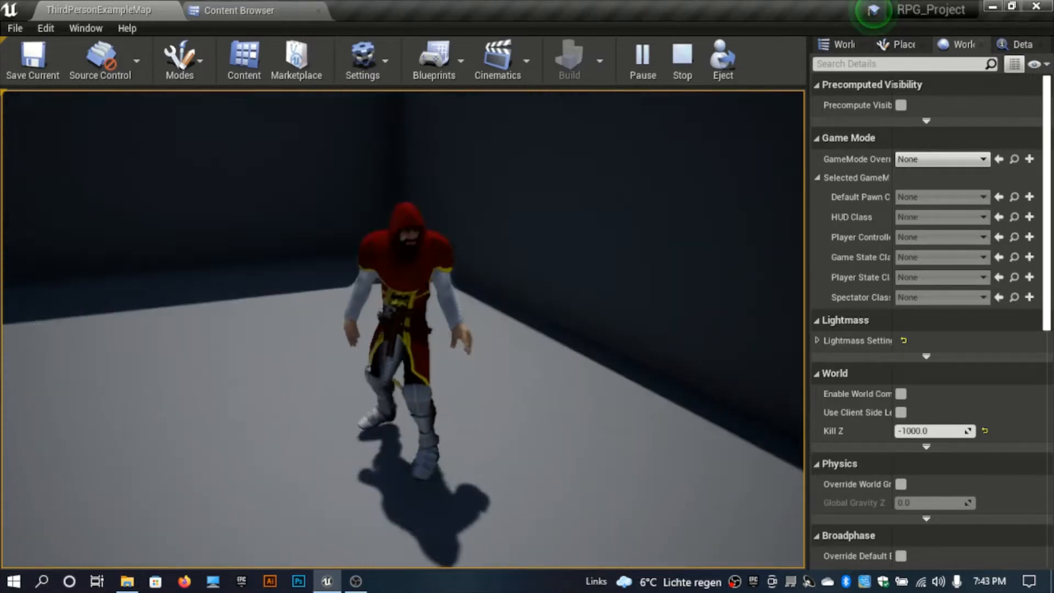
pyautogui.press('Escape')
pyautogui.moveTo(205, 339); pyautogui.dragTo(8, 311, button='right')
pyautogui.press('w')
pyautogui.press('s')
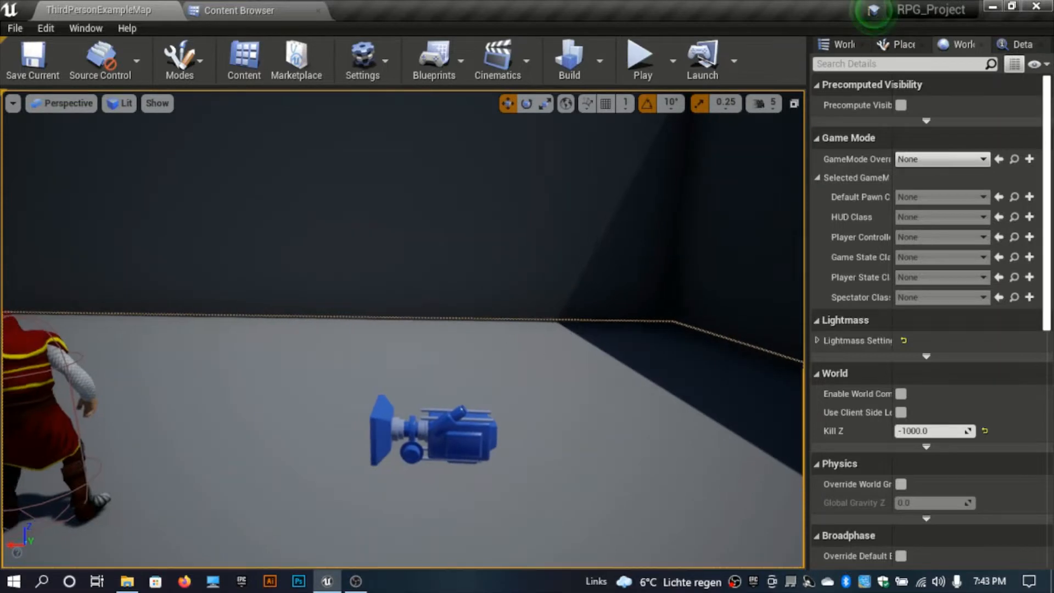
pyautogui.moveTo(597, 347); pyautogui.dragTo(529, 349, button='right')
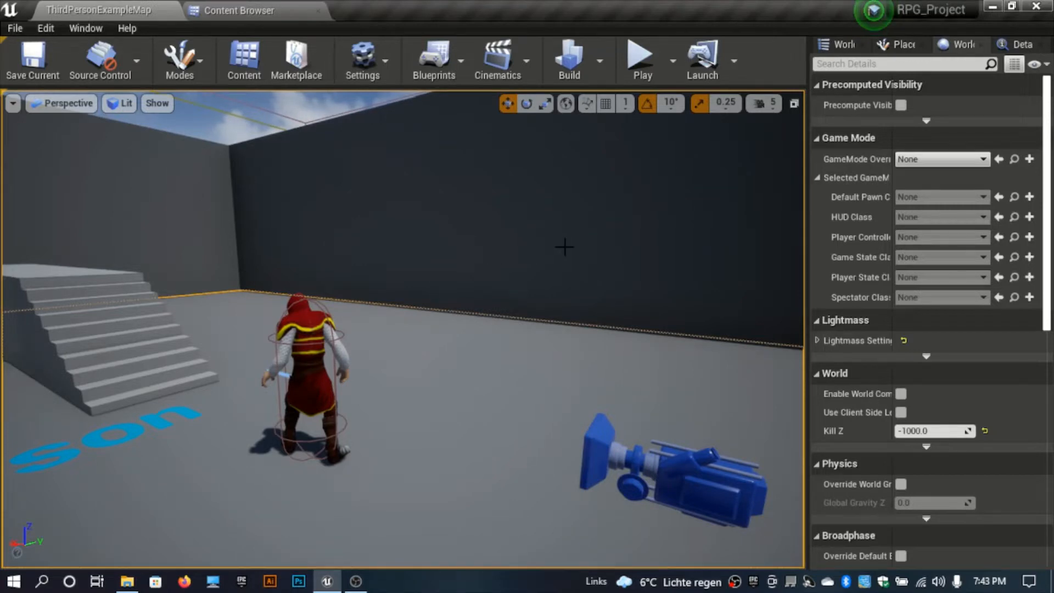
pyautogui.moveTo(581, 258); pyautogui.dragTo(522, 257, button='right')
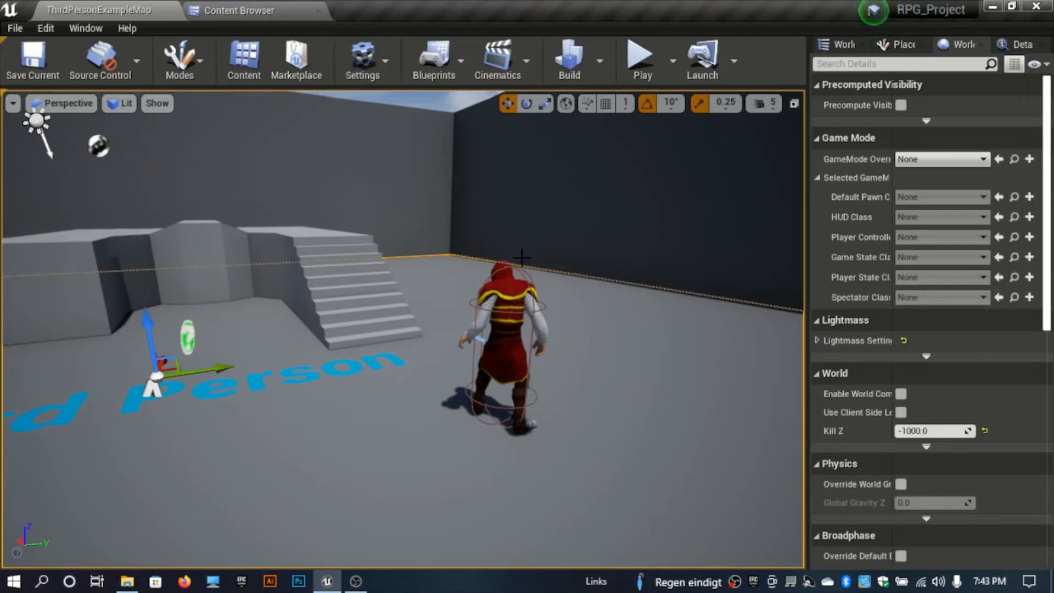
pyautogui.moveTo(522, 257); pyautogui.dragTo(351, 240, button='right')
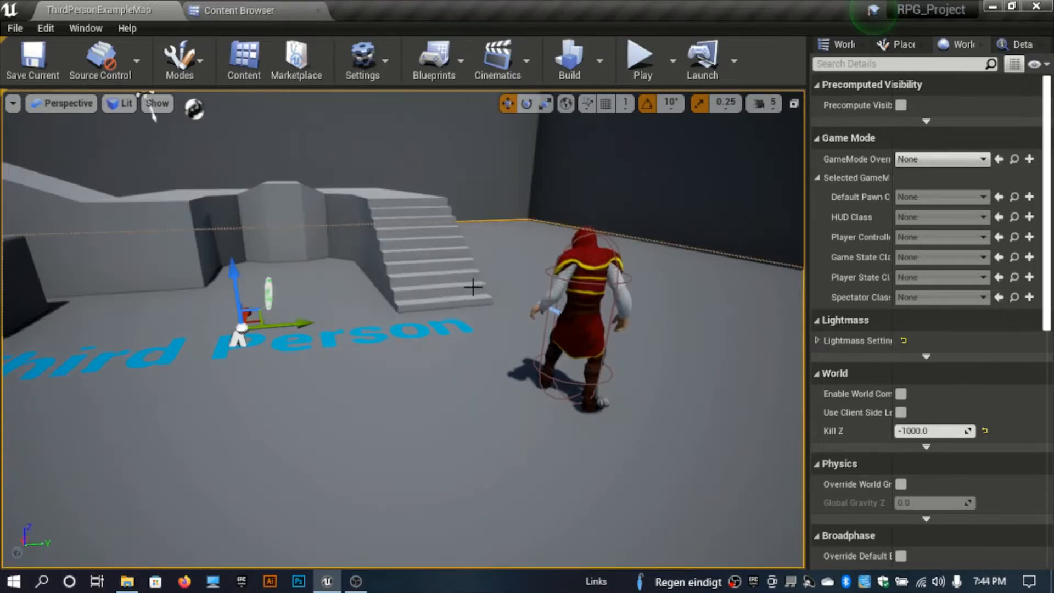
# Open the engine's Input section in the project settings and delete the existing Equip action mapping.
pyautogui.click(40, 27)
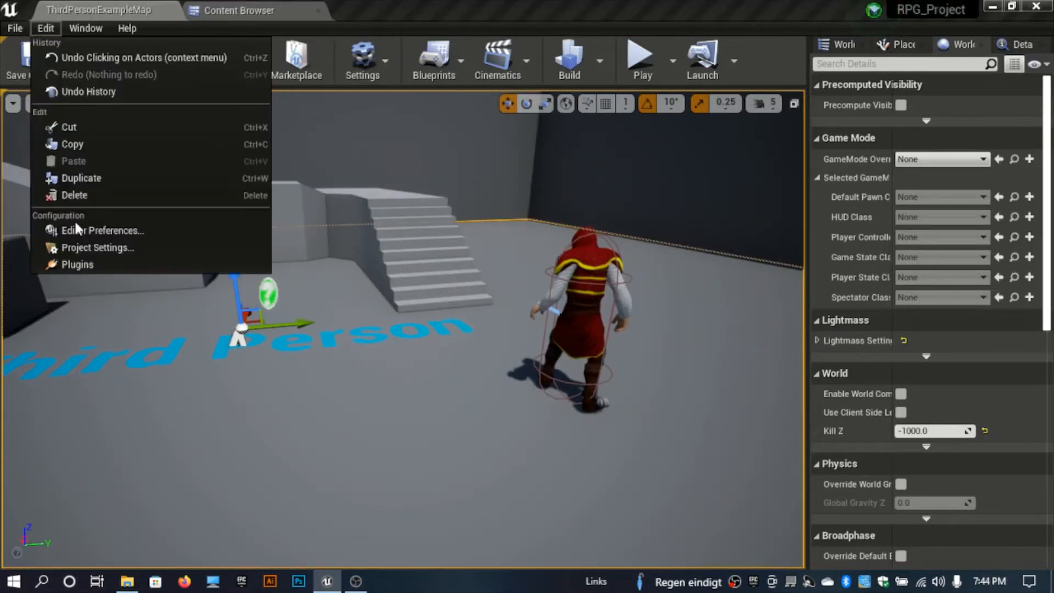
pyautogui.click(104, 252)
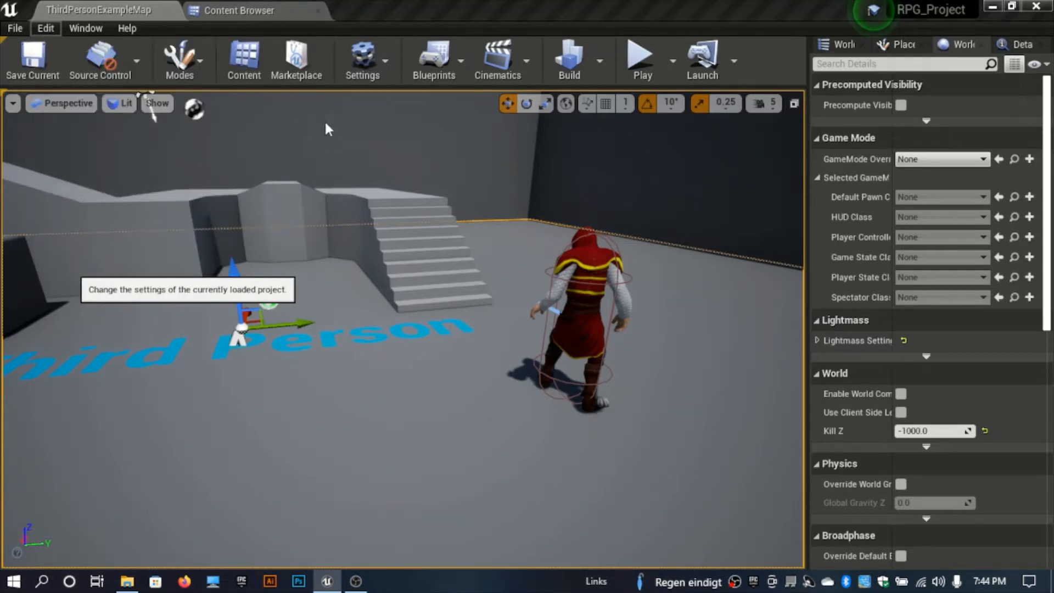
pyautogui.scroll(-3, 22, 501)
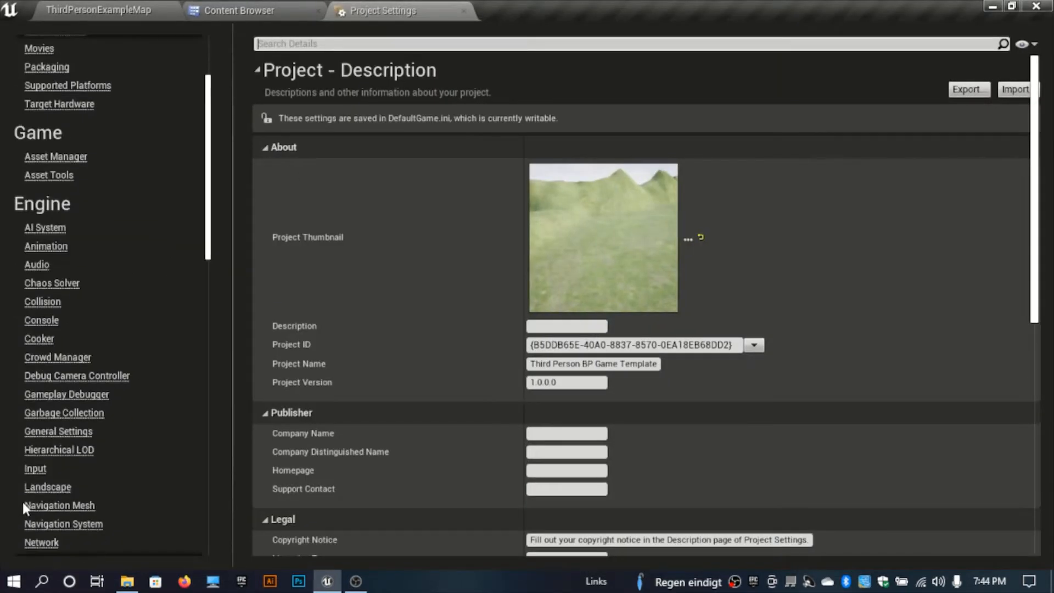
pyautogui.click(35, 469)
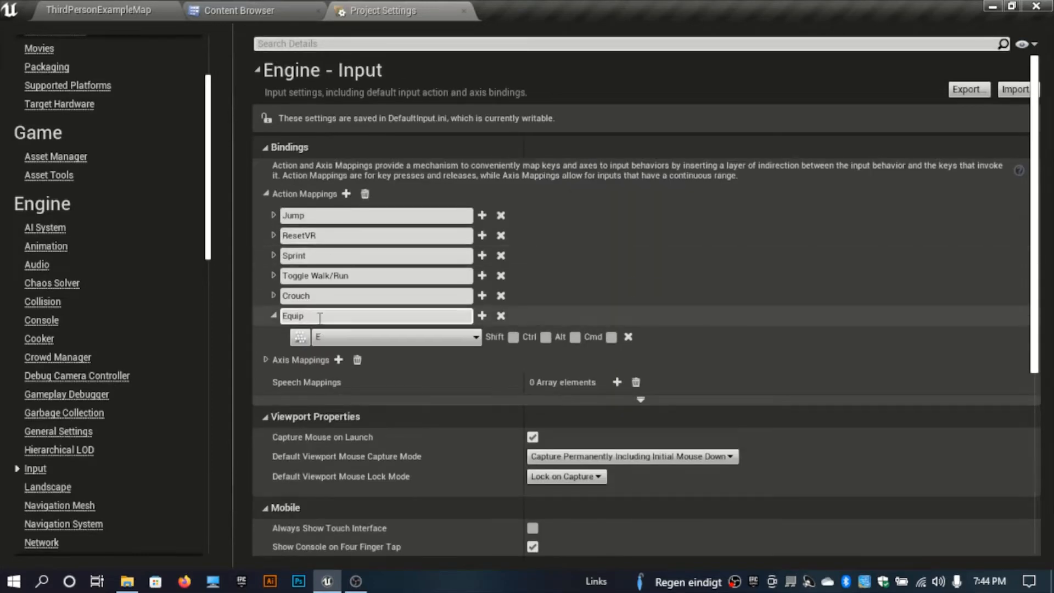
pyautogui.click(500, 316)
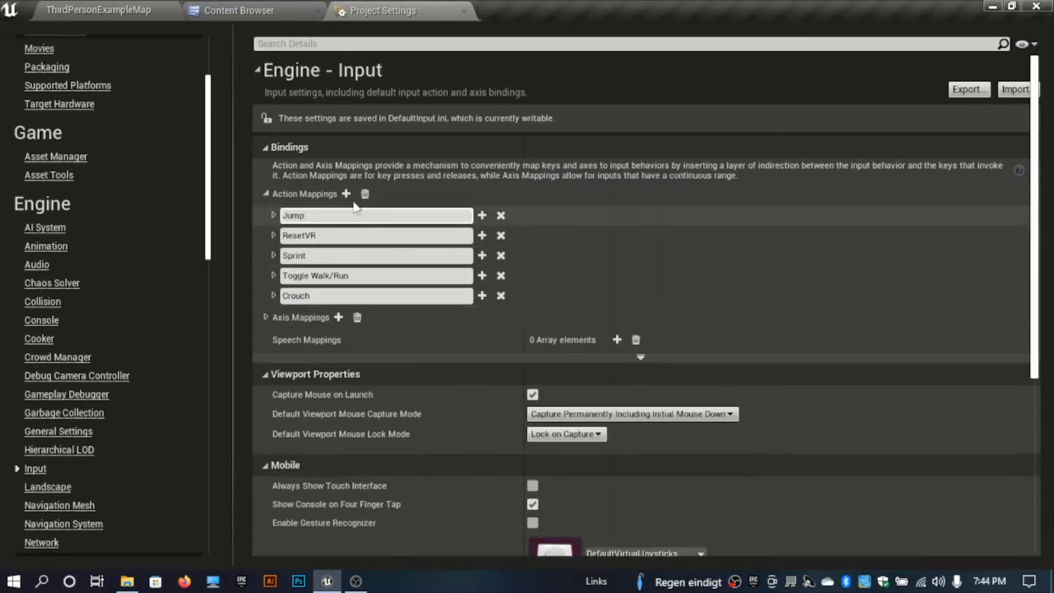
# Add a new action mapping named Equip to the input bindings.
pyautogui.click(345, 193)
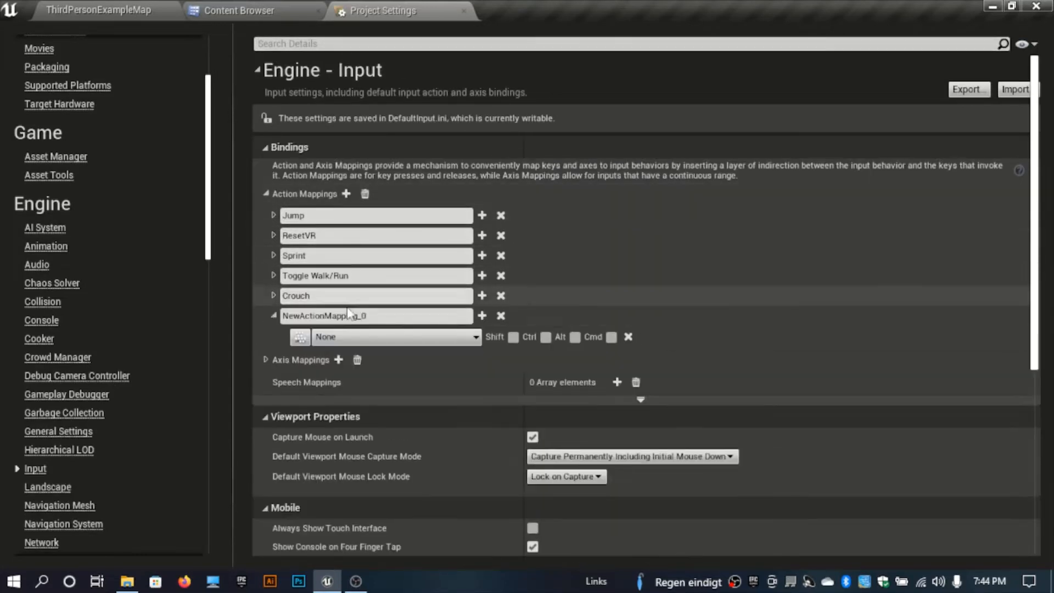
pyautogui.click(413, 318)
pyautogui.write('Eq')
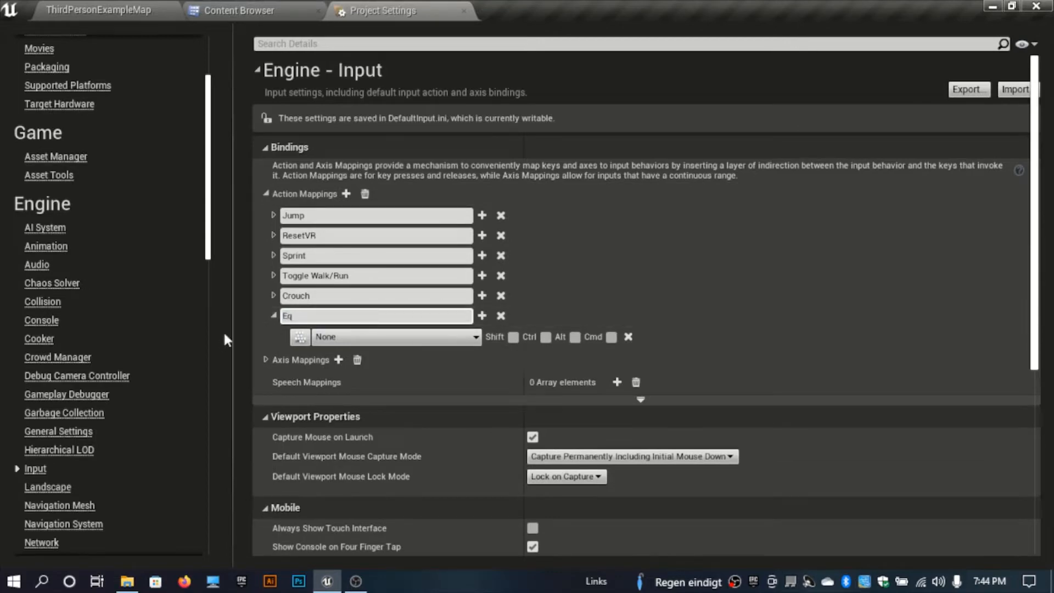
pyautogui.write('uip')
pyautogui.press('Return')
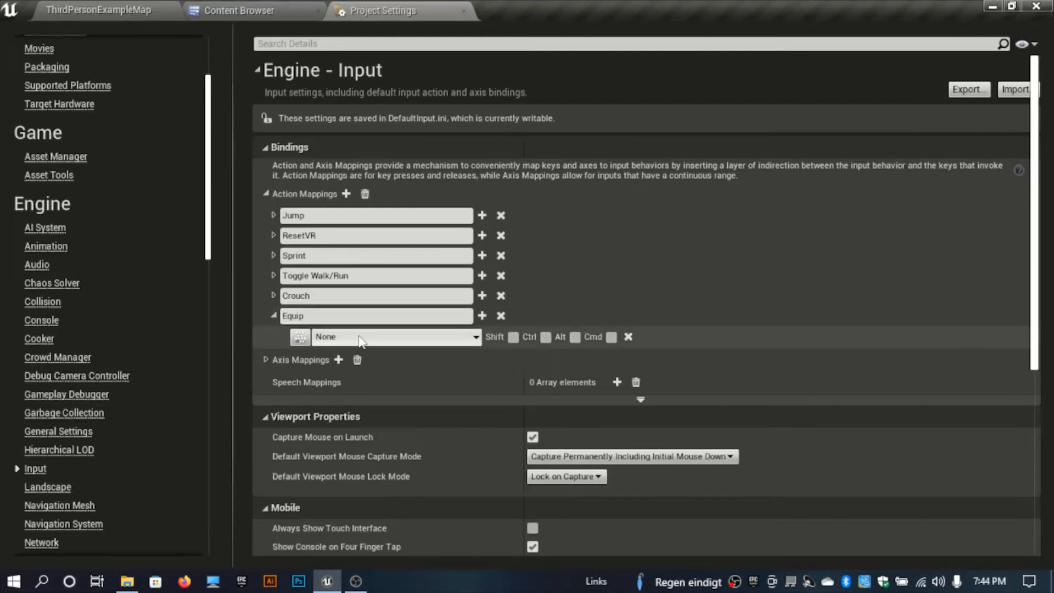
# Bind the Equip action mapping to the keyboard key E and close the project settings.
pyautogui.click(365, 338)
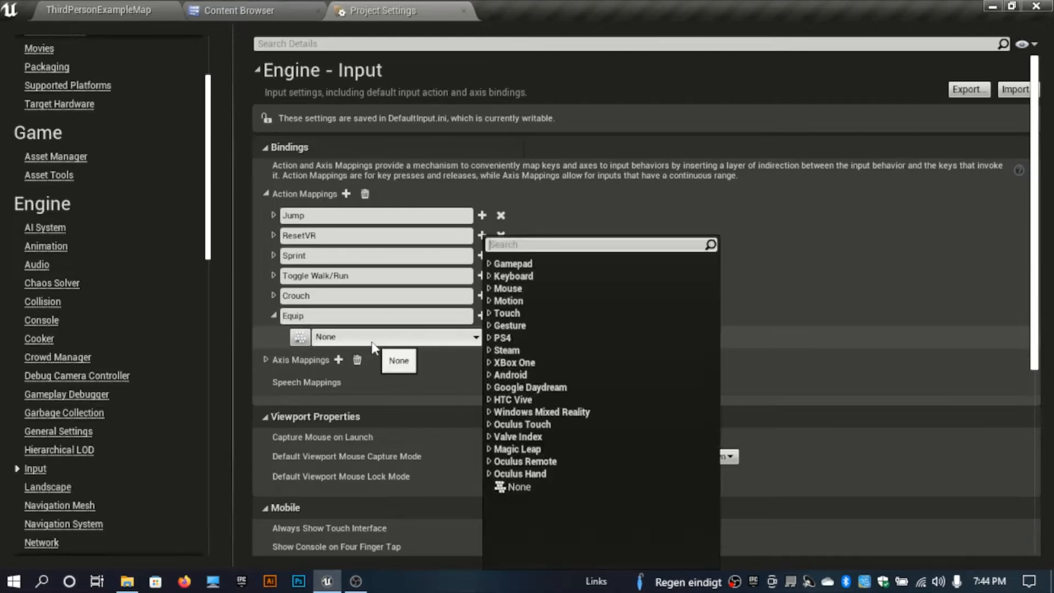
pyautogui.write('E')
pyautogui.scroll(-15, 585, 464)
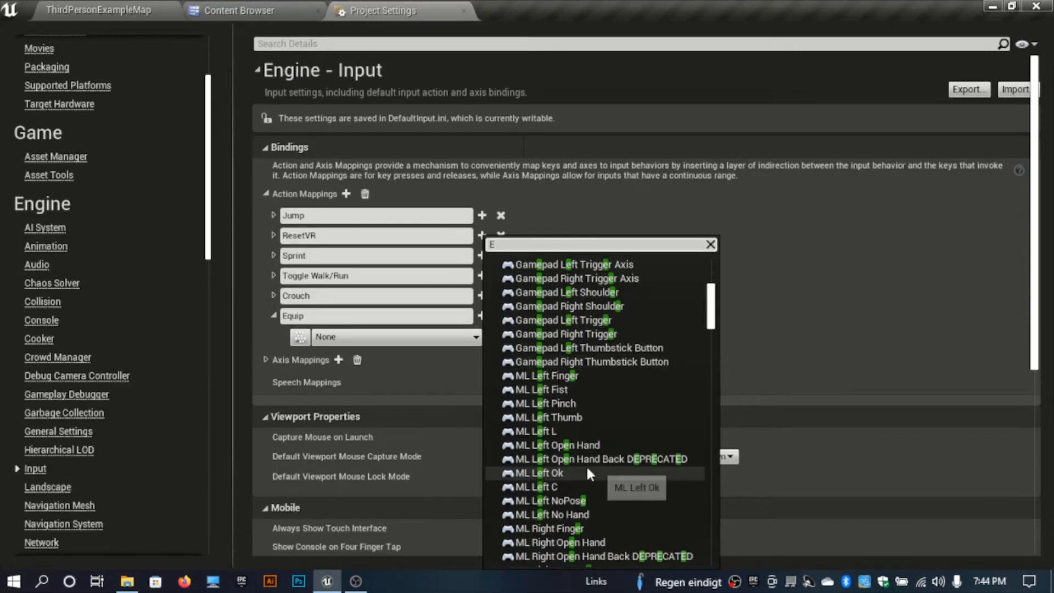
pyautogui.click(523, 434)
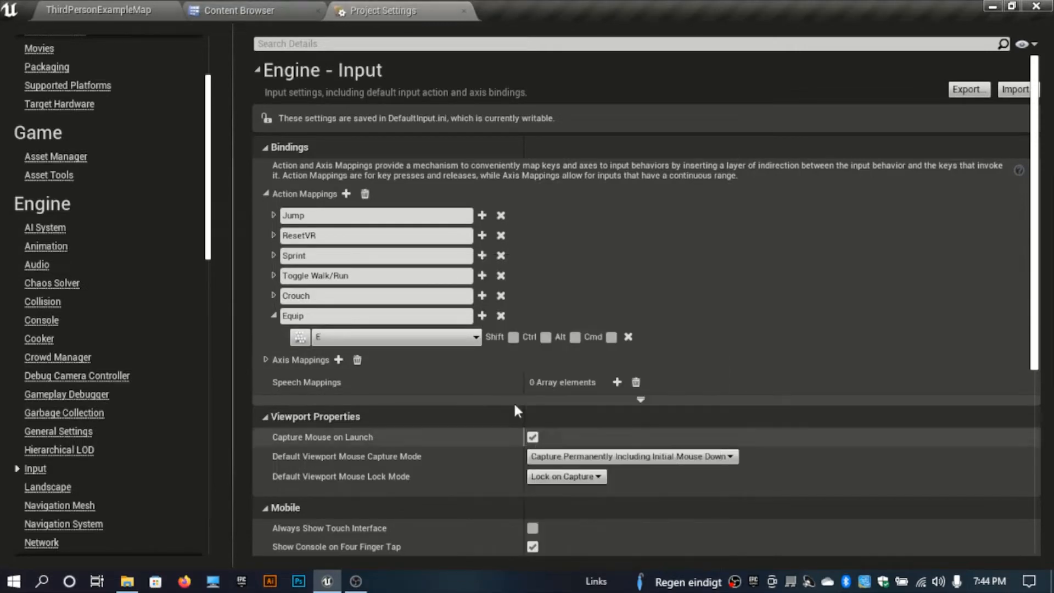
pyautogui.click(463, 11)
# Open the Base_Character blueprint from the Blueprints/Characters folder and show its Event Graph.
pyautogui.click(371, 306)
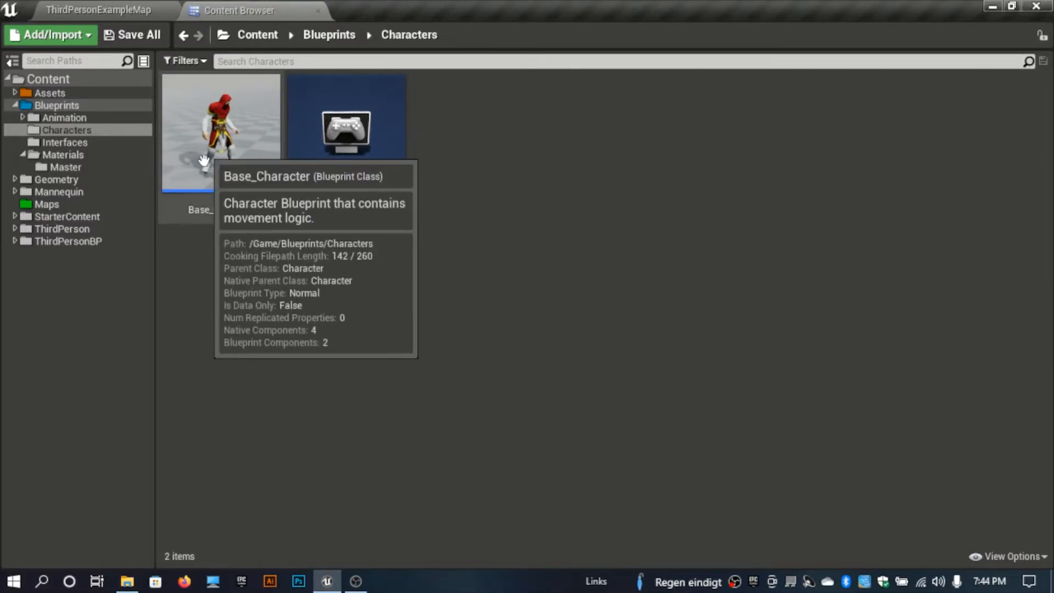
pyautogui.click(258, 35)
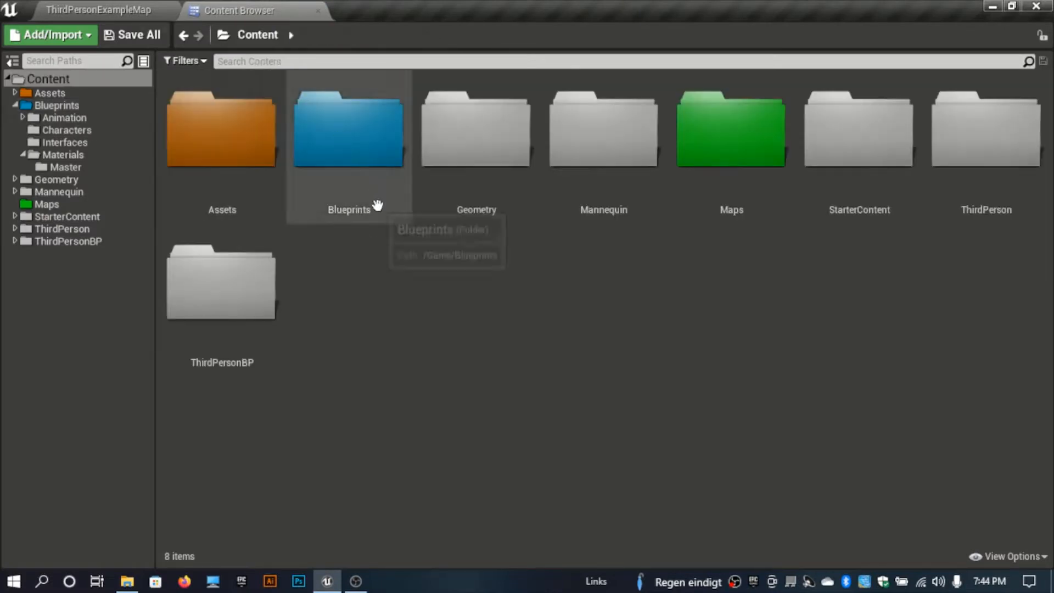
pyautogui.doubleClick(345, 186)
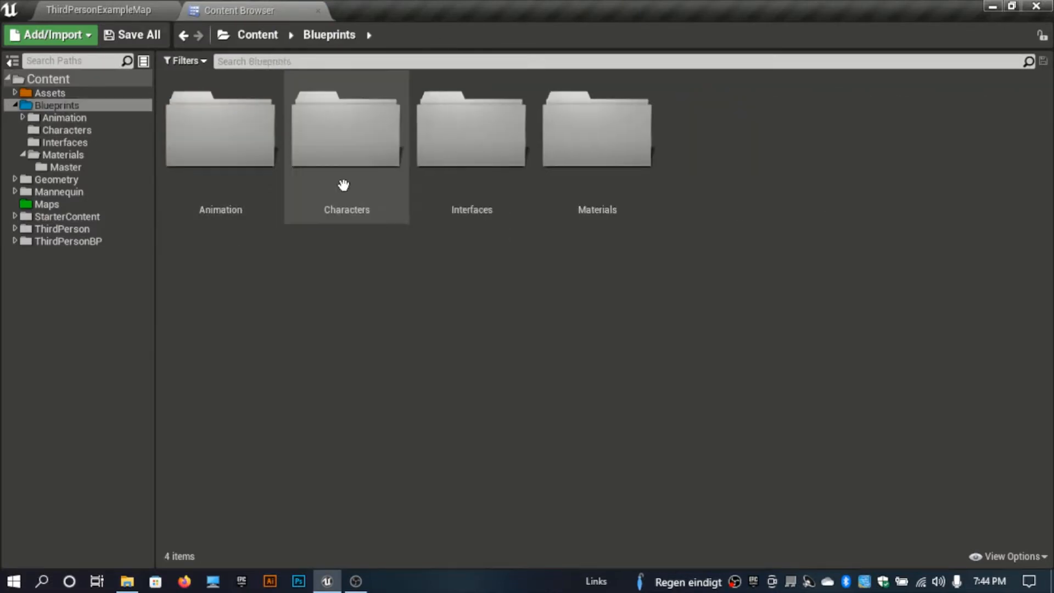
pyautogui.doubleClick(363, 201)
pyautogui.doubleClick(210, 184)
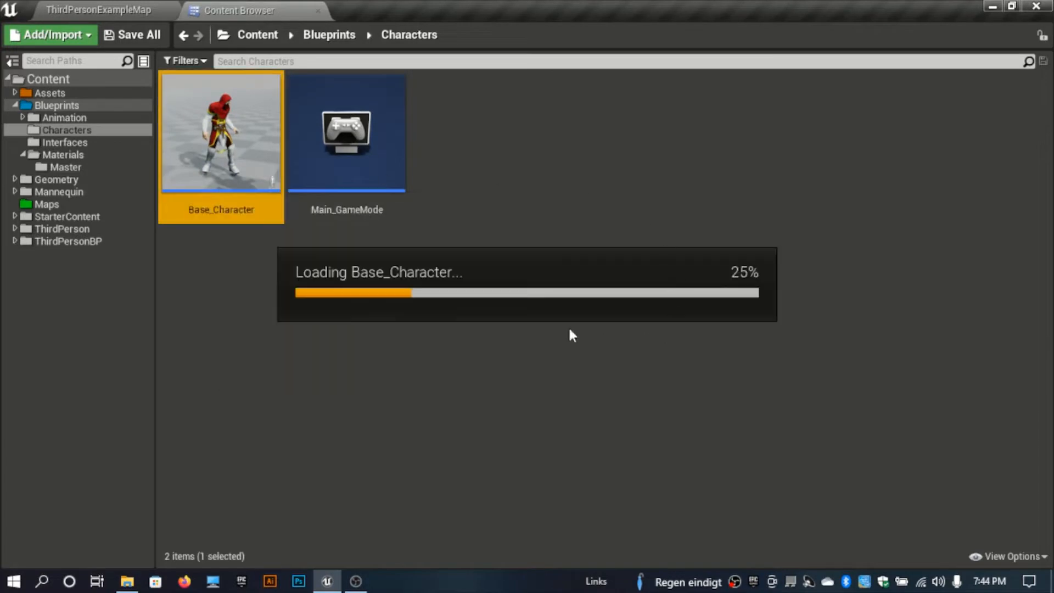
pyautogui.scroll(-7, 554, 249)
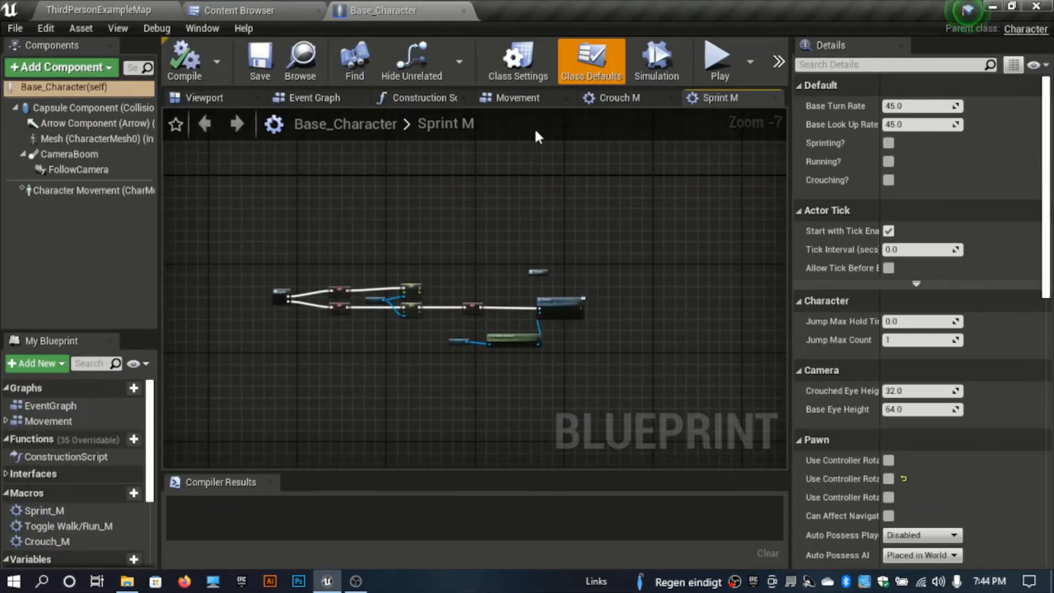
pyautogui.click(306, 98)
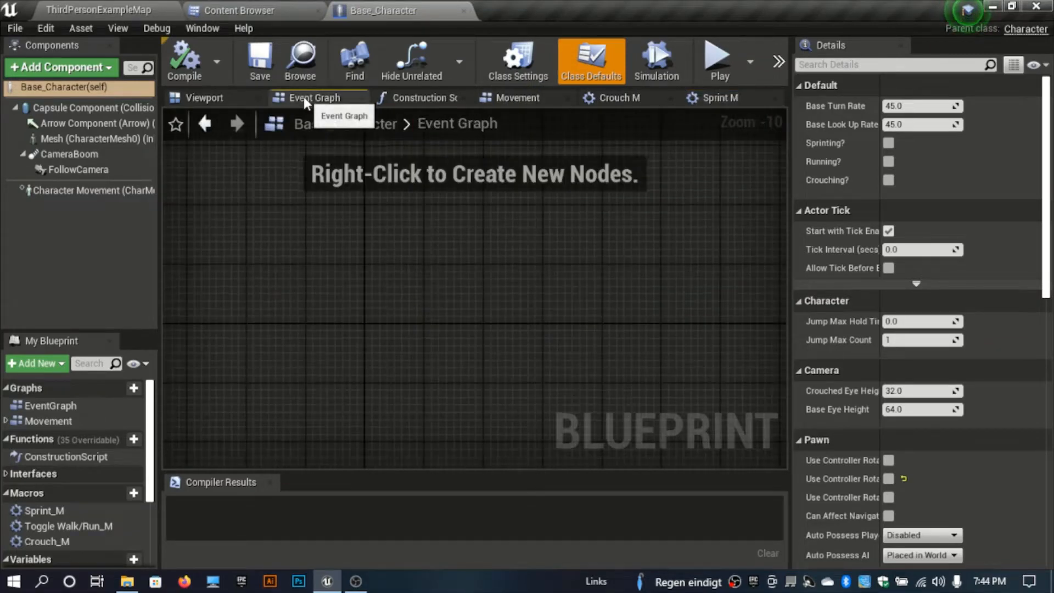
# Add a new event graph named Combat to the Base_Character blueprint.
pyautogui.moveTo(403, 275); pyautogui.dragTo(385, 288, button='right')
pyautogui.scroll(-3, 41, 511)
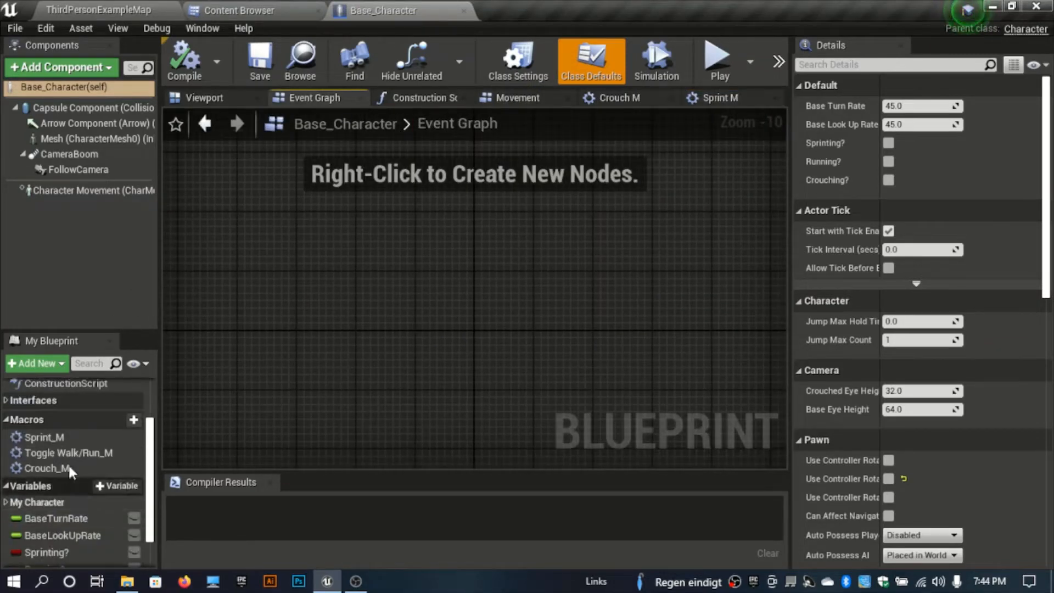
pyautogui.scroll(3, 62, 421)
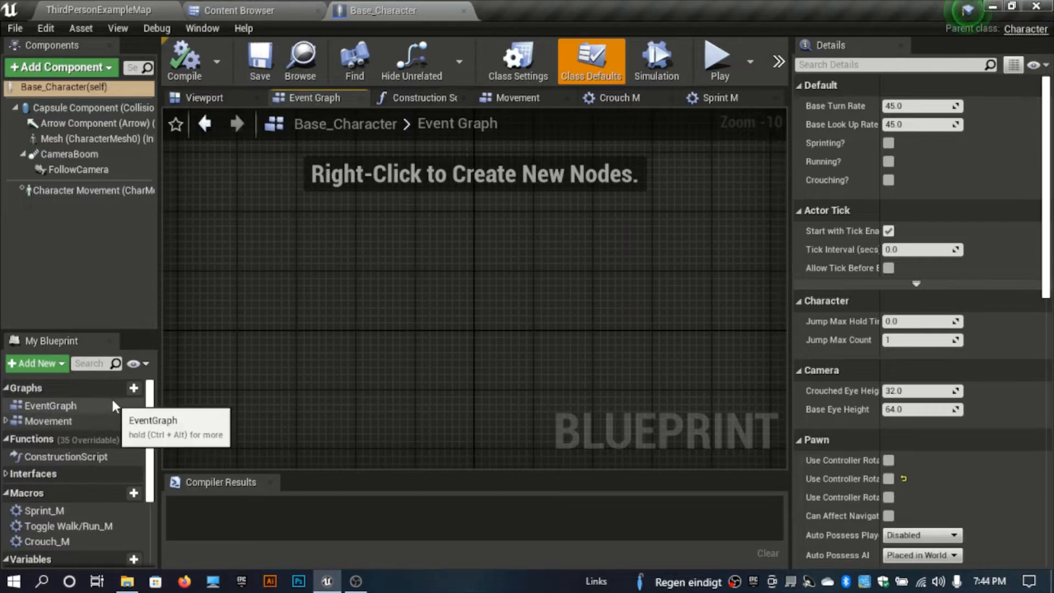
pyautogui.click(134, 387)
pyautogui.write('C')
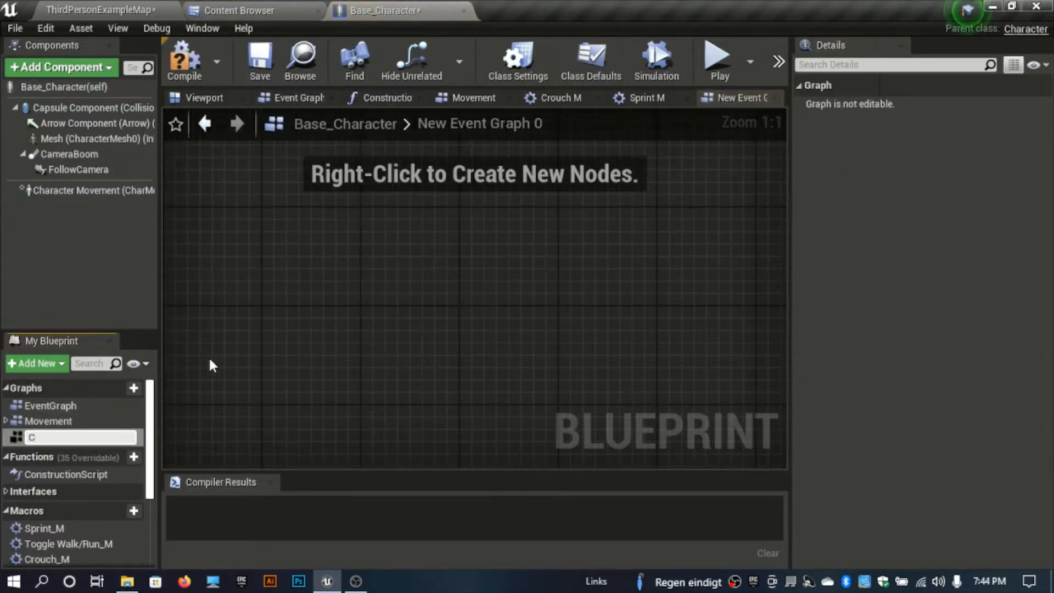
pyautogui.write('ombat')
pyautogui.press('Return')
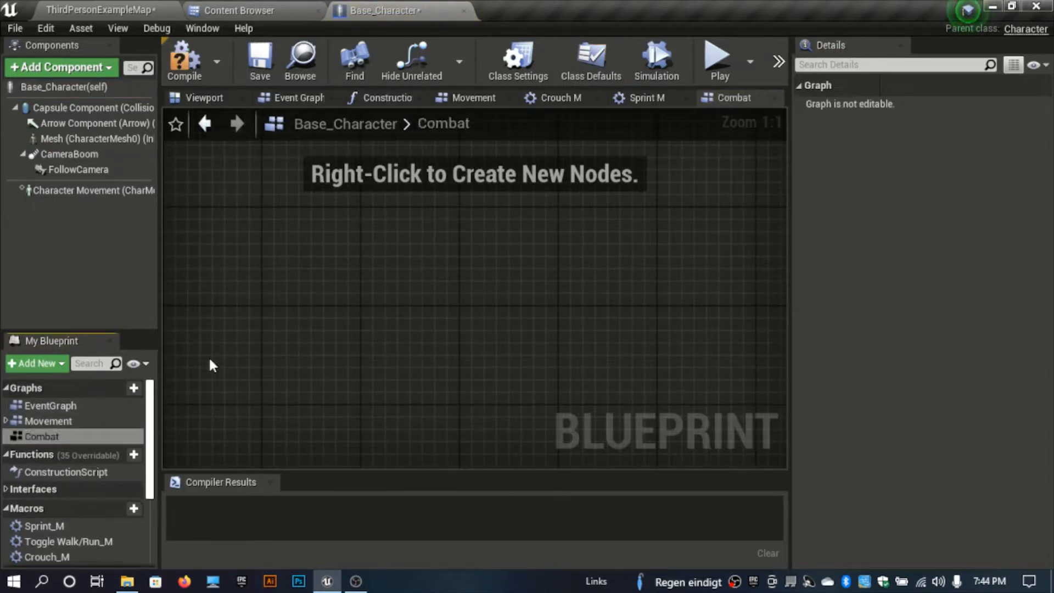
# Assign the Sprinting? variable to a new category named Movement and move the Running? variable into that category.
pyautogui.scroll(-3, 65, 559)
pyautogui.click(48, 505)
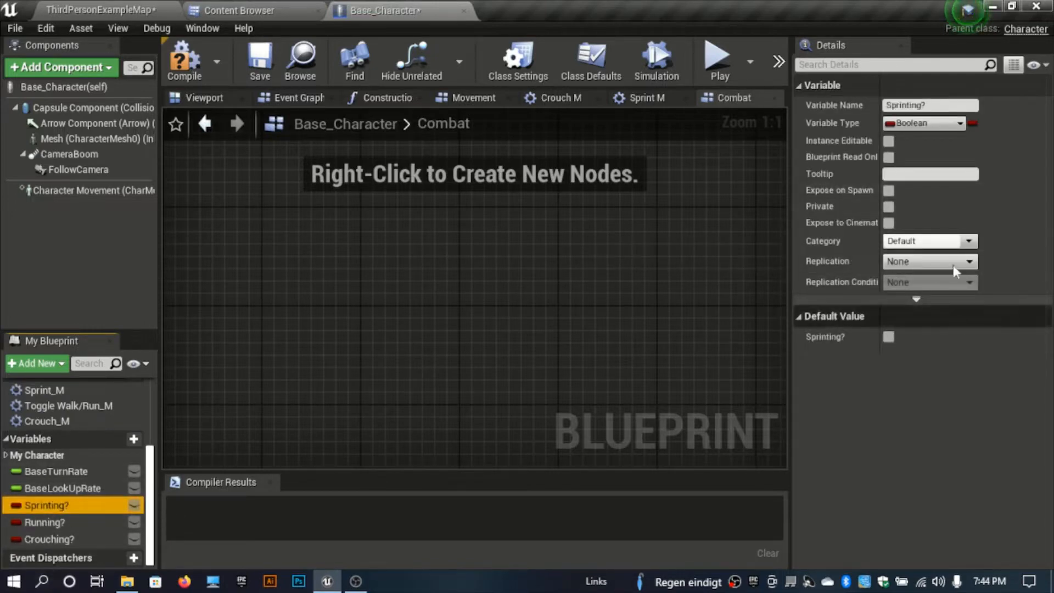
pyautogui.click(933, 241)
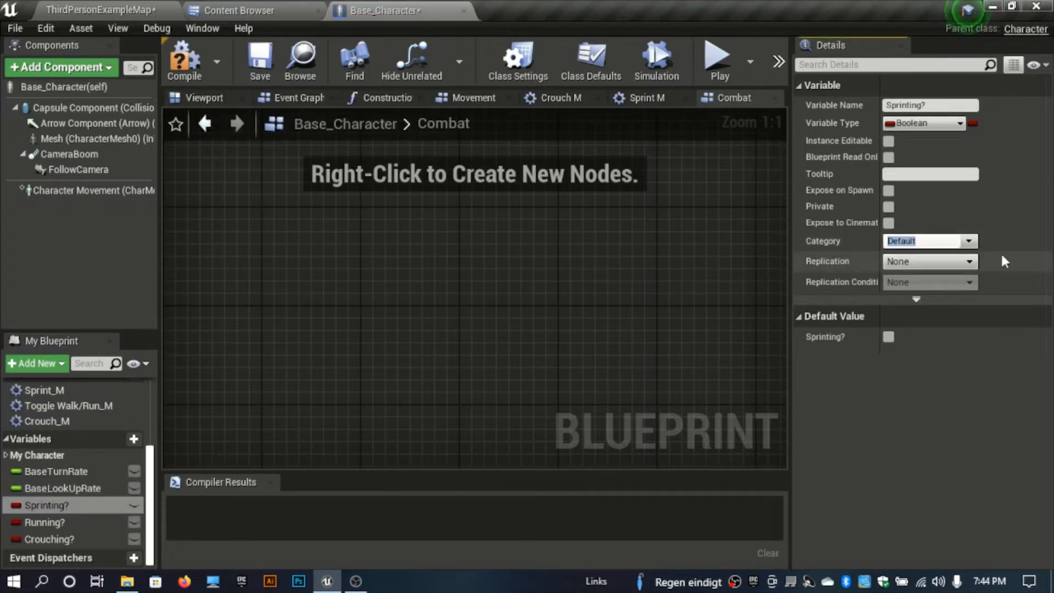
pyautogui.write('Movement')
pyautogui.press('Return')
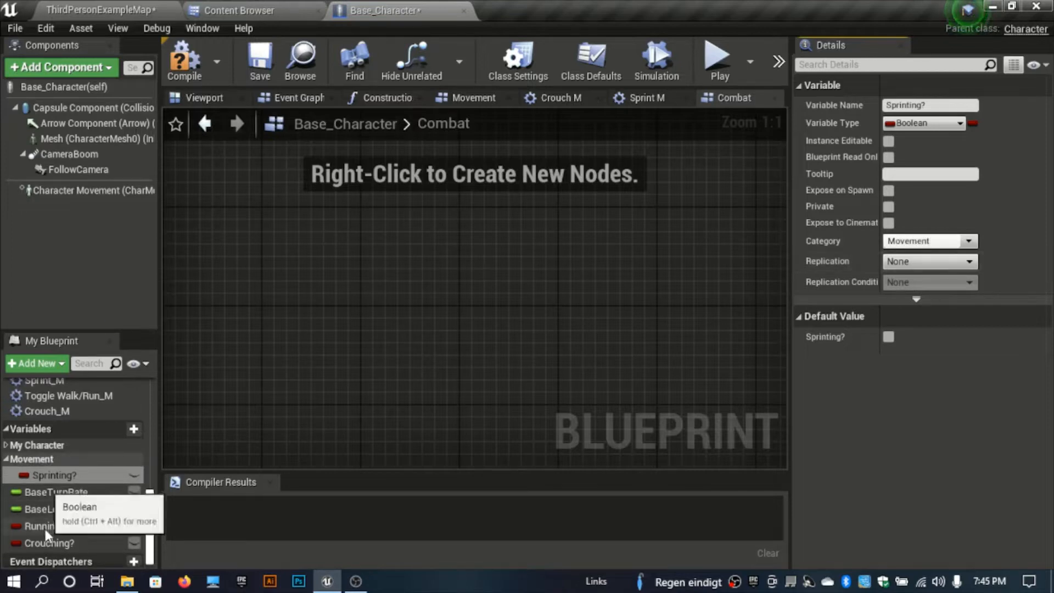
pyautogui.moveTo(43, 525); pyautogui.dragTo(52, 461)
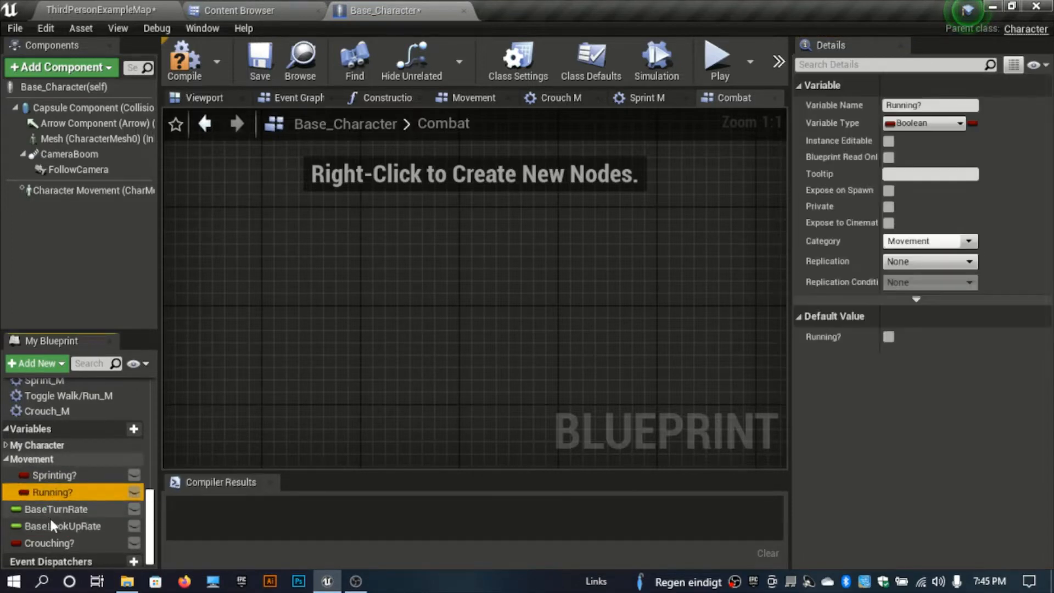
# Move the Crouching? variable into the Movement category and collapse that category in the variable list.
pyautogui.moveTo(45, 543); pyautogui.dragTo(63, 458)
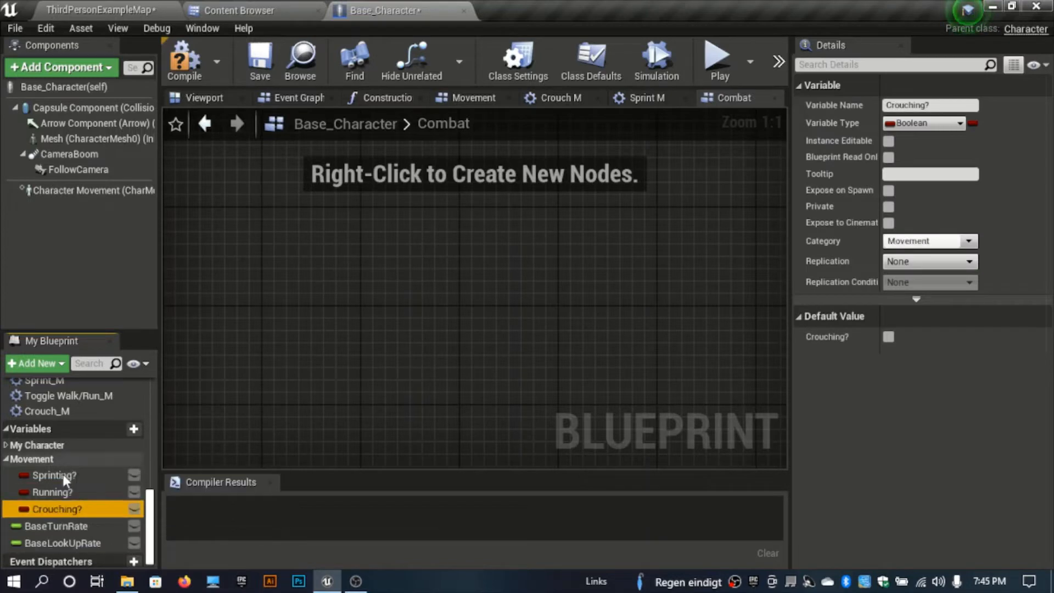
pyautogui.click(8, 459)
pyautogui.click(32, 504)
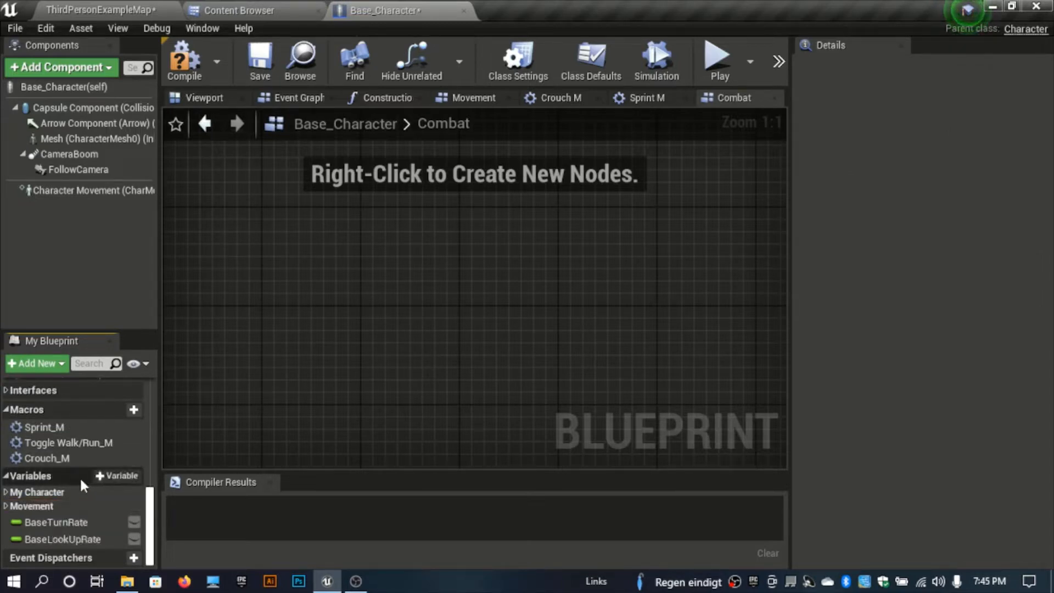
# Add a Boolean variable named Equiped? and assign it to a new category named Combat.
pyautogui.click(109, 476)
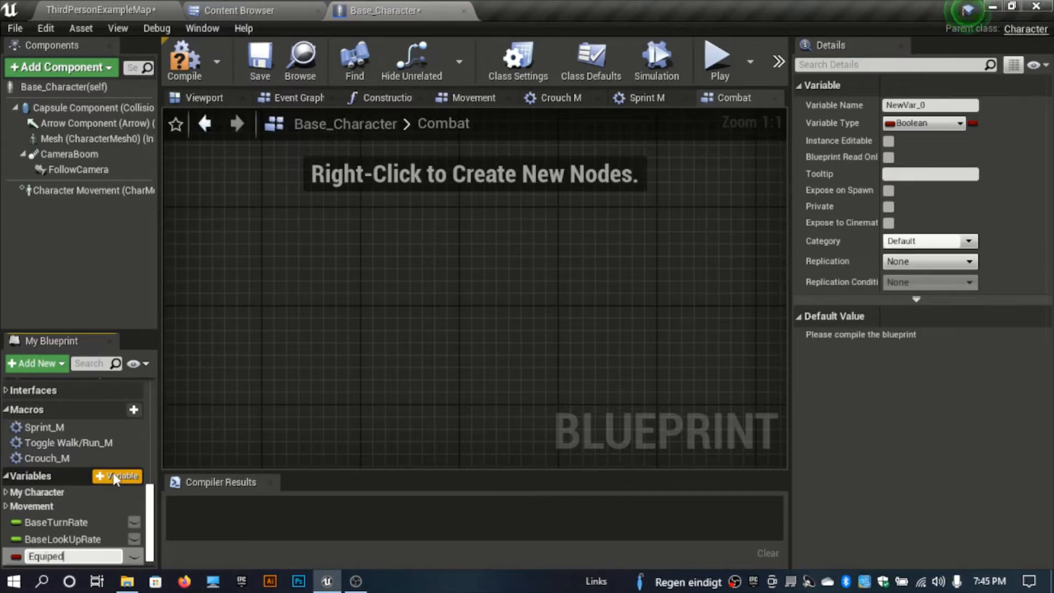
pyautogui.press('Return')
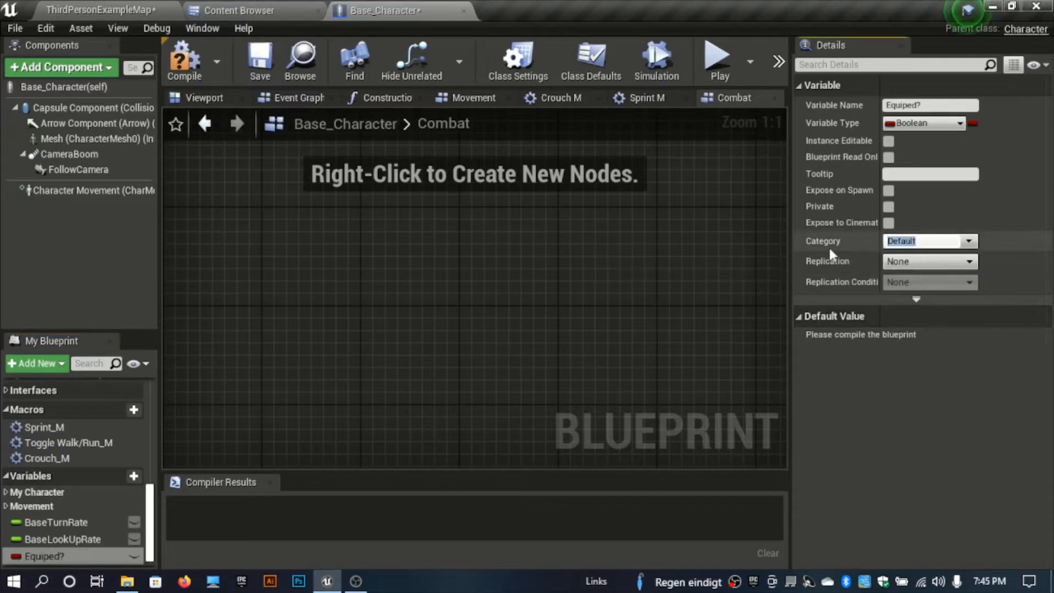
pyautogui.write('Combat')
pyautogui.press('Return')
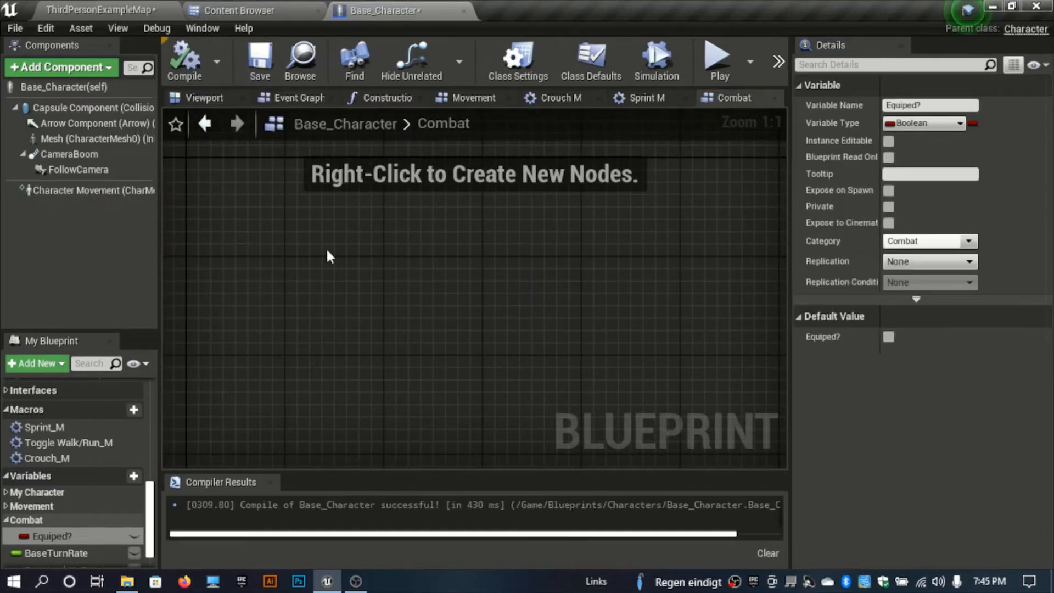
# Check the variable type of Equiped? in the list of available types, keeping Boolean.
pyautogui.rightClick(333, 233)
pyautogui.click(259, 261)
pyautogui.click(75, 537)
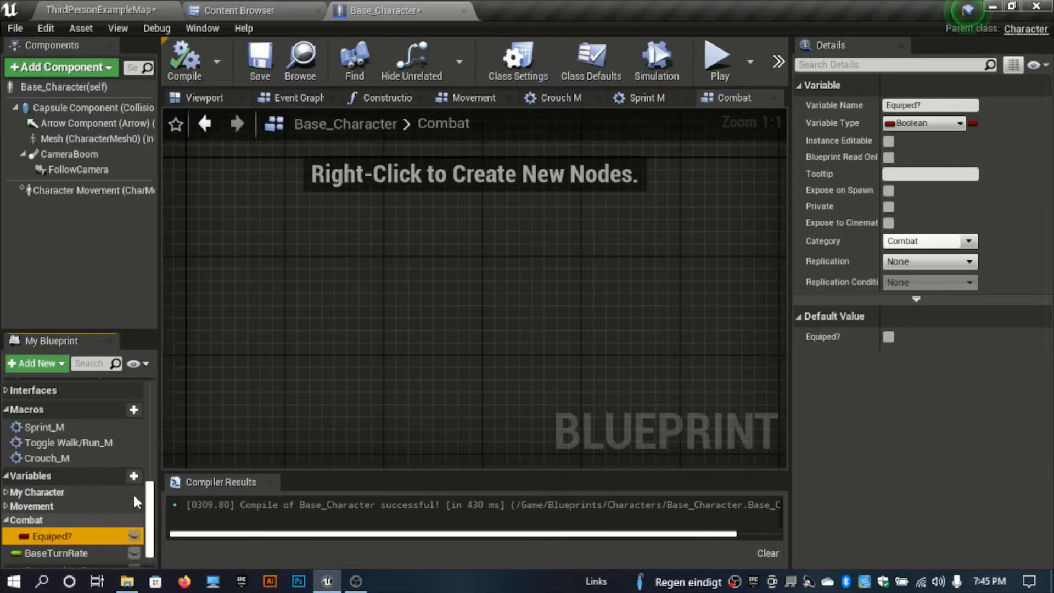
pyautogui.click(926, 123)
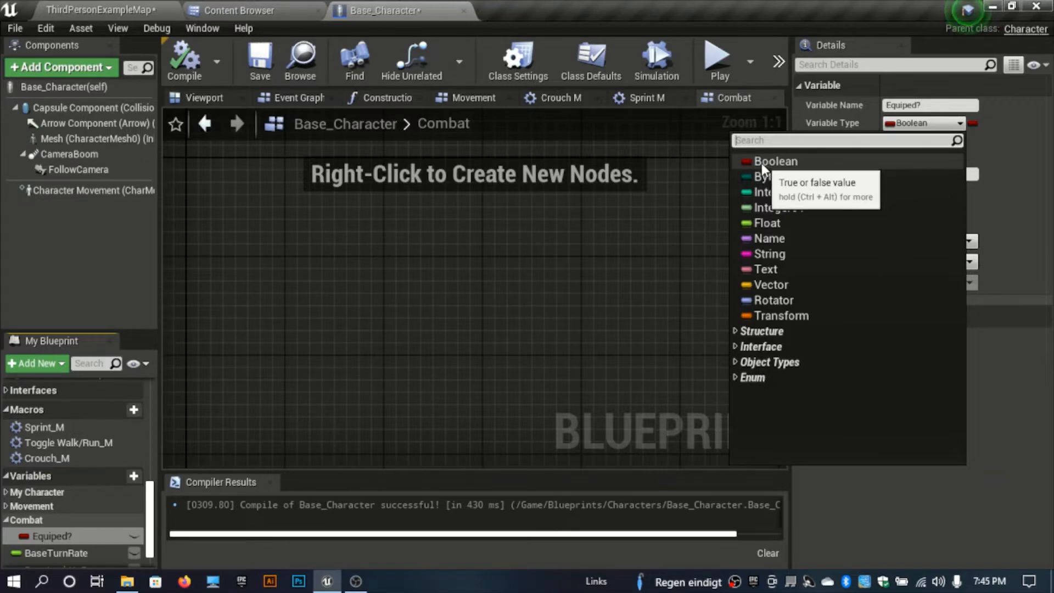
pyautogui.click(460, 273)
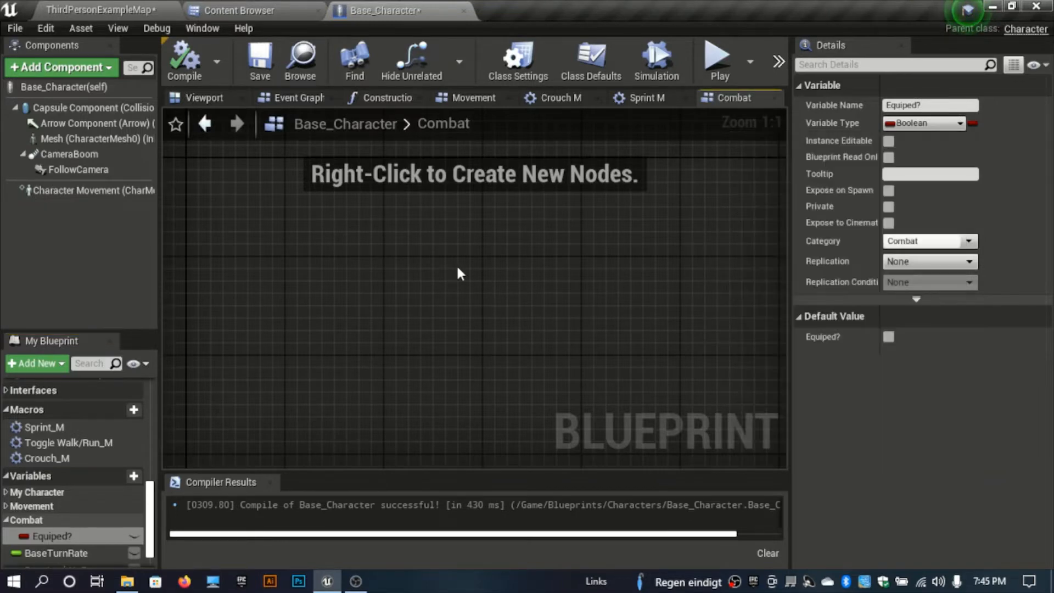
# Add an InputAction Equip event node to the Combat graph and place it in the graph's upper area.
pyautogui.rightClick(465, 265)
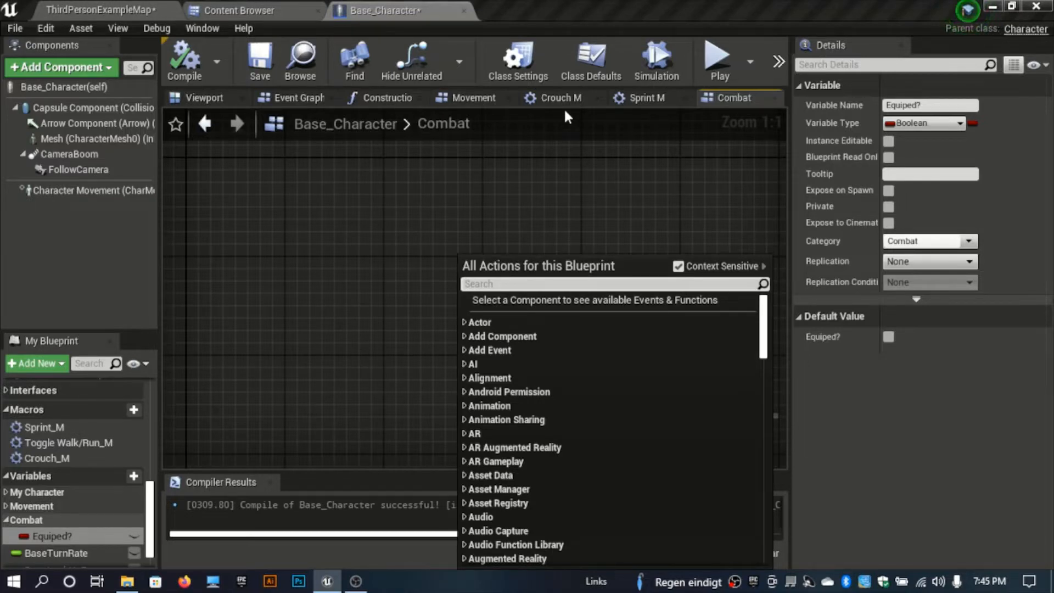
pyautogui.write('equip')
pyautogui.press('Return')
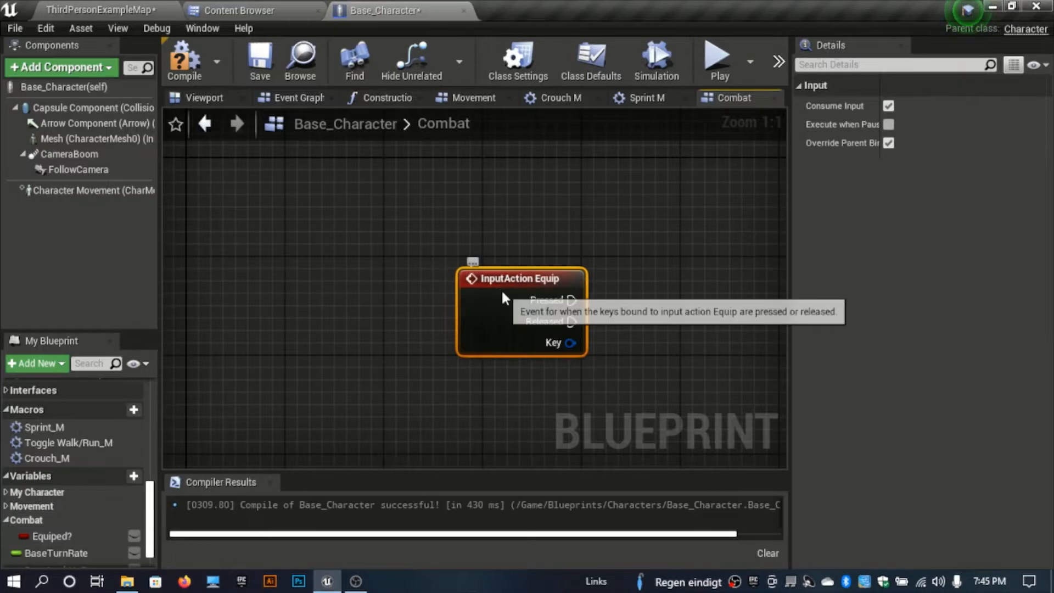
pyautogui.moveTo(501, 291); pyautogui.dragTo(296, 251)
pyautogui.moveTo(423, 252); pyautogui.dragTo(444, 221, button='right')
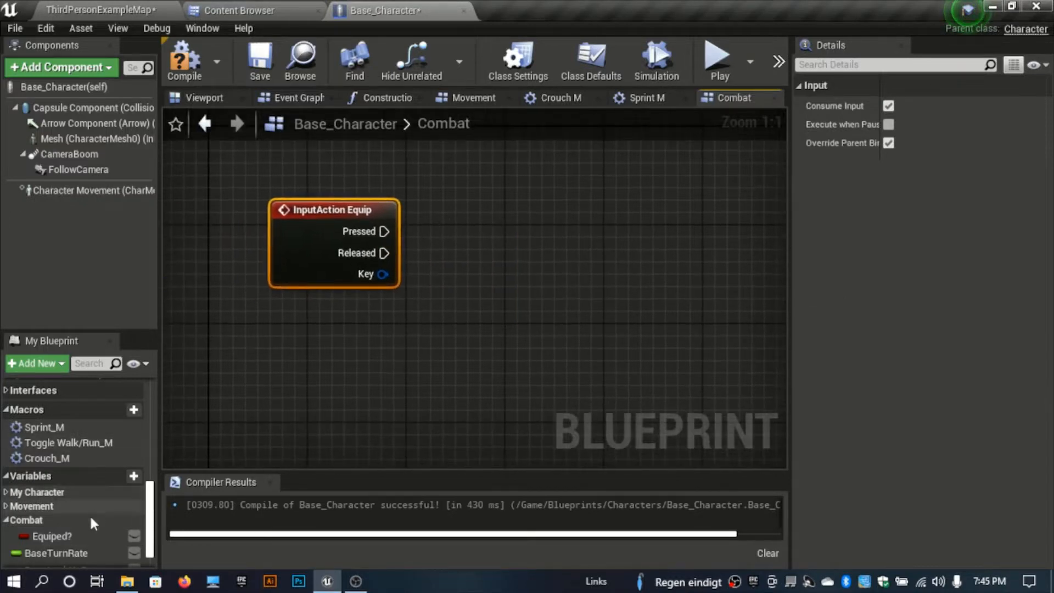
# Add a SET Equiped? node run by the Pressed output of InputAction Equip and align it with the event.
pyautogui.moveTo(88, 535); pyautogui.dragTo(384, 231)
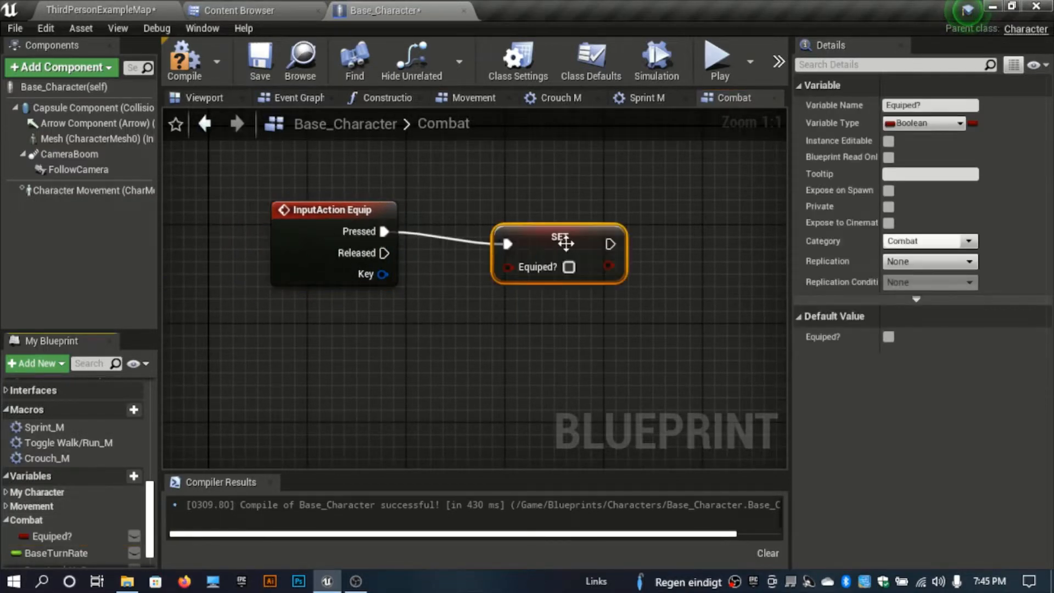
pyautogui.moveTo(565, 242); pyautogui.dragTo(565, 228)
pyautogui.click(444, 336)
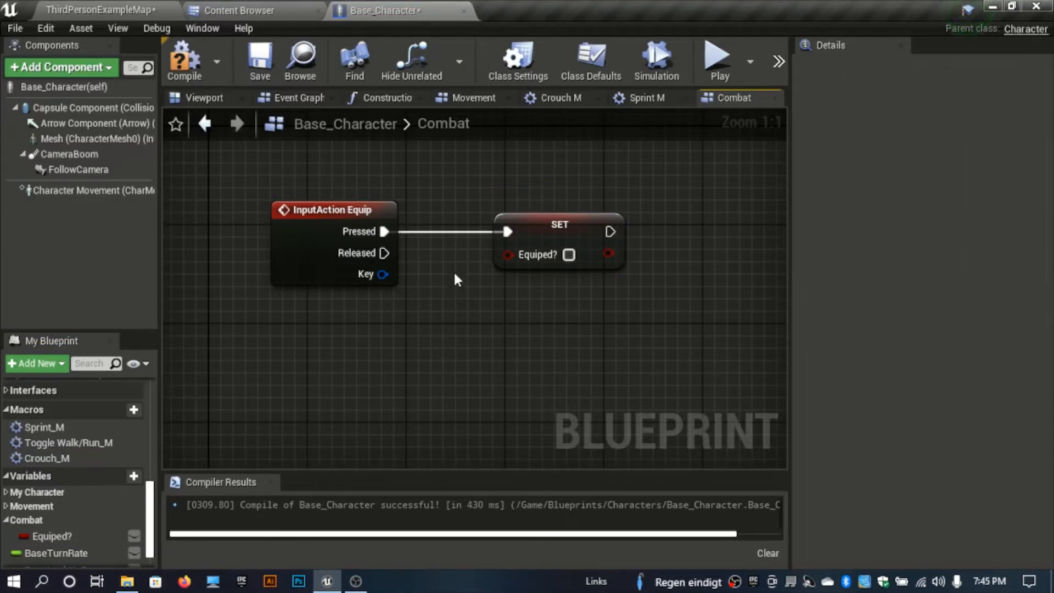
# Feed the SET node's Equiped? input with the current Equiped? value inverted through a NOT Boolean node.
pyautogui.click(22, 536)
pyautogui.moveTo(49, 535); pyautogui.dragTo(237, 402)
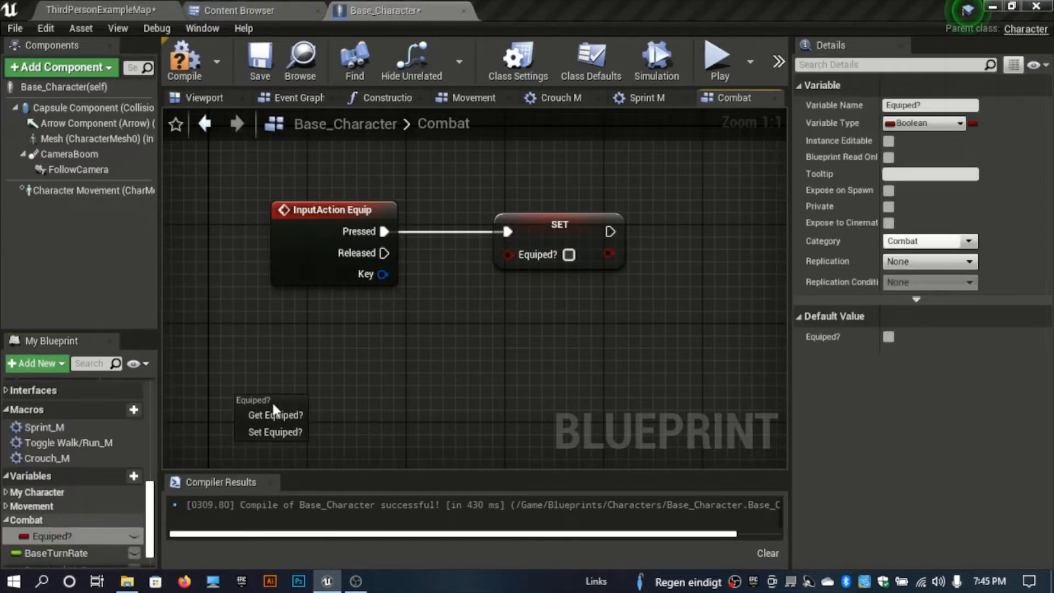
pyautogui.click(275, 415)
pyautogui.moveTo(316, 410); pyautogui.dragTo(427, 334)
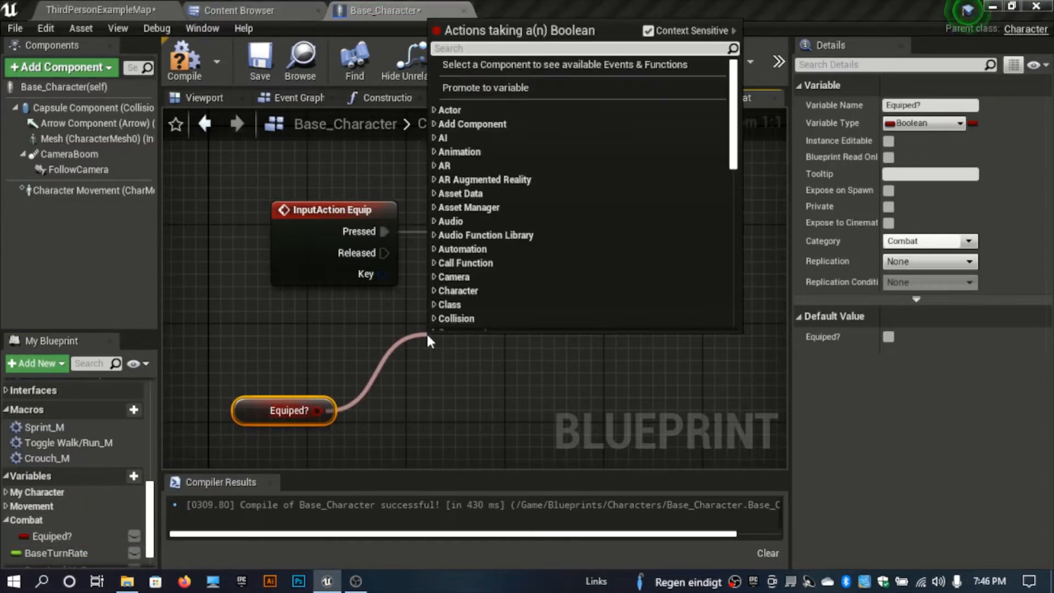
pyautogui.write('NOT')
pyautogui.press('Return')
pyautogui.moveTo(507, 254); pyautogui.dragTo(542, 350)
pyautogui.moveTo(475, 354); pyautogui.dragTo(389, 353)
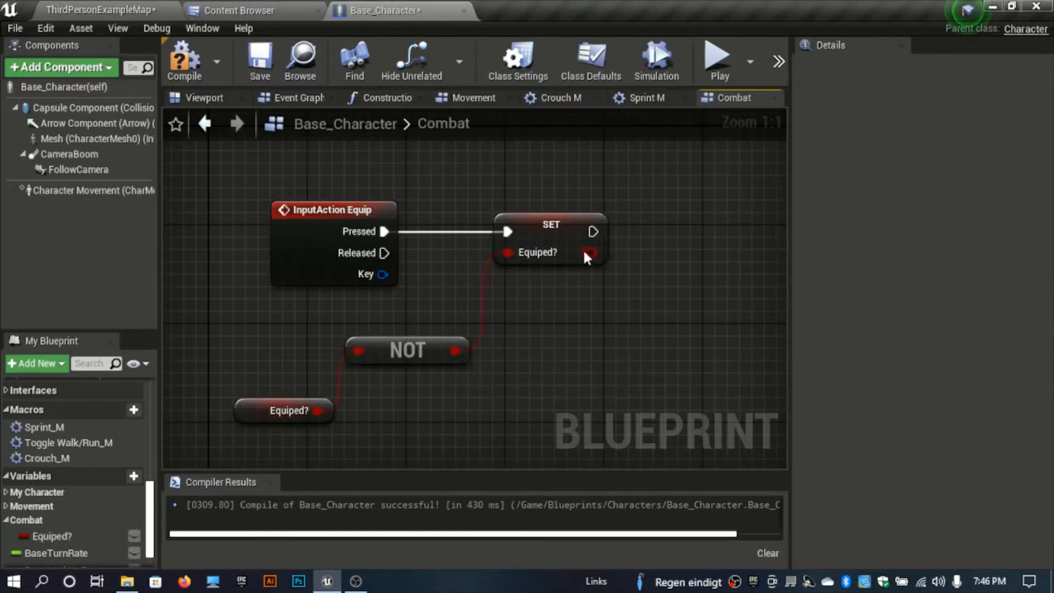
# Add a Branch after the SET node with the Equiped? output as its condition, align it, and compile the blueprint.
pyautogui.moveTo(590, 252); pyautogui.dragTo(643, 249)
pyautogui.write('bra')
pyautogui.press('Return')
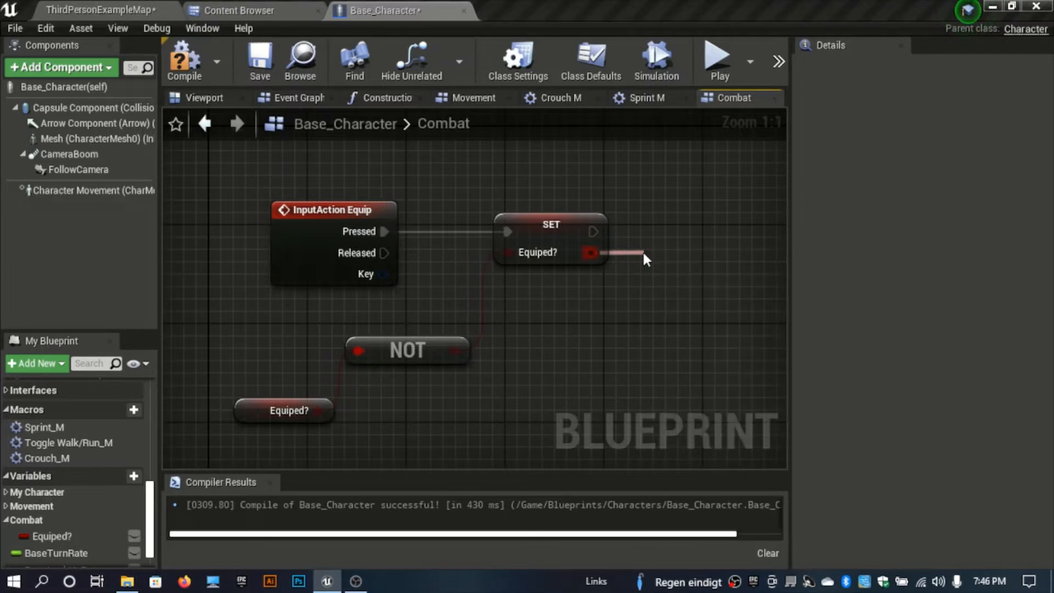
pyautogui.moveTo(613, 318); pyautogui.dragTo(491, 330, button='right')
pyautogui.moveTo(574, 275); pyautogui.dragTo(582, 233)
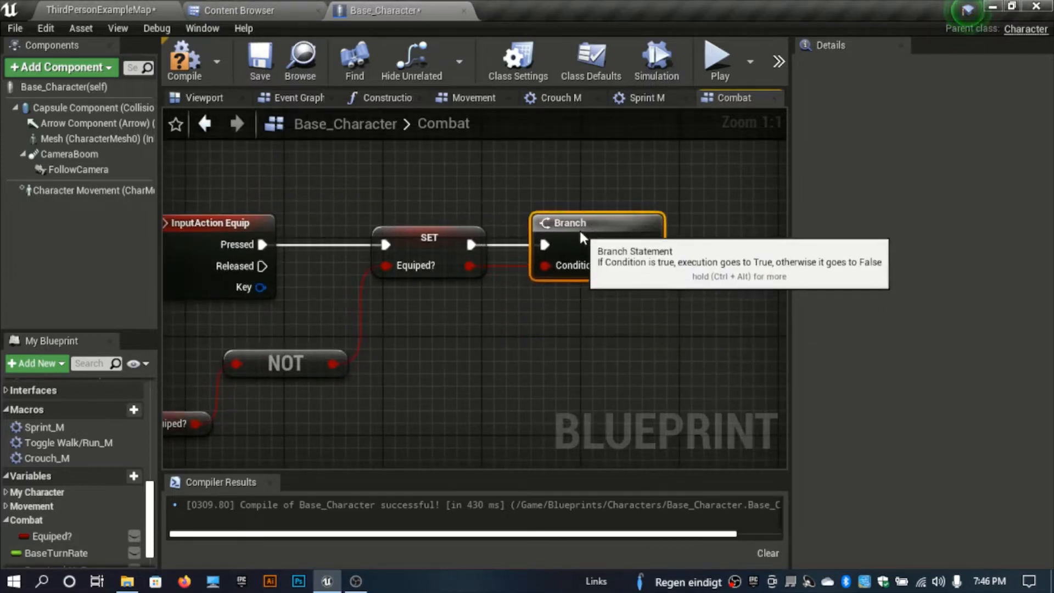
pyautogui.moveTo(563, 325); pyautogui.dragTo(465, 356, button='right')
pyautogui.click(387, 328)
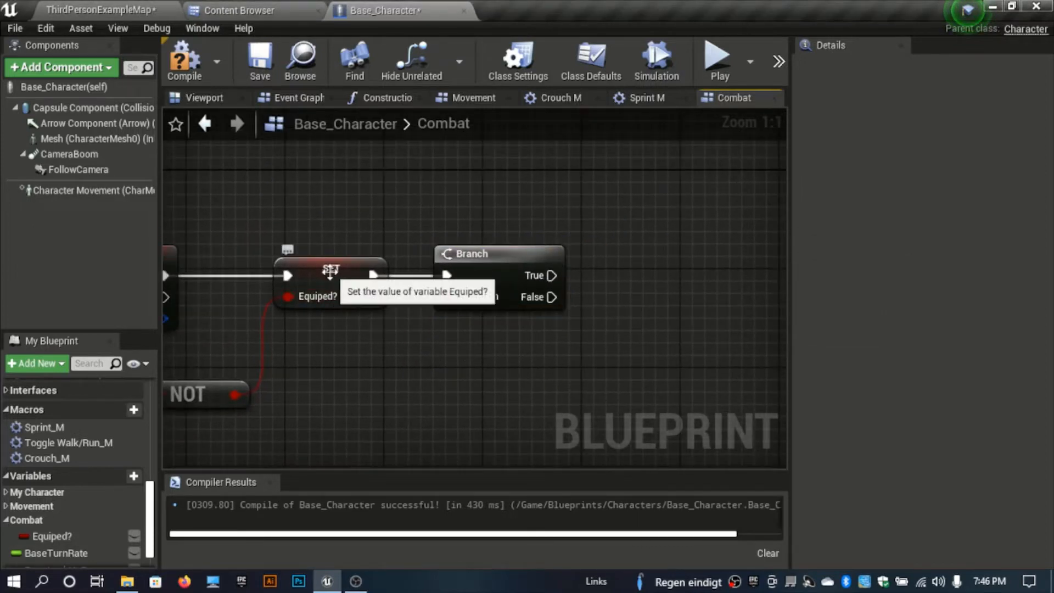
pyautogui.moveTo(680, 228); pyautogui.dragTo(478, 320, button='right')
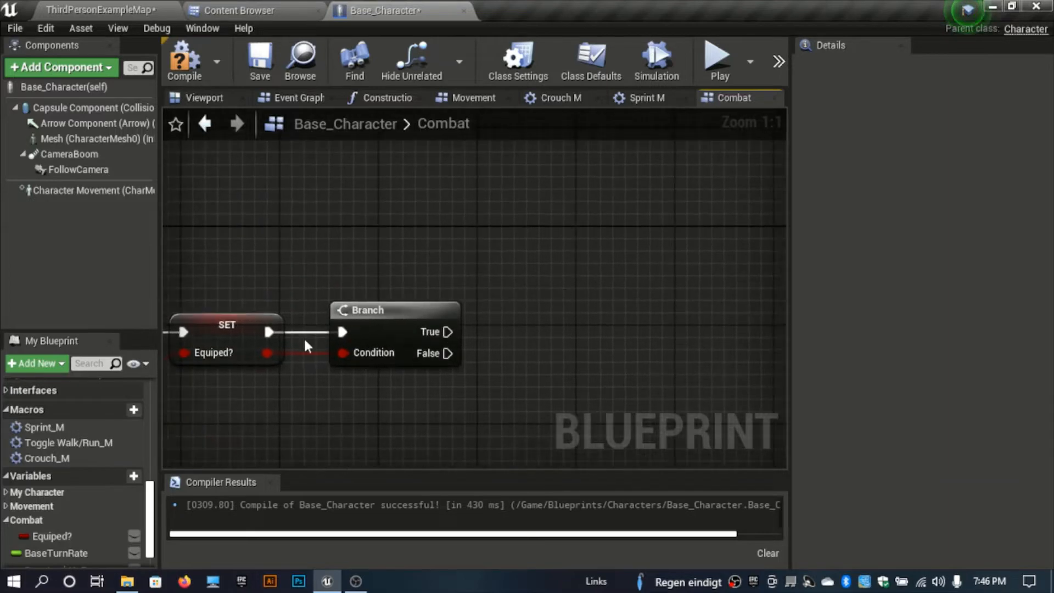
pyautogui.moveTo(338, 266); pyautogui.dragTo(370, 230, button='right')
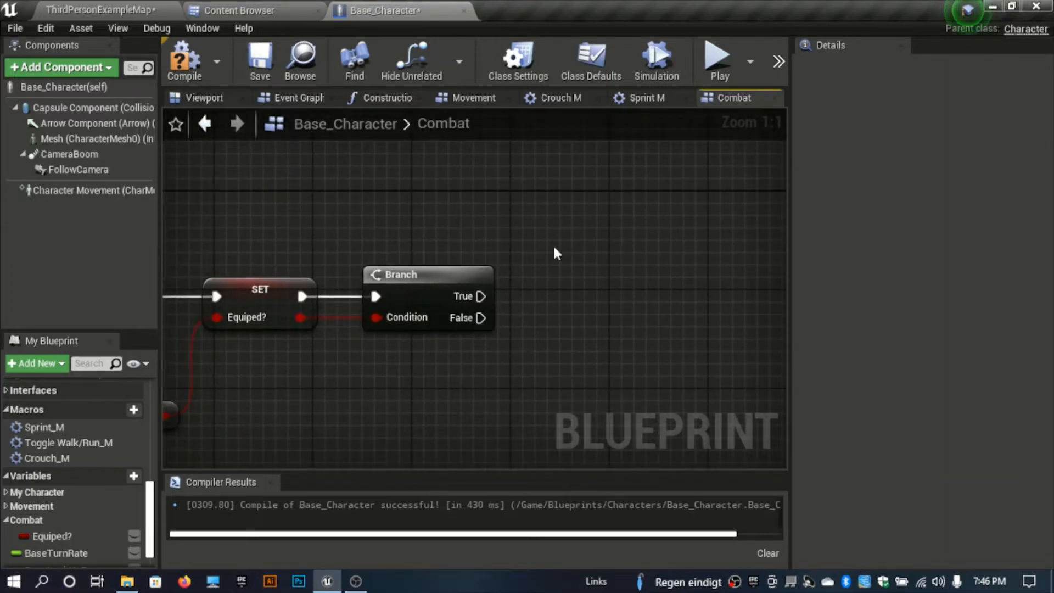
pyautogui.moveTo(209, 331); pyautogui.dragTo(224, 303, button='right')
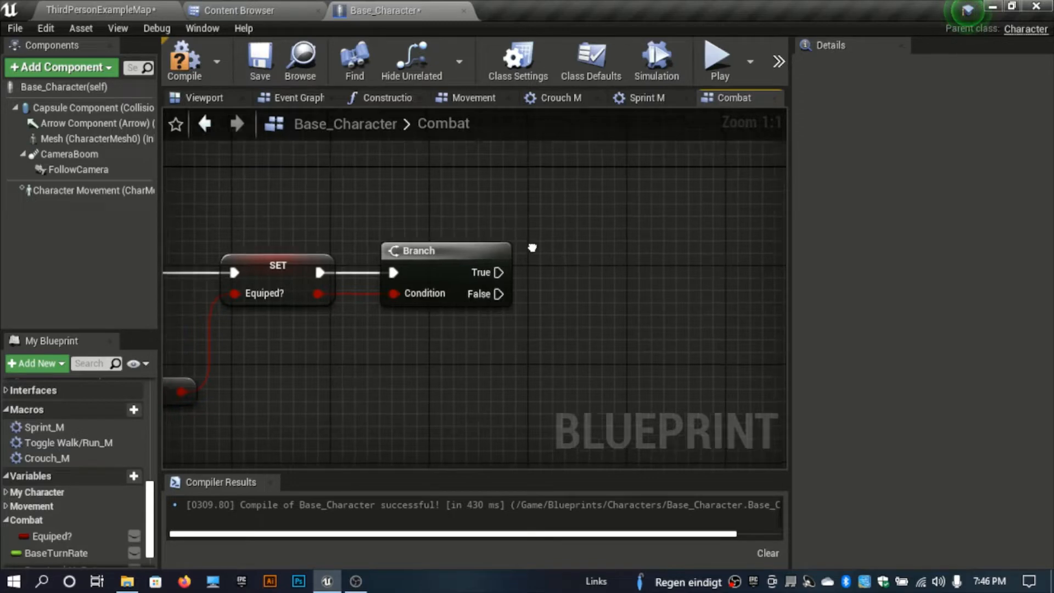
pyautogui.moveTo(531, 245); pyautogui.dragTo(581, 295, button='right')
pyautogui.click(173, 76)
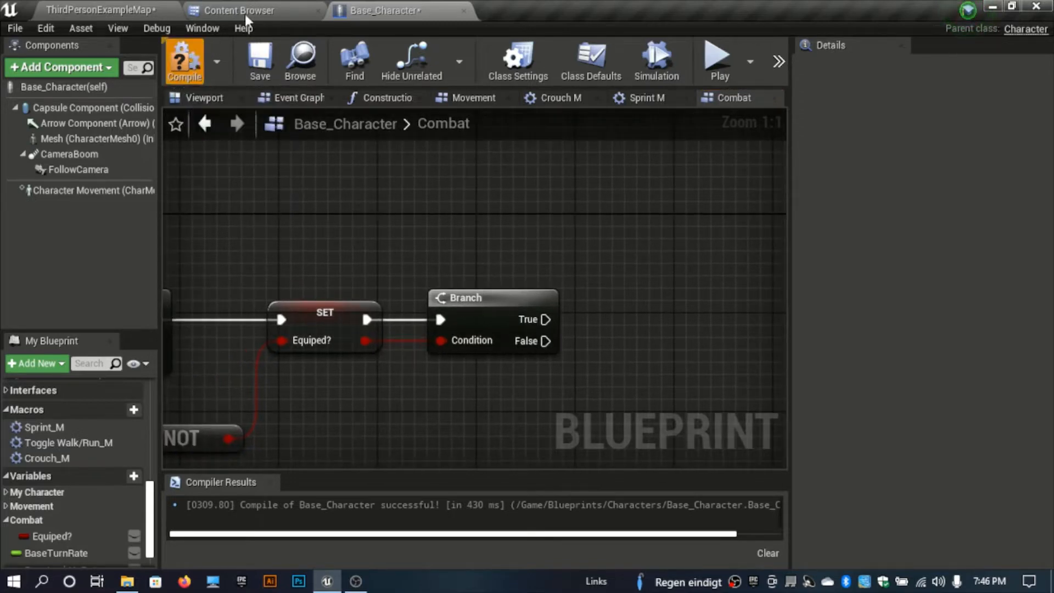
# Inspect the character model from several angles in the Base_Character blueprint's viewport.
pyautogui.click(204, 97)
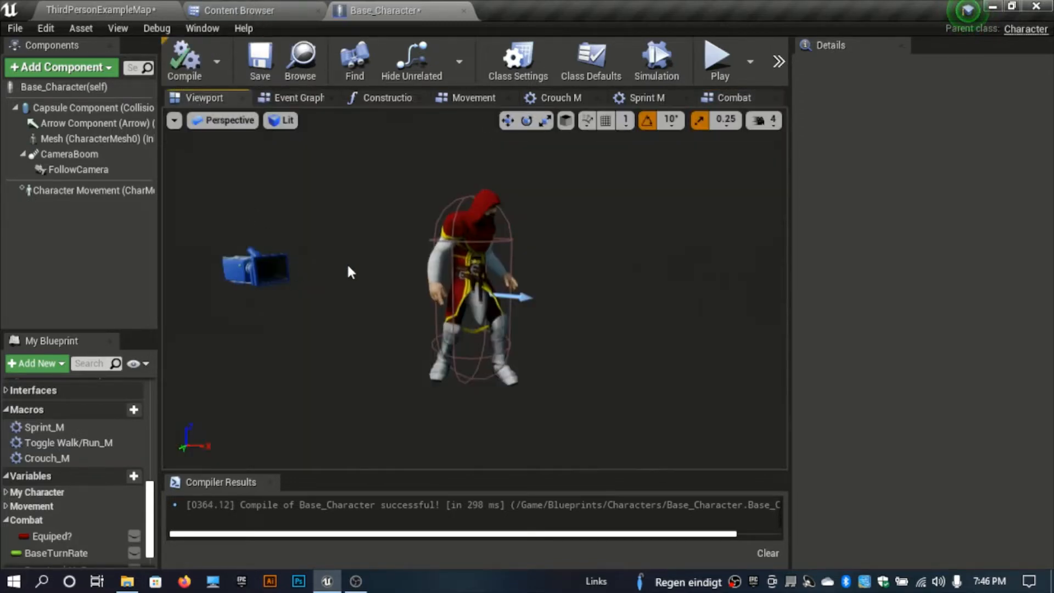
pyautogui.moveTo(348, 271); pyautogui.dragTo(308, 271)
pyautogui.moveTo(384, 285); pyautogui.dragTo(472, 291, button='right')
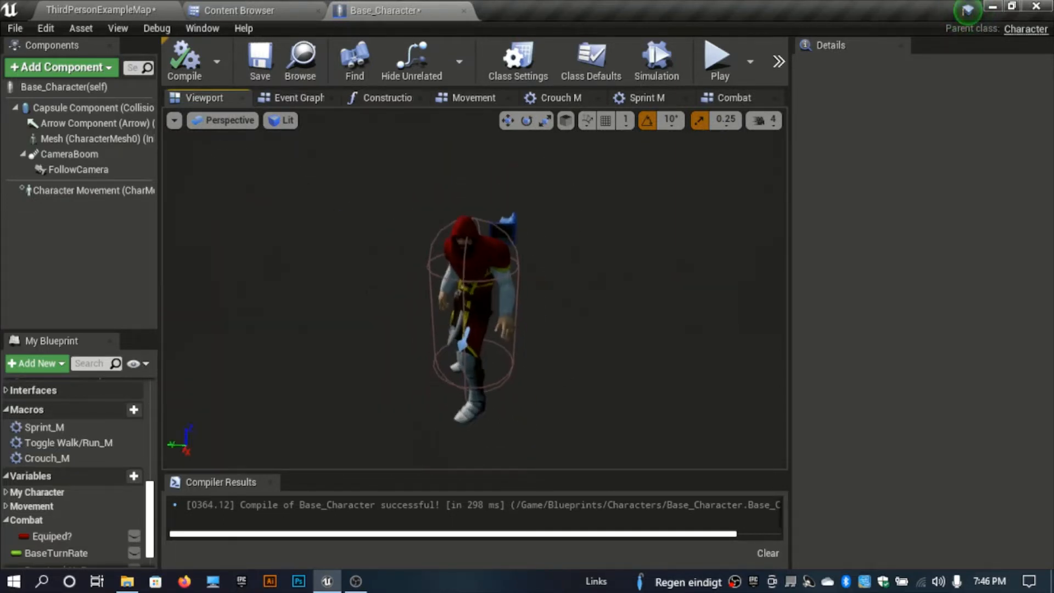
pyautogui.moveTo(258, 268)
pyautogui.mouseDown()
pyautogui.moveTo(259, 214)
pyautogui.moveTo(274, 192)
pyautogui.moveTo(257, 268)
pyautogui.mouseUp()
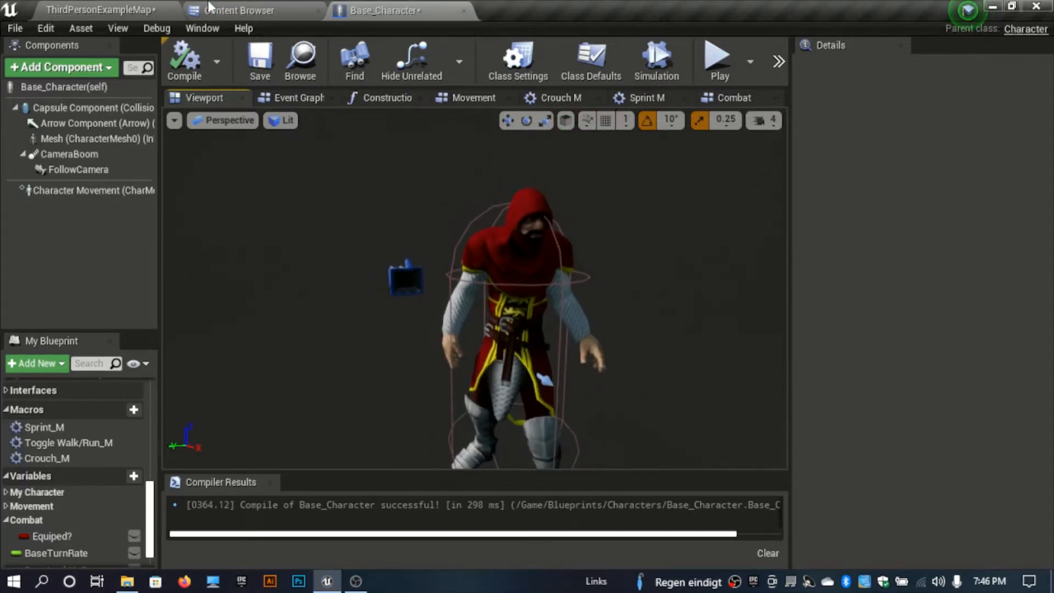
# Create a folder named Meshes in Content/Assets/Models and open it.
pyautogui.click(239, 10)
pyautogui.click(257, 35)
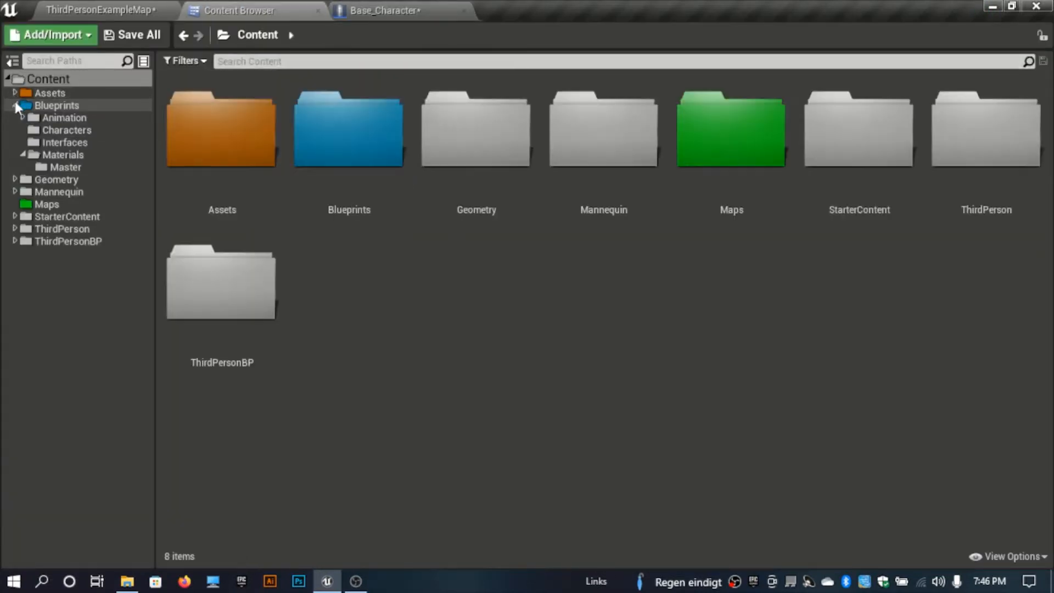
pyautogui.click(15, 105)
pyautogui.doubleClick(266, 204)
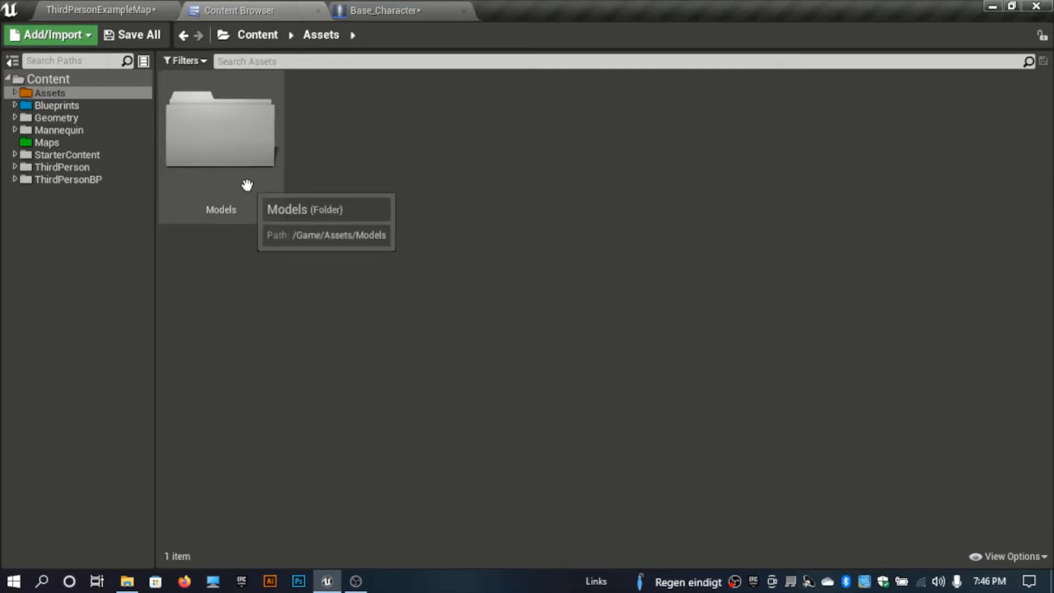
pyautogui.doubleClick(245, 181)
pyautogui.rightClick(387, 187)
pyautogui.click(449, 141)
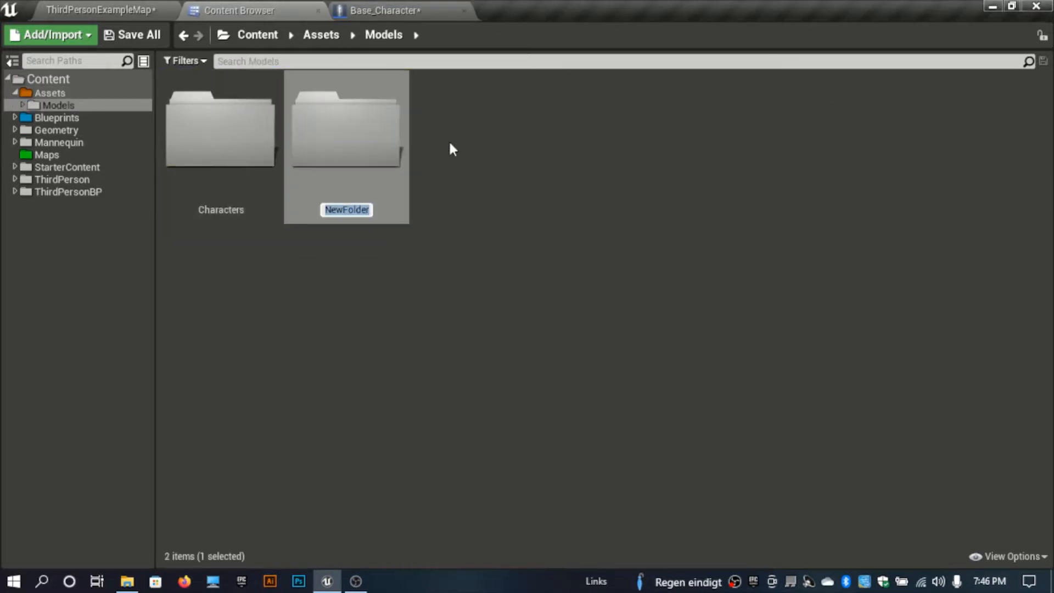
pyautogui.write('Meshes')
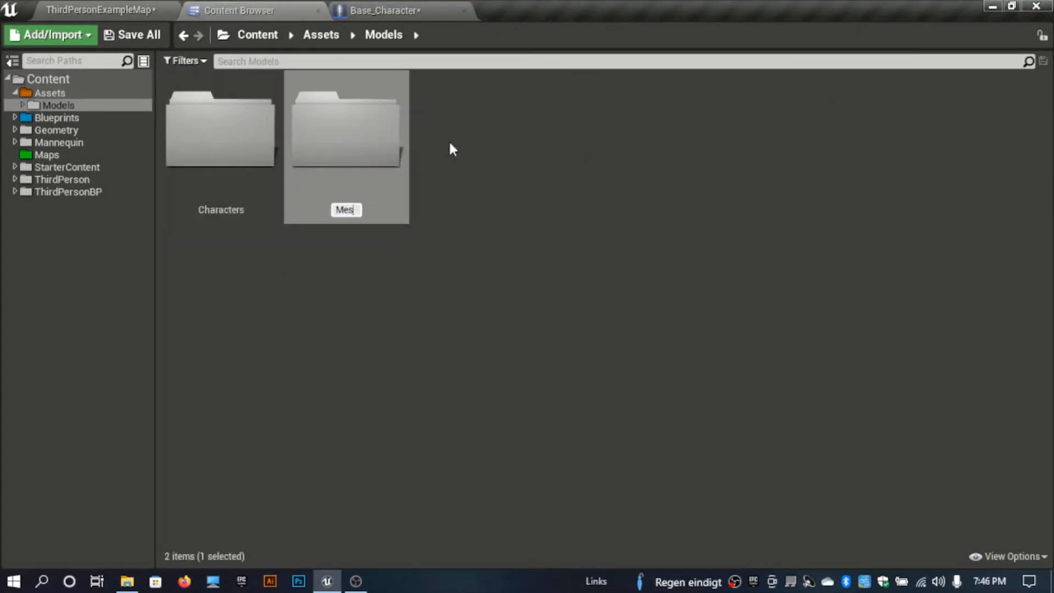
pyautogui.press('Return')
pyautogui.press('Return')
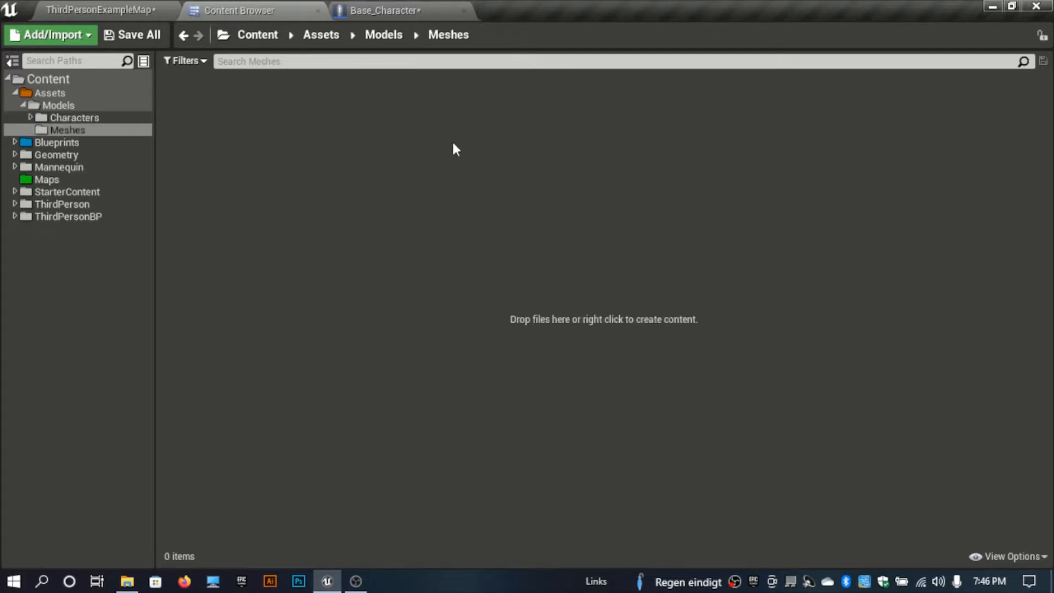
# Create a folder named Weapons inside the Meshes folder and open it.
pyautogui.rightClick(453, 145)
pyautogui.click(516, 136)
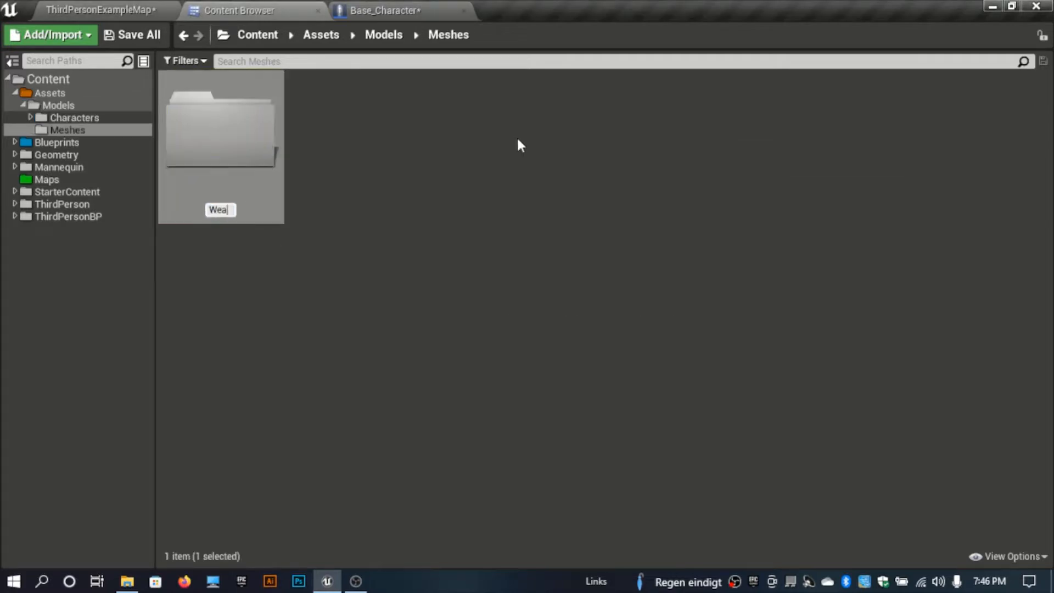
pyautogui.write('Weapons')
pyautogui.press('Return')
pyautogui.press('Return')
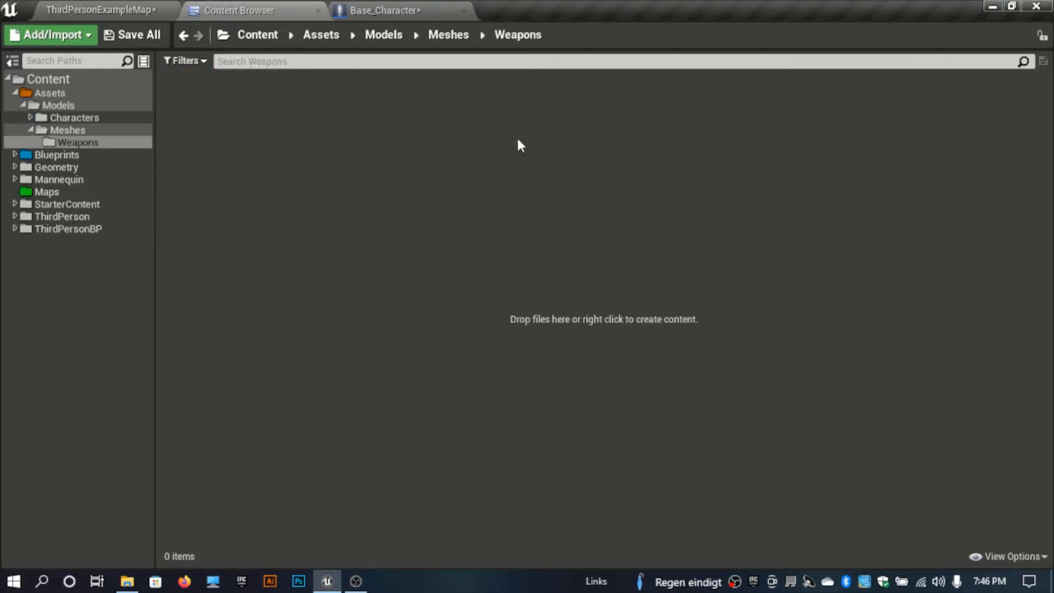
# Create a folder named Sword inside the Weapons folder.
pyautogui.rightClick(517, 139)
pyautogui.click(582, 136)
pyautogui.write('Sword')
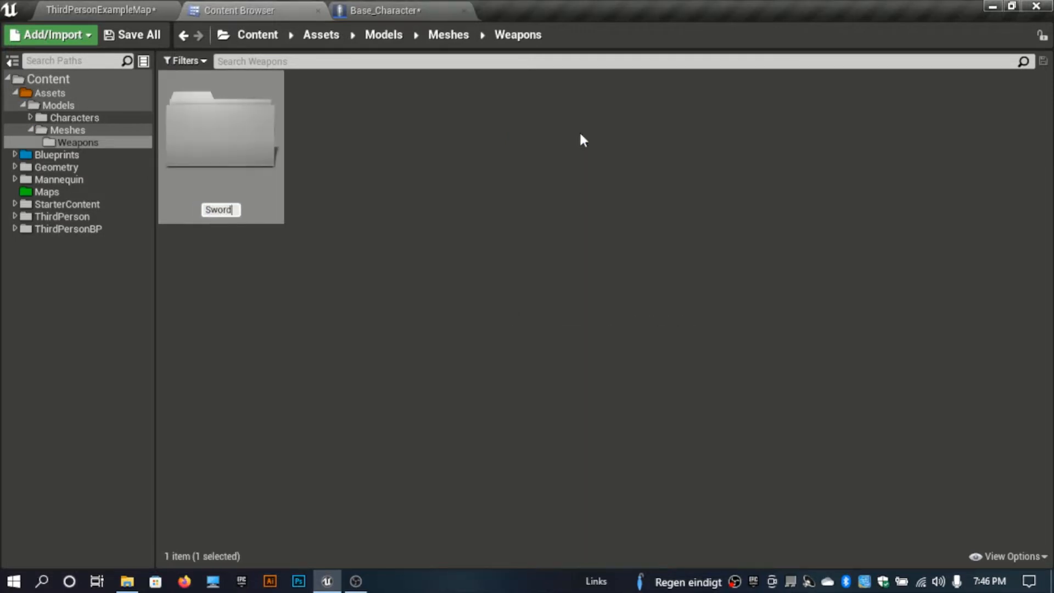
pyautogui.press('Return')
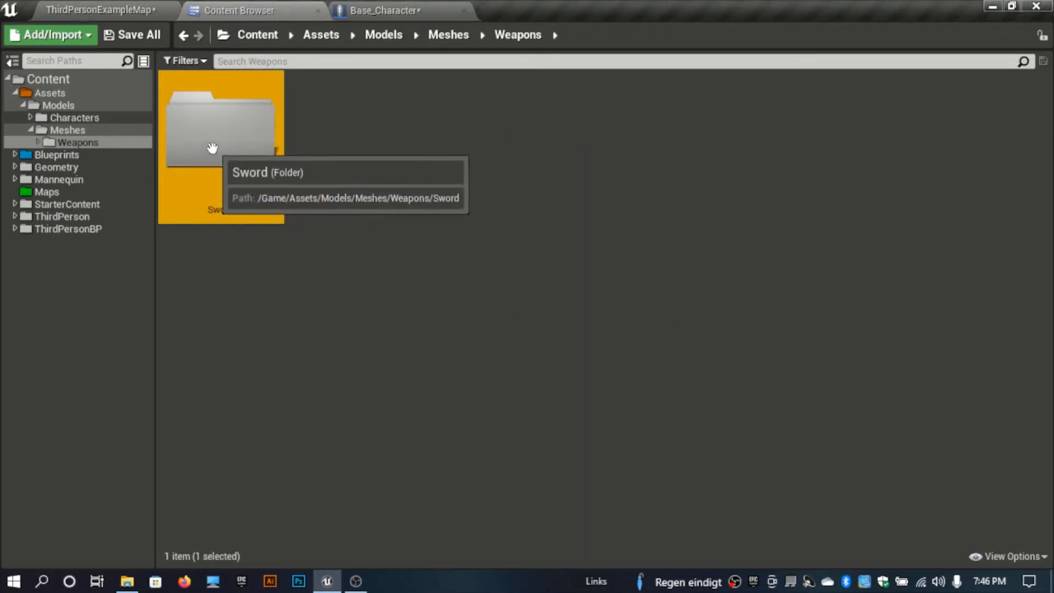
# Delete the empty Sword folder from Weapons and bring in the Sword folder from RPG Assets/Models/Meshes/Weapons in File Explorer.
pyautogui.press('Delete')
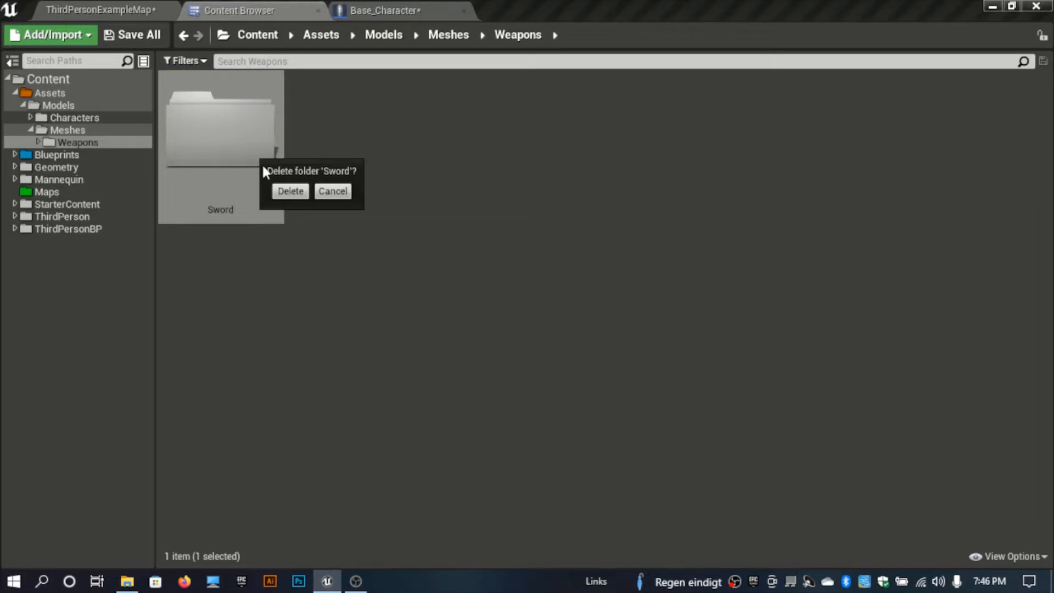
pyautogui.click(287, 194)
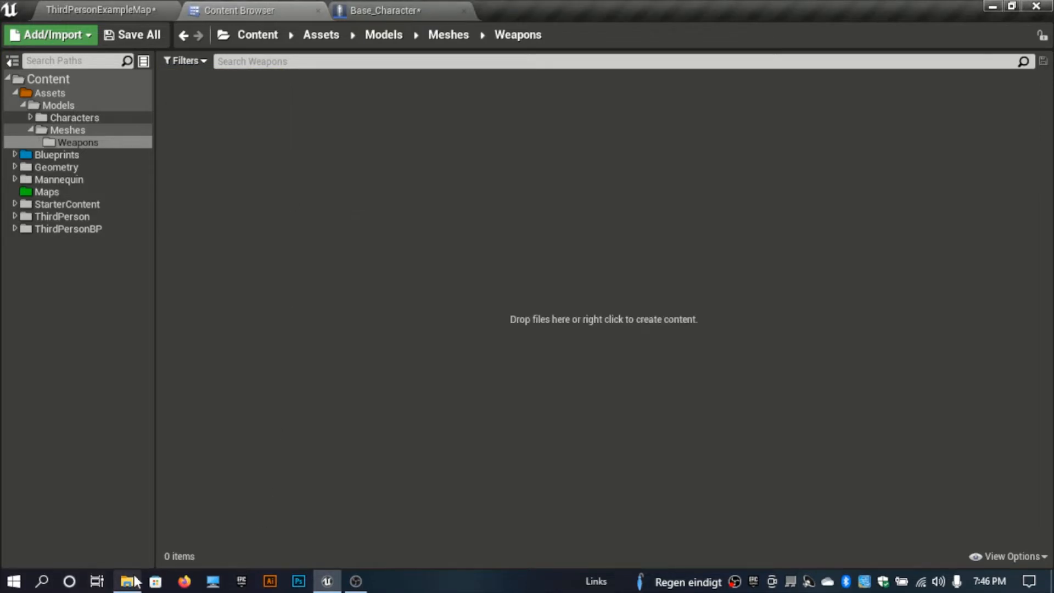
pyautogui.moveTo(136, 581)
pyautogui.click(142, 530)
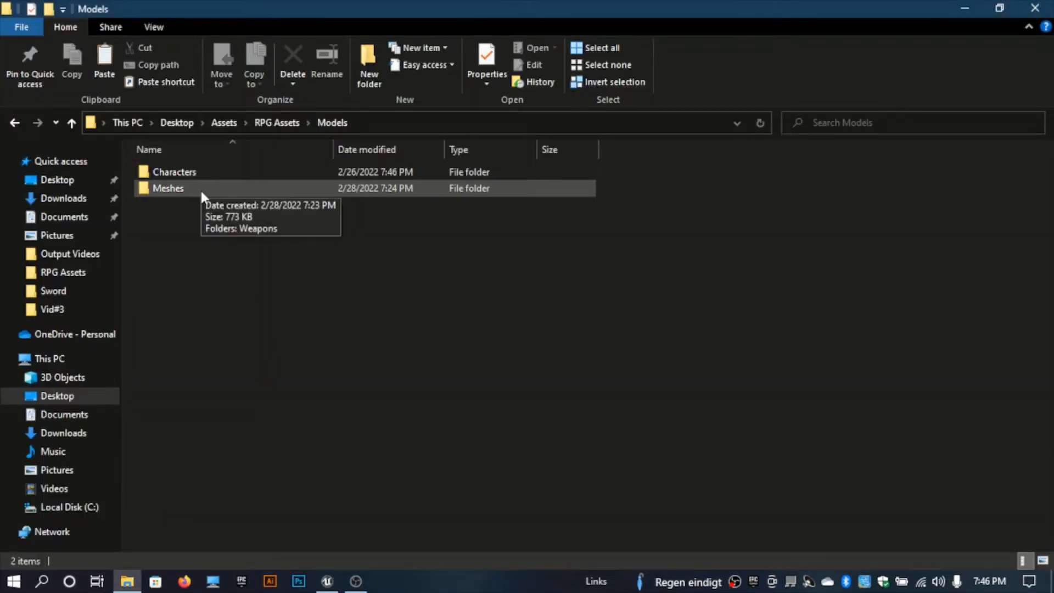
pyautogui.doubleClick(179, 190)
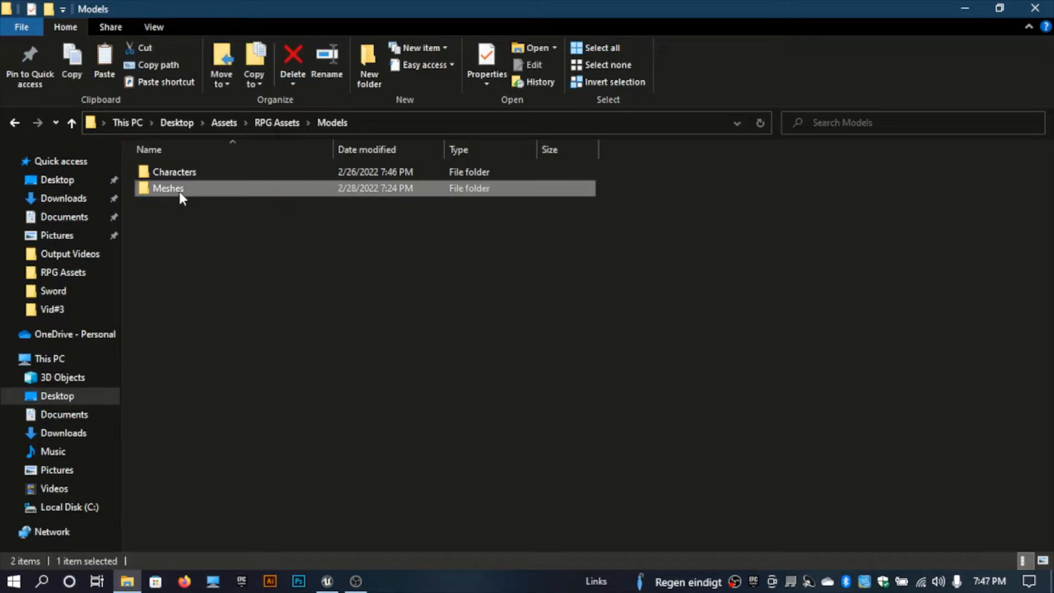
pyautogui.doubleClick(180, 175)
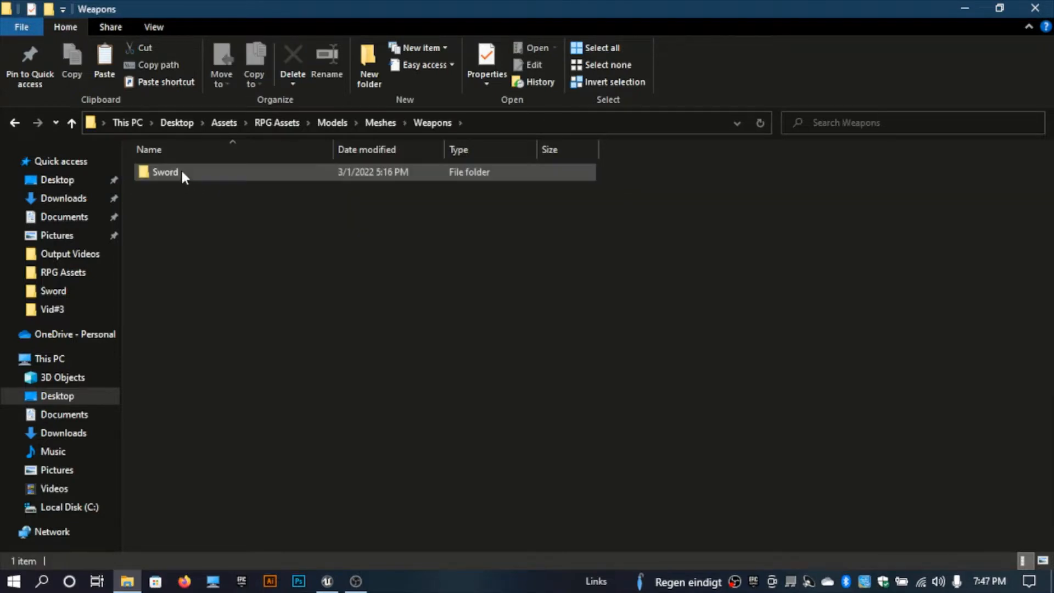
pyautogui.moveTo(181, 170); pyautogui.dragTo(362, 304)
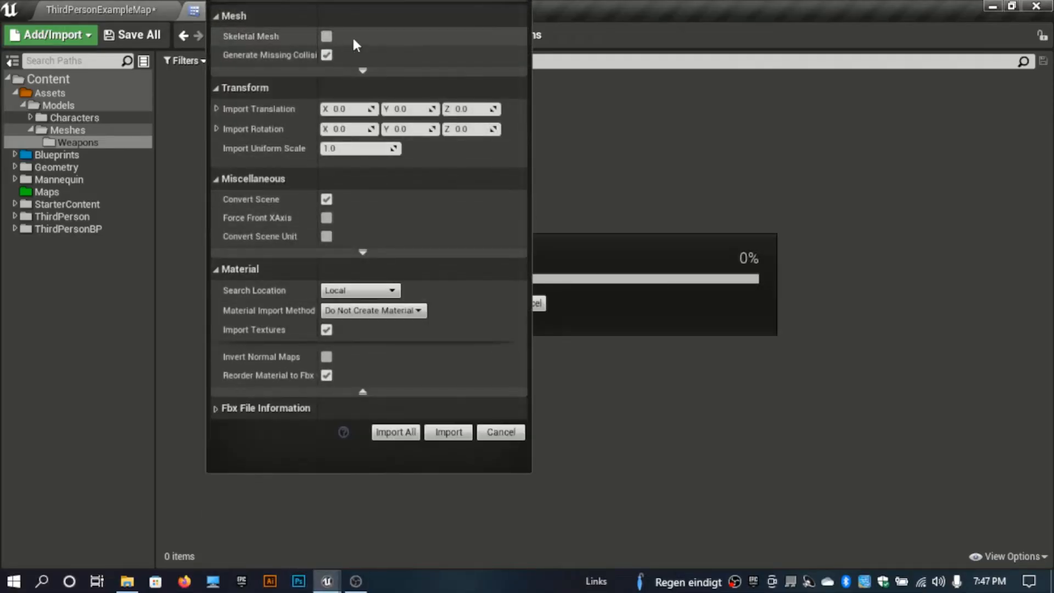
# Import all sword files as a static mesh with Material Import Method set to Create New Materials, and dismiss the import messages.
pyautogui.click(366, 313)
pyautogui.click(362, 325)
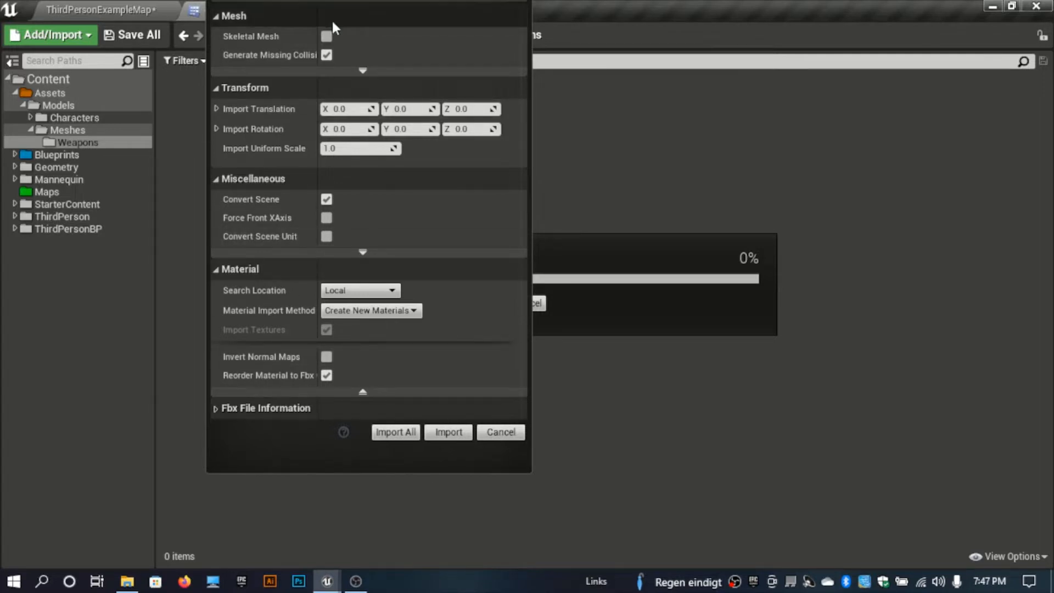
pyautogui.click(326, 36)
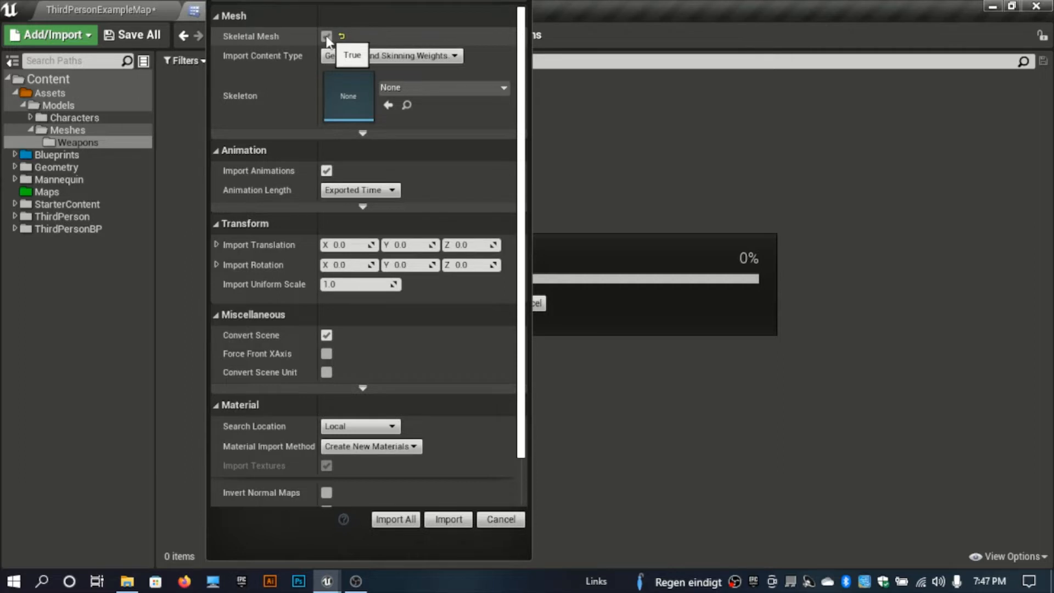
pyautogui.click(327, 36)
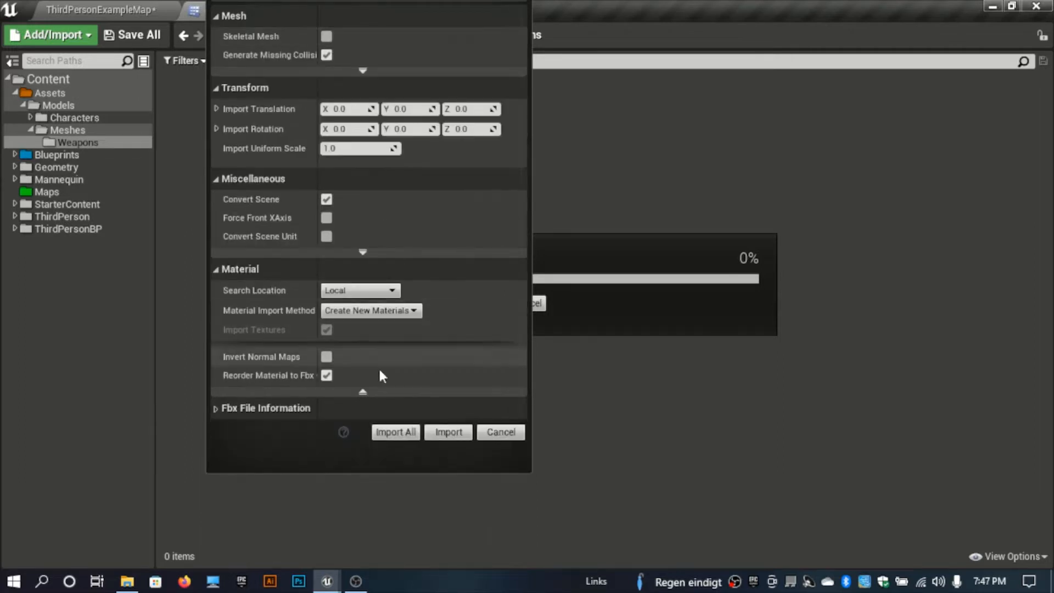
pyautogui.click(395, 436)
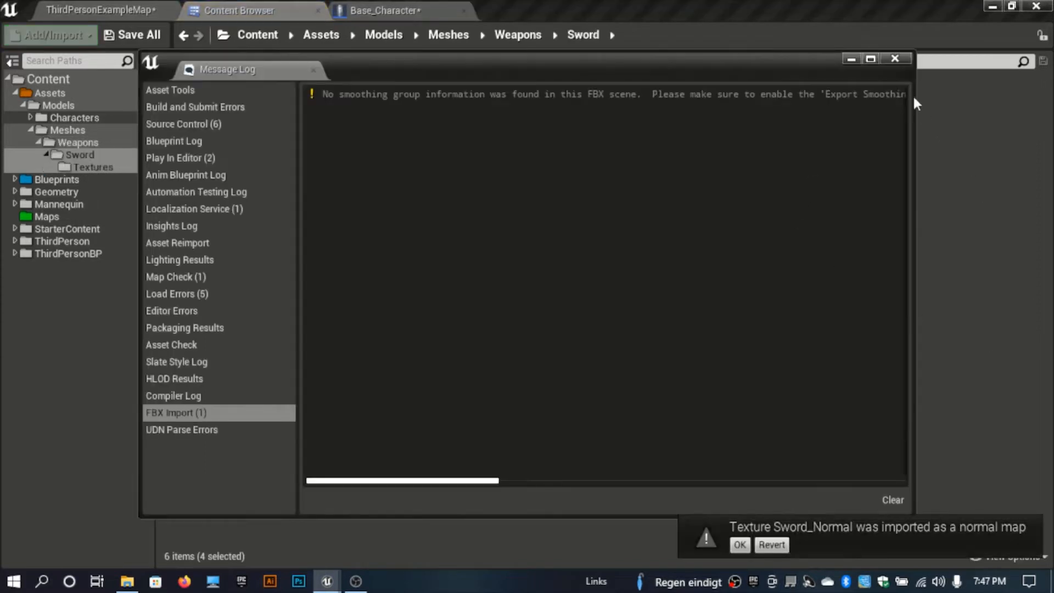
pyautogui.click(895, 59)
pyautogui.click(714, 339)
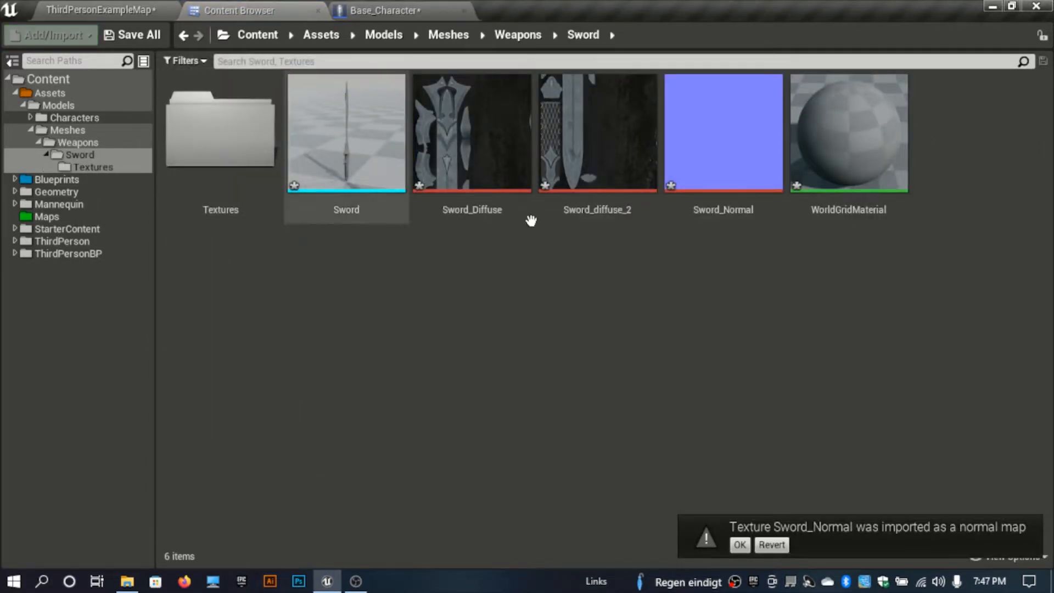
pyautogui.click(739, 545)
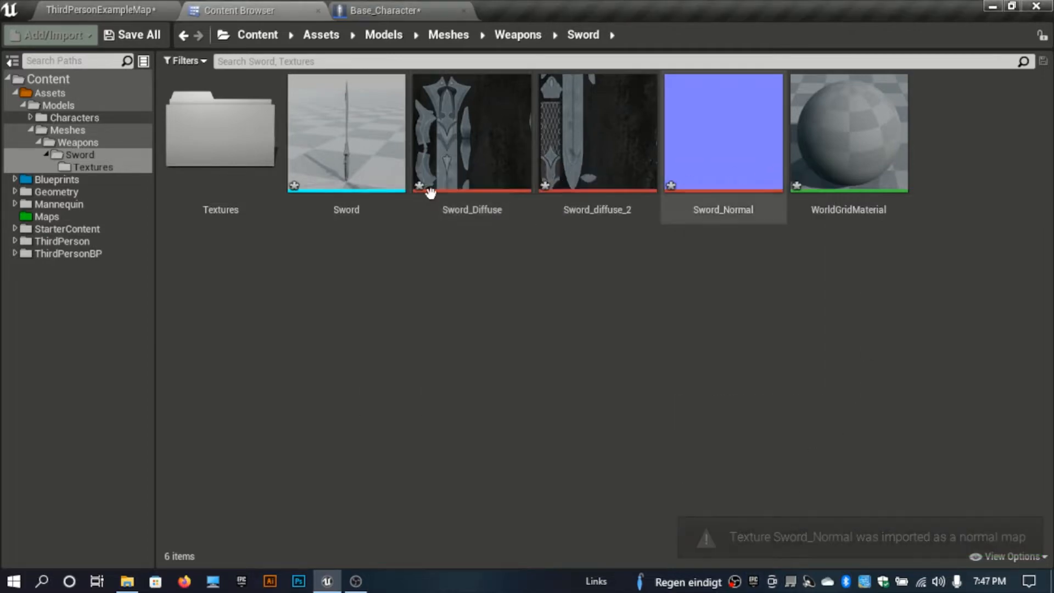
pyautogui.click(80, 7)
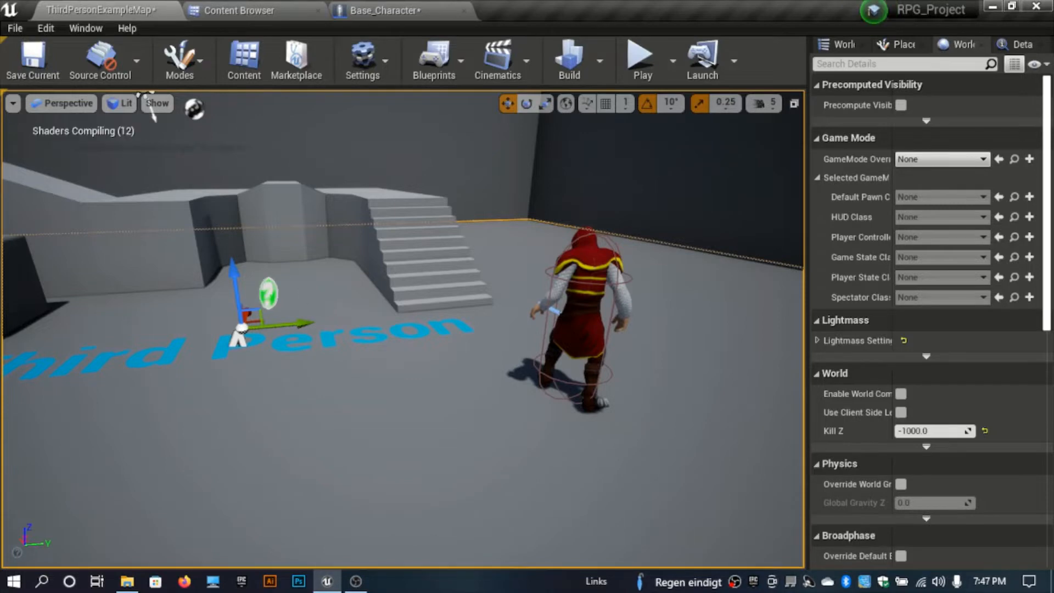
pyautogui.click(241, 9)
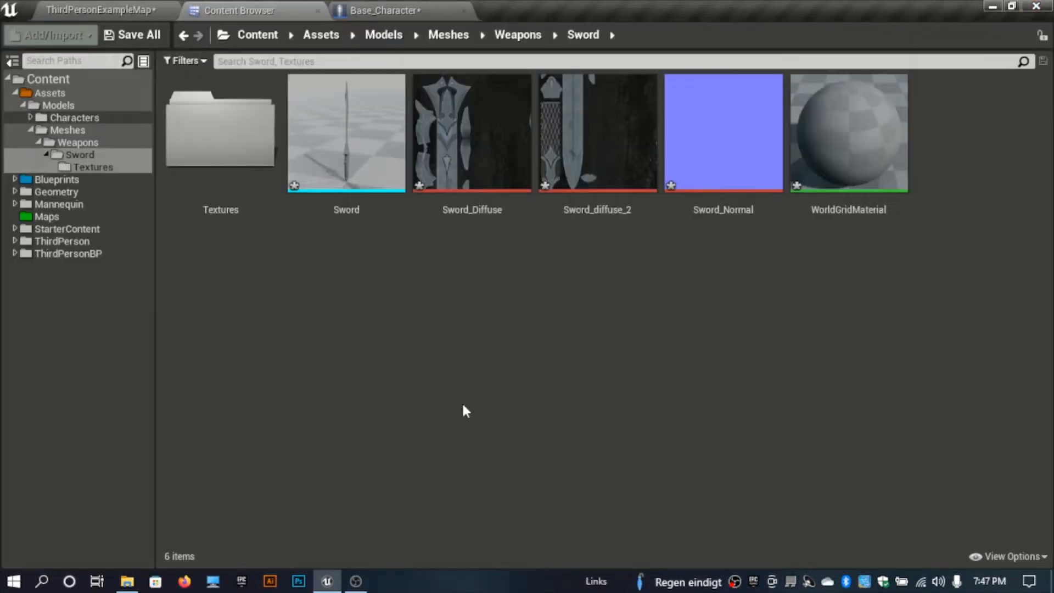
# Move the Sword_Diffuse, Sword_diffuse_2 and Sword_Normal textures into the Textures folder, check its contents and return to the Sword folder.
pyautogui.click(449, 202)
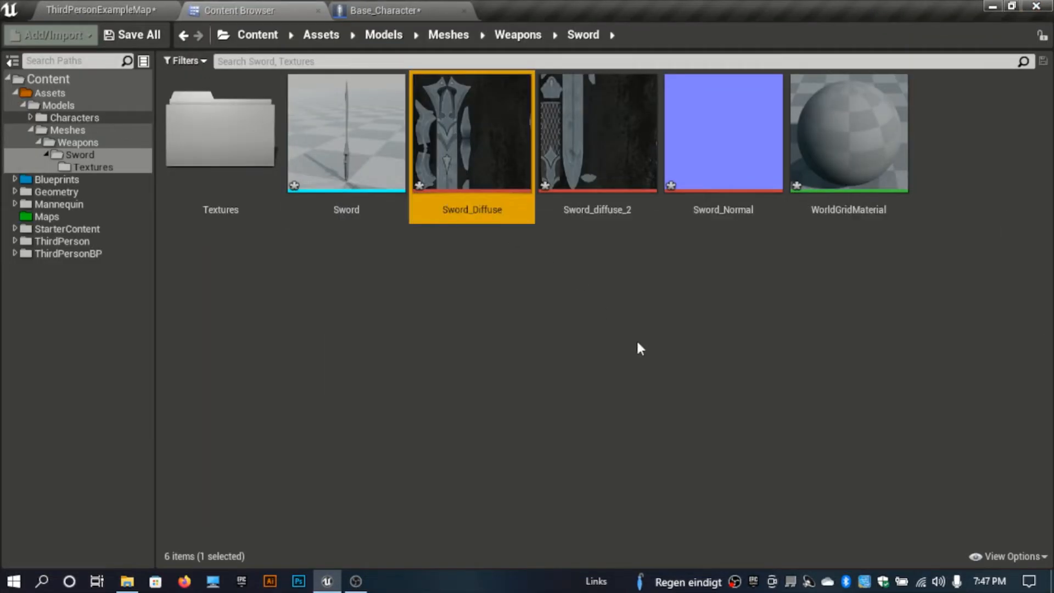
pyautogui.keyDown('ctrl'); pyautogui.click(609, 179); pyautogui.keyUp('ctrl')
pyautogui.keyDown('ctrl'); pyautogui.click(728, 162); pyautogui.keyUp('ctrl')
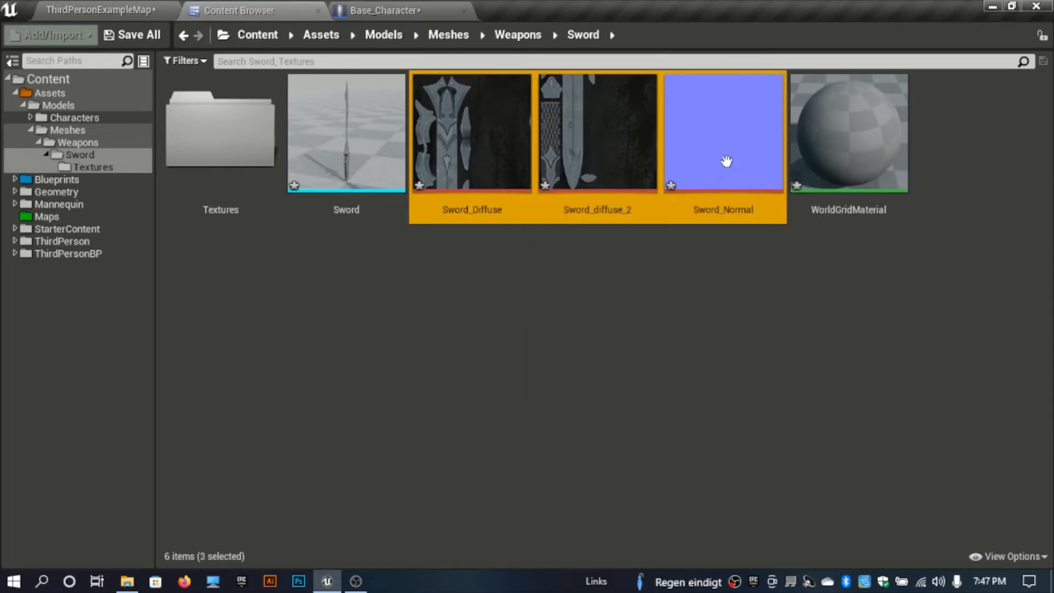
pyautogui.moveTo(728, 165); pyautogui.dragTo(225, 180)
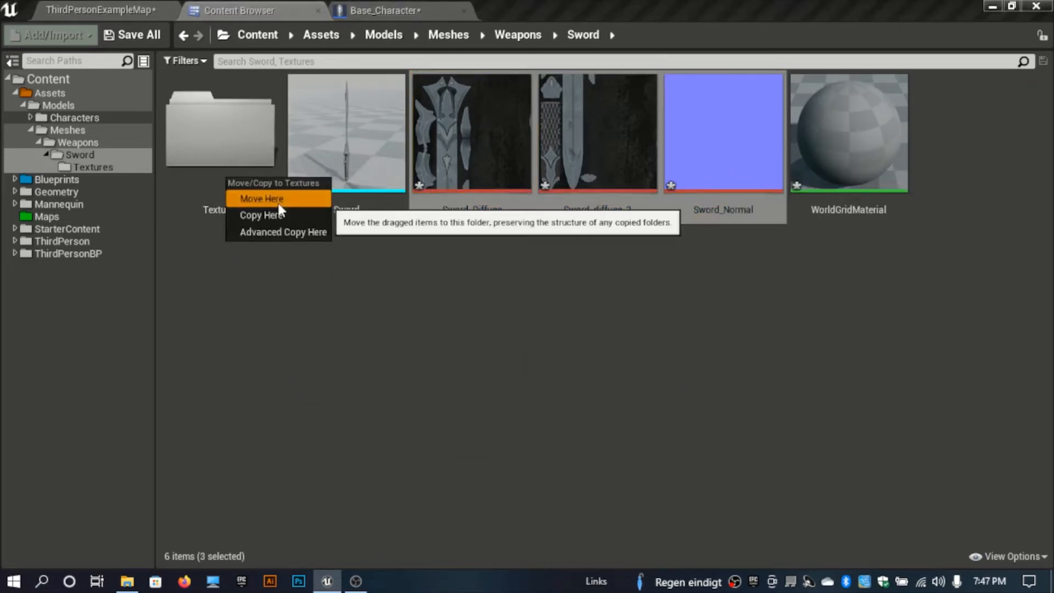
pyautogui.click(259, 198)
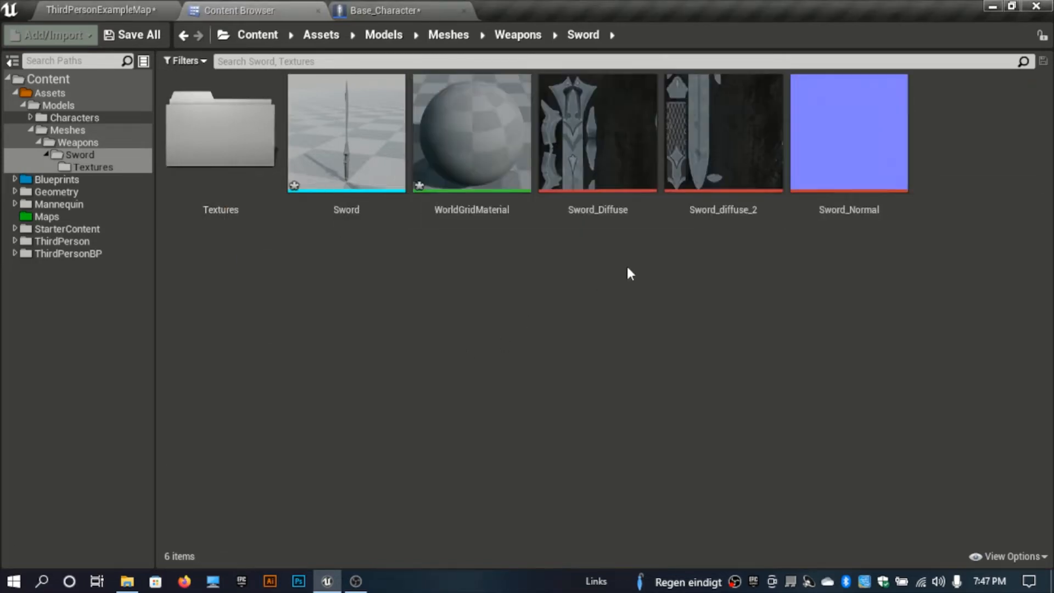
pyautogui.doubleClick(203, 140)
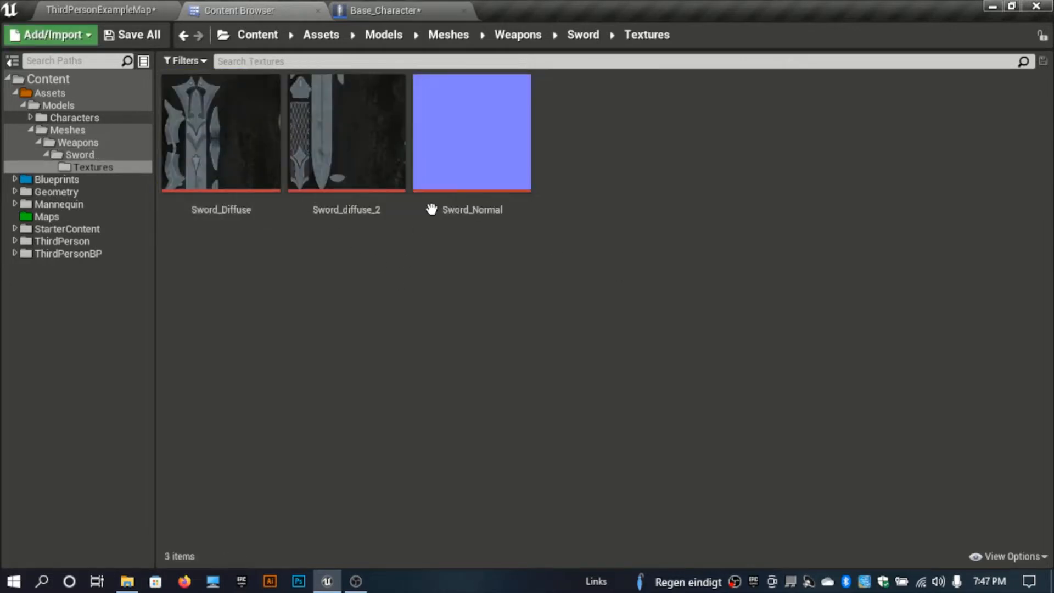
pyautogui.click(582, 35)
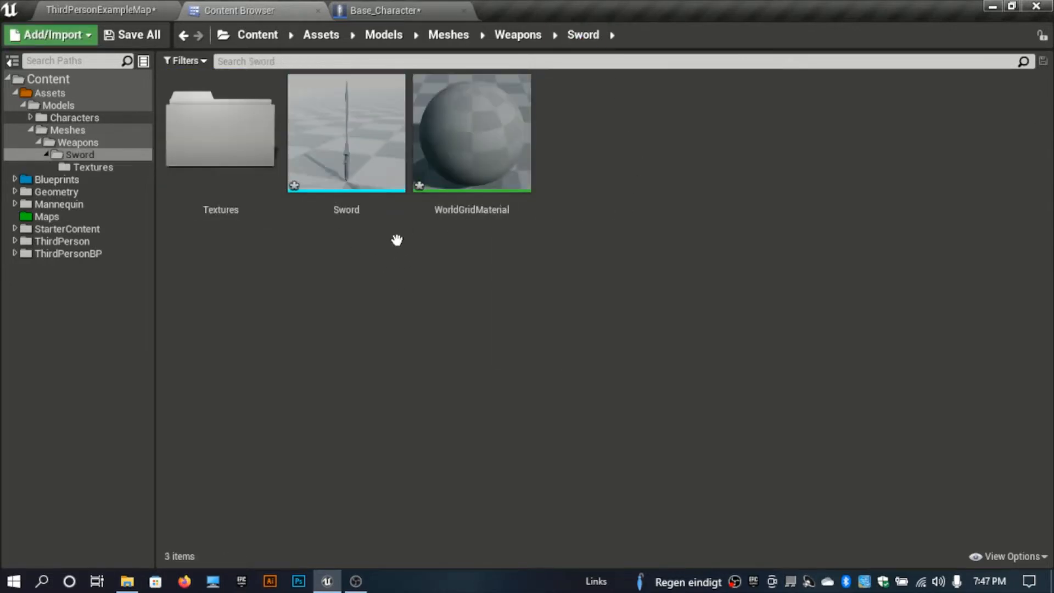
# Force-delete the WorldGridMaterial asset from the Sword folder.
pyautogui.click(14, 179)
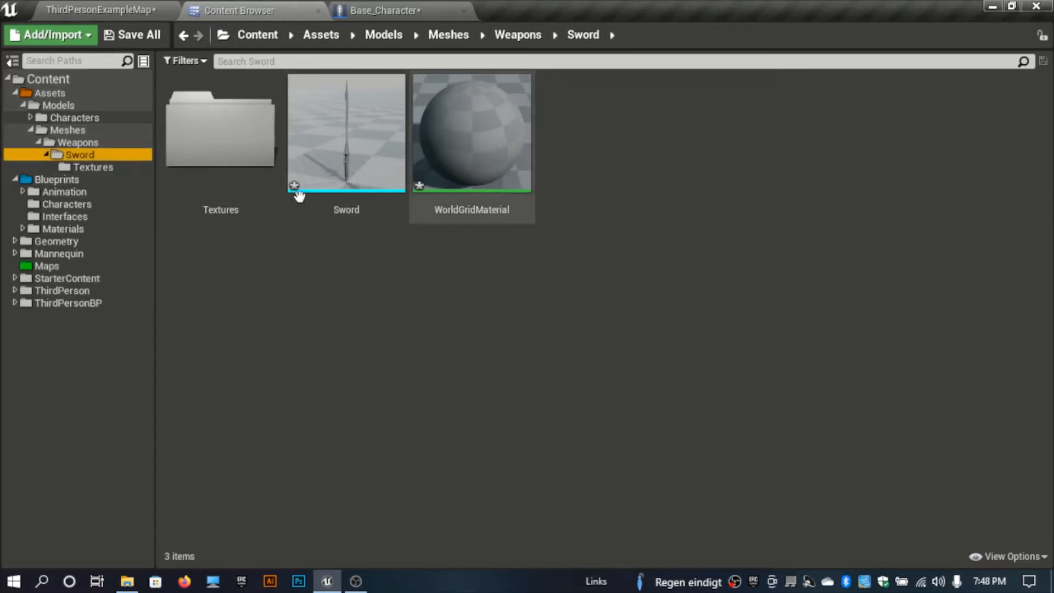
pyautogui.doubleClick(212, 158)
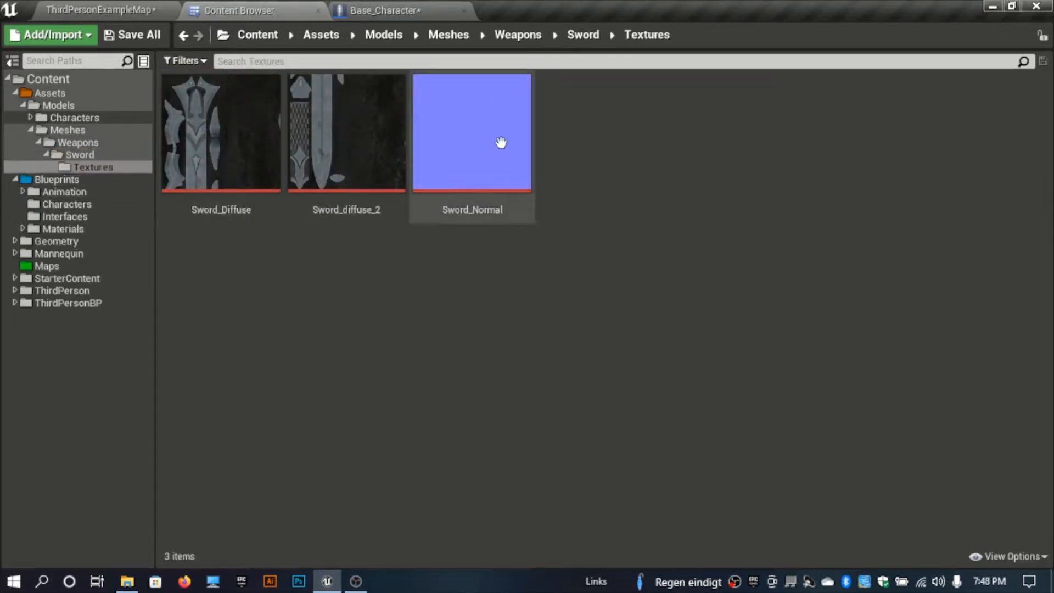
pyautogui.click(583, 35)
pyautogui.click(474, 192)
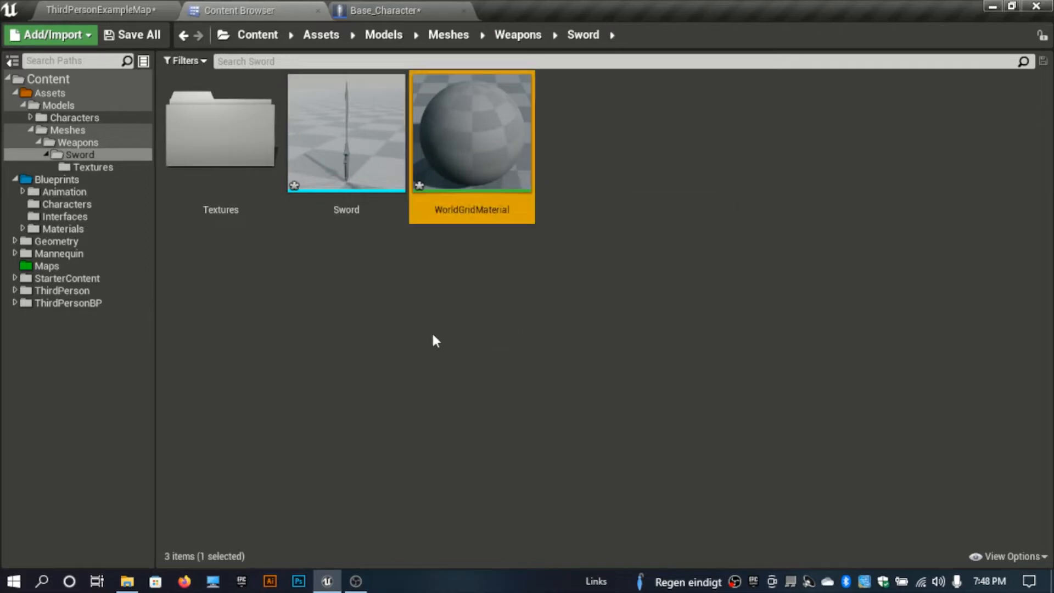
pyautogui.press('Delete')
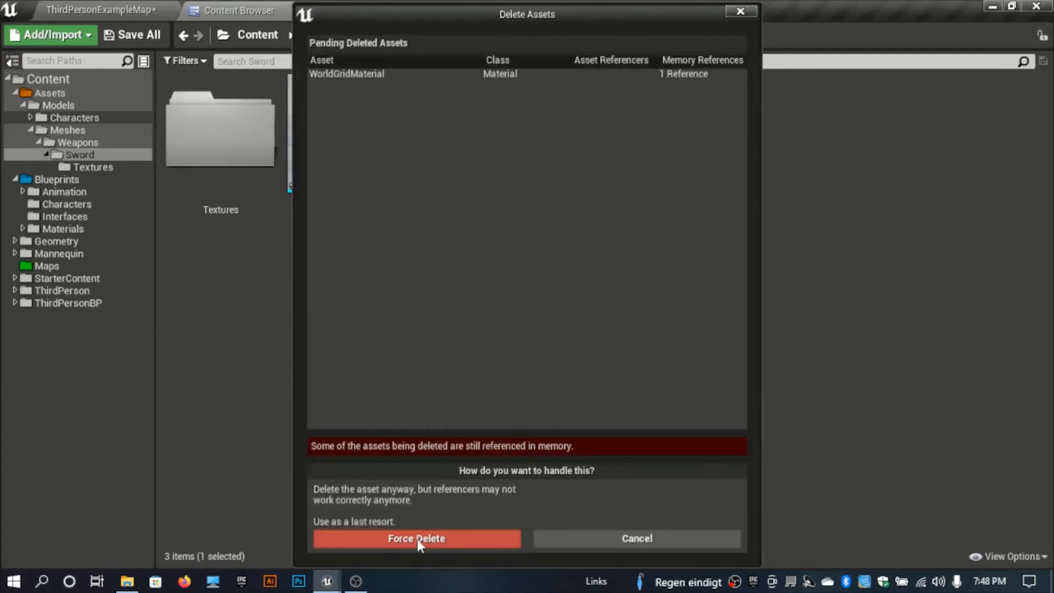
pyautogui.click(417, 537)
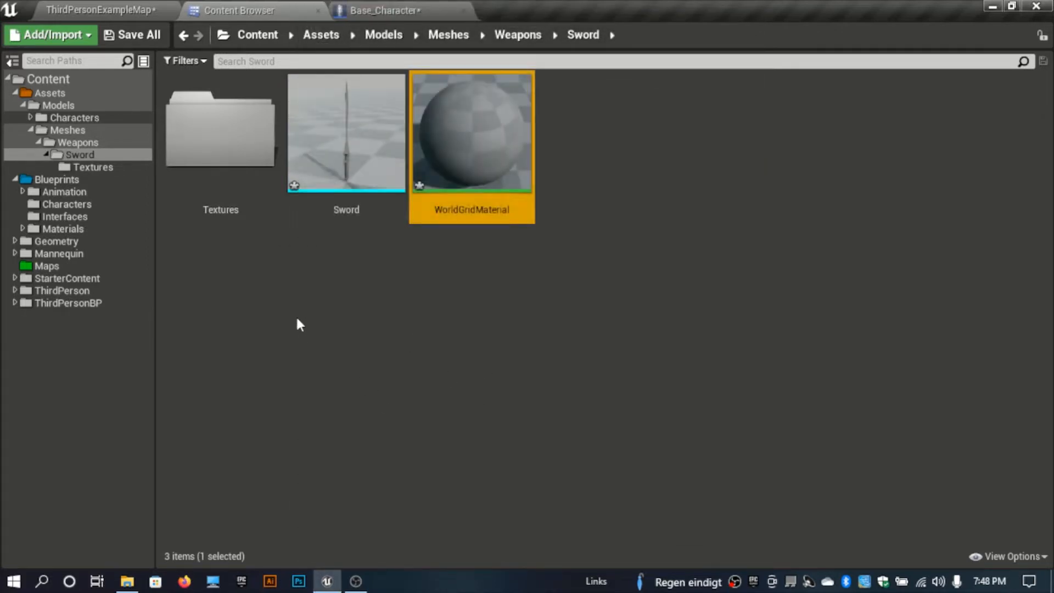
# Create a material named Sword_MAT in the Blueprints/Materials/Master folder.
pyautogui.doubleClick(230, 155)
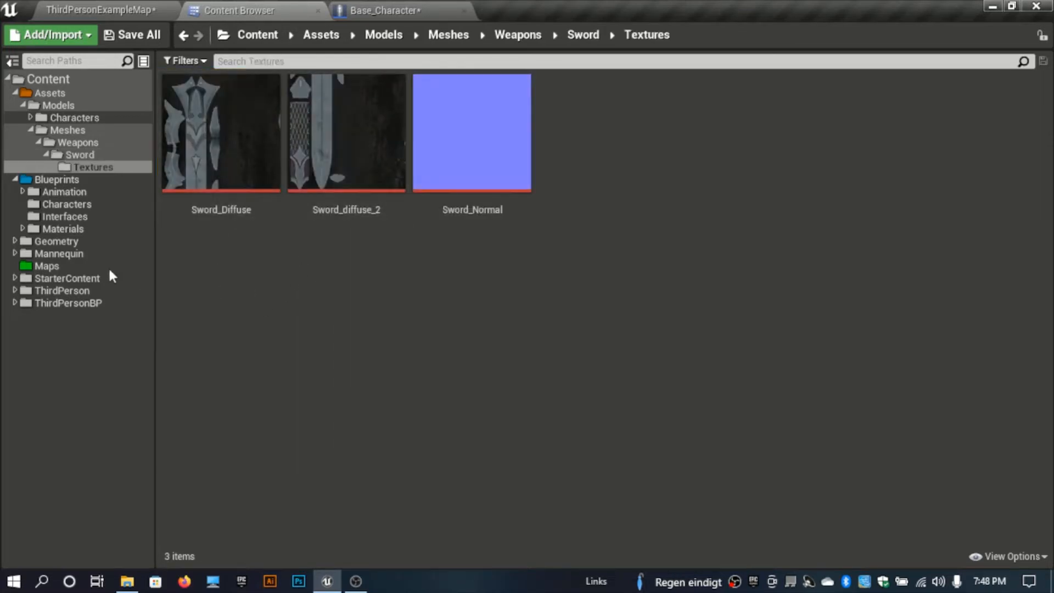
pyautogui.click(61, 228)
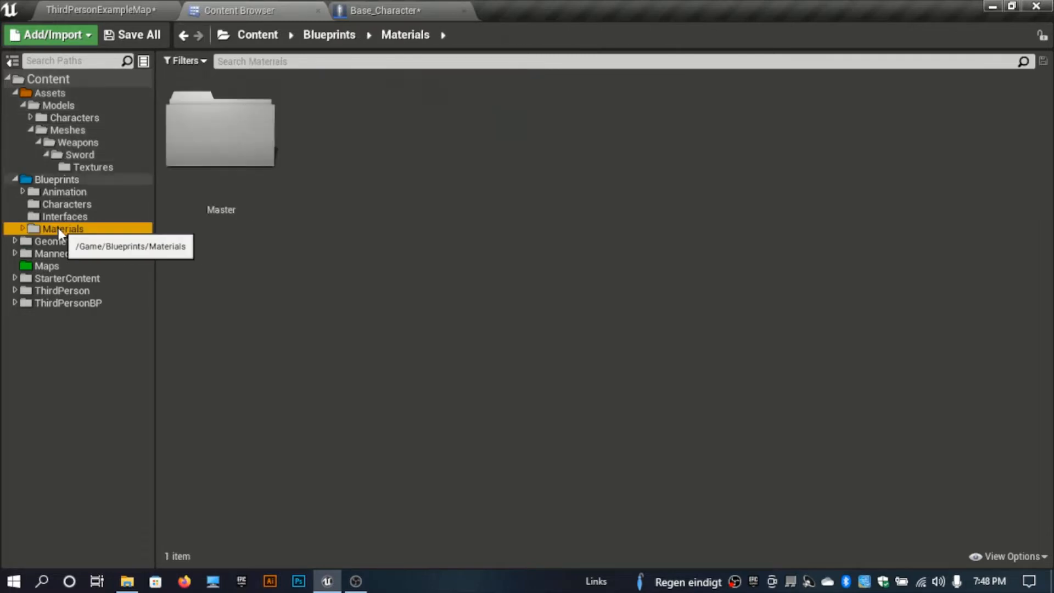
pyautogui.doubleClick(227, 169)
pyautogui.rightClick(498, 134)
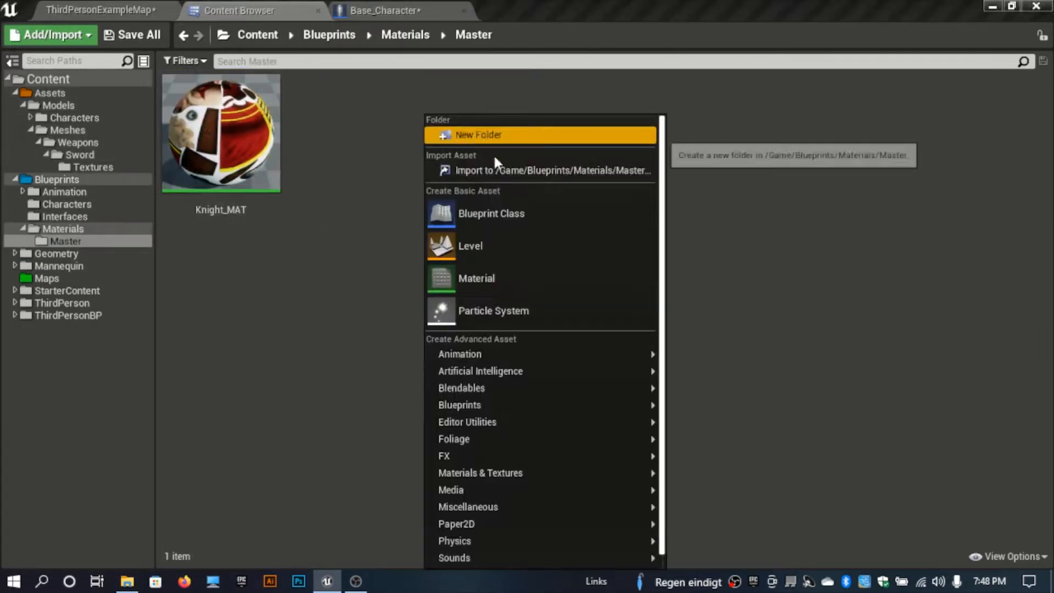
pyautogui.click(488, 279)
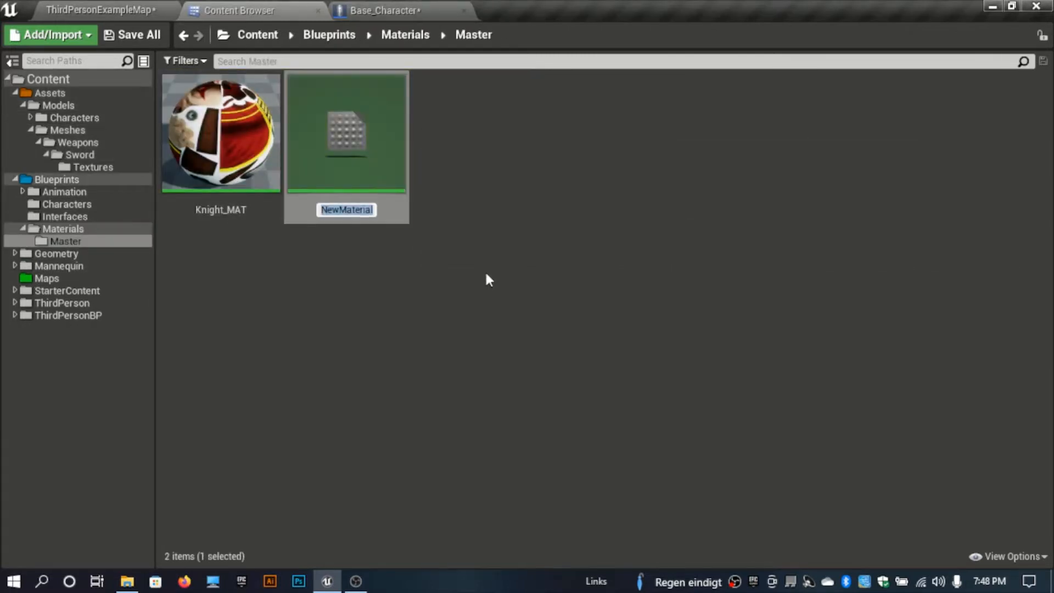
pyautogui.write('Sw')
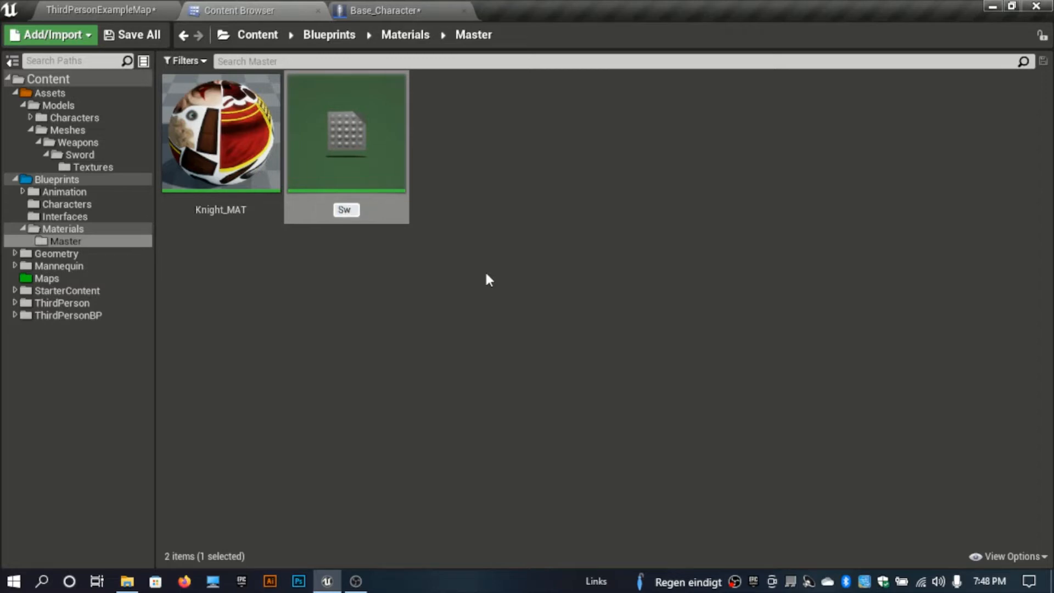
pyautogui.write('ord_MAT')
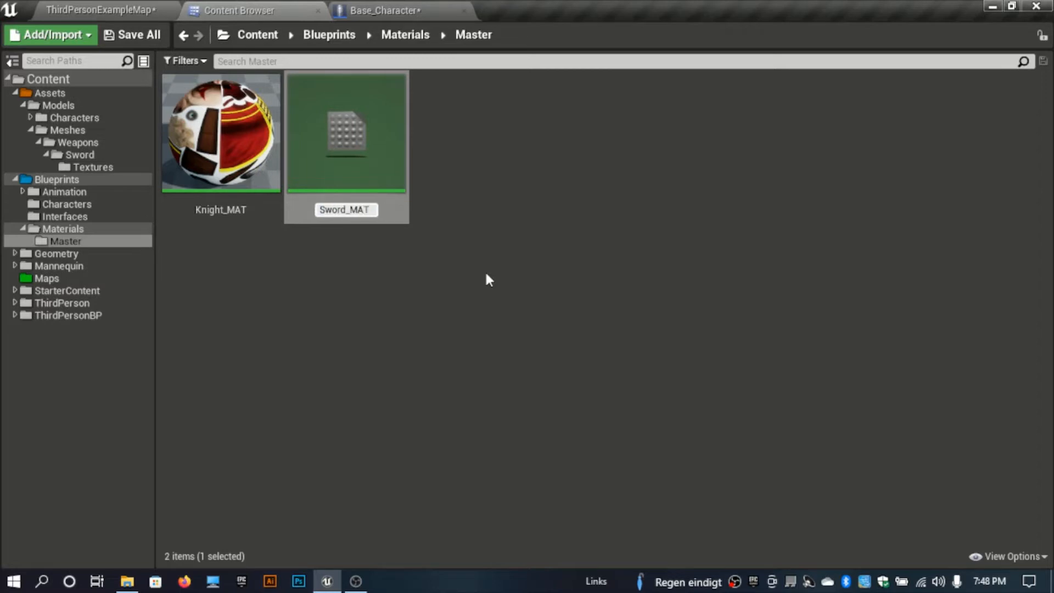
pyautogui.press('Return')
# Open Sword_MAT in the material editor and add a TextureSample node from its Base Color input.
pyautogui.doubleClick(401, 174)
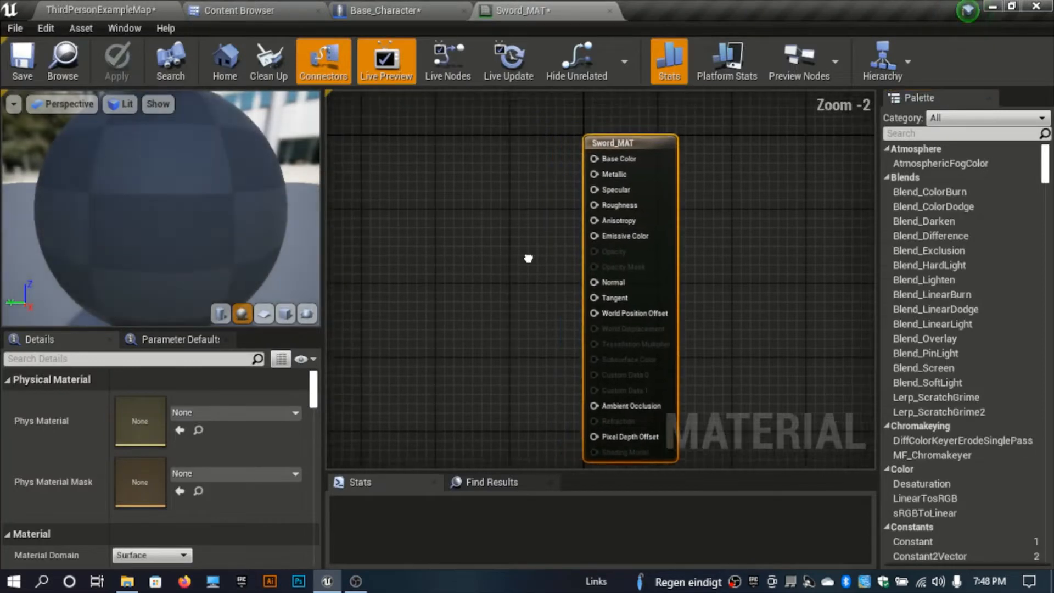
pyautogui.moveTo(528, 258); pyautogui.dragTo(564, 272, button='right')
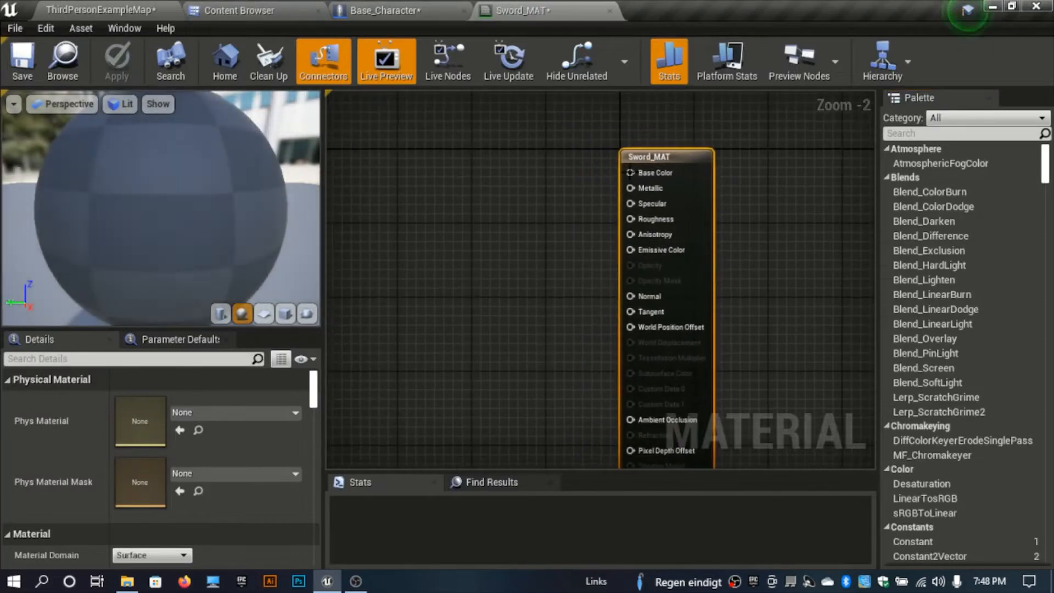
pyautogui.moveTo(631, 173); pyautogui.dragTo(543, 215)
pyautogui.write('text')
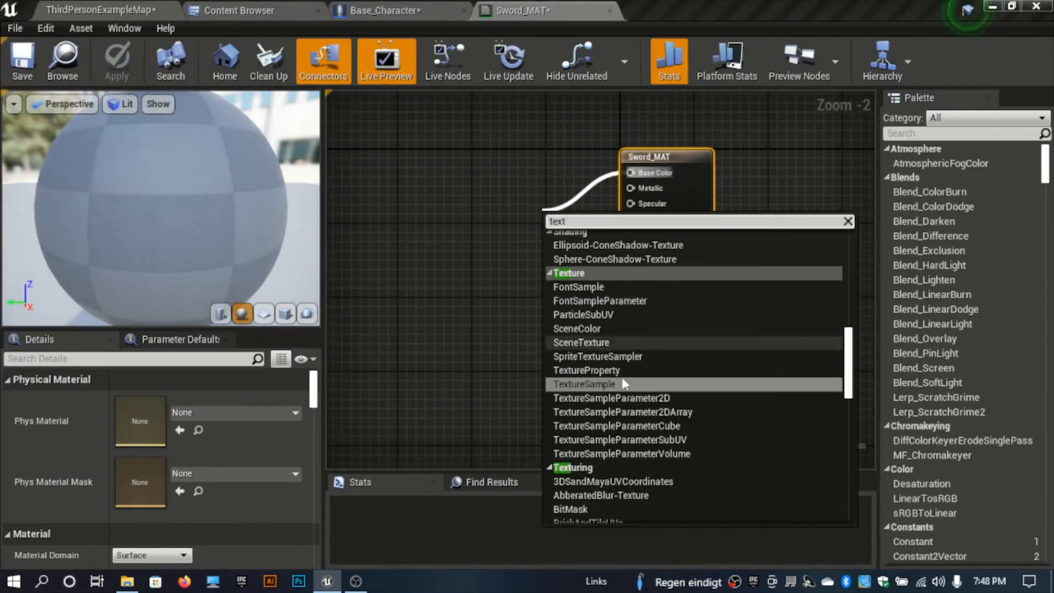
pyautogui.click(584, 384)
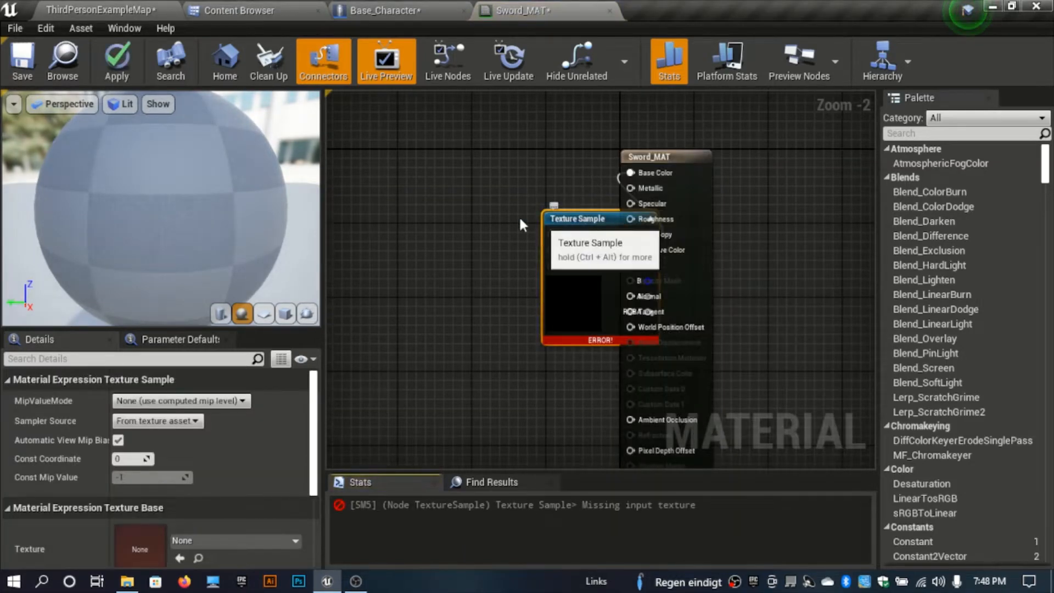
# Place the Texture Sample node left of the Sword_MAT output node and assign it the Sword_Diffuse texture from the Sword Textures folder.
pyautogui.moveTo(588, 222); pyautogui.dragTo(471, 207)
pyautogui.scroll(-2, 125, 526)
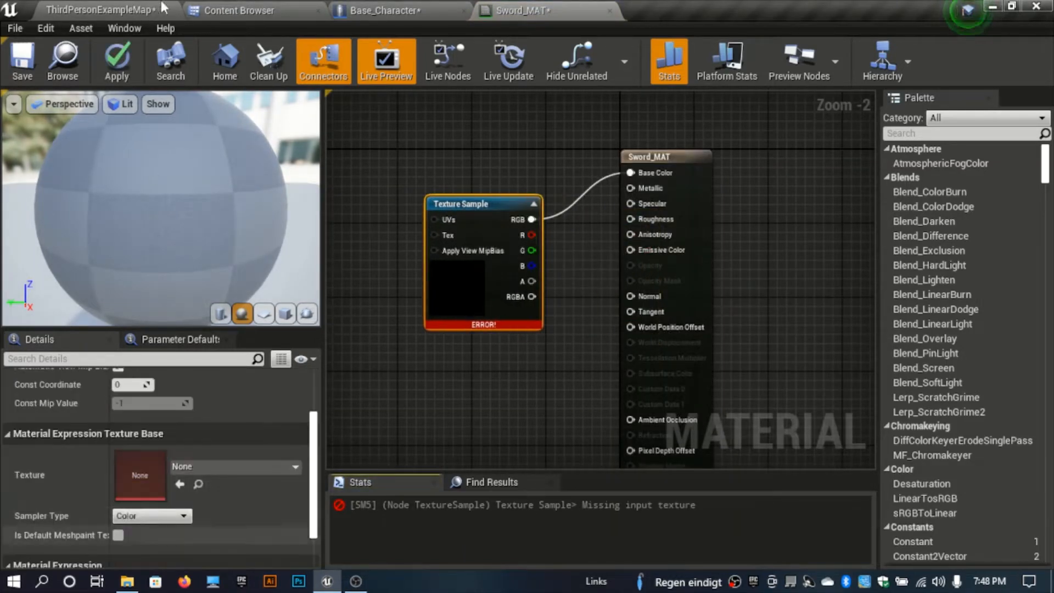
pyautogui.click(263, 10)
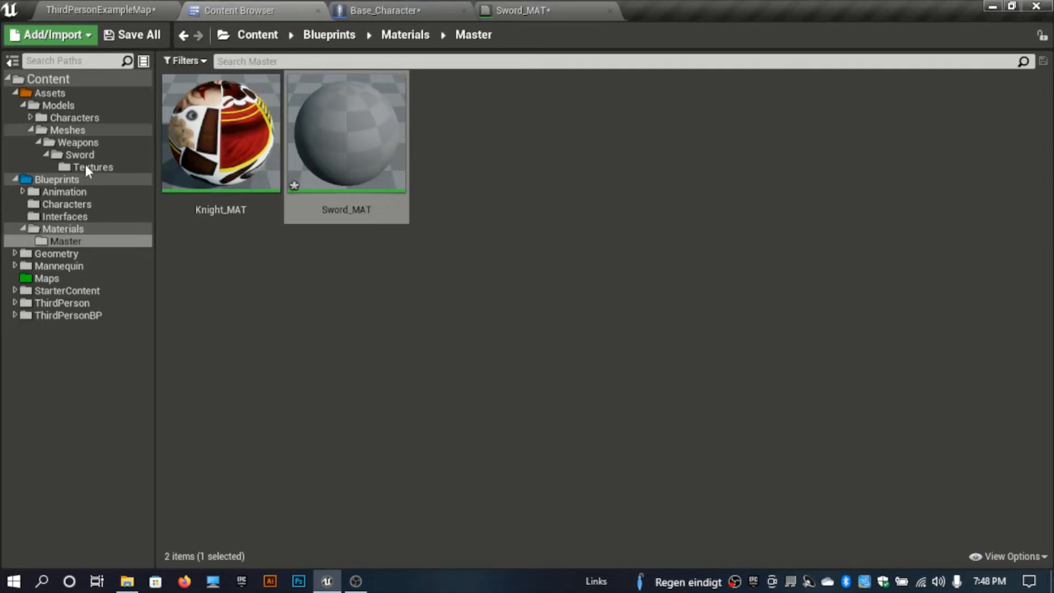
pyautogui.click(86, 167)
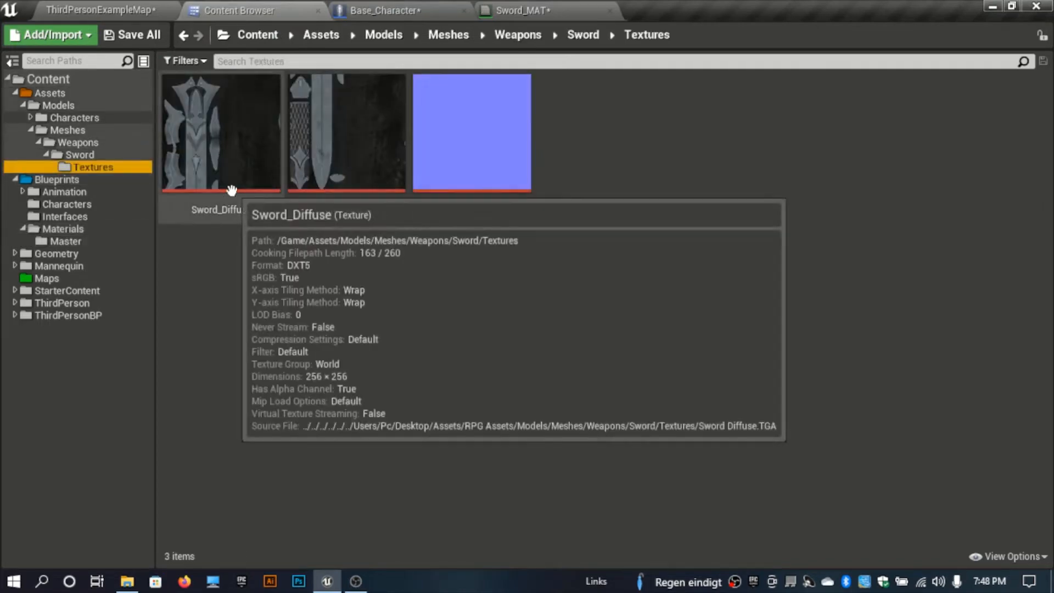
pyautogui.click(212, 195)
pyautogui.click(521, 10)
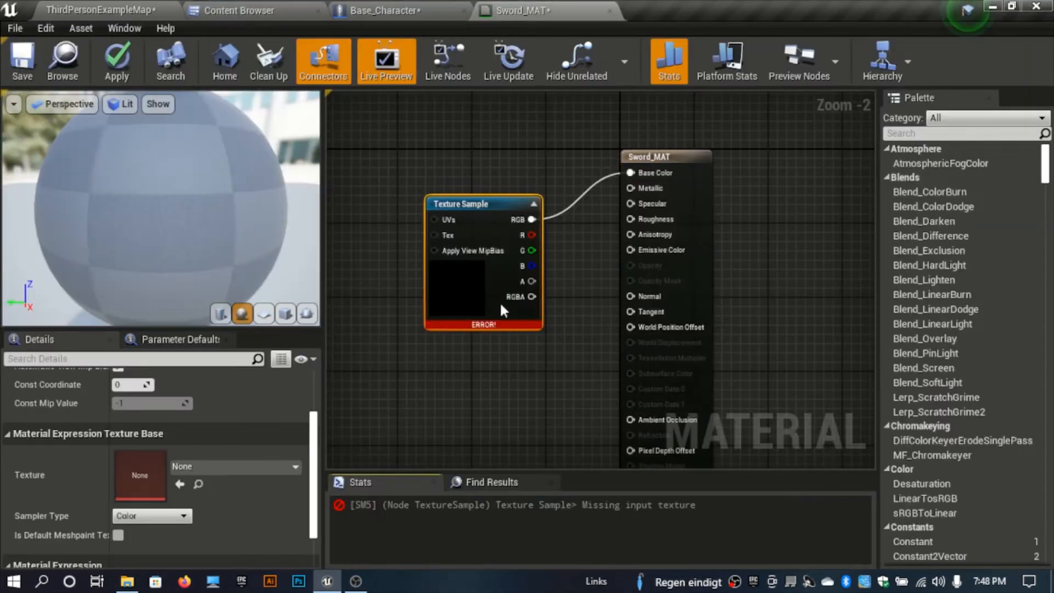
pyautogui.click(180, 484)
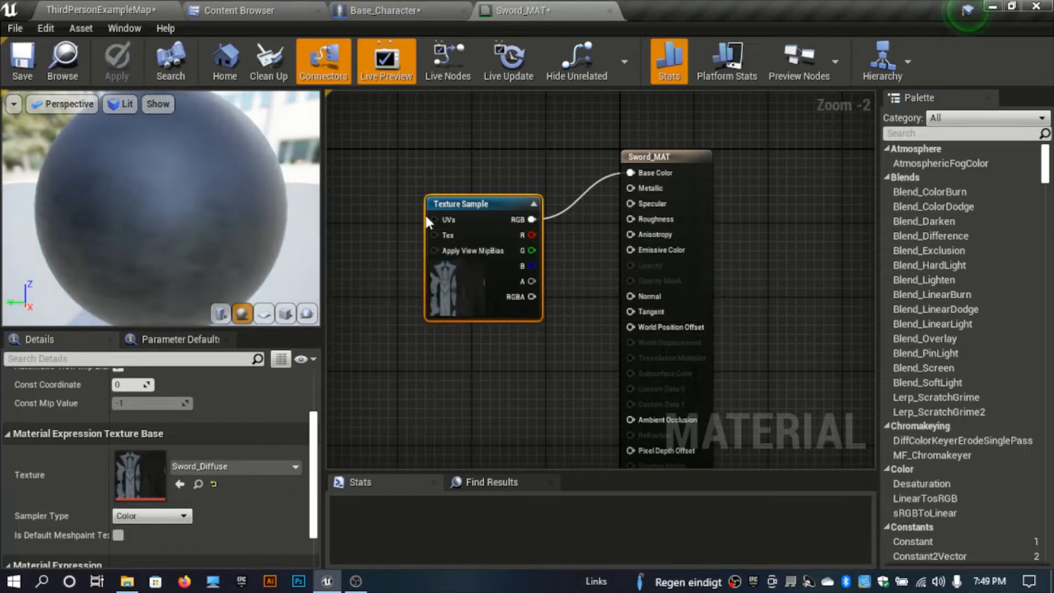
pyautogui.scroll(-6, 114, 194)
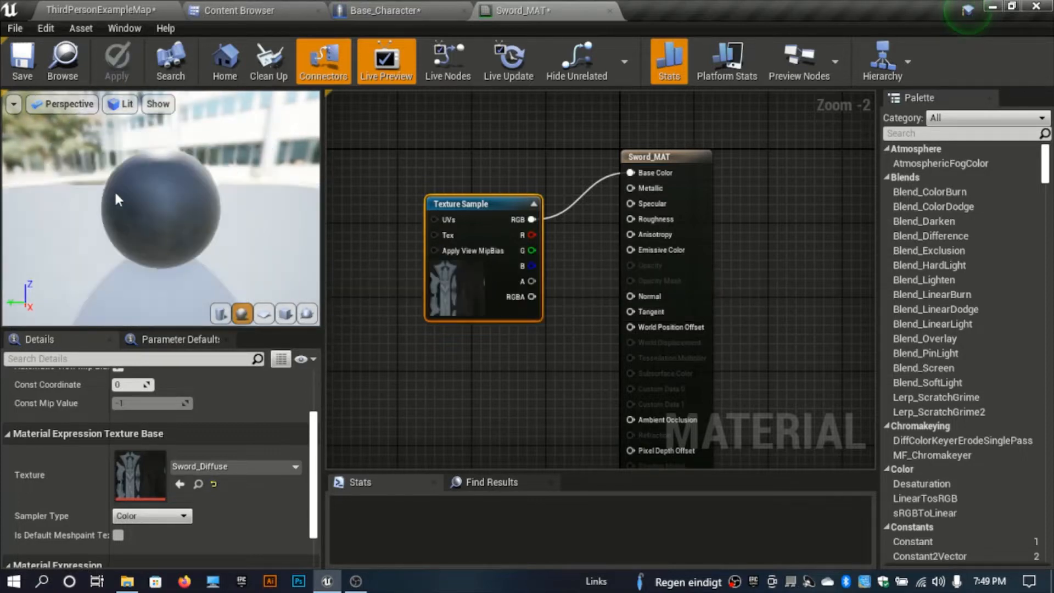
pyautogui.moveTo(115, 196); pyautogui.dragTo(274, 234)
# Open the Sword static mesh from the Weapons/Sword folder and assign Sword_MAT to its Element 0 material slot.
pyautogui.click(258, 10)
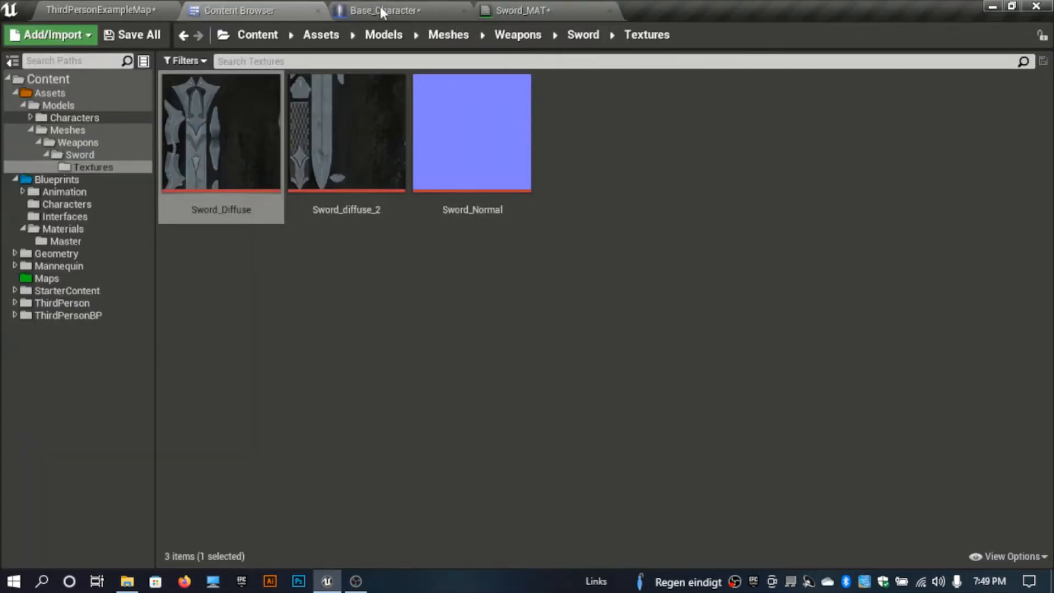
pyautogui.click(77, 153)
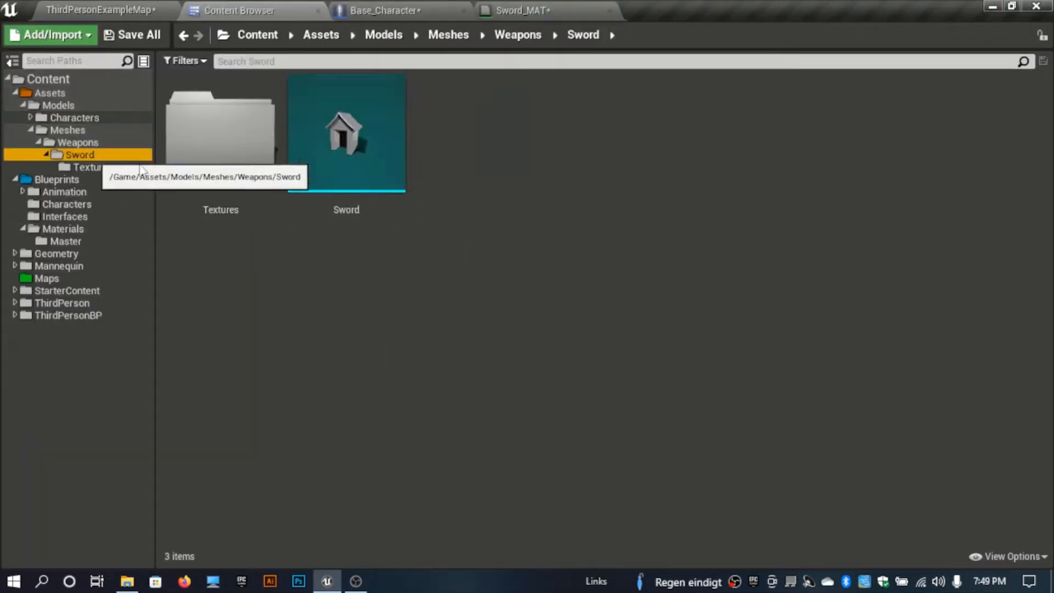
pyautogui.doubleClick(340, 153)
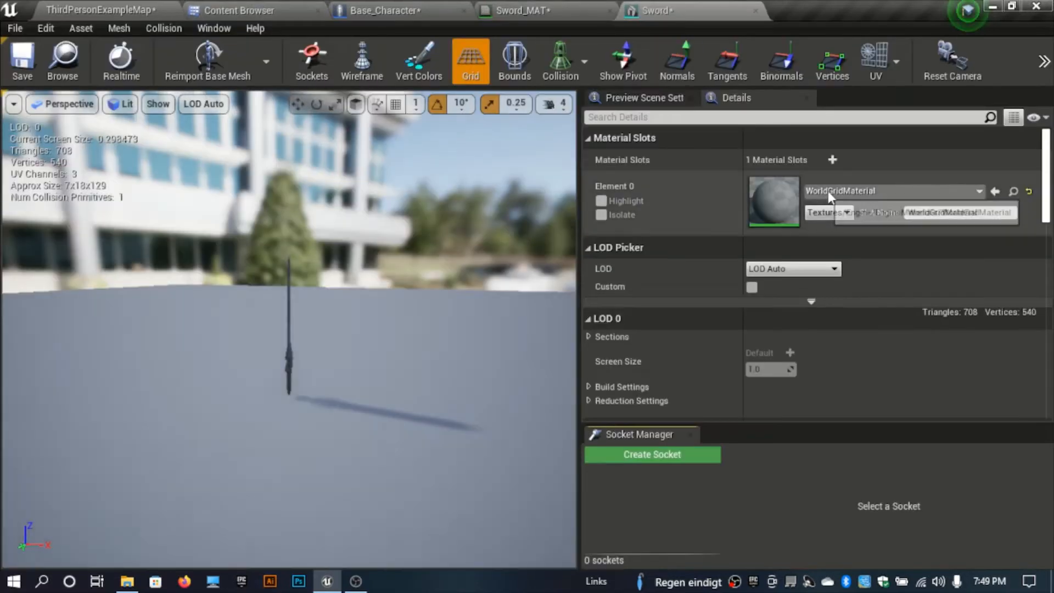
pyautogui.click(828, 190)
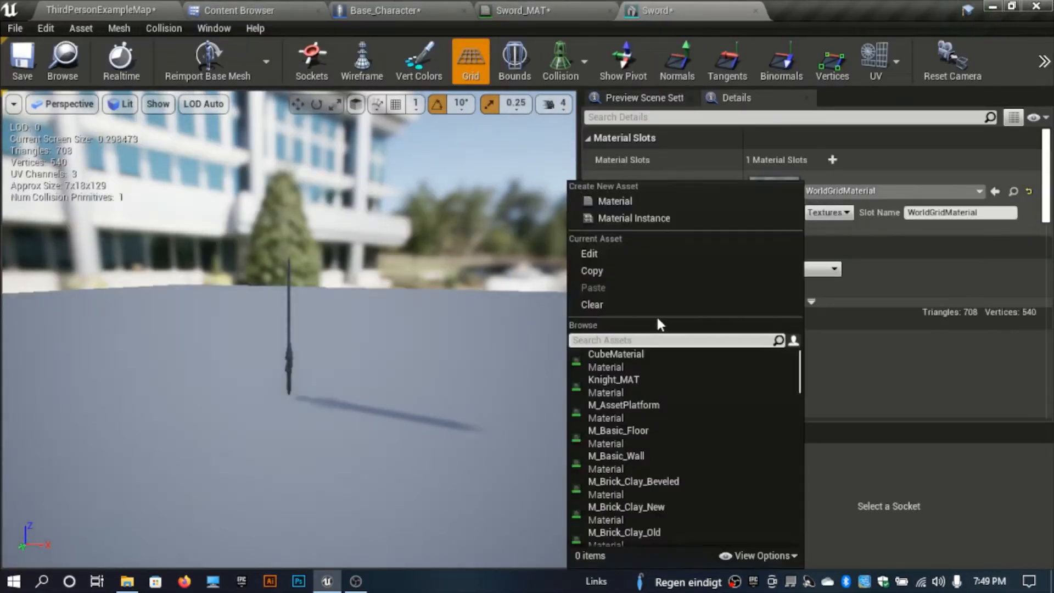
pyautogui.write('sword')
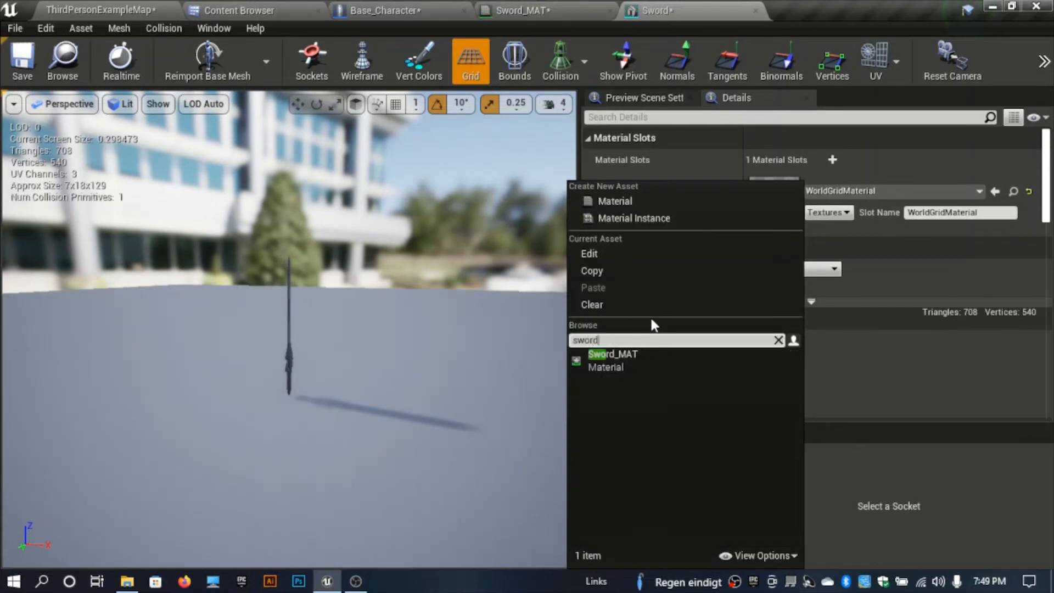
pyautogui.click(634, 362)
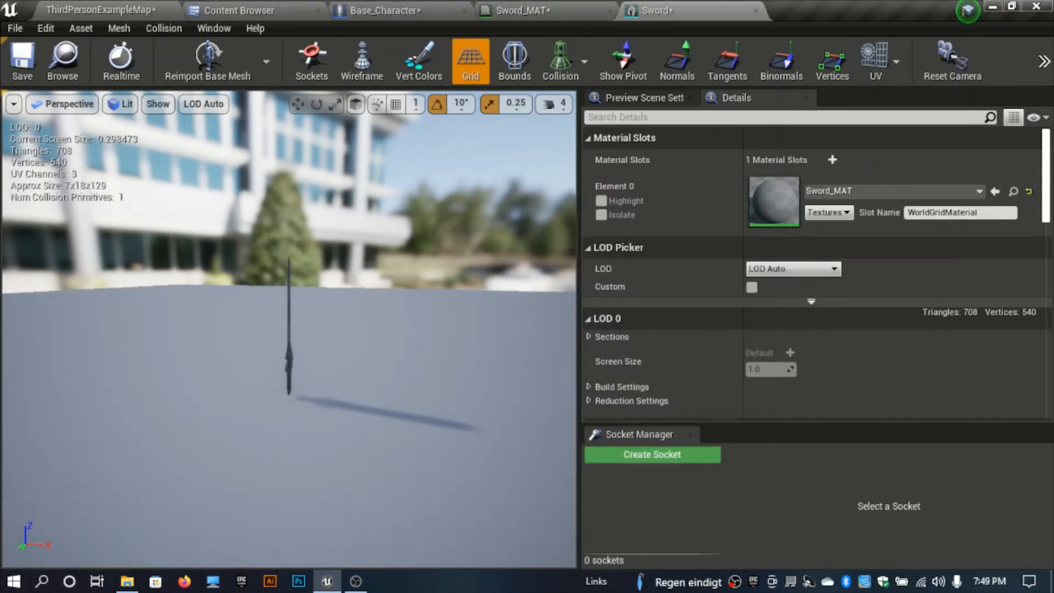
pyautogui.moveTo(290, 329); pyautogui.dragTo(192, 330, button='right')
pyautogui.press('w')
pyautogui.press('s')
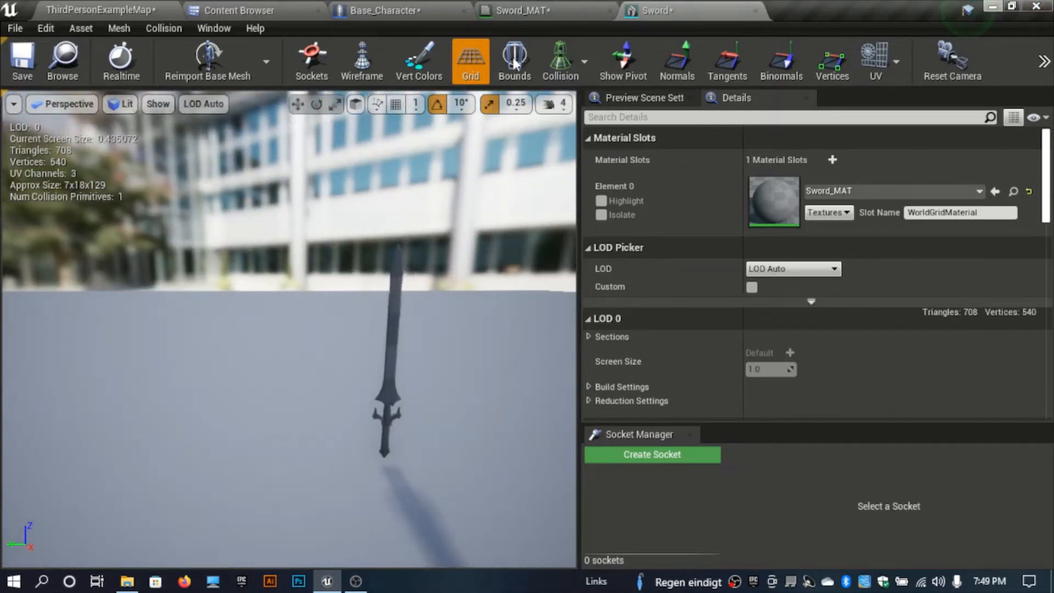
pyautogui.click(114, 8)
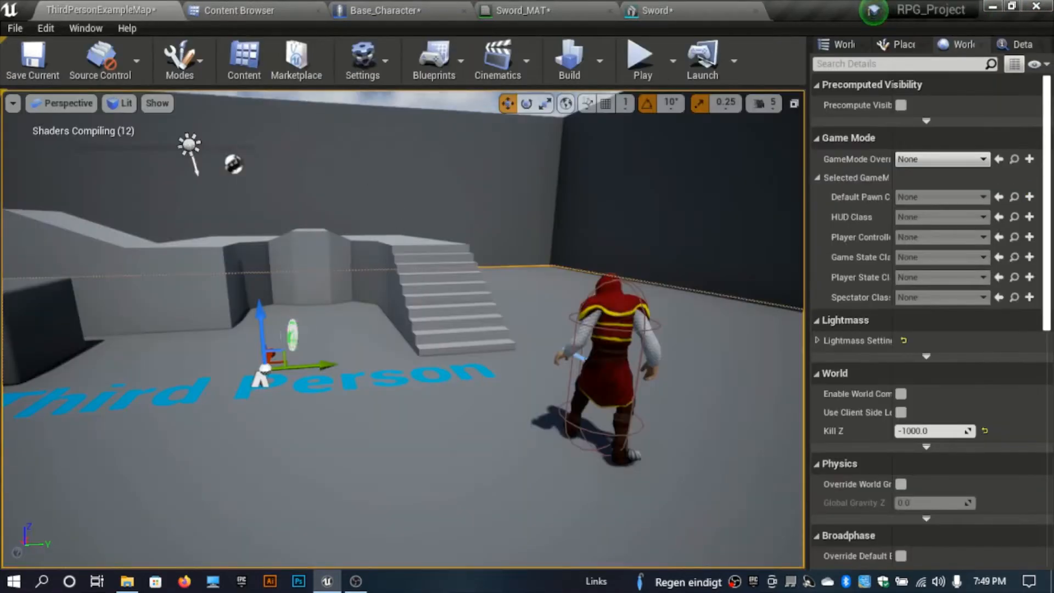
pyautogui.press('s')
pyautogui.moveTo(404, 329); pyautogui.dragTo(365, 385, button='right')
pyautogui.press('s')
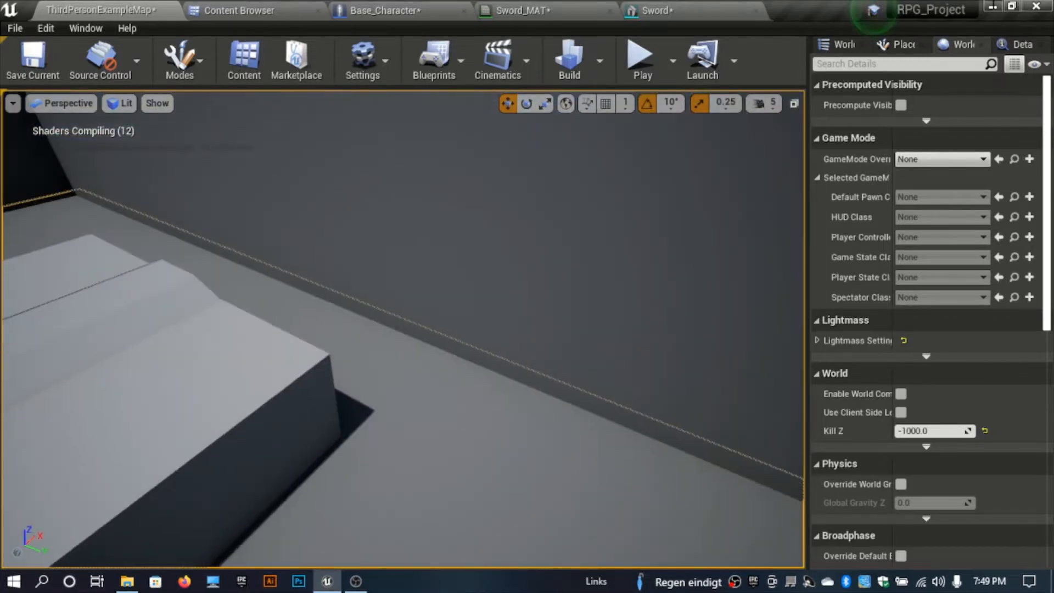
pyautogui.click(994, 6)
pyautogui.click(968, 2)
pyautogui.click(966, 2)
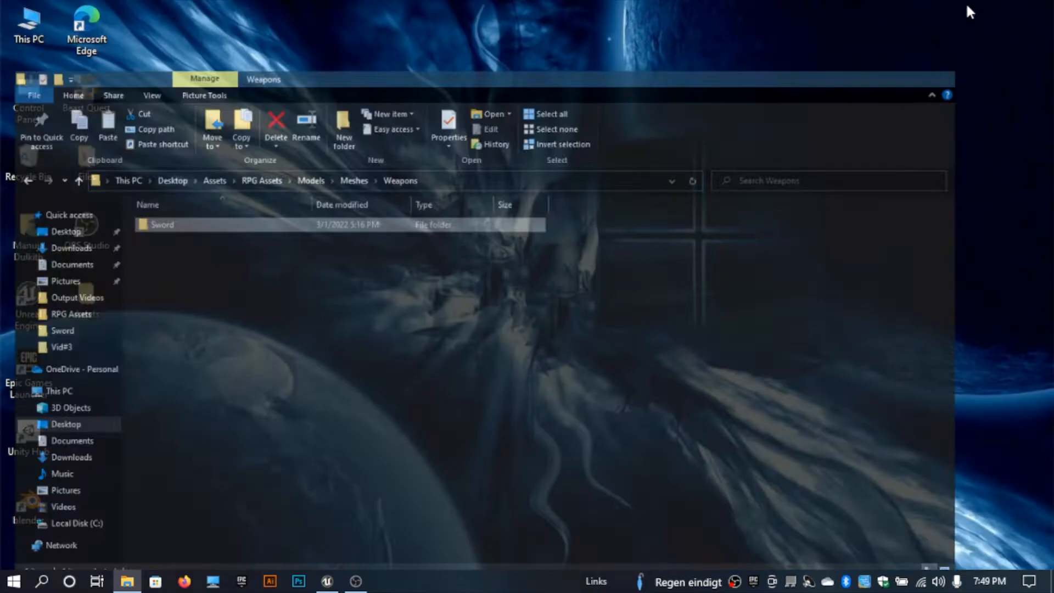
pyautogui.rightClick(581, 167)
pyautogui.click(583, 164)
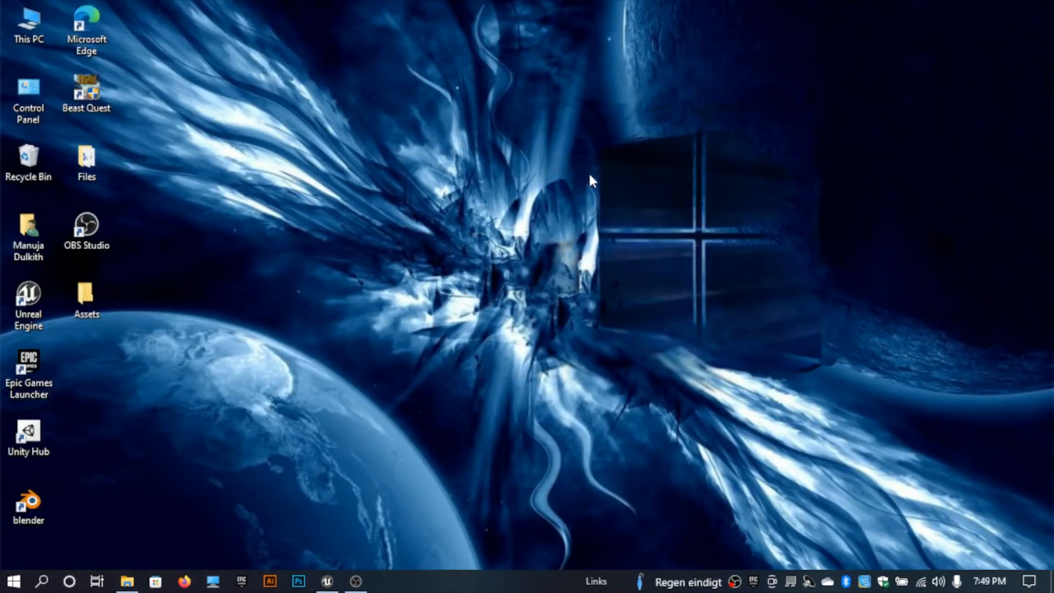
pyautogui.rightClick(582, 169)
pyautogui.click(626, 214)
pyautogui.rightClick(625, 210)
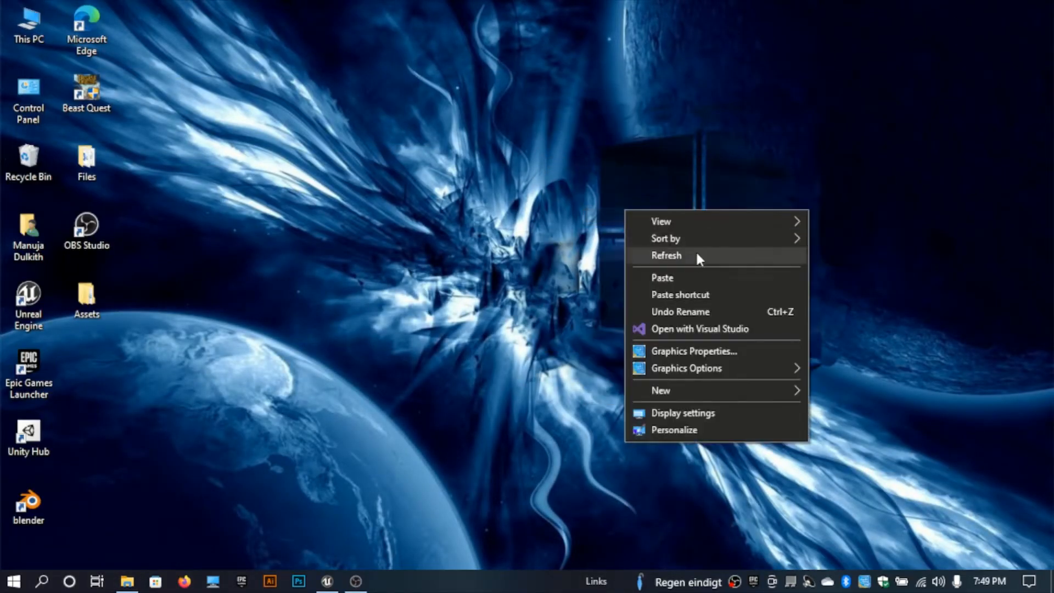
pyautogui.click(696, 255)
pyautogui.rightClick(466, 140)
pyautogui.click(564, 189)
pyautogui.rightClick(564, 191)
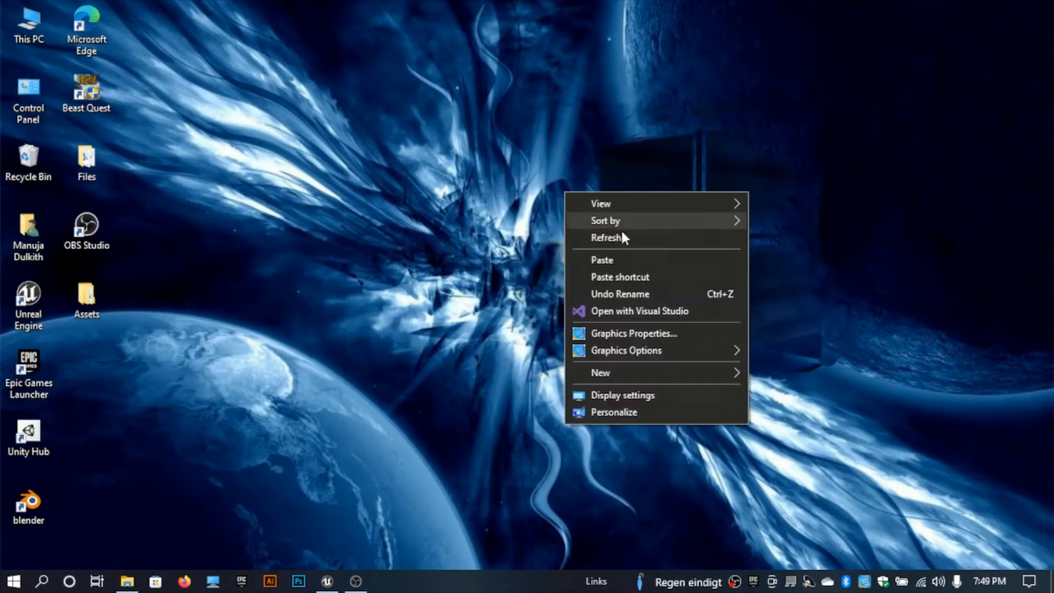
pyautogui.click(623, 237)
pyautogui.rightClick(481, 166)
pyautogui.click(528, 214)
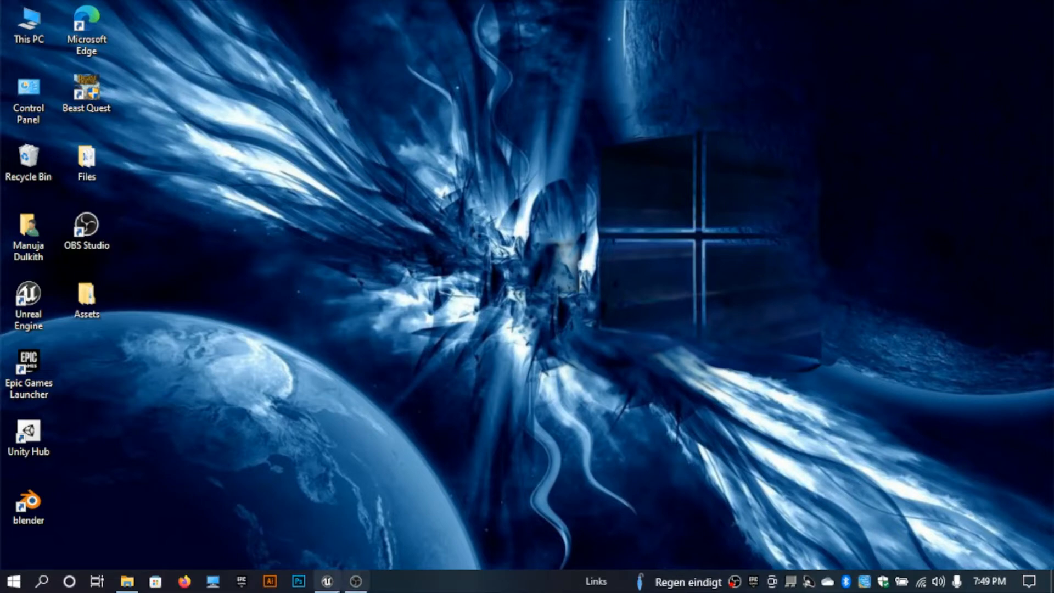
pyautogui.moveTo(327, 580)
pyautogui.click(336, 529)
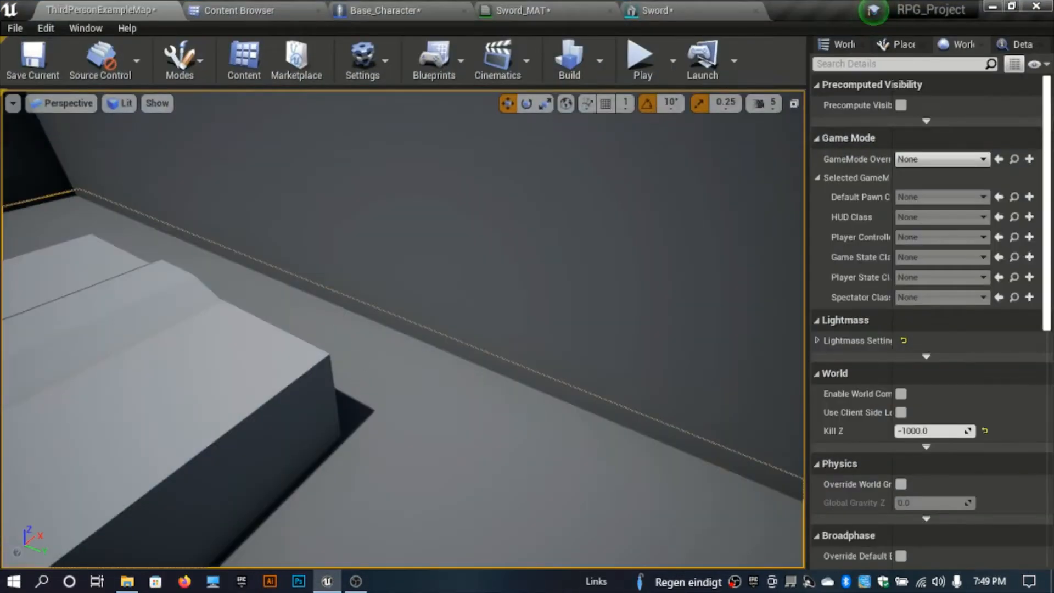
pyautogui.moveTo(352, 374); pyautogui.dragTo(263, 332, button='right')
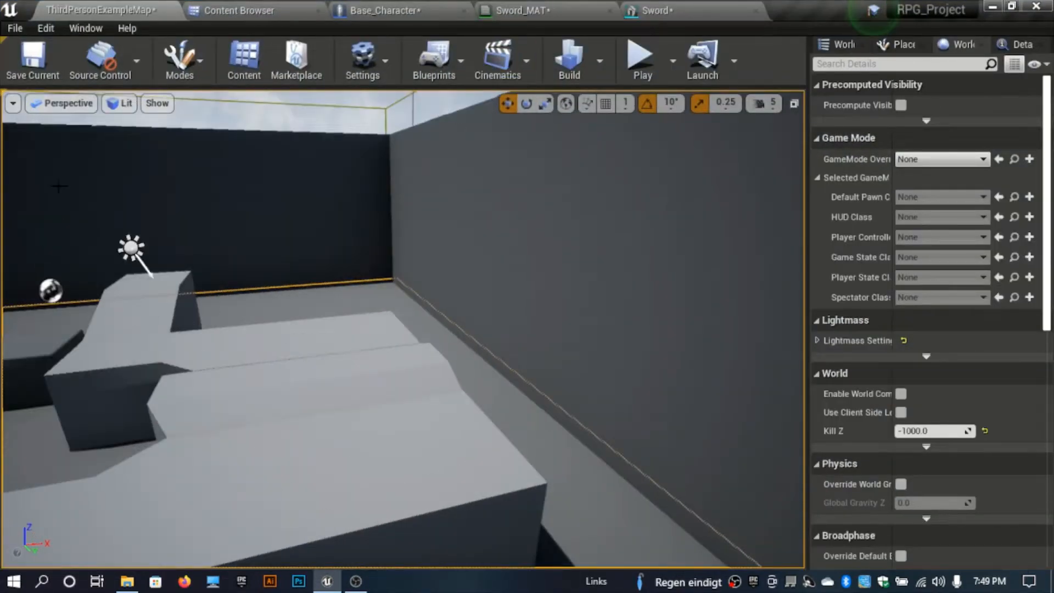
# Check the Sword_MAT preview, then examine up close how the material looks on the Sword mesh's blade and hilt.
pyautogui.click(549, 9)
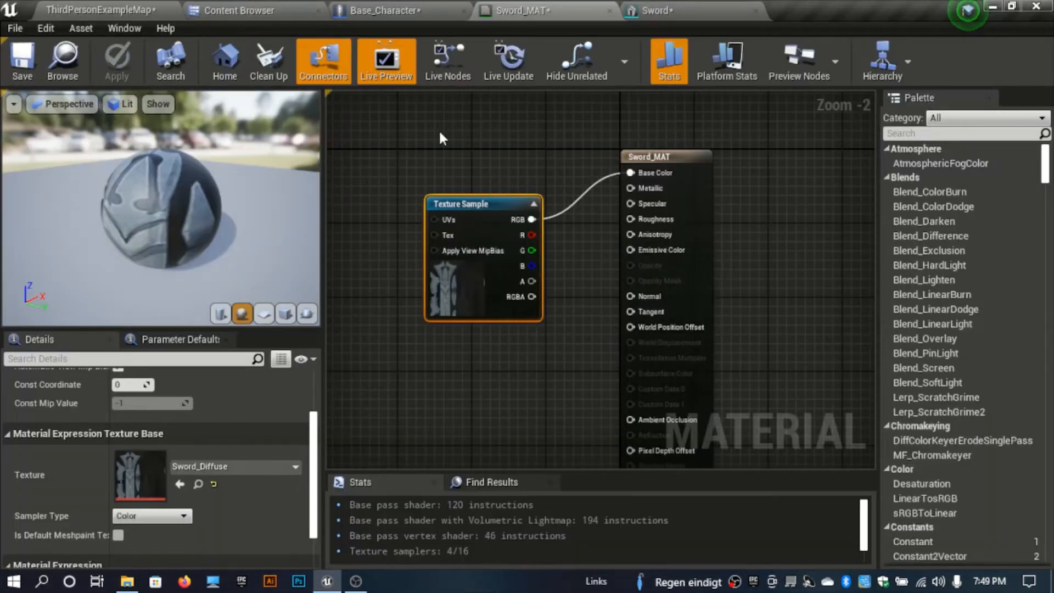
pyautogui.click(708, 10)
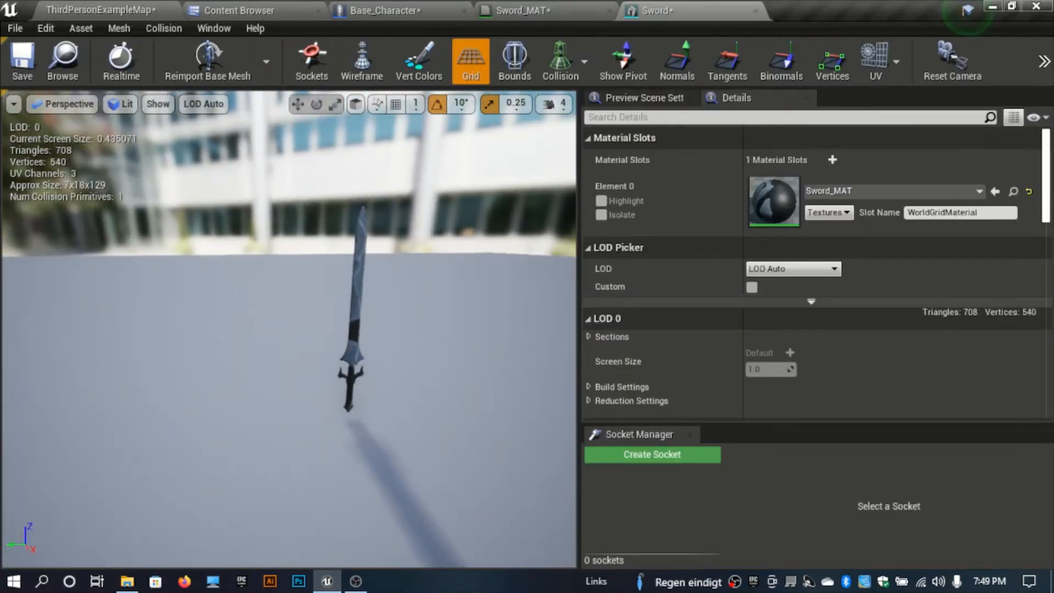
pyautogui.moveTo(308, 329); pyautogui.dragTo(296, 298, button='right')
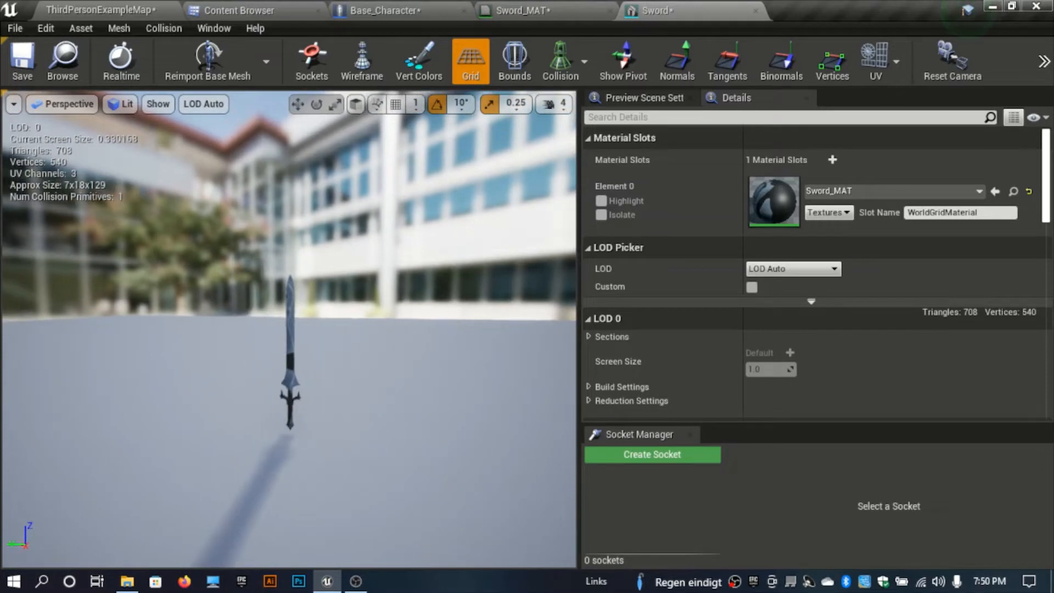
pyautogui.moveTo(526, 282); pyautogui.dragTo(506, 299, button='right')
pyautogui.scroll(3, 485, 320)
pyautogui.scroll(3, 351, 369)
pyautogui.moveTo(339, 369)
pyautogui.mouseDown(button='right')
pyautogui.moveTo(382, 371)
pyautogui.moveTo(398, 412)
pyautogui.moveTo(390, 420)
pyautogui.moveTo(396, 373)
pyautogui.moveTo(337, 363)
pyautogui.moveTo(337, 352)
pyautogui.mouseUp(button='right')
pyautogui.scroll(4, 337, 352)
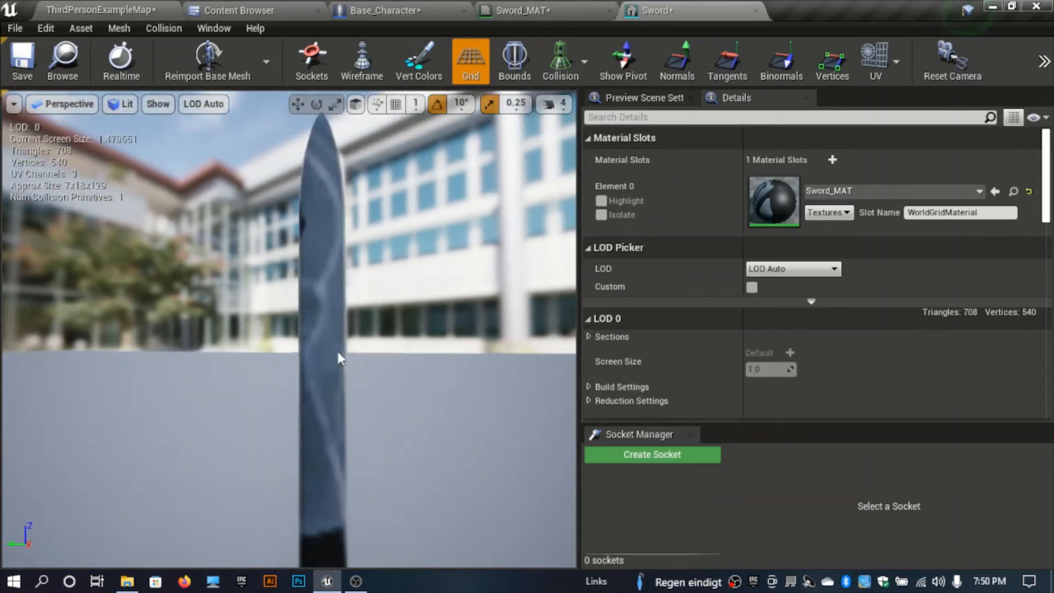
pyautogui.scroll(-5, 338, 351)
# In the Sword_MAT graph, move the Texture Sample node farther from the output and add a second Texture Sample directly beneath it.
pyautogui.click(557, 10)
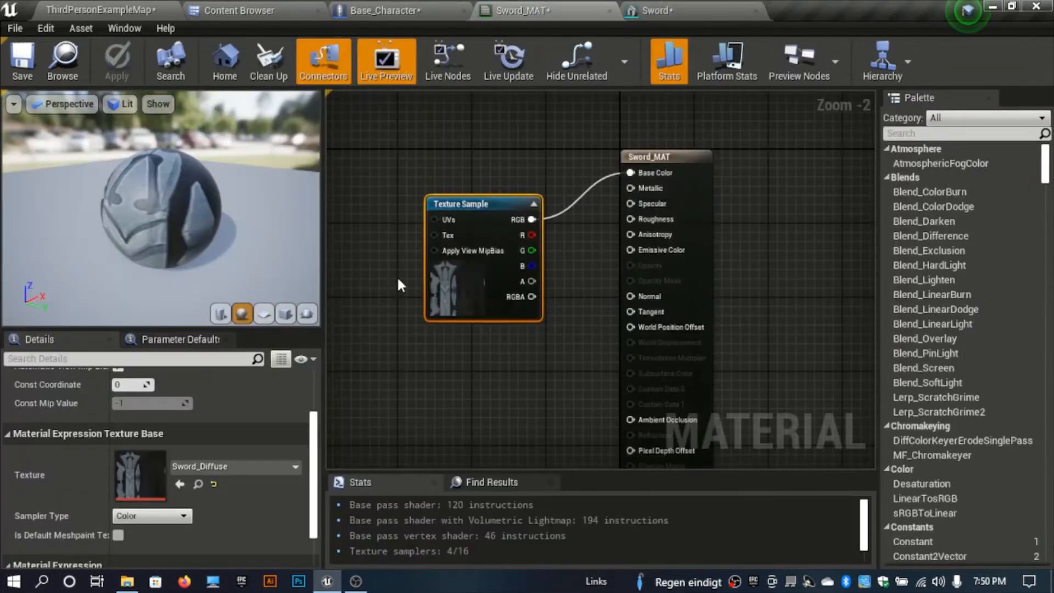
pyautogui.moveTo(409, 268); pyautogui.dragTo(478, 263, button='right')
pyautogui.moveTo(517, 199); pyautogui.dragTo(398, 182)
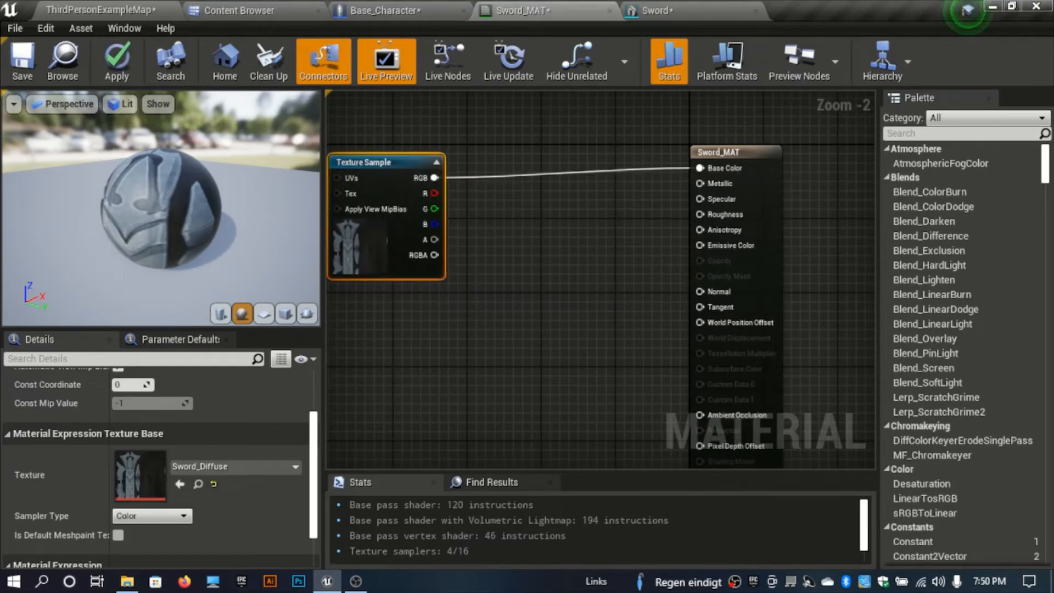
pyautogui.moveTo(480, 294); pyautogui.dragTo(512, 282, button='right')
pyautogui.press('t')
pyautogui.click(512, 280)
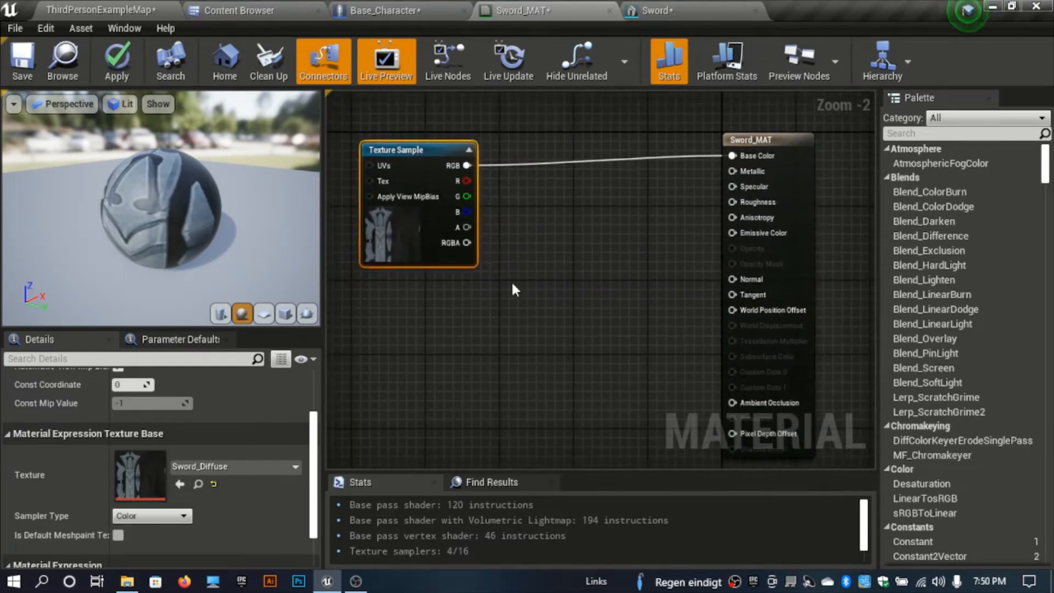
pyautogui.moveTo(557, 296); pyautogui.dragTo(404, 301)
# Assign the Sword_diffuse_2 texture from the Sword Textures folder to the lower Texture Sample node in Sword_MAT.
pyautogui.click(280, 10)
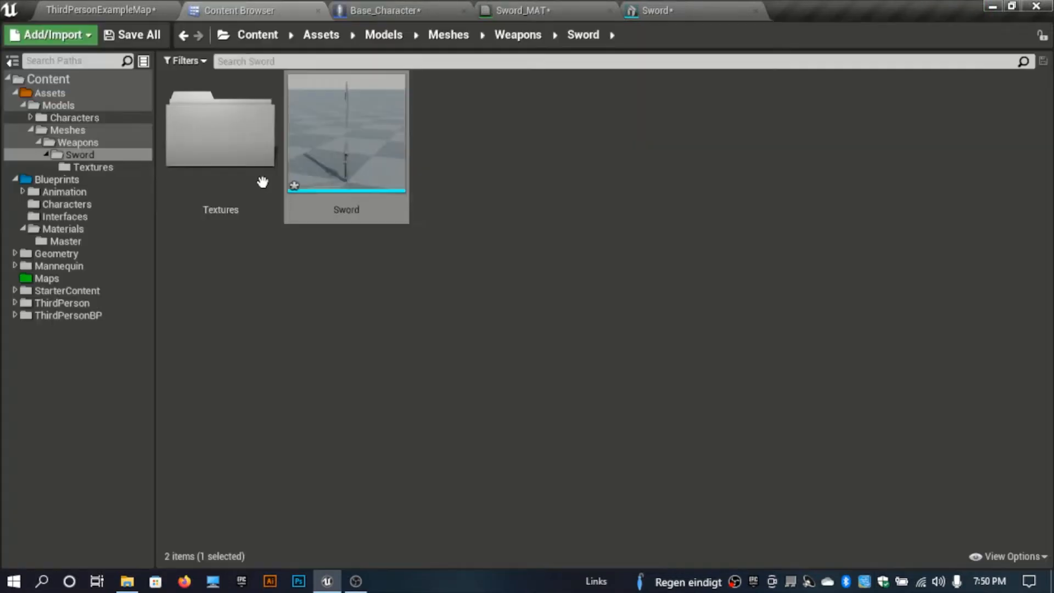
pyautogui.doubleClick(232, 143)
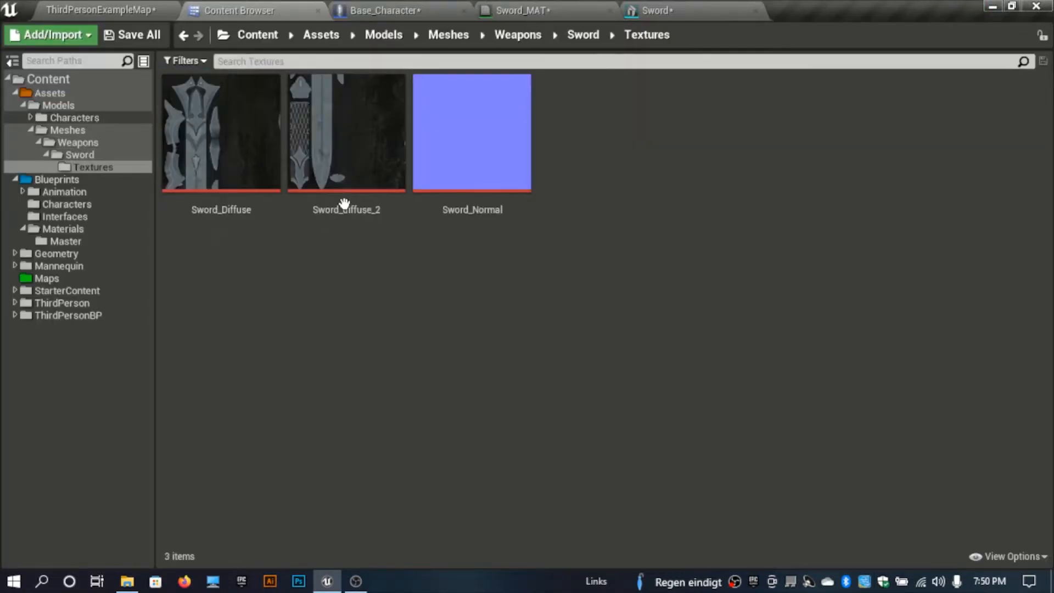
pyautogui.click(522, 10)
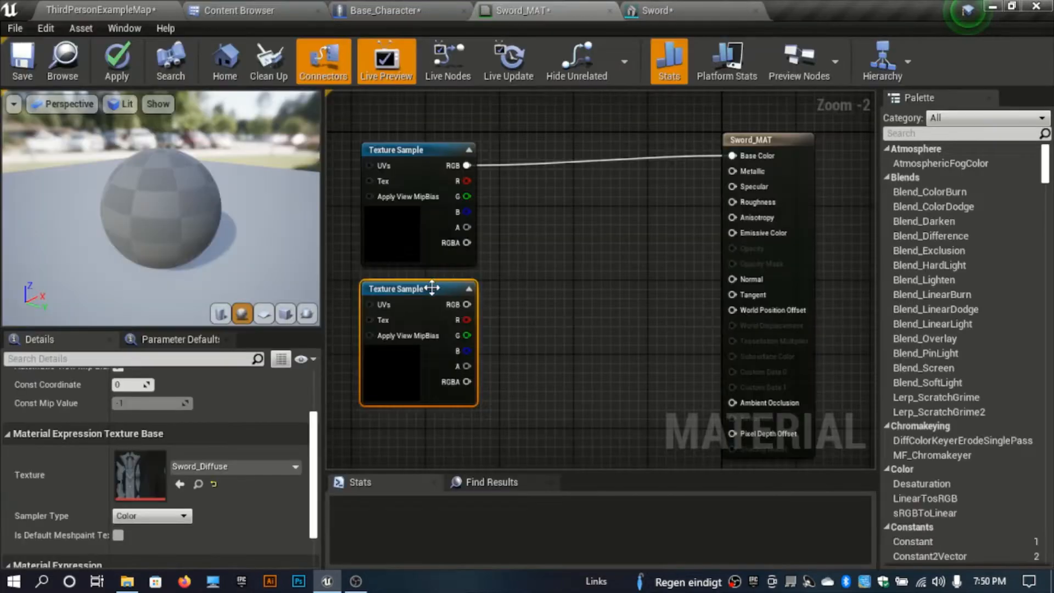
pyautogui.click(423, 205)
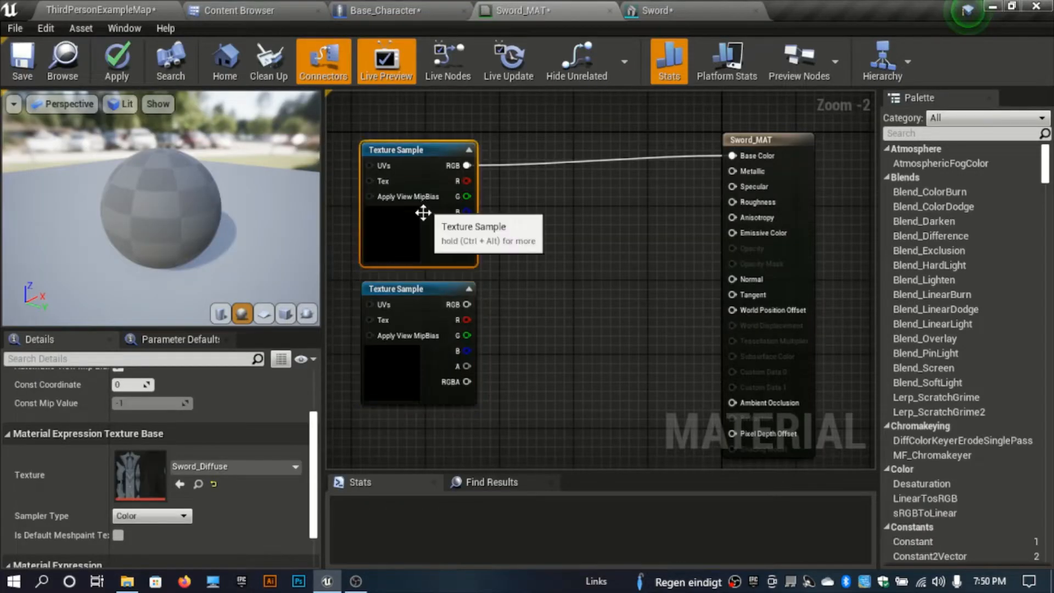
pyautogui.click(282, 7)
pyautogui.click(364, 160)
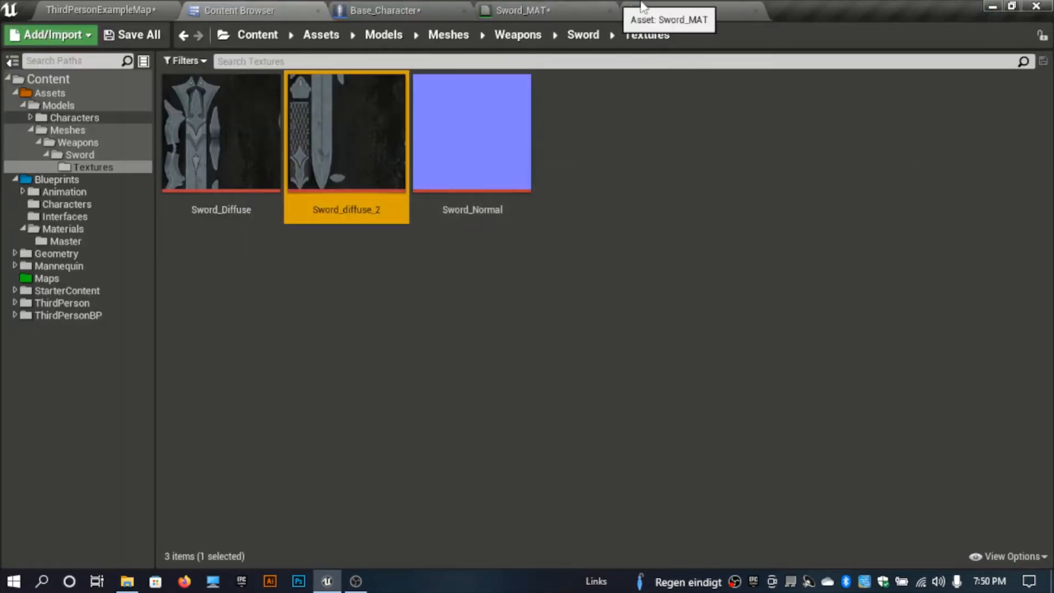
pyautogui.click(554, 12)
pyautogui.click(419, 381)
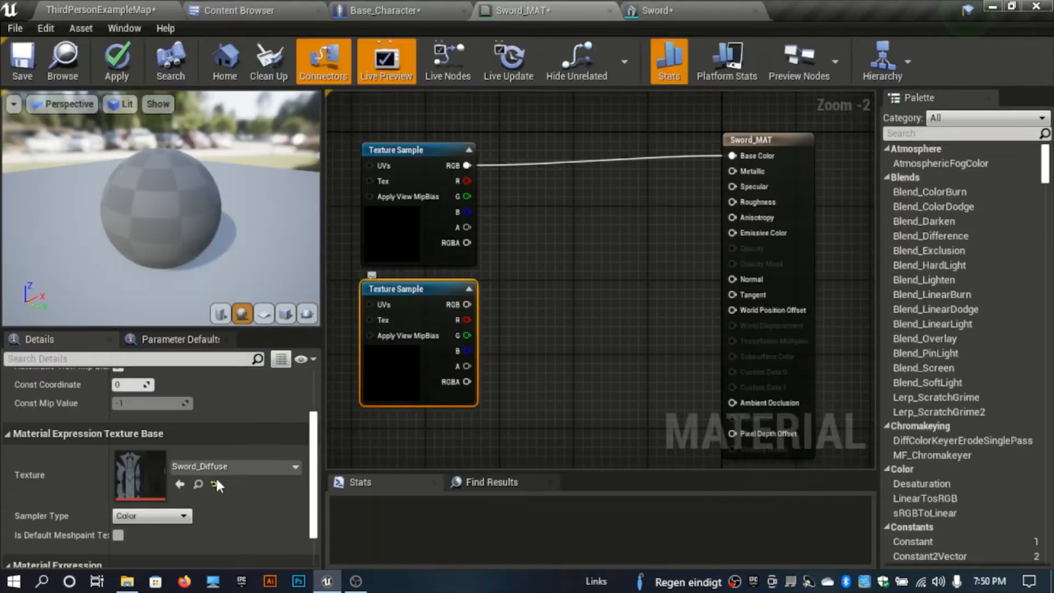
pyautogui.click(180, 485)
# Move both Texture Sample nodes farther from the output and insert a Multiply node with Const B 3 before Base Color.
pyautogui.moveTo(572, 333); pyautogui.dragTo(668, 325, button='right')
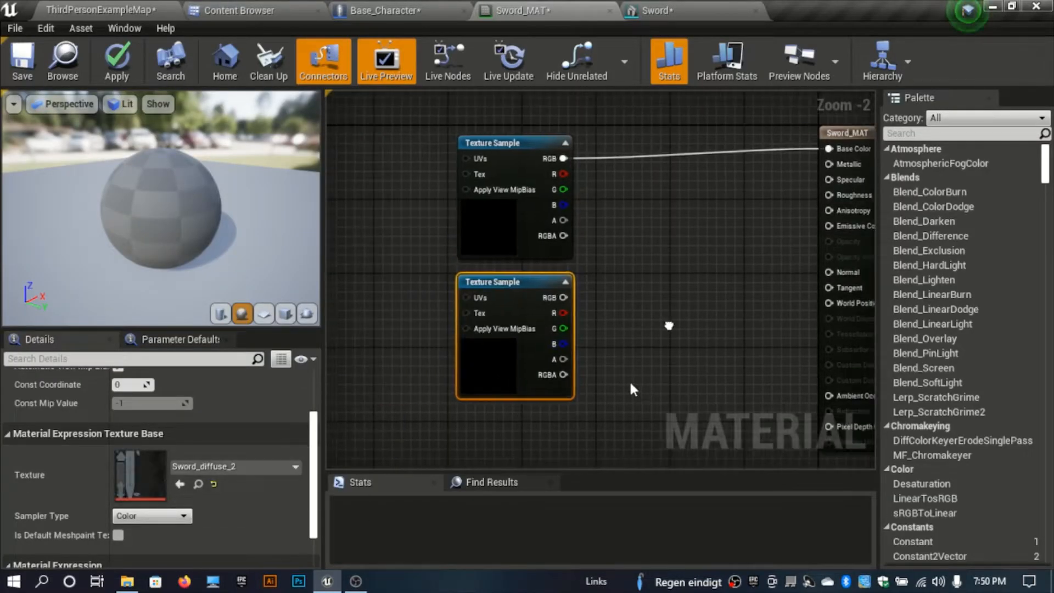
pyautogui.moveTo(640, 383); pyautogui.dragTo(400, 175)
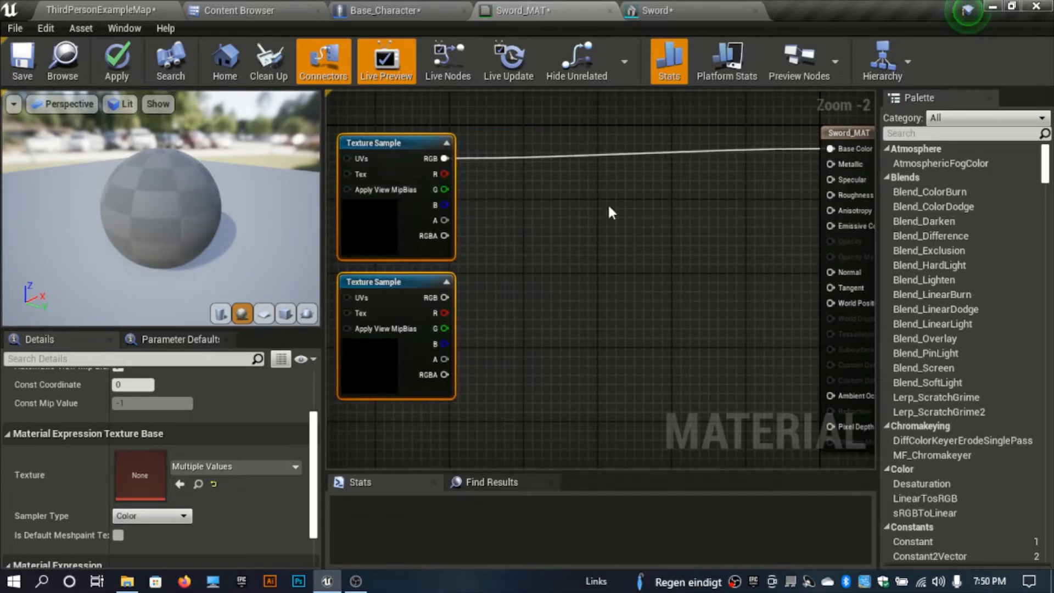
pyautogui.click(806, 158)
pyautogui.moveTo(830, 148); pyautogui.dragTo(709, 192)
pyautogui.write('multi')
pyautogui.press('Return')
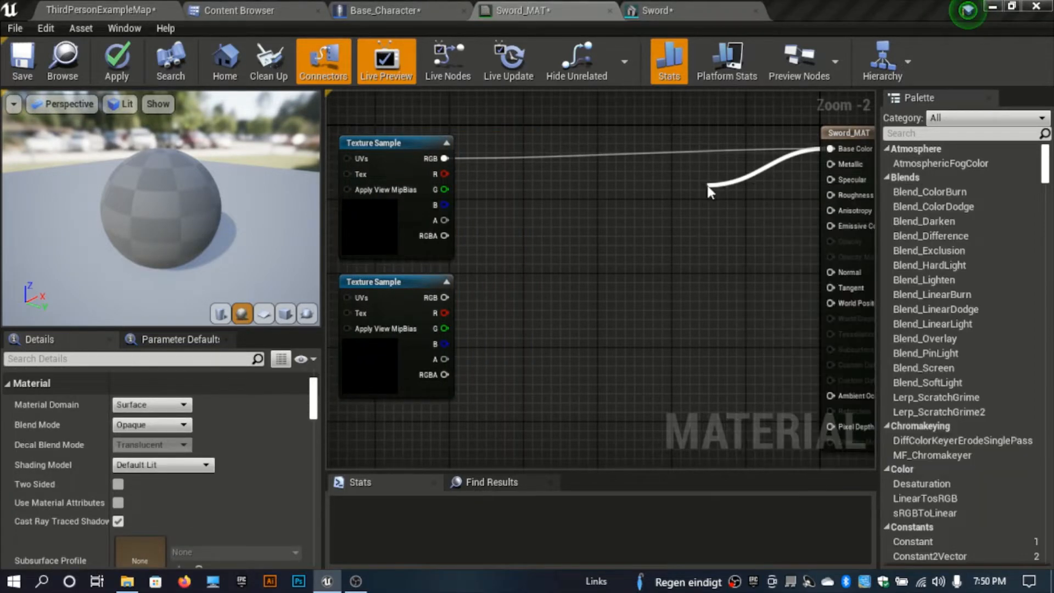
pyautogui.moveTo(729, 205); pyautogui.dragTo(671, 194)
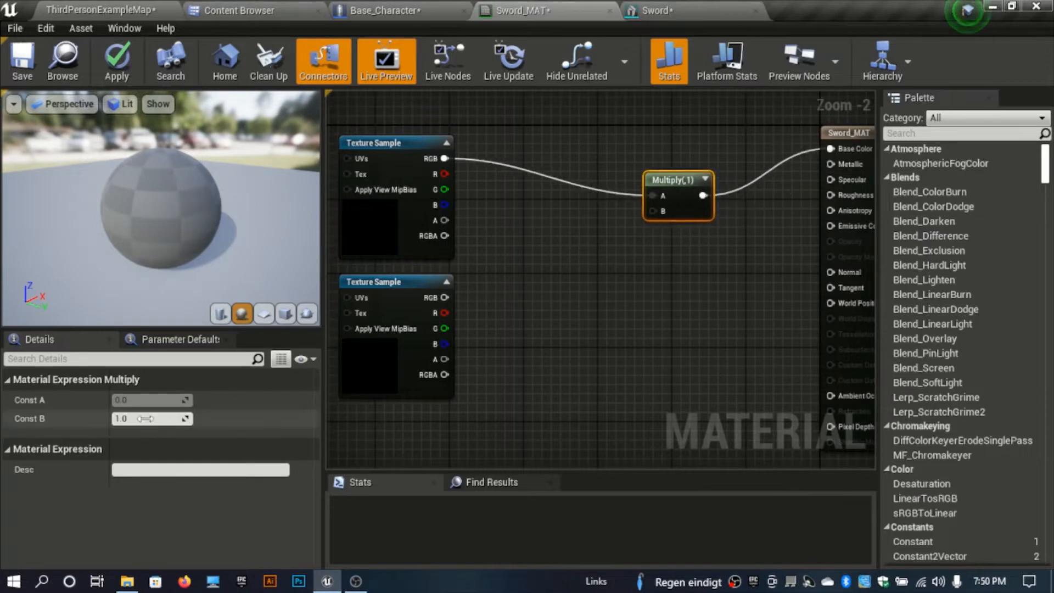
pyautogui.click(159, 418)
pyautogui.write('3')
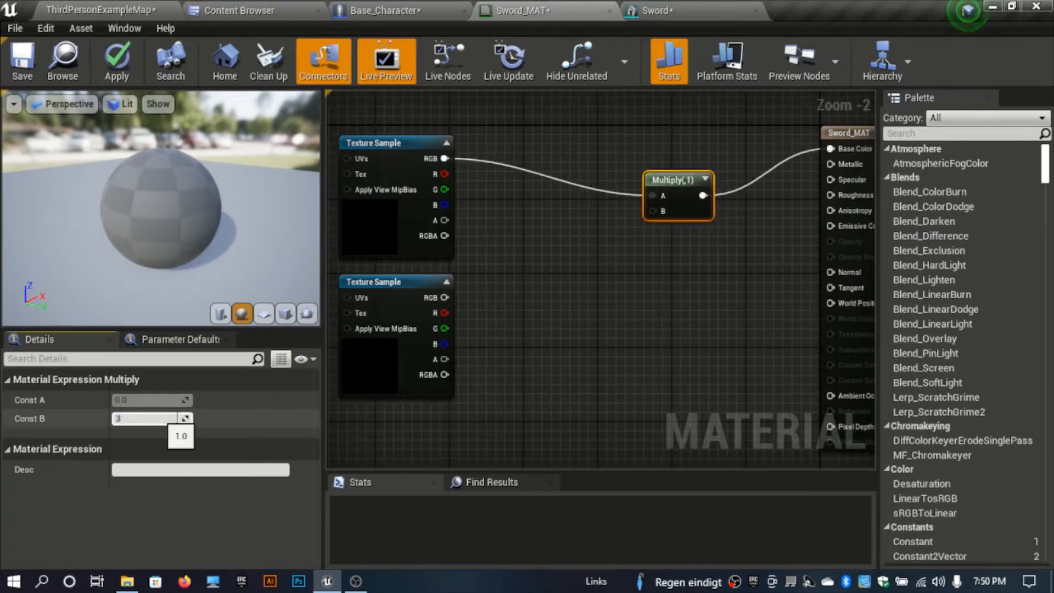
pyautogui.click(637, 216)
# Insert a Lerp node before the Multiply, with the upper Texture Sample's RGB in A and the lower one's RGB in B.
pyautogui.keyDown('ctrl'); pyautogui.moveTo(652, 195); pyautogui.dragTo(574, 192); pyautogui.keyUp('ctrl')
pyautogui.write('ler')
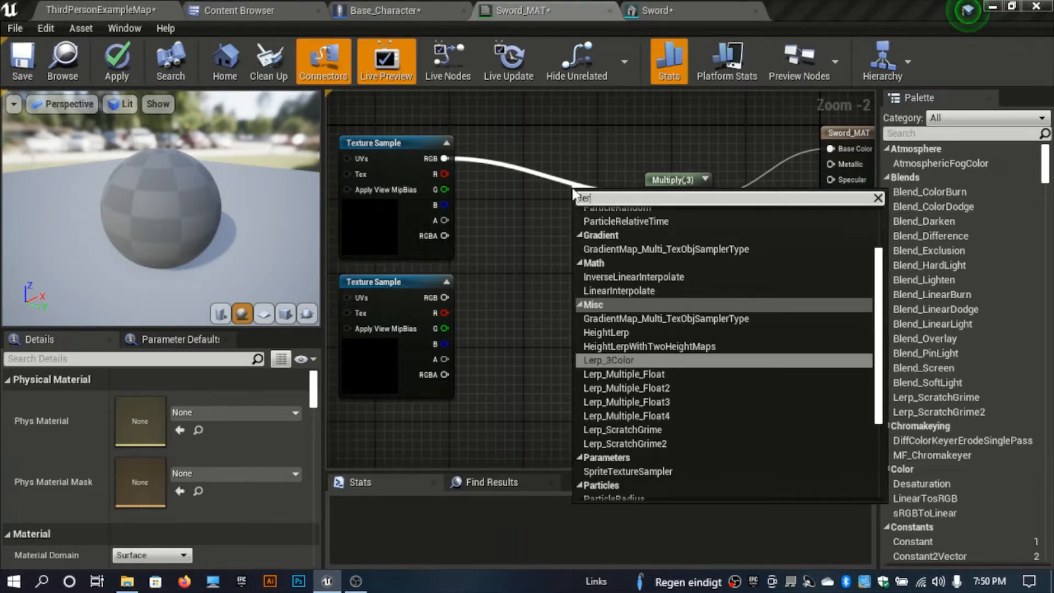
pyautogui.write('p')
pyautogui.click(607, 497)
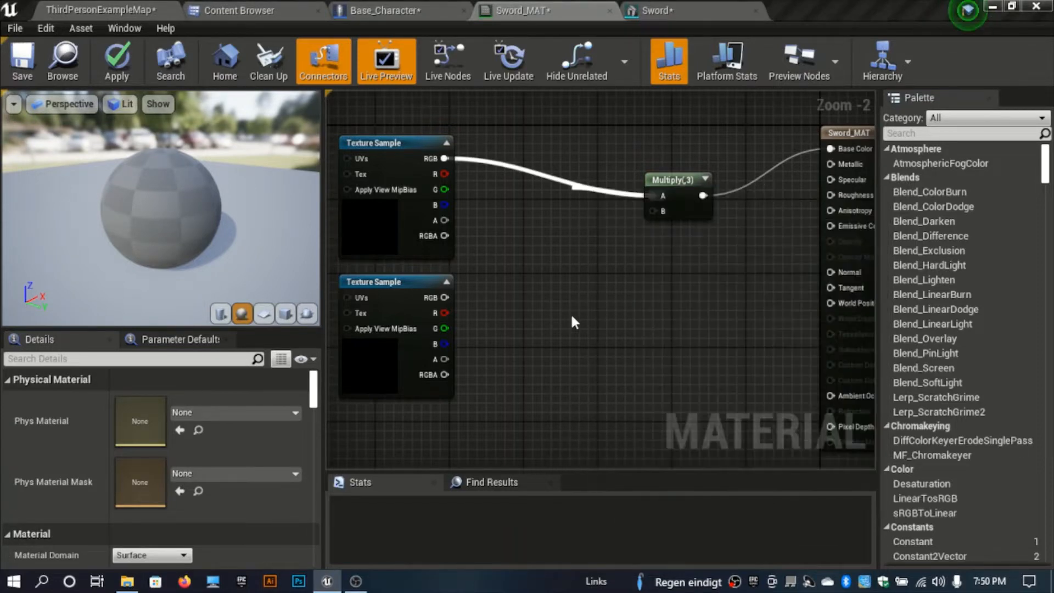
pyautogui.moveTo(588, 199); pyautogui.dragTo(448, 294)
pyautogui.moveTo(541, 291); pyautogui.dragTo(579, 302, button='right')
pyautogui.click(436, 351)
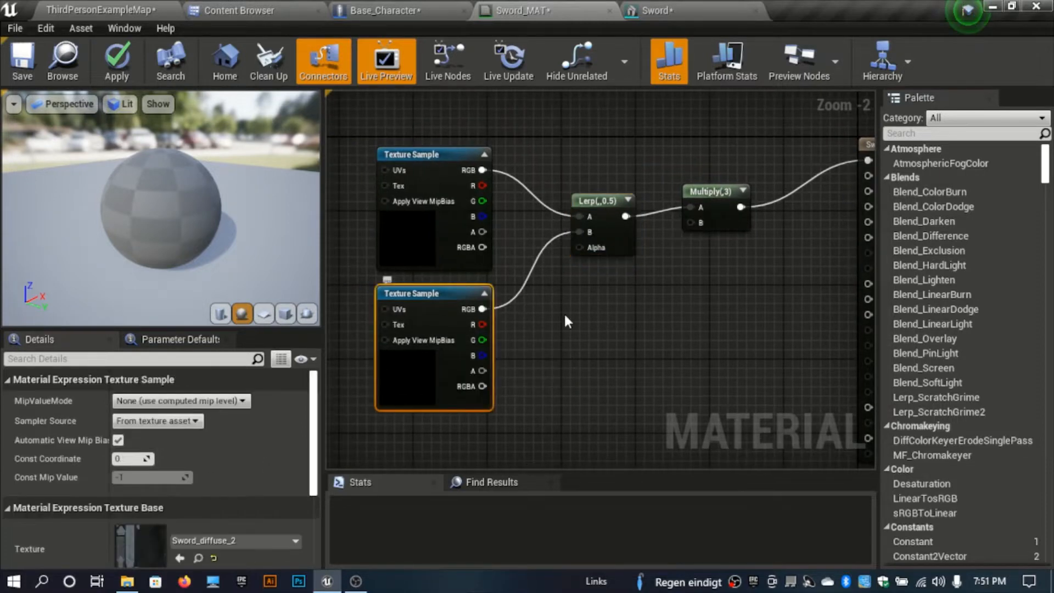
# Add a OneMinus node that feeds the Lerp's Alpha input, placed above and left of the Texture Samples.
pyautogui.moveTo(592, 245); pyautogui.dragTo(720, 317, button='right')
pyautogui.moveTo(720, 317); pyautogui.dragTo(382, 158)
pyautogui.write('-')
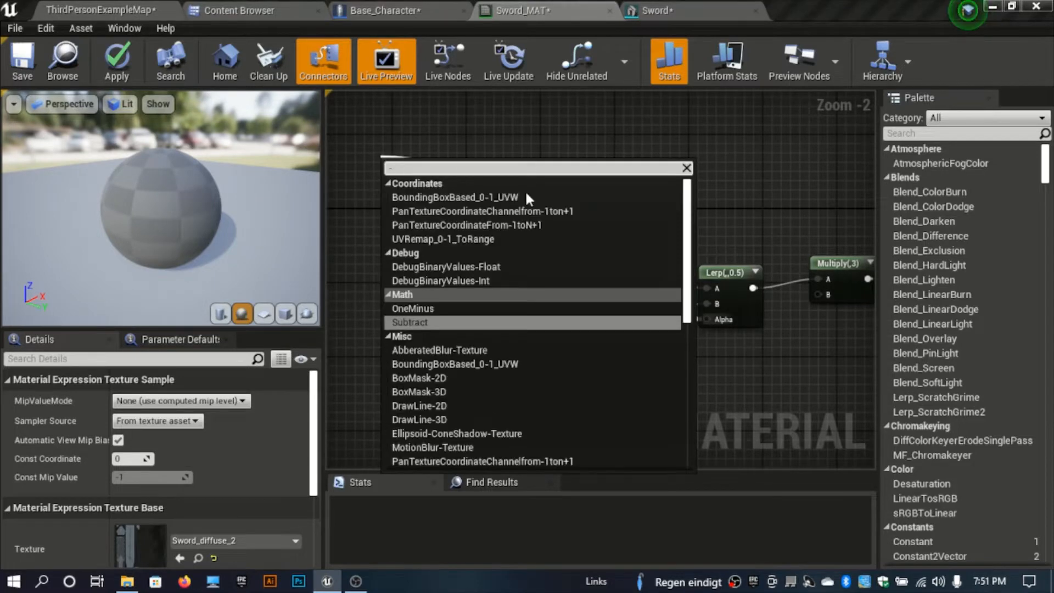
pyautogui.press('BackSpace')
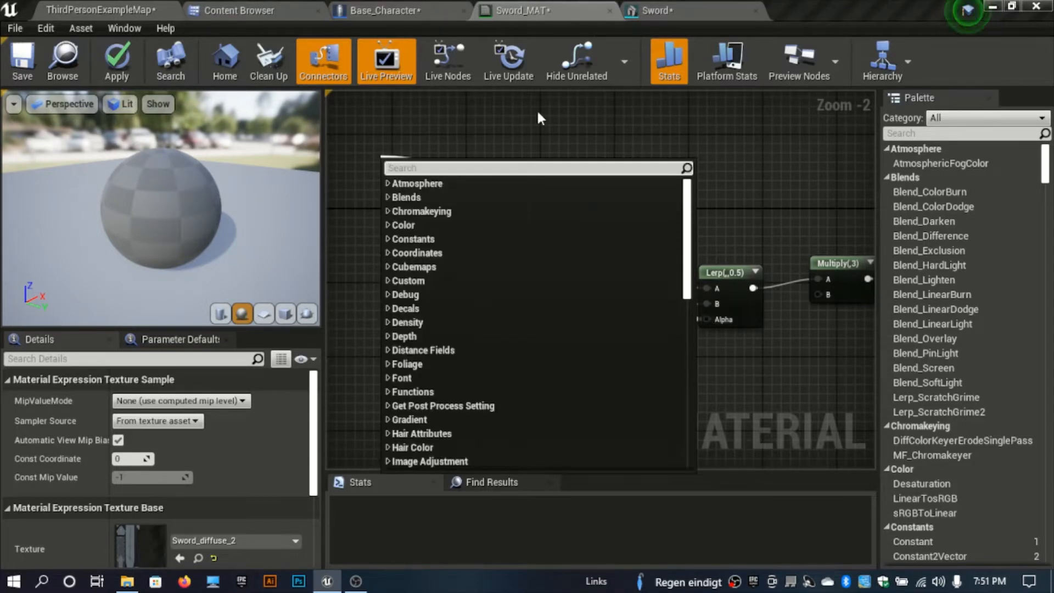
pyautogui.write('1-')
pyautogui.click(448, 203)
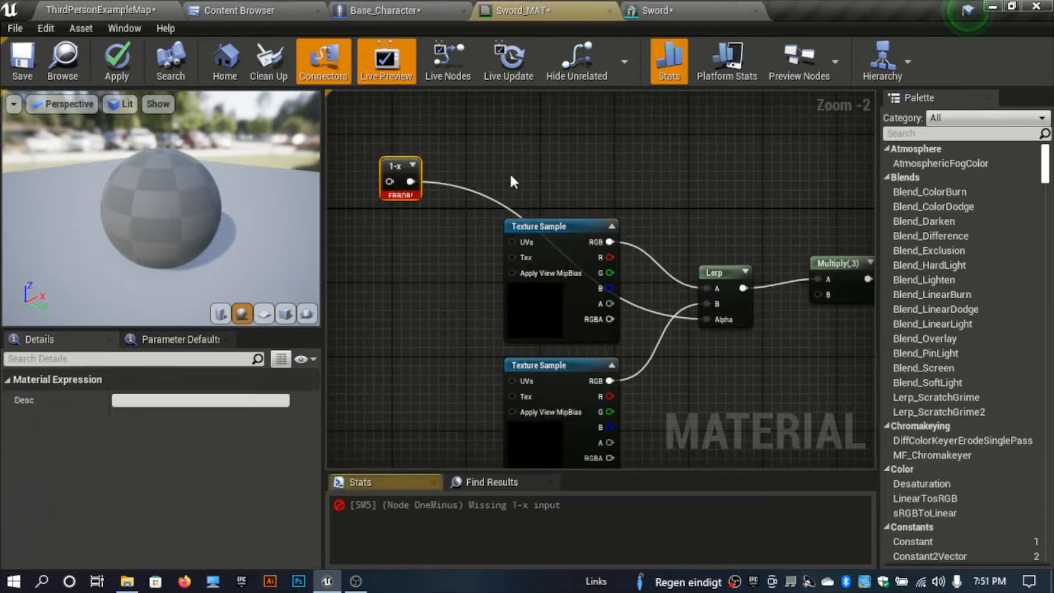
# Connect a new SphereMask node to the OneMinus input and place it well to the left of that node.
pyautogui.moveTo(510, 172); pyautogui.dragTo(727, 251, button='right')
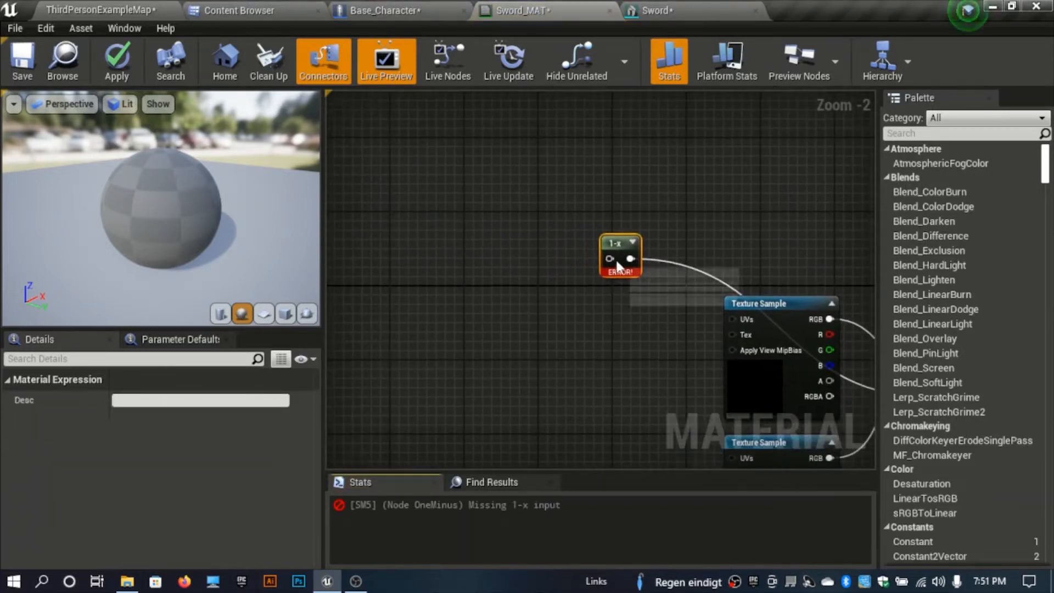
pyautogui.moveTo(609, 258); pyautogui.dragTo(516, 288)
pyautogui.write('sphere')
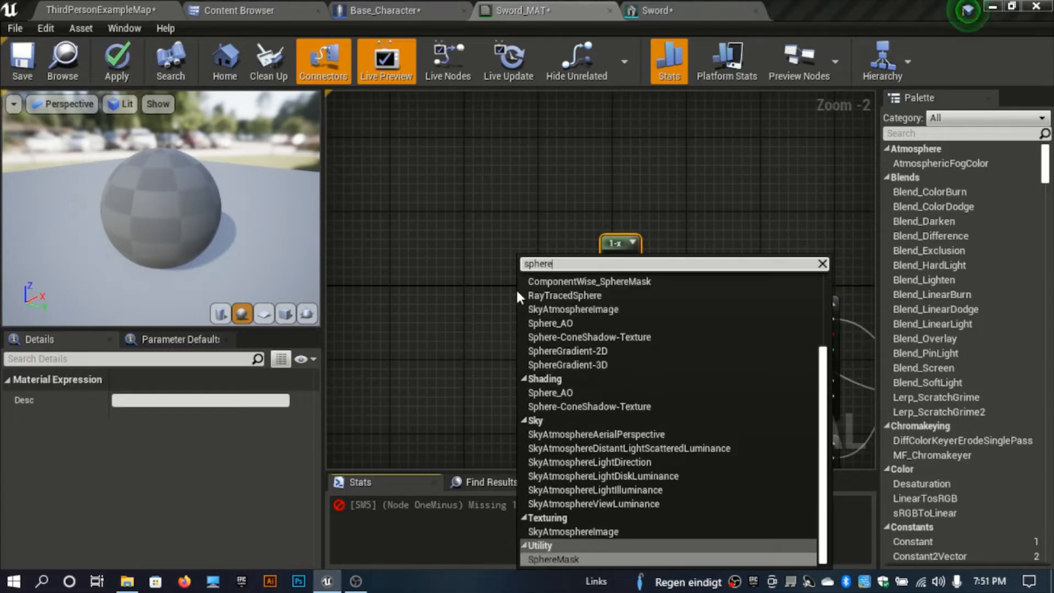
pyautogui.press('Return')
pyautogui.moveTo(527, 298); pyautogui.dragTo(401, 247)
# Add a Constant node connected to the SphereMask's Radius input and place it below left of the mask.
pyautogui.moveTo(471, 227); pyautogui.dragTo(665, 231, button='right')
pyautogui.moveTo(601, 291); pyautogui.dragTo(529, 324)
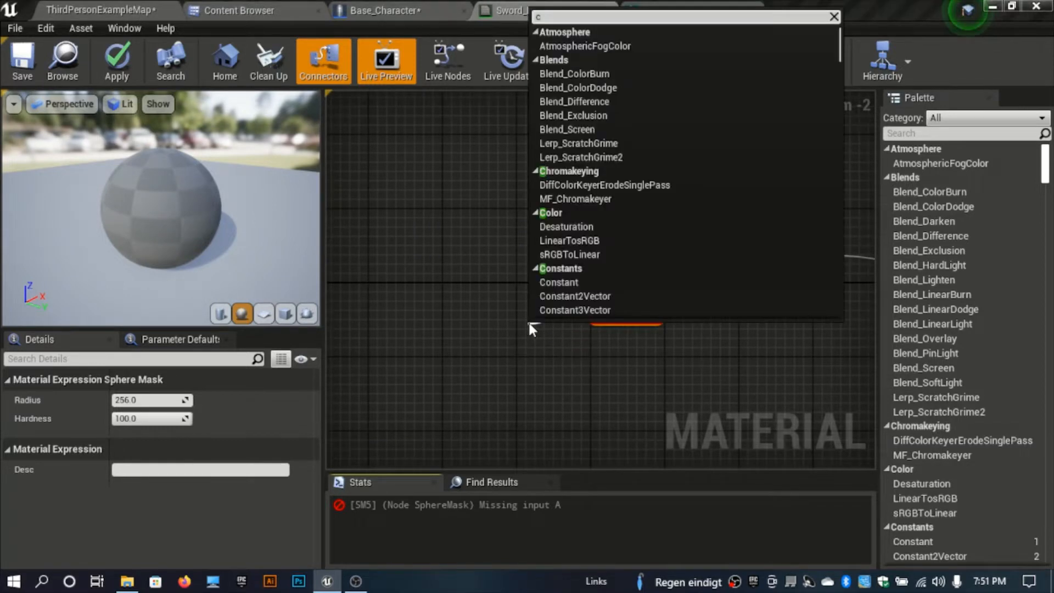
pyautogui.write('cons')
pyautogui.press('Return')
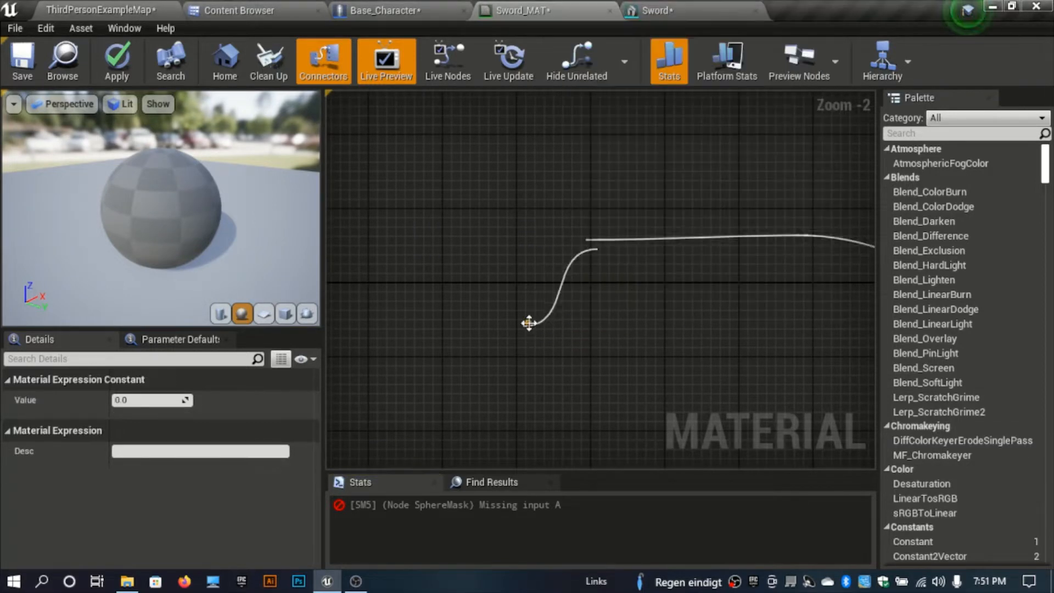
pyautogui.moveTo(522, 349); pyautogui.dragTo(486, 359)
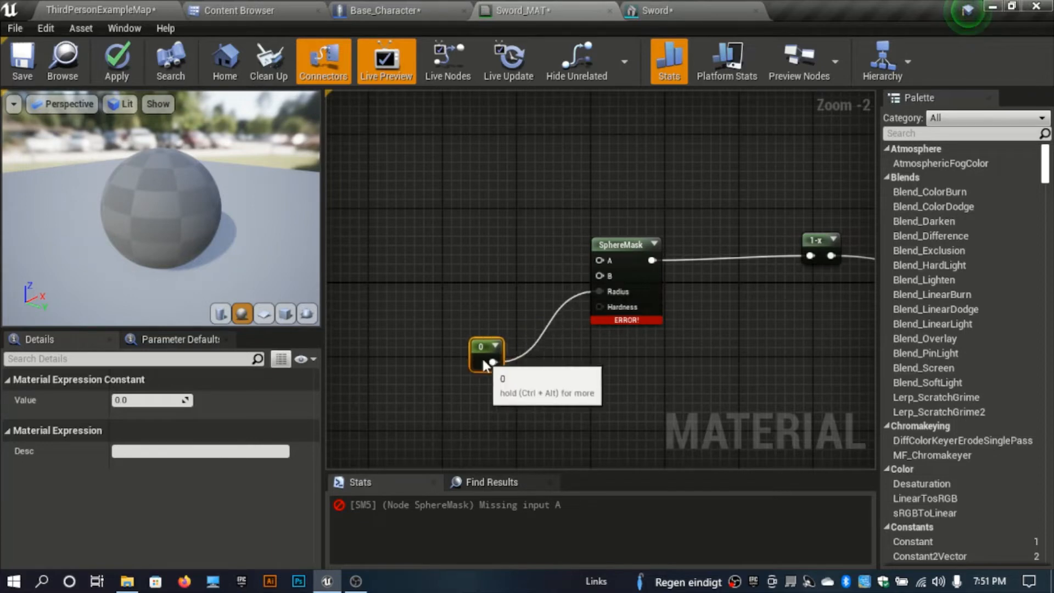
# Add a second Constant node connected to the SphereMask's B input and place it left of the Radius constant.
pyautogui.moveTo(590, 346); pyautogui.dragTo(561, 376, button='right')
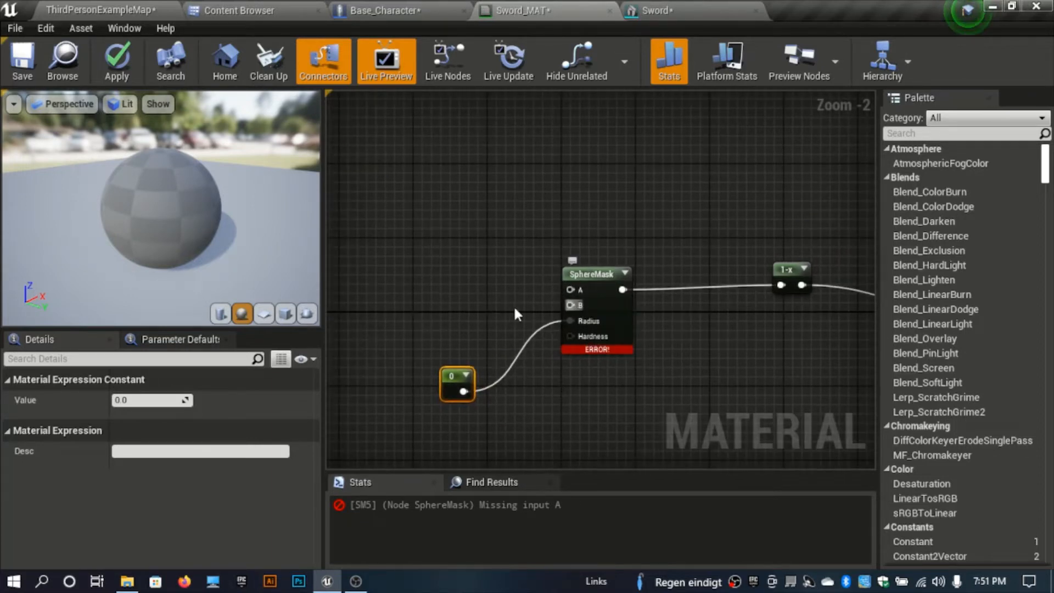
pyautogui.moveTo(399, 293); pyautogui.dragTo(481, 272, button='right')
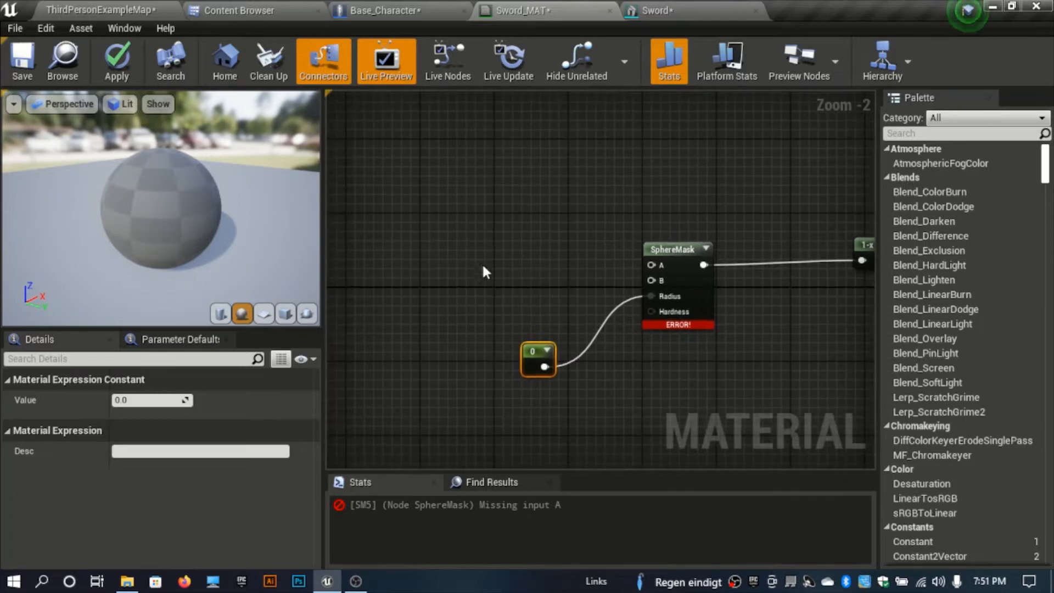
pyautogui.moveTo(804, 373); pyautogui.dragTo(748, 366, button='right')
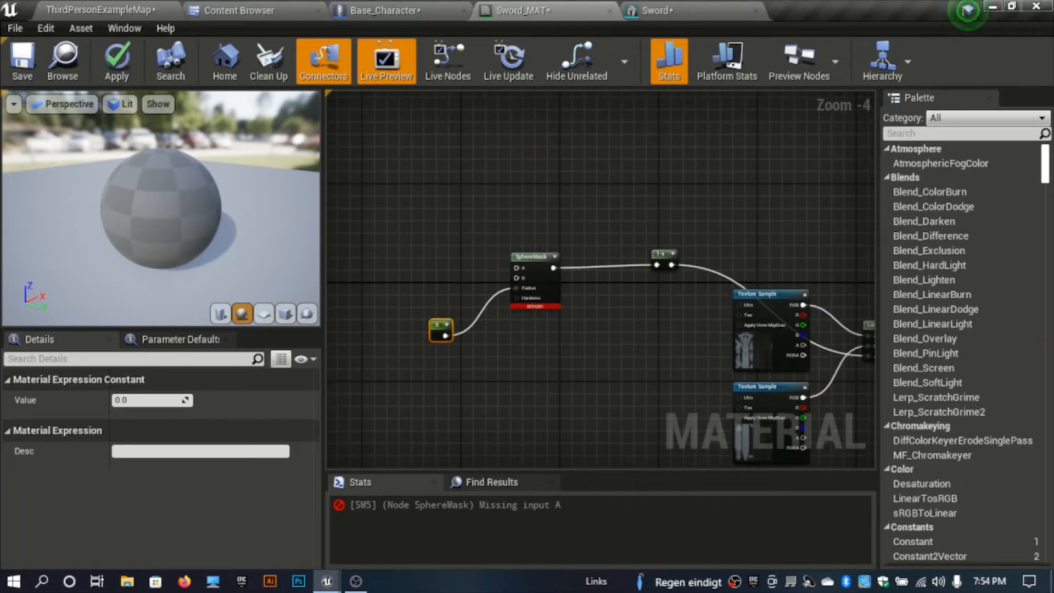
pyautogui.scroll(2, 573, 338)
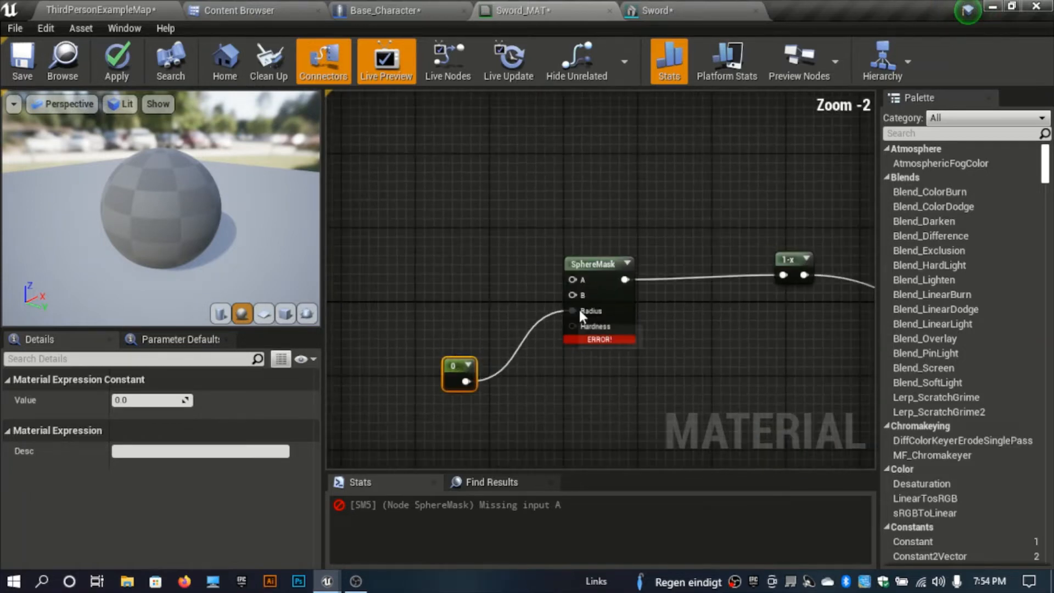
pyautogui.moveTo(571, 296); pyautogui.dragTo(416, 342)
pyautogui.press('Escape')
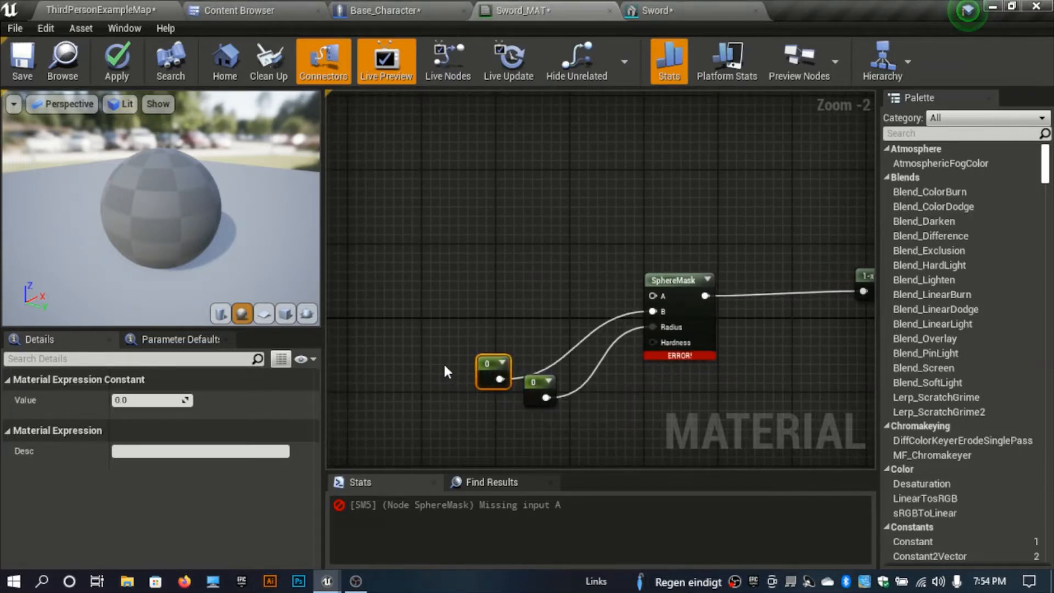
pyautogui.moveTo(478, 364); pyautogui.dragTo(418, 364)
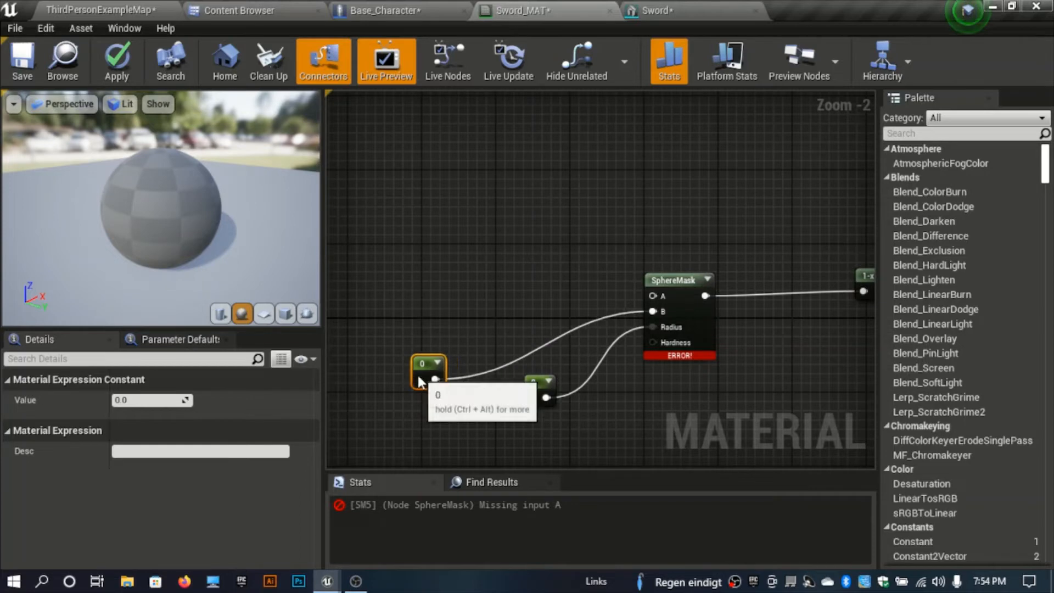
# Add a TextureCoordinate node in the empty area above the two Constant nodes.
pyautogui.rightClick(483, 299)
pyautogui.write('t')
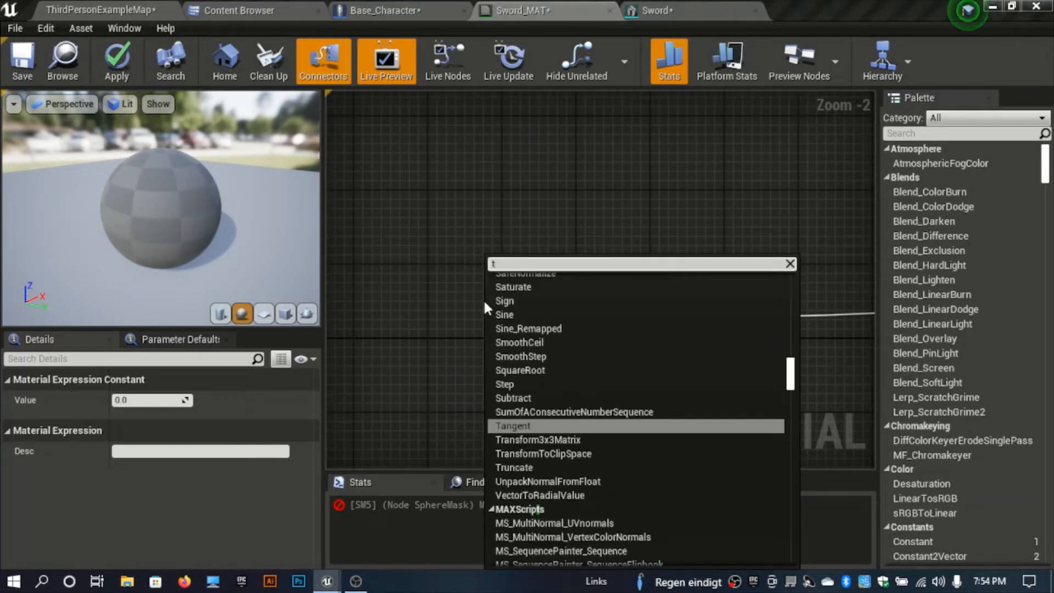
pyautogui.write('extureco')
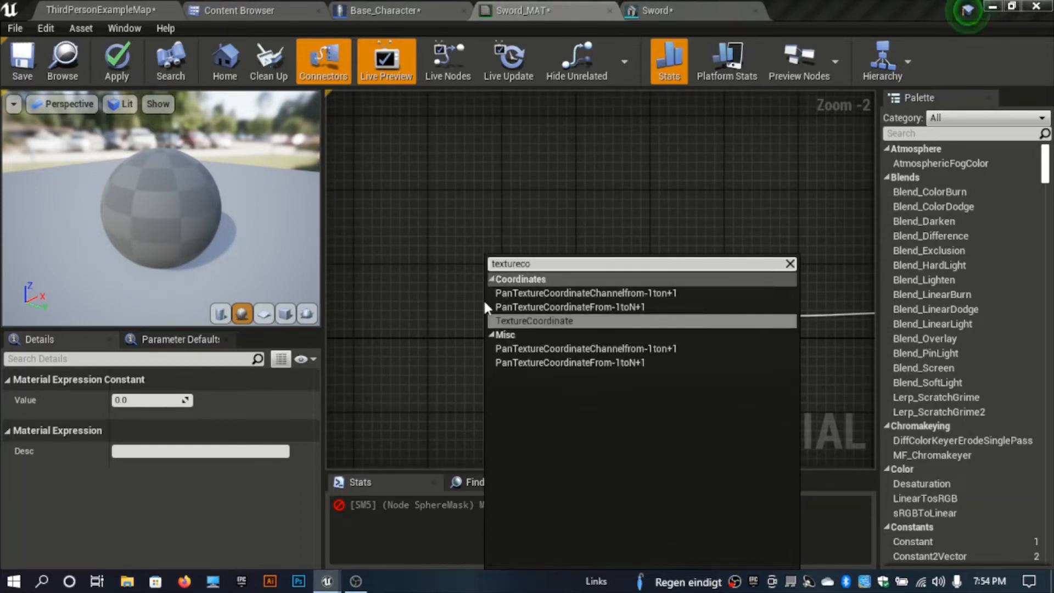
pyautogui.press('Return')
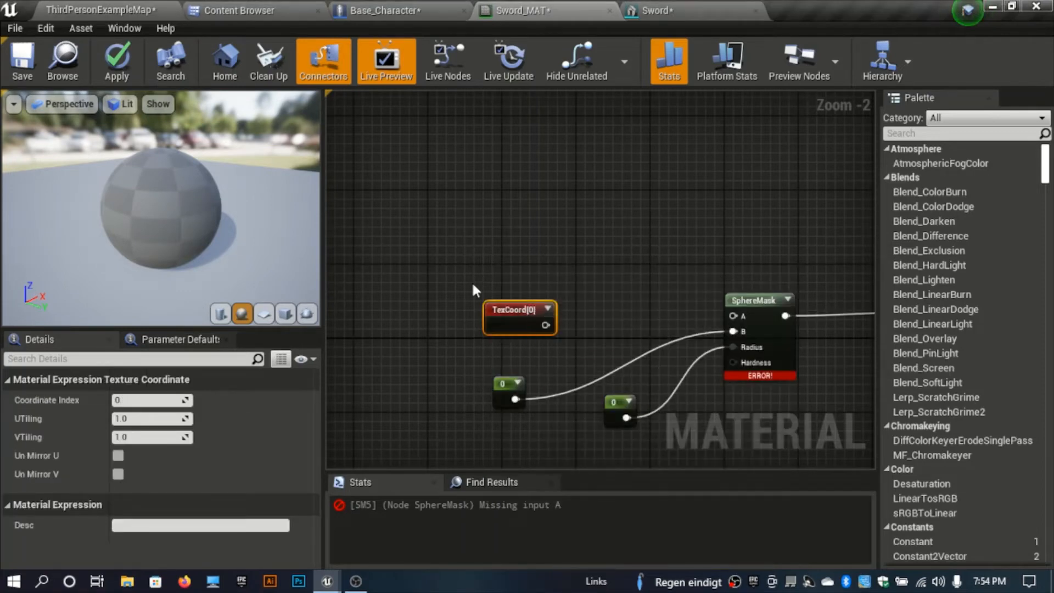
# Move the TexCoord node up and left, then route it through a ComponentMask limited to G into the SphereMask's A input.
pyautogui.moveTo(519, 311); pyautogui.dragTo(535, 291)
pyautogui.write('mask')
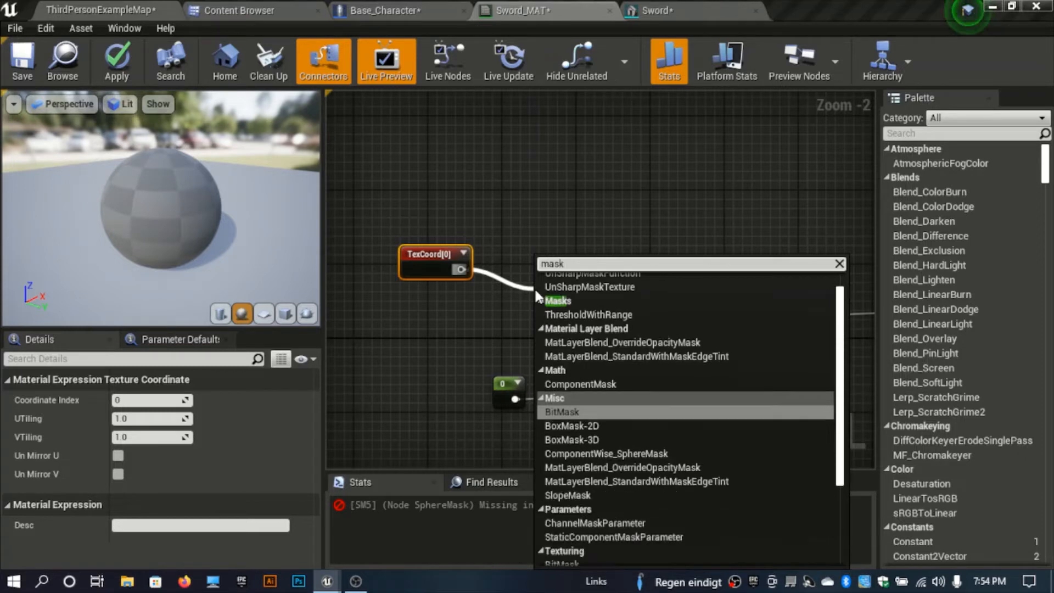
pyautogui.press('Up')
pyautogui.press('Up')
pyautogui.press('Return')
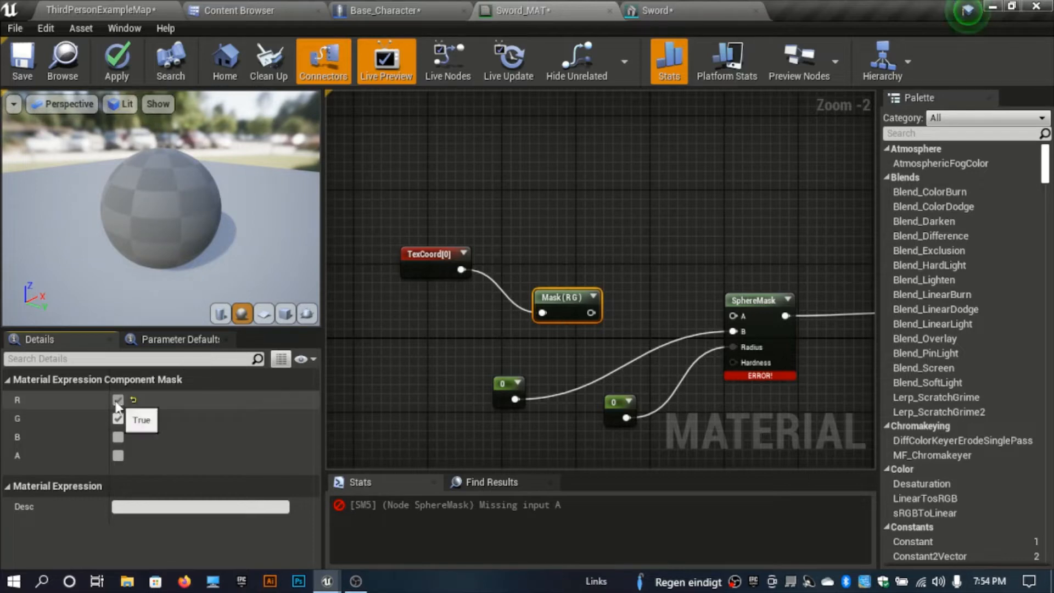
pyautogui.moveTo(583, 314); pyautogui.dragTo(734, 316)
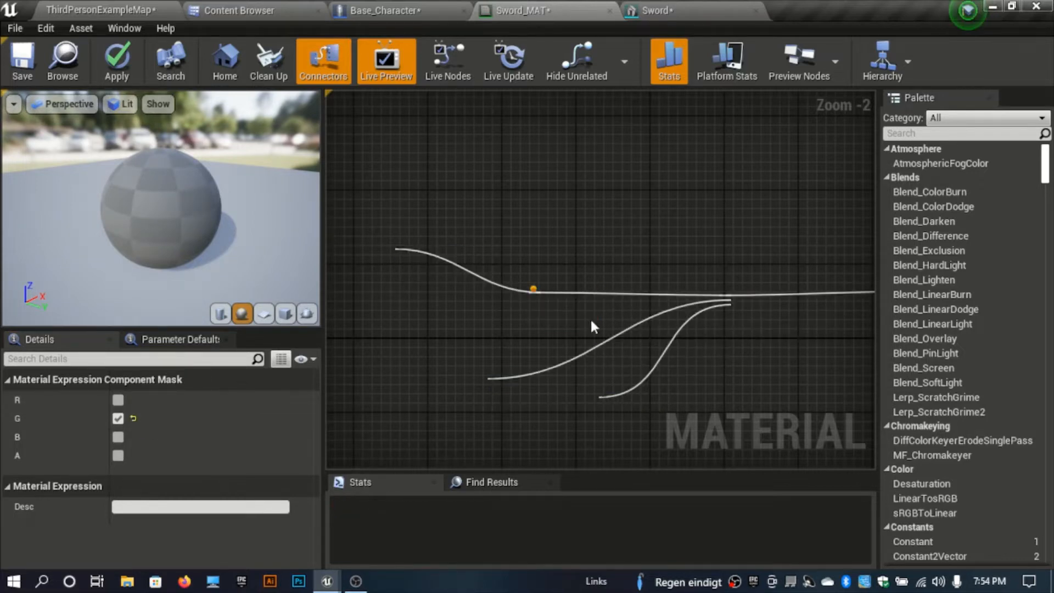
pyautogui.moveTo(845, 330); pyautogui.dragTo(126, 227, button='right')
pyautogui.moveTo(502, 401); pyautogui.dragTo(466, 286, button='right')
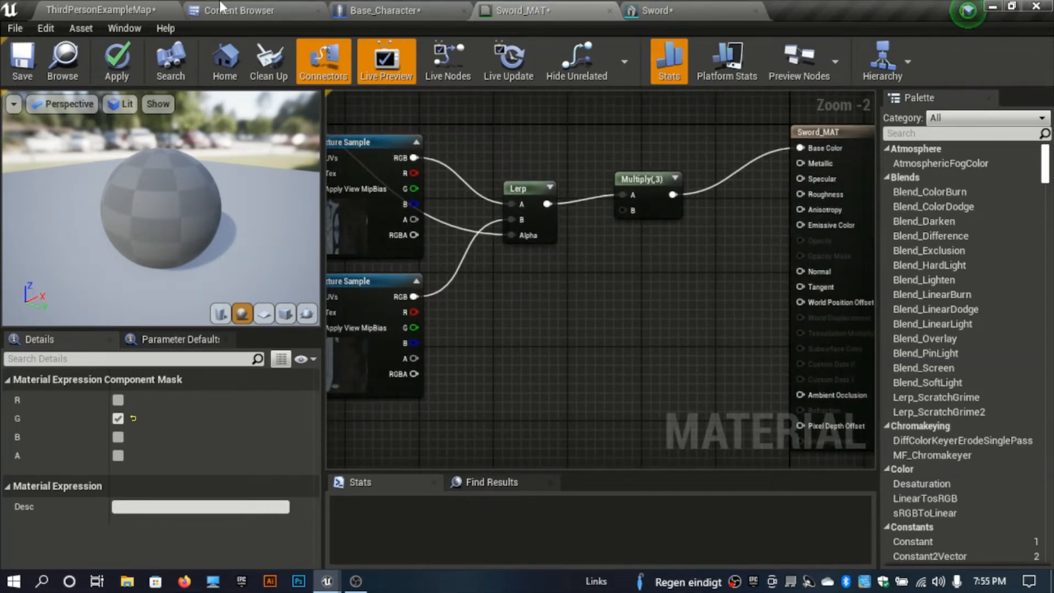
# Select the Sword_Normal texture in the Content Browser's sword Textures folder and return to the Sword_MAT graph.
pyautogui.click(239, 10)
pyautogui.click(460, 256)
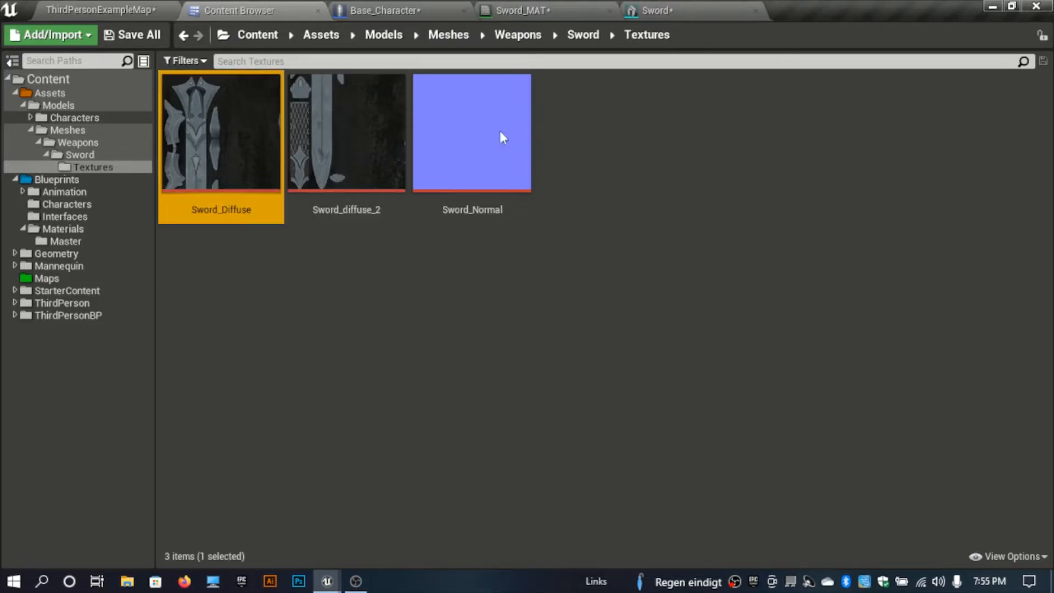
pyautogui.click(486, 152)
pyautogui.click(556, 6)
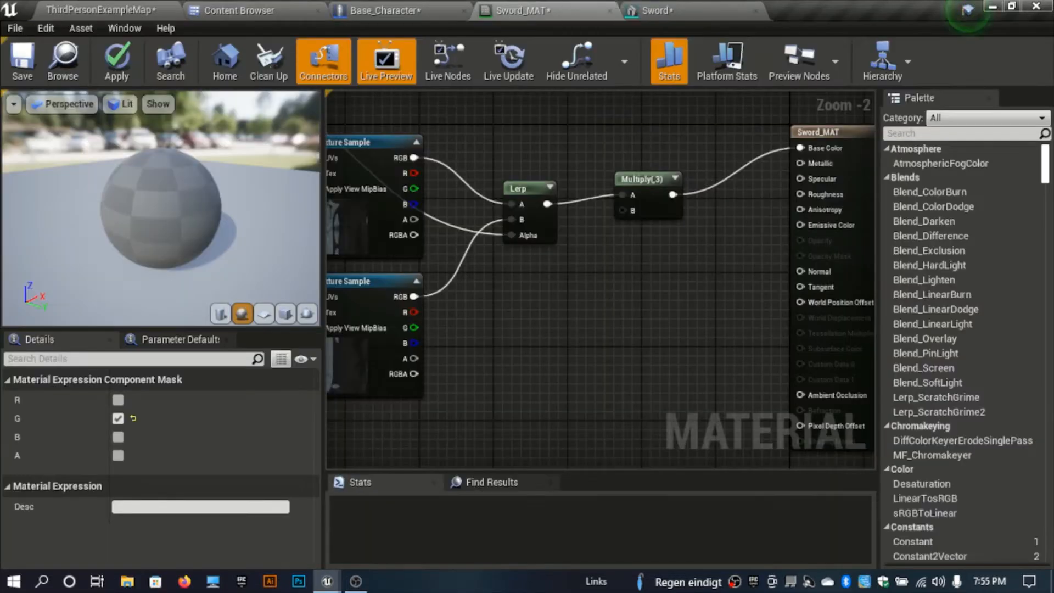
# Duplicate both diffuse Texture Sample nodes and place the copies in a column directly below the originals.
pyautogui.moveTo(558, 318); pyautogui.dragTo(663, 257, button='right')
pyautogui.moveTo(505, 393); pyautogui.dragTo(441, 146)
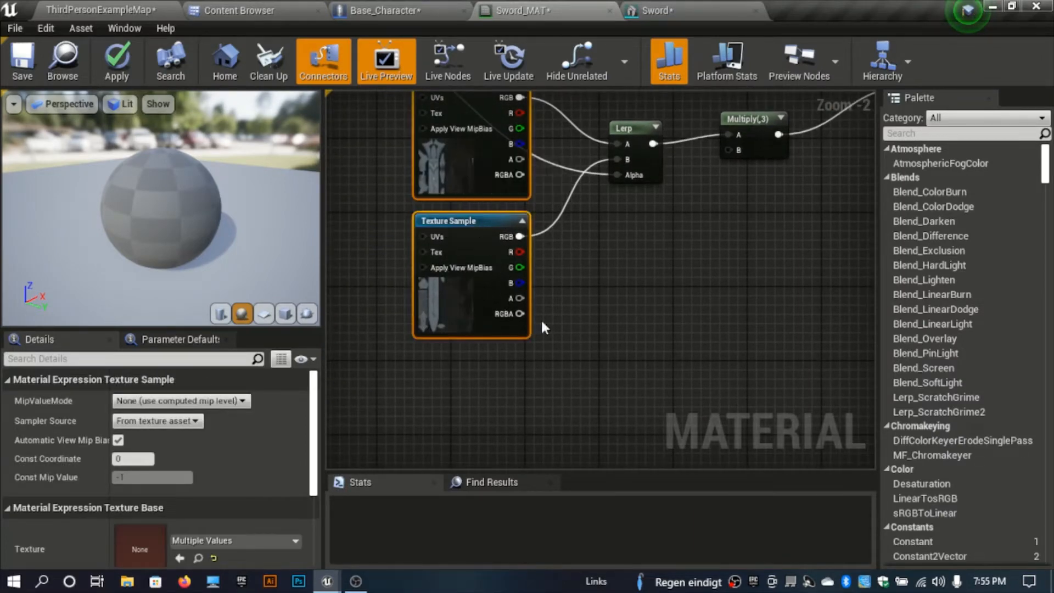
pyautogui.hotkey('ctrl', 'w')
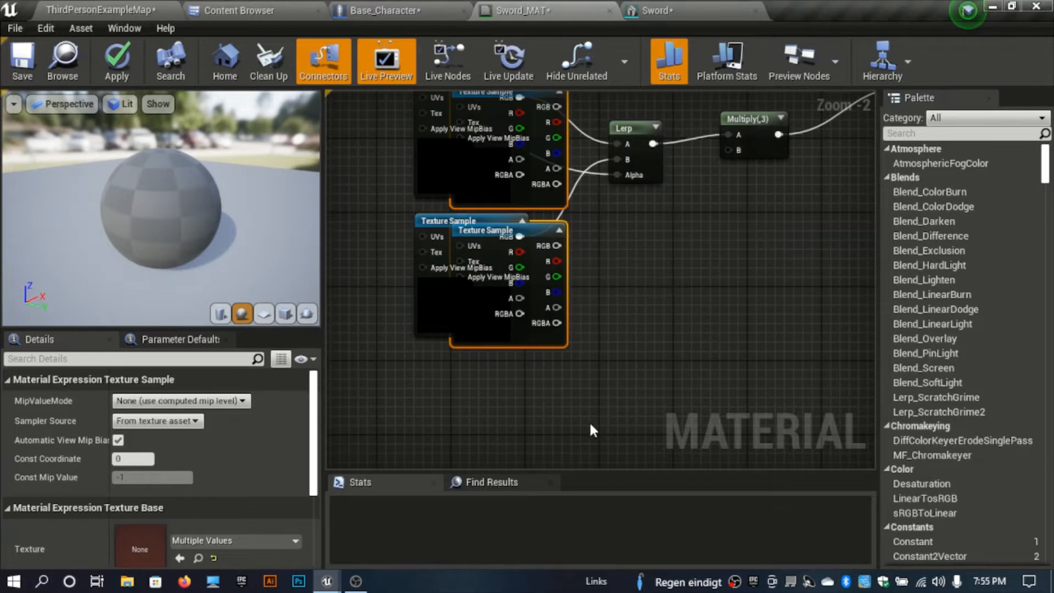
pyautogui.moveTo(549, 193); pyautogui.dragTo(505, 378)
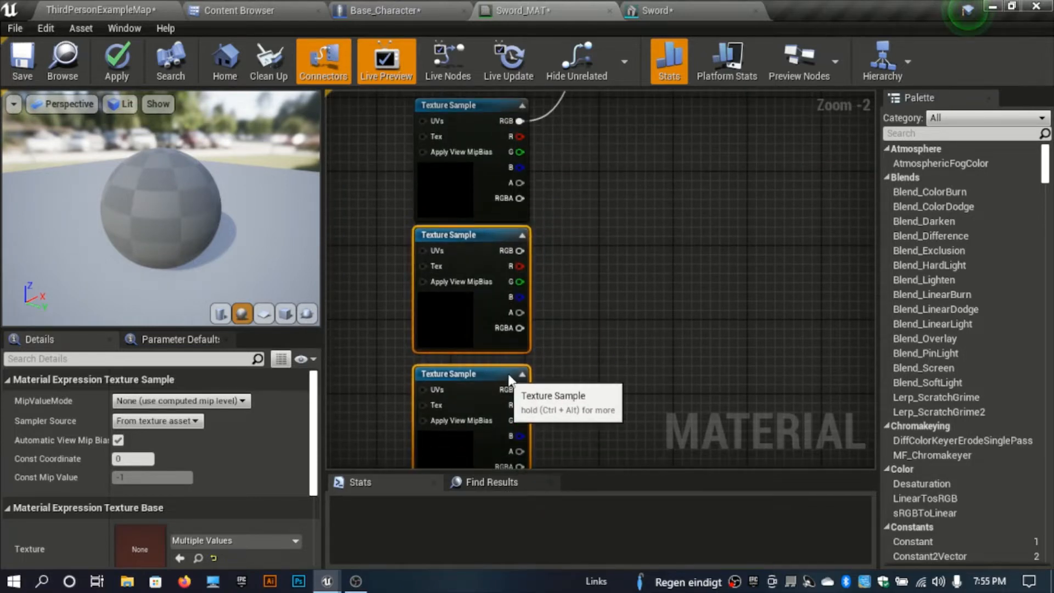
# Assign the Sword_Normal texture to both duplicated Texture Sample nodes.
pyautogui.moveTo(605, 302); pyautogui.dragTo(607, 249, button='right')
pyautogui.click(478, 265)
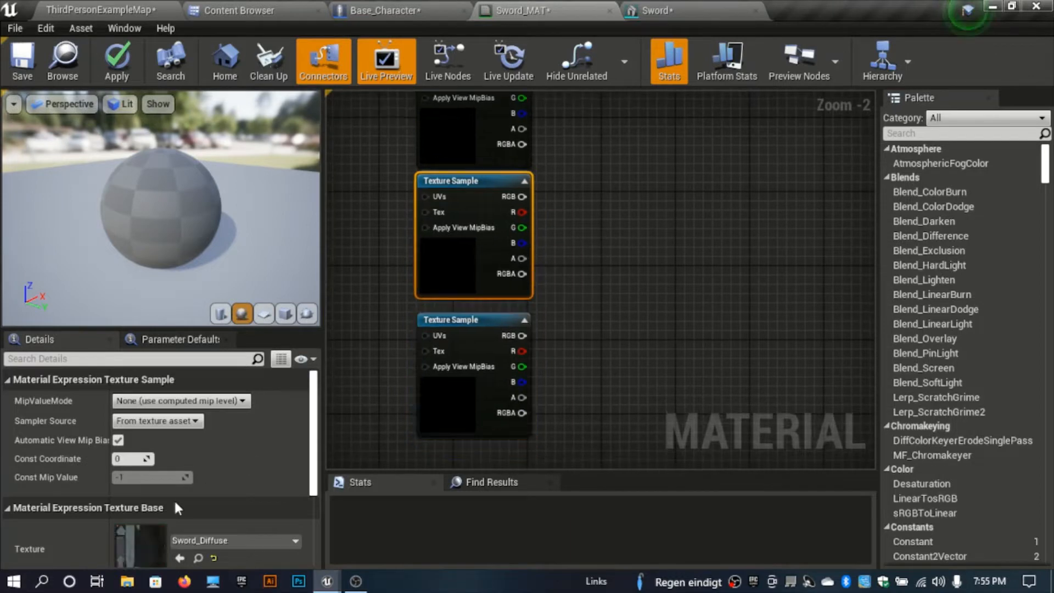
pyautogui.scroll(-3, 192, 522)
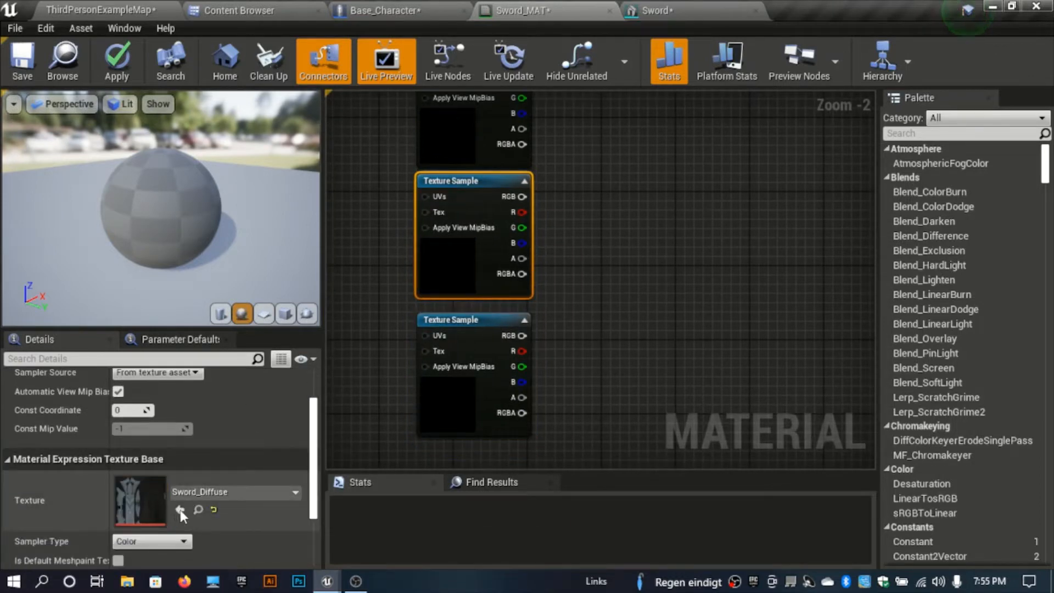
pyautogui.click(180, 511)
pyautogui.click(451, 404)
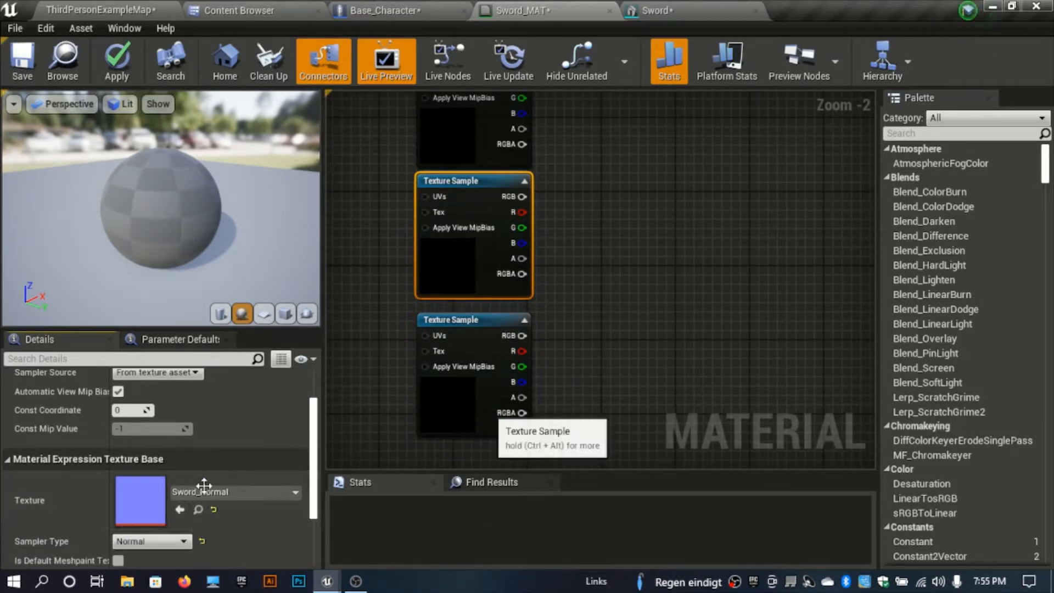
pyautogui.click(180, 509)
# Add a LinearInterpolate node connected to the material's Normal input and place it near the normal texture samples.
pyautogui.moveTo(633, 283); pyautogui.dragTo(478, 428, button='right')
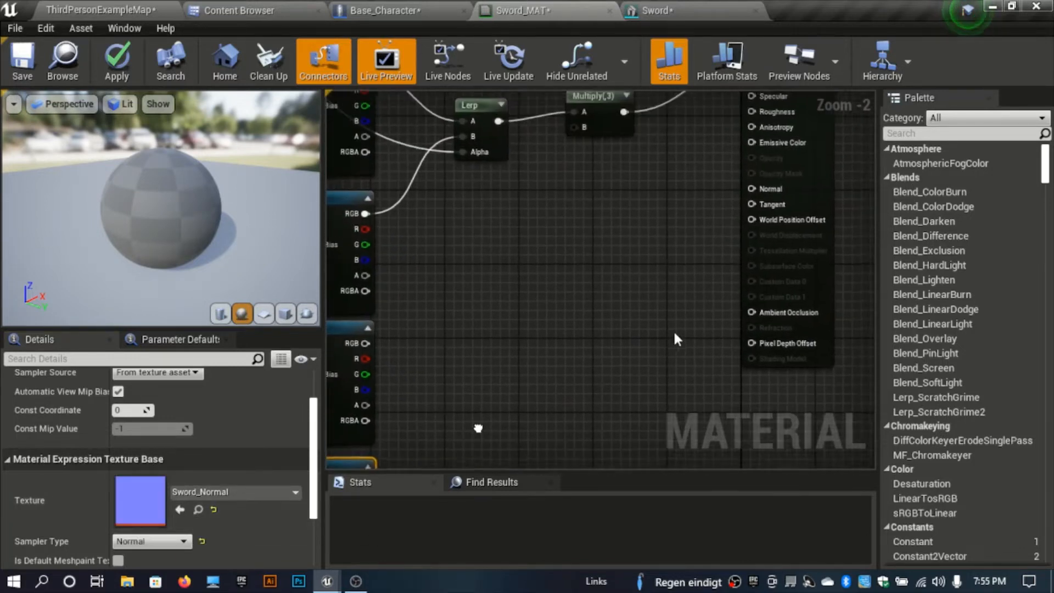
pyautogui.moveTo(752, 189); pyautogui.dragTo(628, 271)
pyautogui.write('ler')
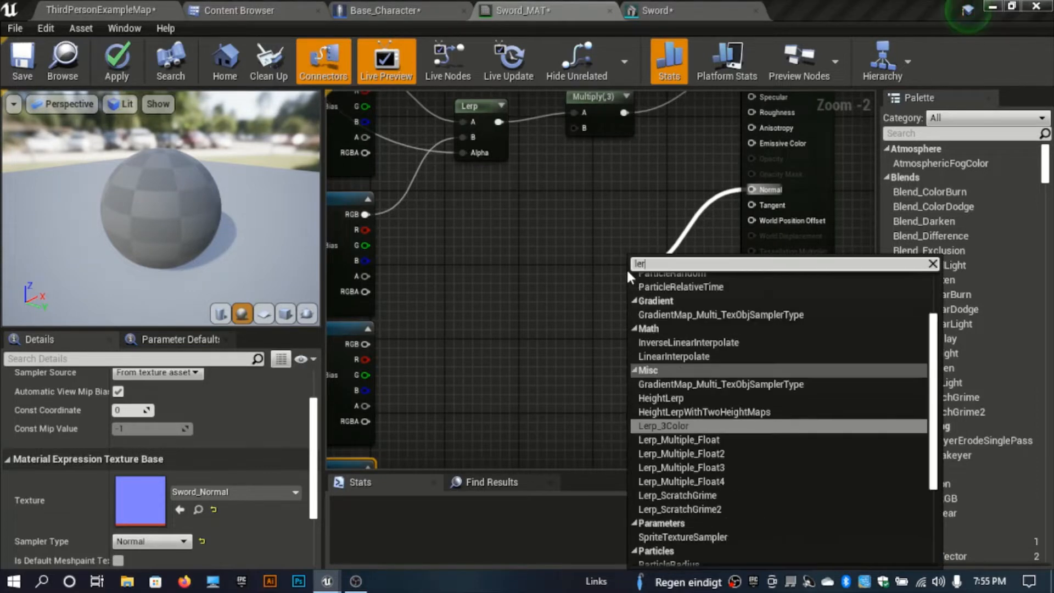
pyautogui.write('p')
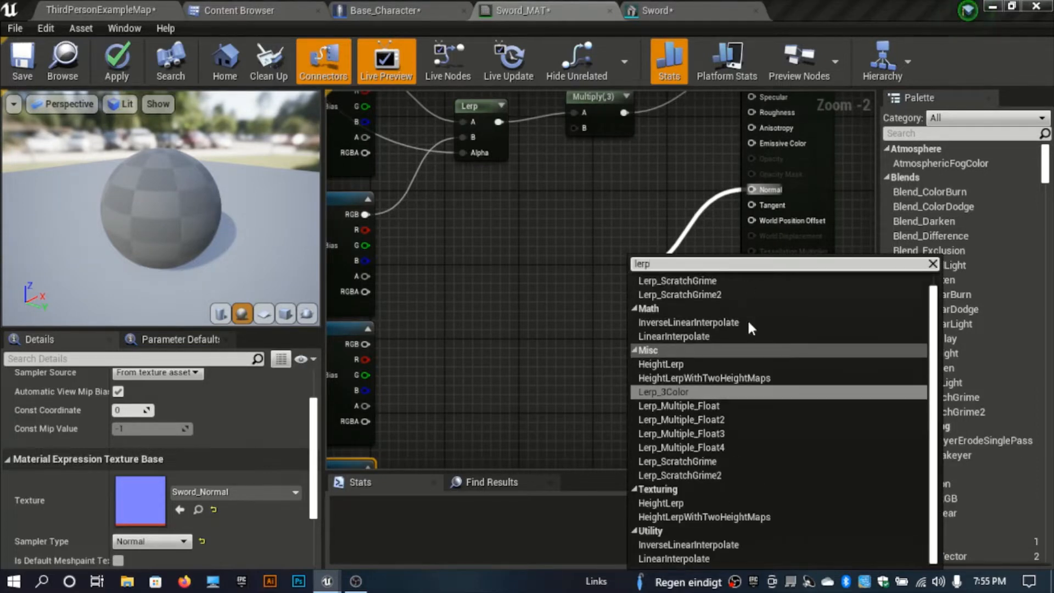
pyautogui.click(700, 558)
pyautogui.moveTo(656, 277); pyautogui.dragTo(504, 319)
pyautogui.moveTo(504, 319); pyautogui.dragTo(620, 240, button='right')
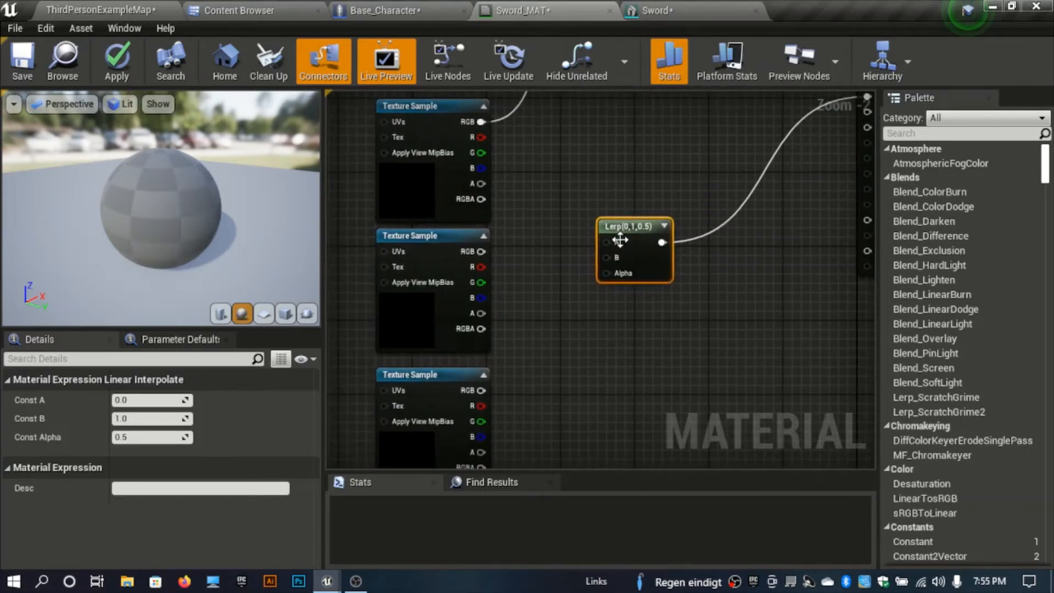
# Connect the two normal samples' RGB outputs to the new Lerp's A and B inputs and the 1-x output to its Alpha.
pyautogui.moveTo(607, 258); pyautogui.dragTo(482, 390)
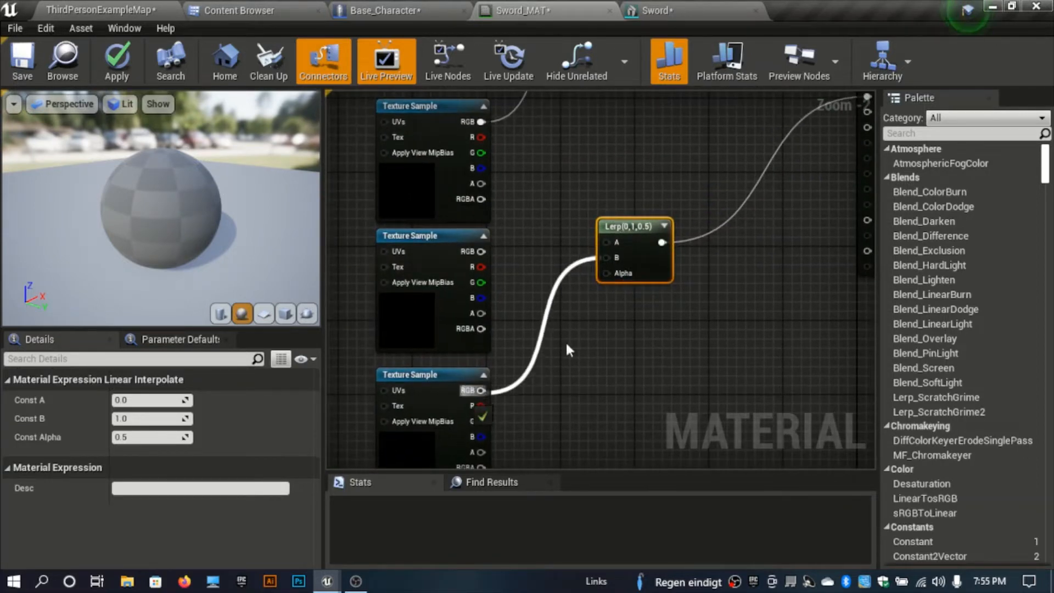
pyautogui.moveTo(606, 242); pyautogui.dragTo(480, 252)
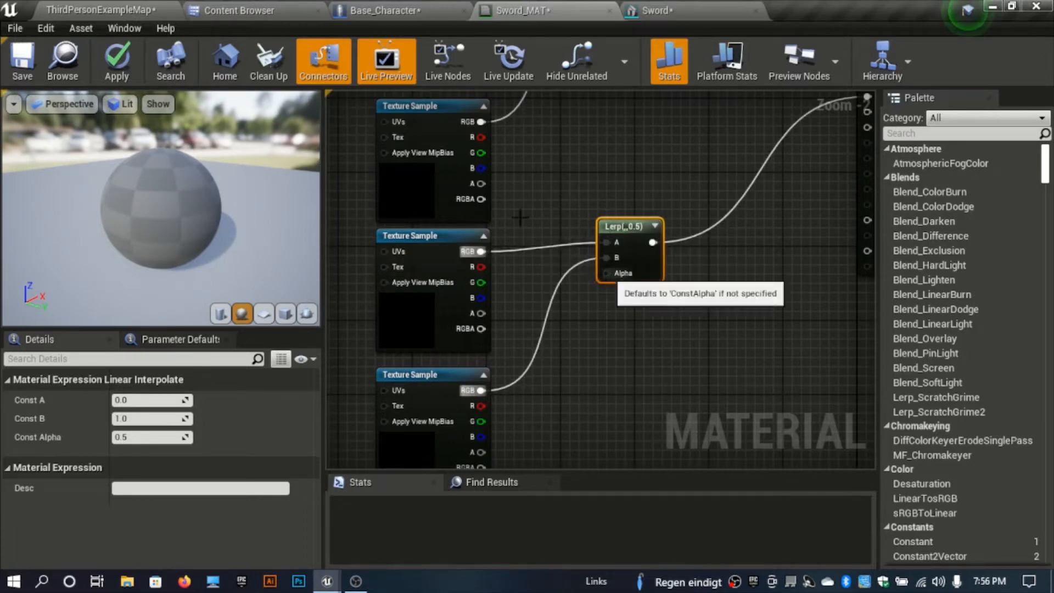
pyautogui.moveTo(606, 275); pyautogui.dragTo(426, 192)
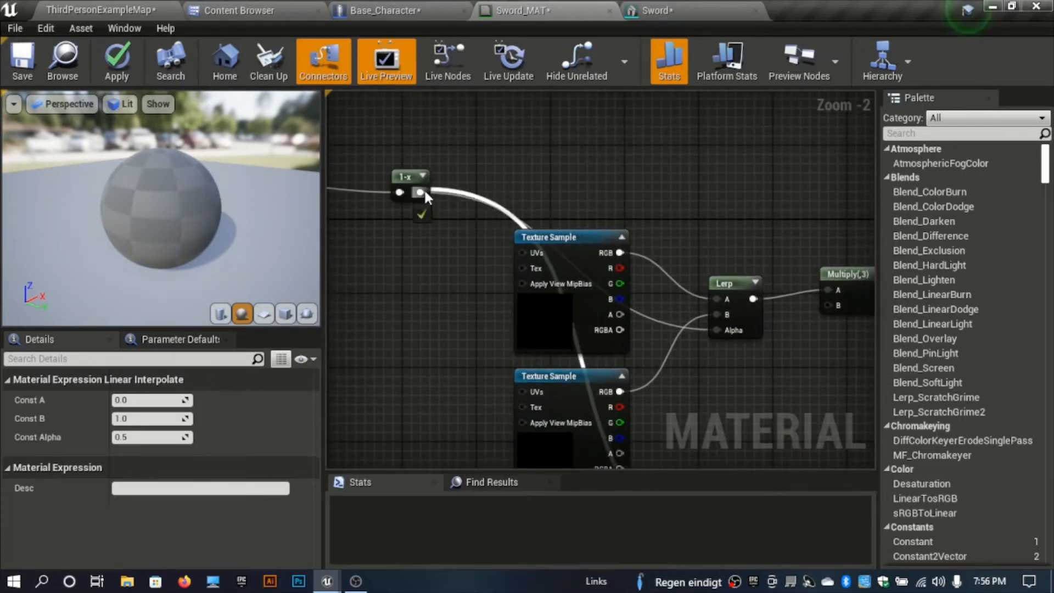
pyautogui.moveTo(527, 179); pyautogui.dragTo(663, 96, button='right')
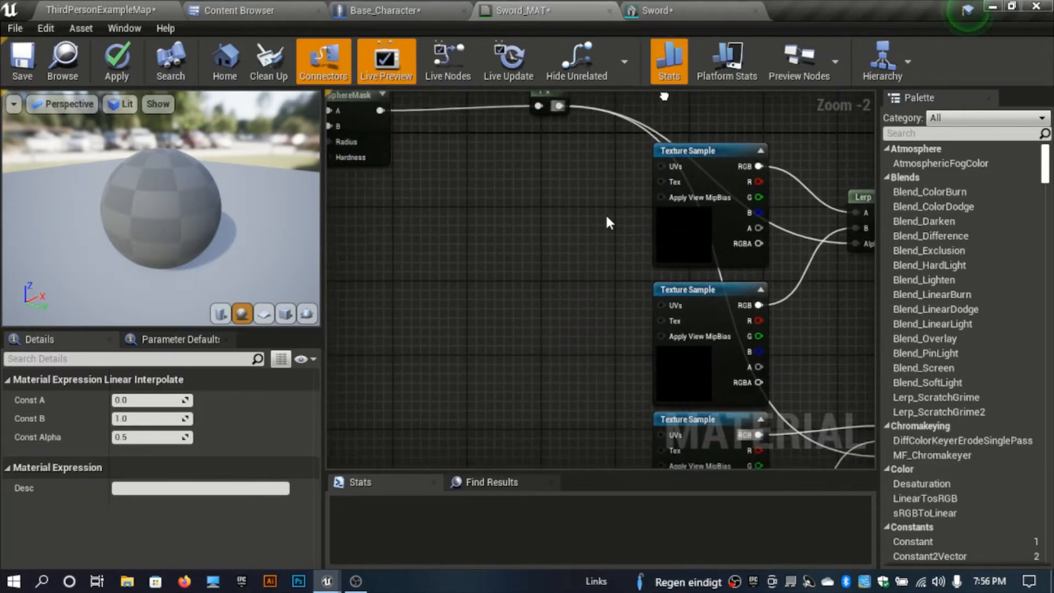
pyautogui.scroll(-3, 605, 213)
pyautogui.moveTo(569, 252); pyautogui.dragTo(609, 225, button='right')
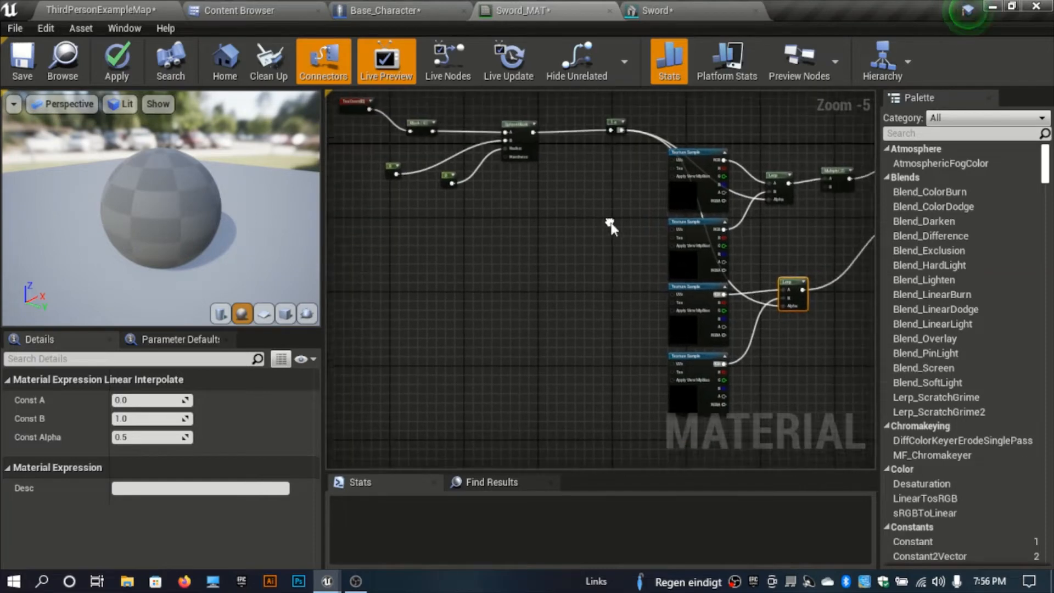
pyautogui.scroll(1, 628, 216)
pyautogui.moveTo(606, 223); pyautogui.dragTo(659, 234, button='right')
pyautogui.scroll(-1, 532, 235)
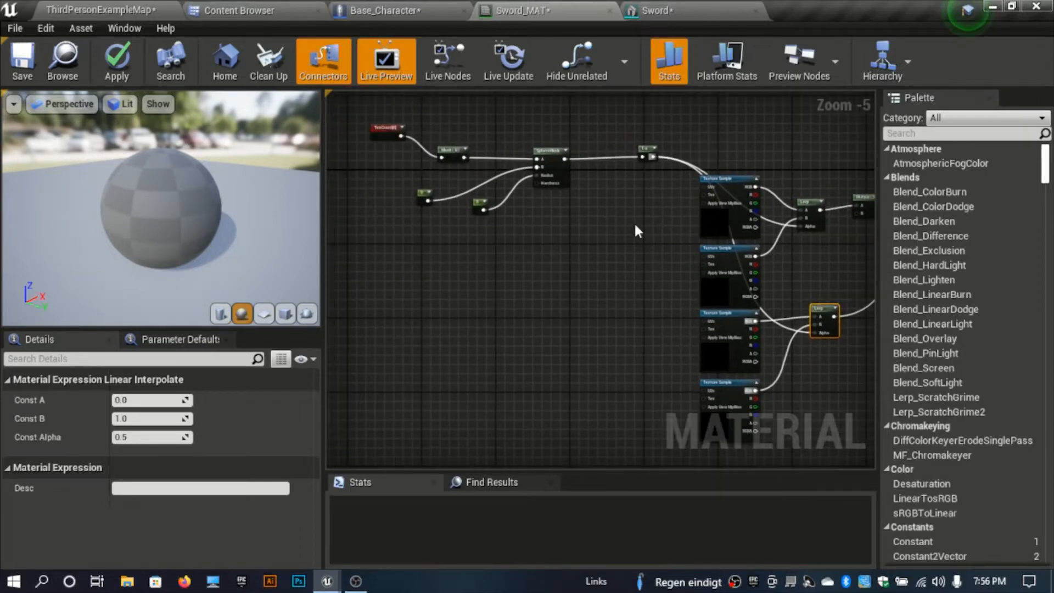
pyautogui.moveTo(490, 291); pyautogui.dragTo(453, 286, button='right')
pyautogui.scroll(1, 439, 254)
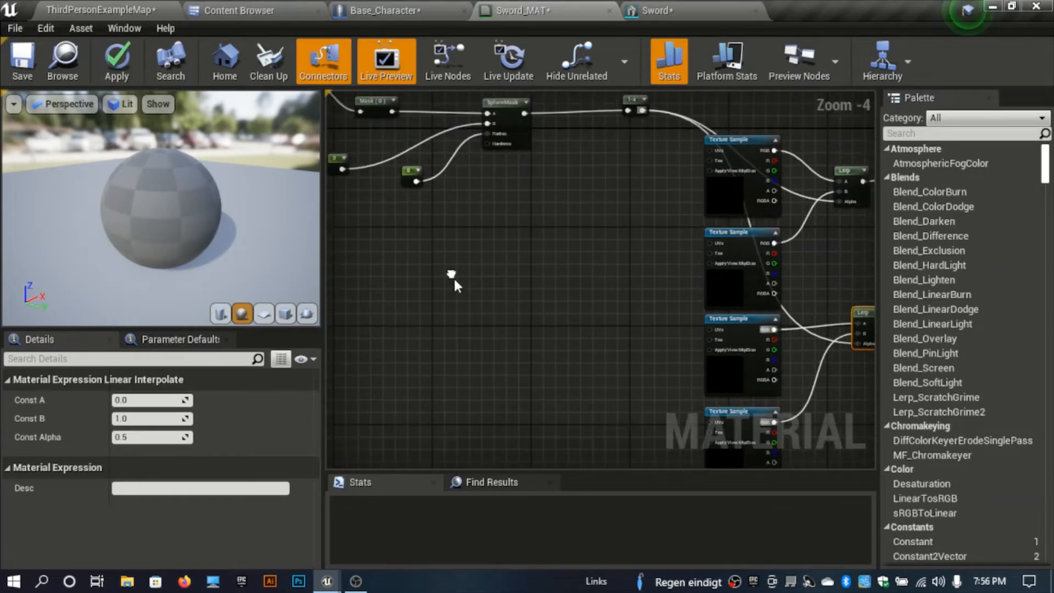
pyautogui.click(454, 281)
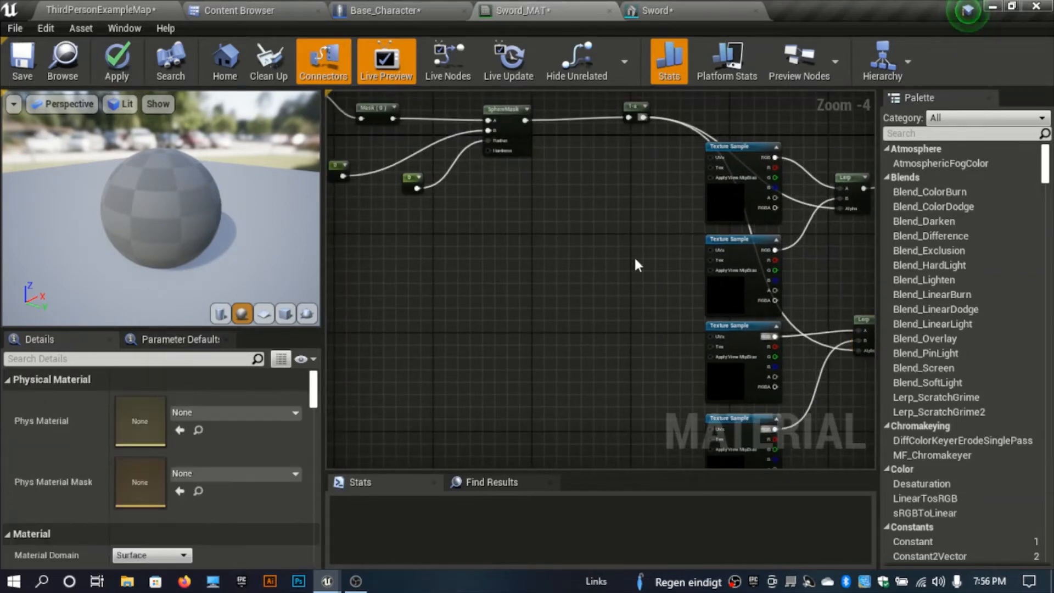
# Add an Add node connected to the UVs input of the Sword_diffuse_2 sample and place it to the lower left.
pyautogui.scroll(1, 633, 256)
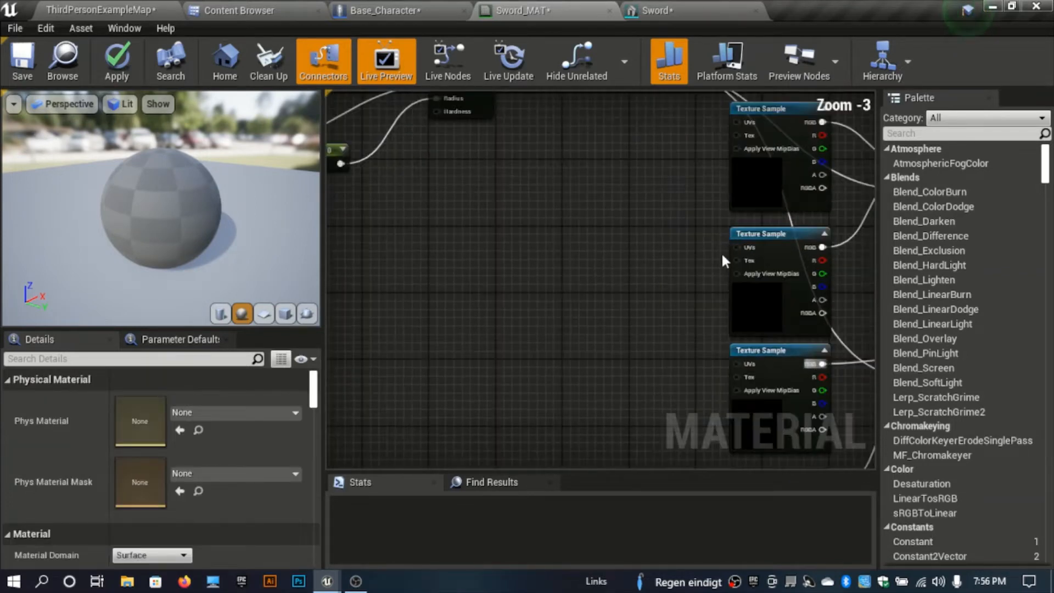
pyautogui.click(764, 245)
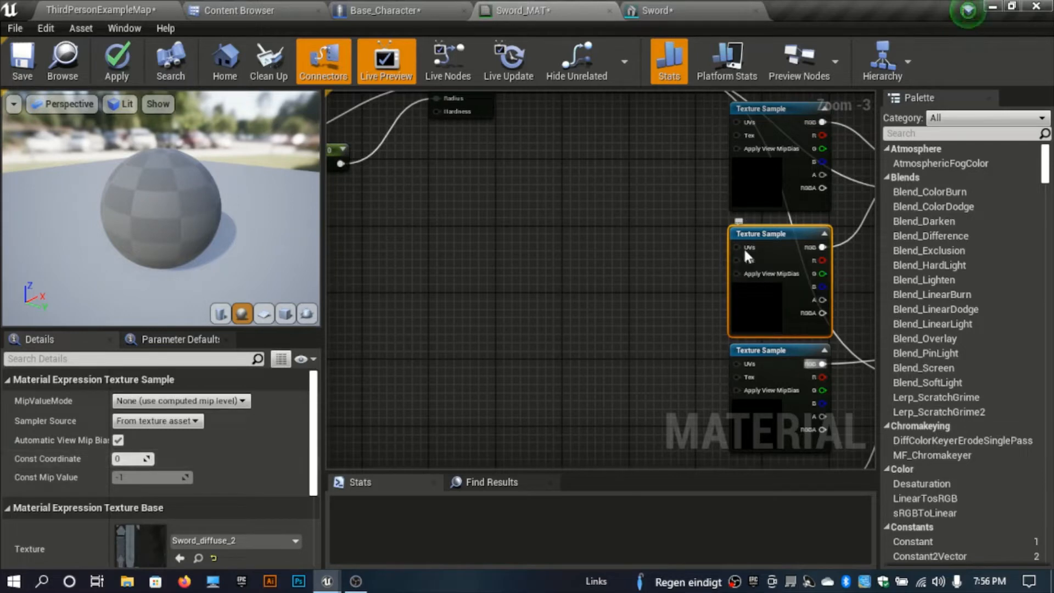
pyautogui.moveTo(741, 247); pyautogui.dragTo(607, 325)
pyautogui.write('add')
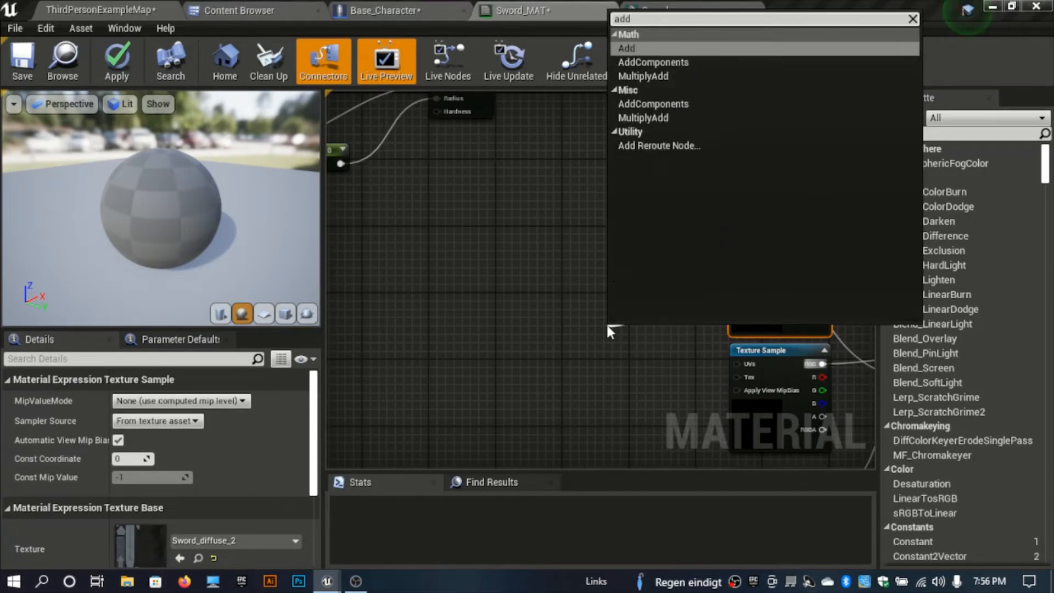
pyautogui.press('Return')
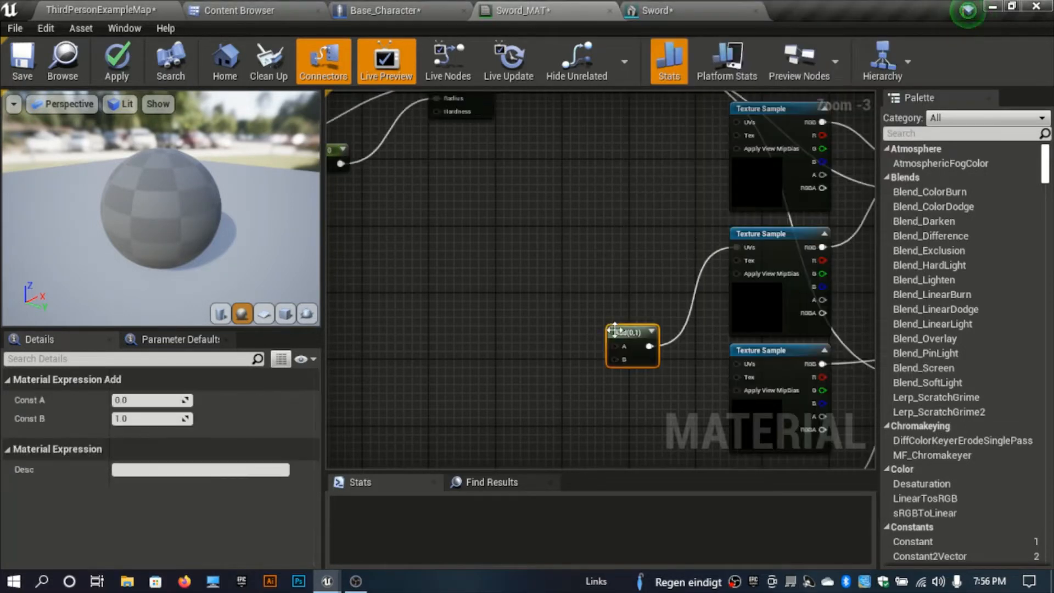
pyautogui.moveTo(625, 346); pyautogui.dragTo(504, 388)
# Connect the Add node's output to the UVs input of the lower Sword_Normal sample as well.
pyautogui.moveTo(626, 328); pyautogui.dragTo(616, 231, button='right')
pyautogui.click(784, 389)
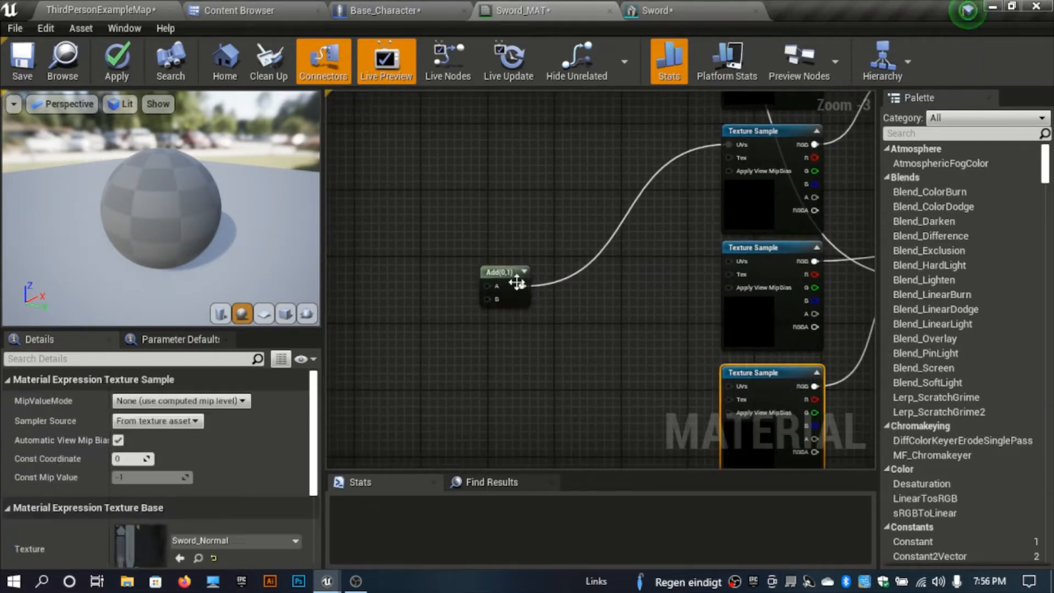
pyautogui.moveTo(519, 290); pyautogui.dragTo(732, 388)
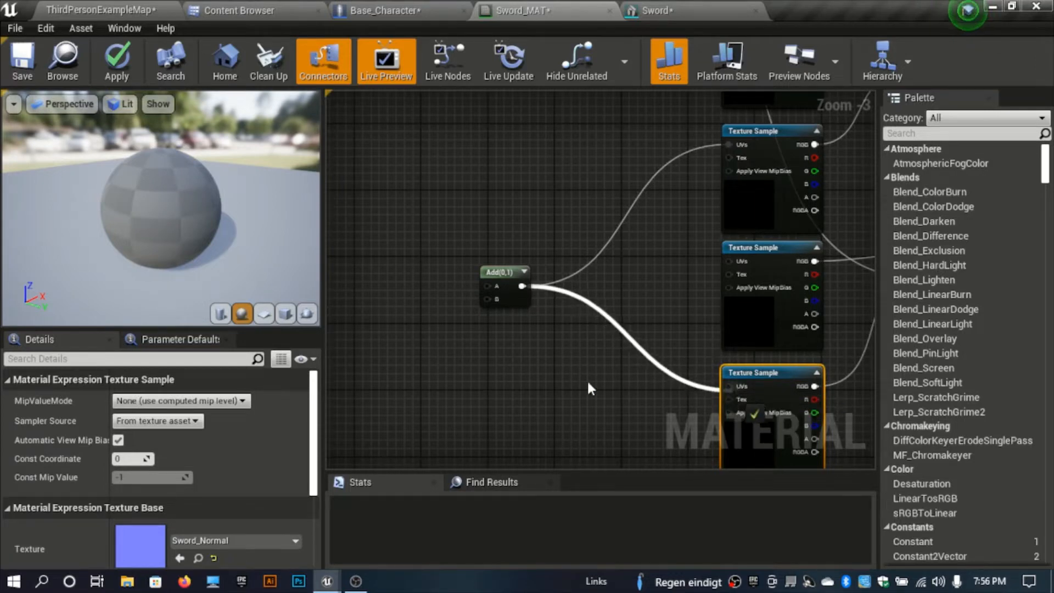
# Add a Constant2Vector node connected to the Add node's B input and place it below left of the Add node.
pyautogui.moveTo(545, 381); pyautogui.dragTo(679, 373, button='right')
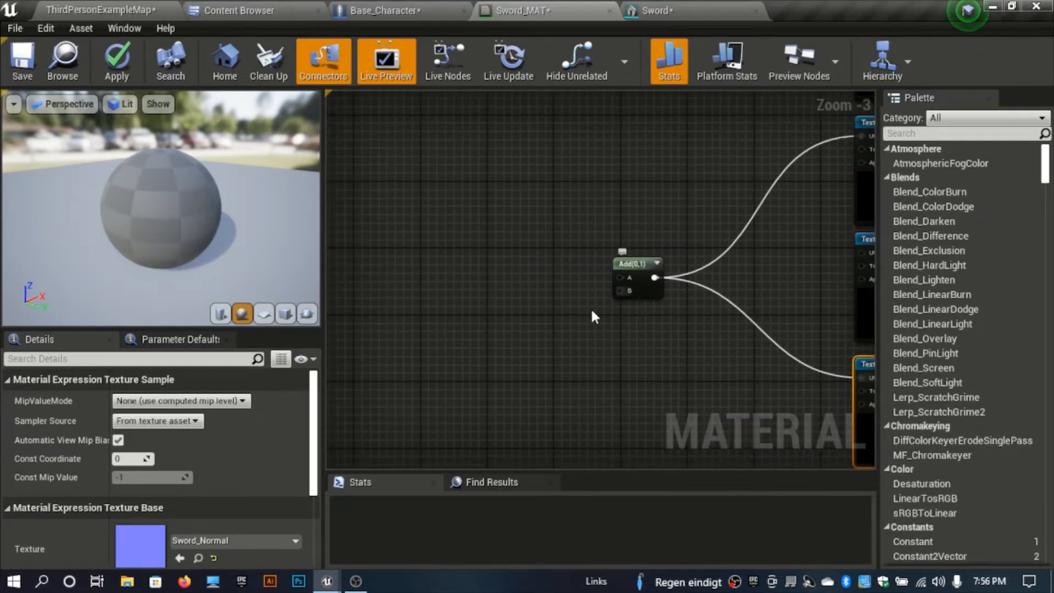
pyautogui.moveTo(654, 277); pyautogui.dragTo(570, 327)
pyautogui.write('2ve')
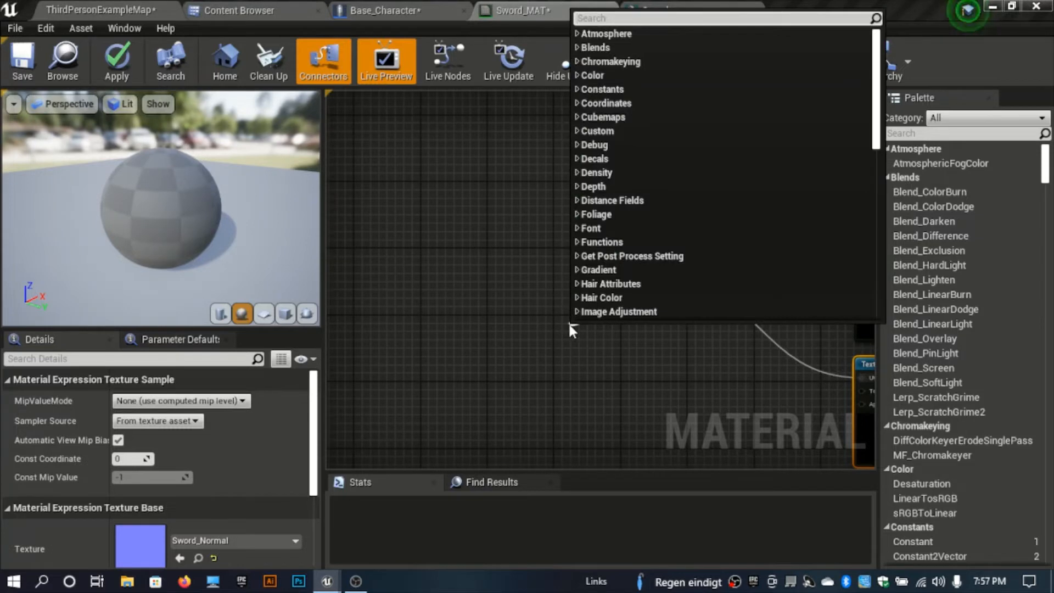
pyautogui.press('Return')
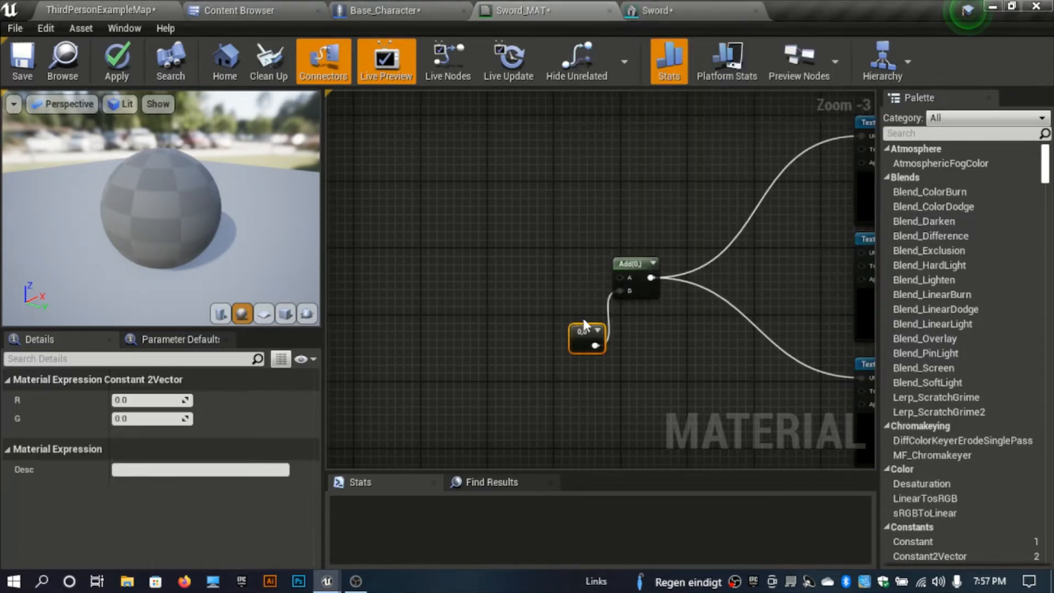
pyautogui.moveTo(587, 332); pyautogui.dragTo(541, 364)
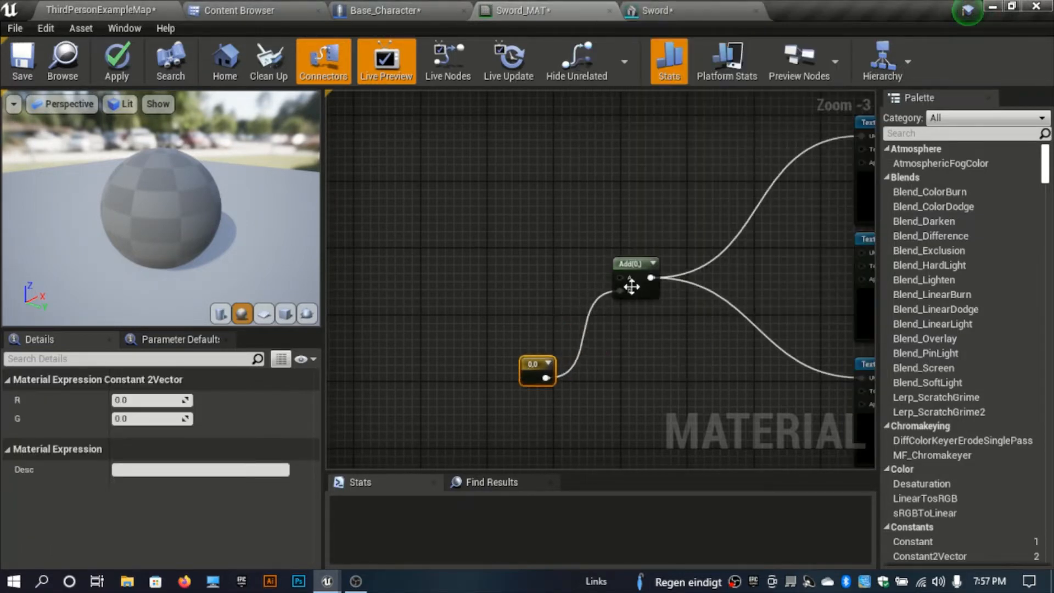
# Create a second Add node feeding the first one's A input, and connect its output to the UVs of the first diffuse and first normal samples.
pyautogui.moveTo(622, 277); pyautogui.dragTo(498, 207)
pyautogui.write('add')
pyautogui.press('Return')
pyautogui.moveTo(641, 214); pyautogui.dragTo(562, 249, button='right')
pyautogui.moveTo(418, 264); pyautogui.dragTo(783, 289)
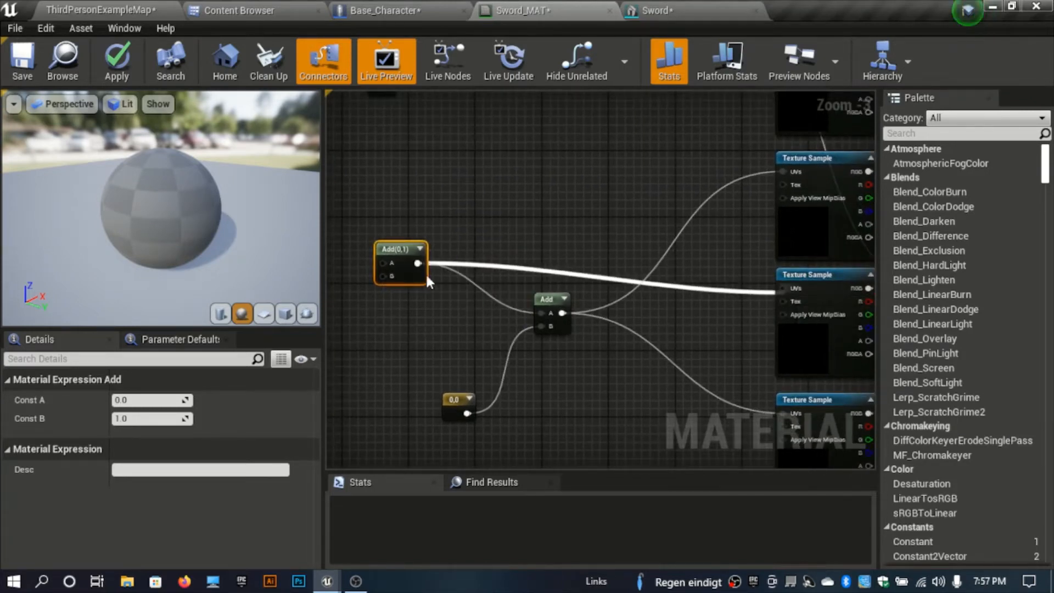
pyautogui.moveTo(418, 263); pyautogui.dragTo(788, 114)
pyautogui.moveTo(562, 248); pyautogui.dragTo(732, 153, button='right')
pyautogui.moveTo(579, 282); pyautogui.dragTo(473, 236)
pyautogui.write('text')
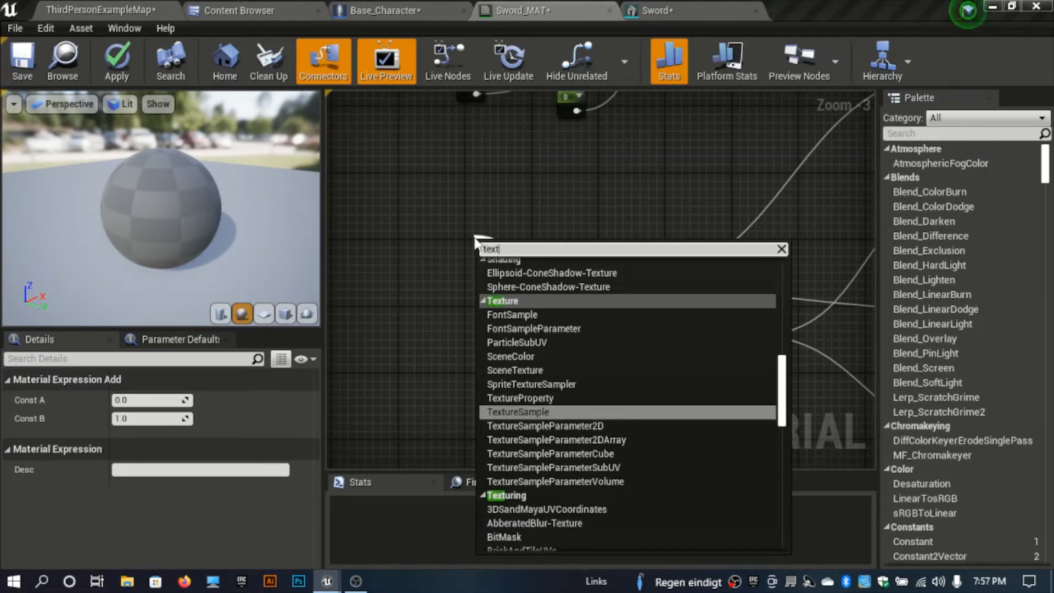
pyautogui.write('urecr')
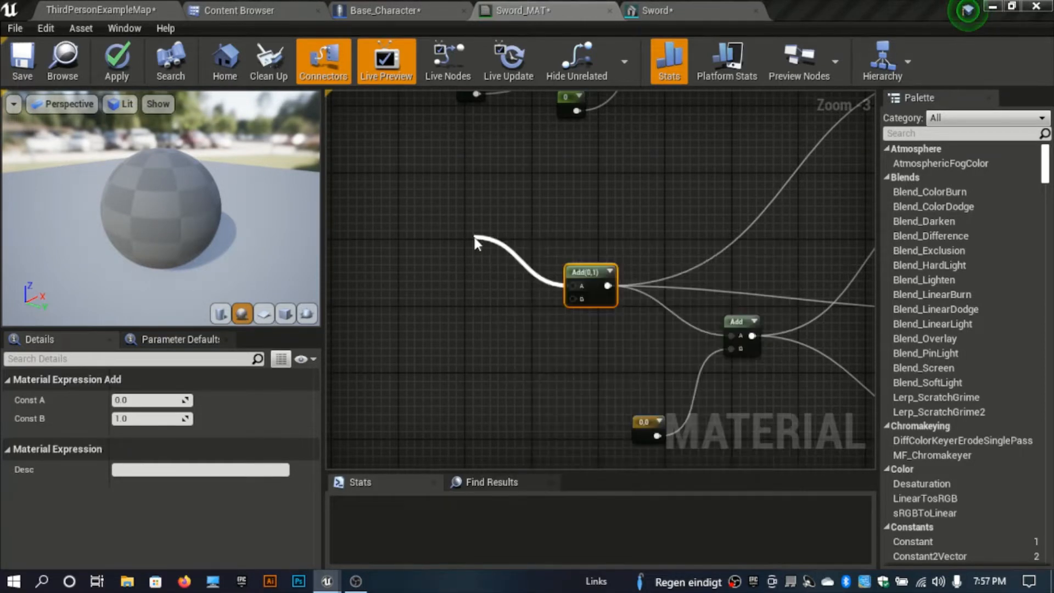
pyautogui.press('Return')
pyautogui.press('Delete')
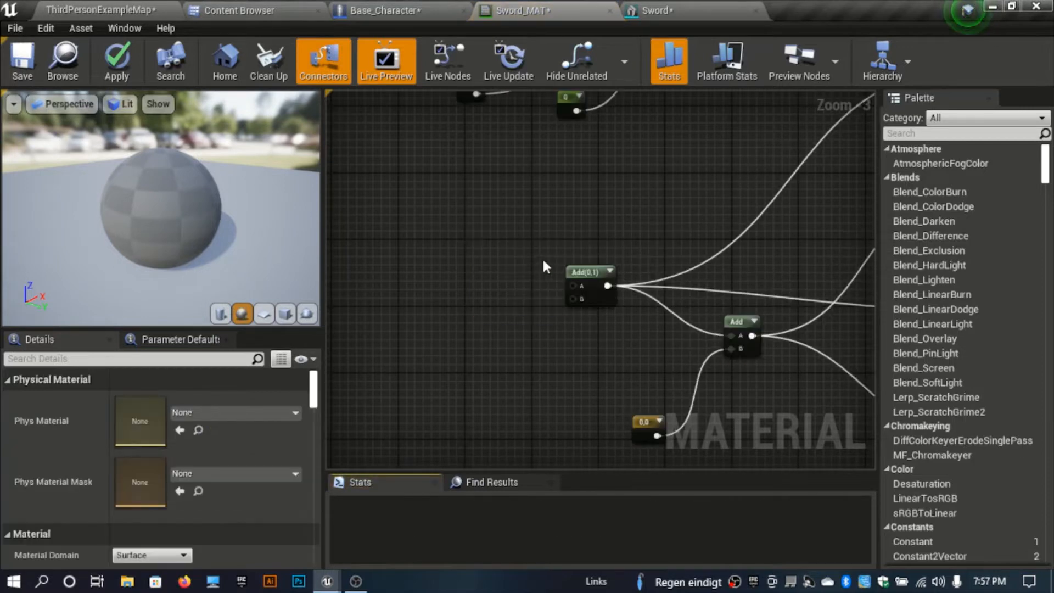
# Add a TextureCoordinate node connected to the A input of the leftmost Add node and place it above left of that node.
pyautogui.moveTo(608, 285); pyautogui.dragTo(475, 235)
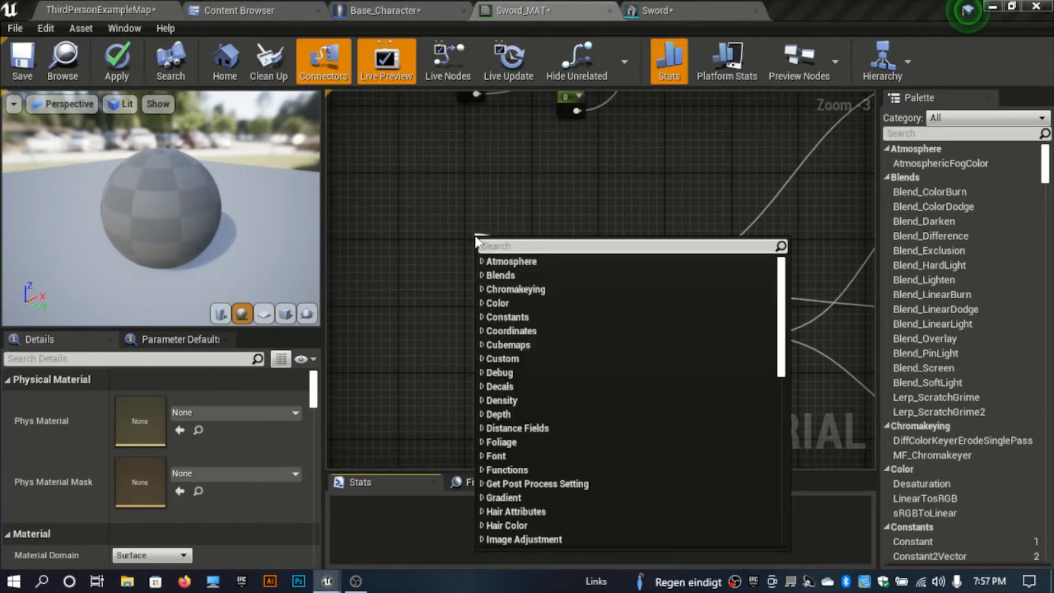
pyautogui.write('texture')
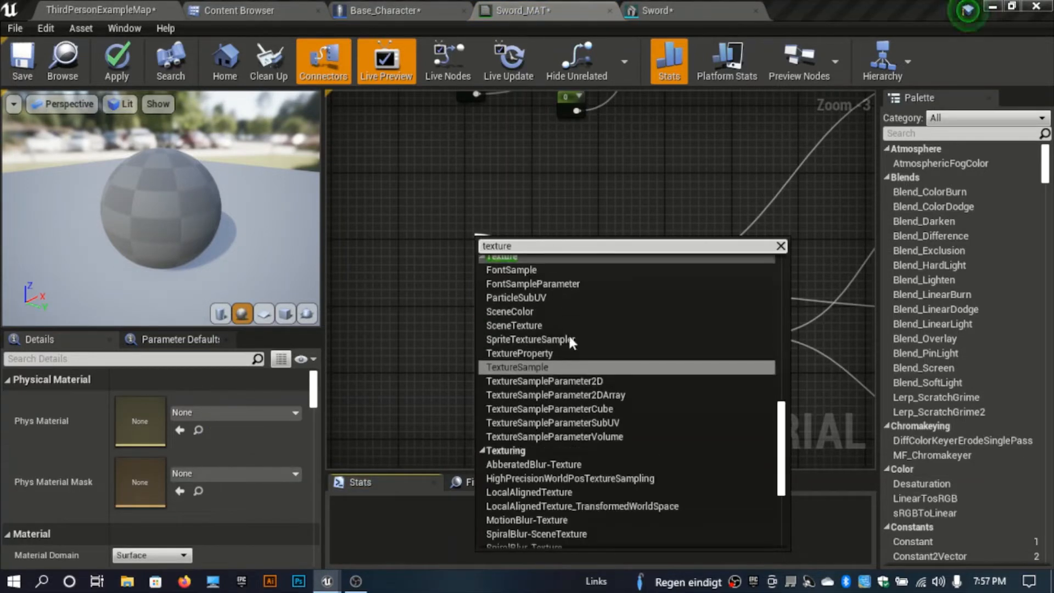
pyautogui.write('coo')
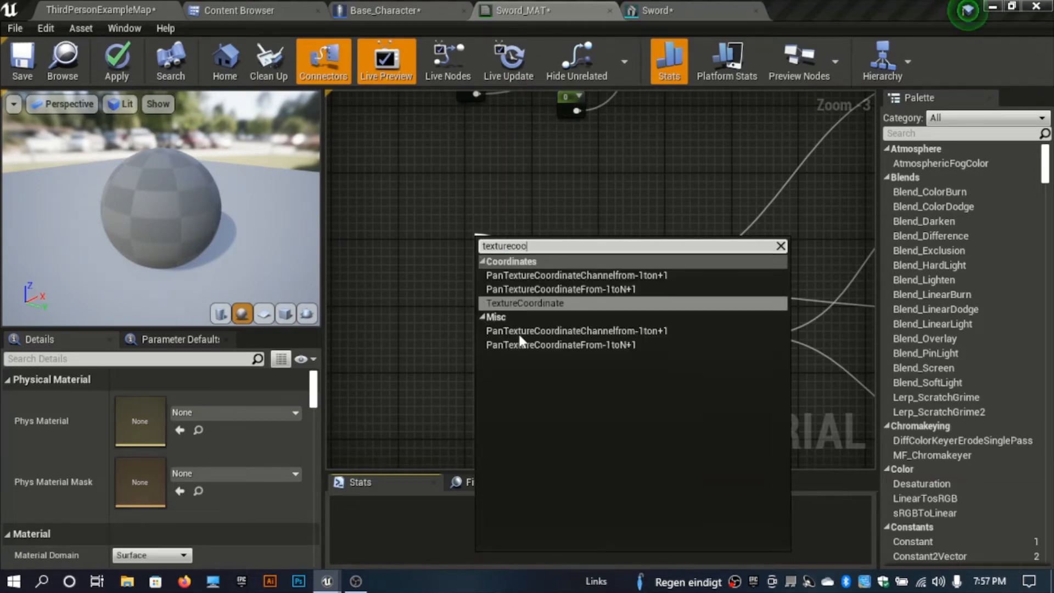
pyautogui.click(561, 302)
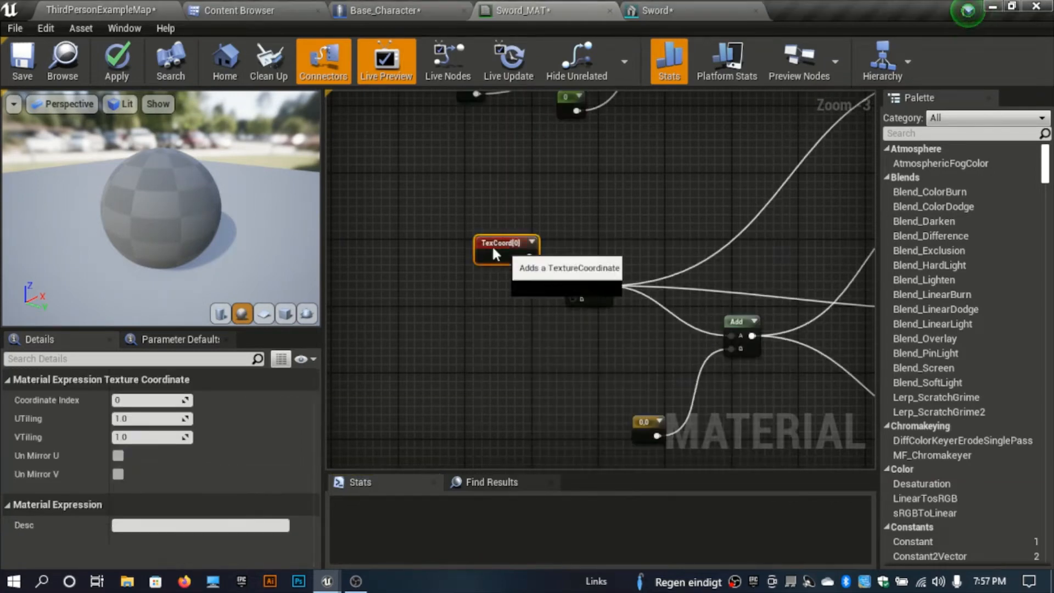
pyautogui.moveTo(482, 248); pyautogui.dragTo(475, 241)
# Add a Constant2Vector node connected to the same Add node's B input and place it below left of that node.
pyautogui.moveTo(572, 299); pyautogui.dragTo(522, 335)
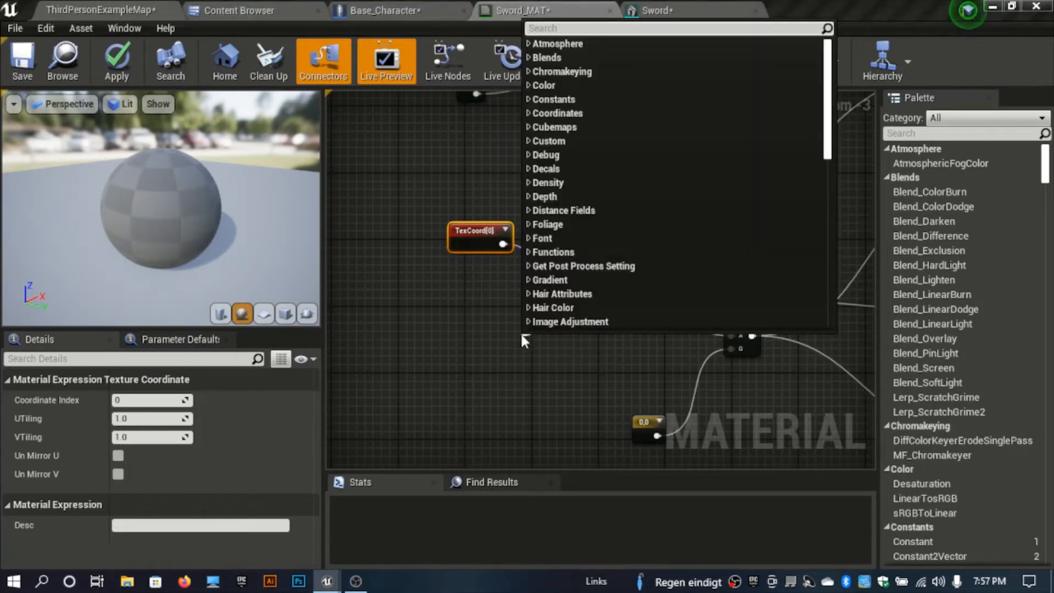
pyautogui.write('2vec')
pyautogui.press('Return')
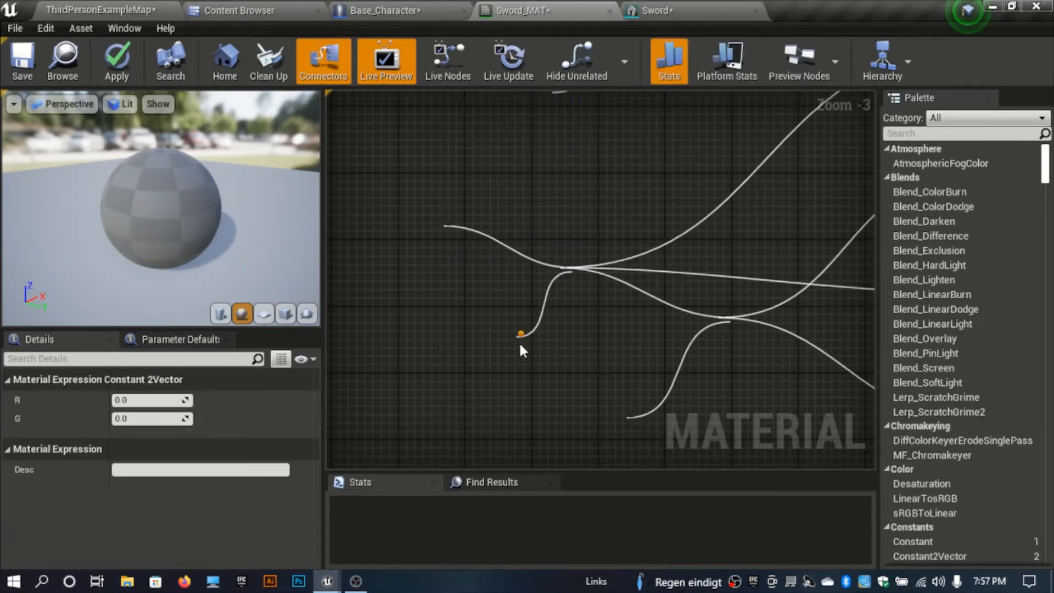
pyautogui.moveTo(507, 364); pyautogui.dragTo(513, 346)
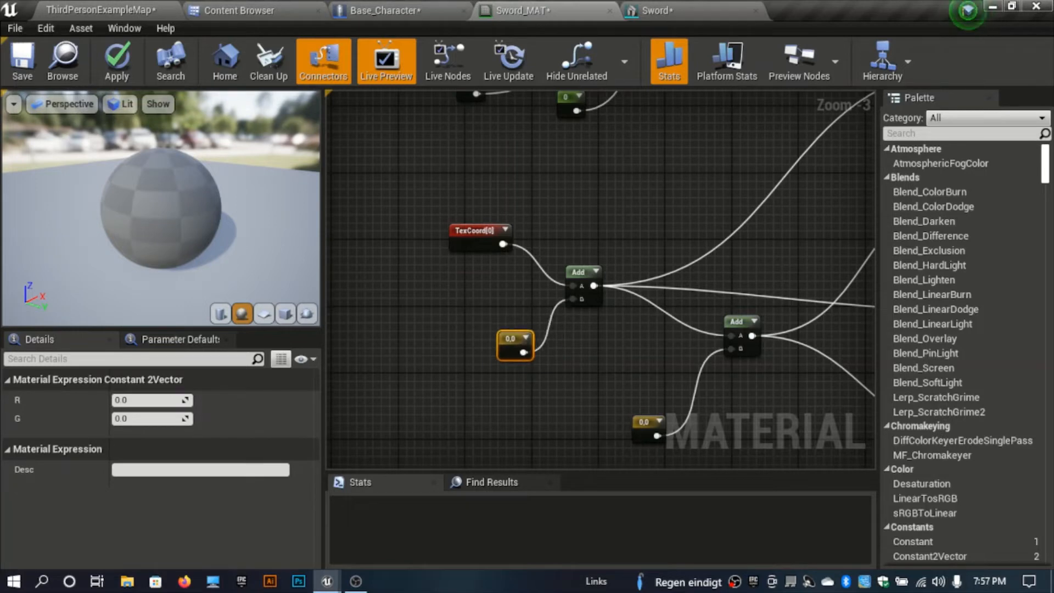
# Set the constant feeding the SphereMask's B input to 0.75.
pyautogui.moveTo(634, 170); pyautogui.dragTo(545, 362, button='right')
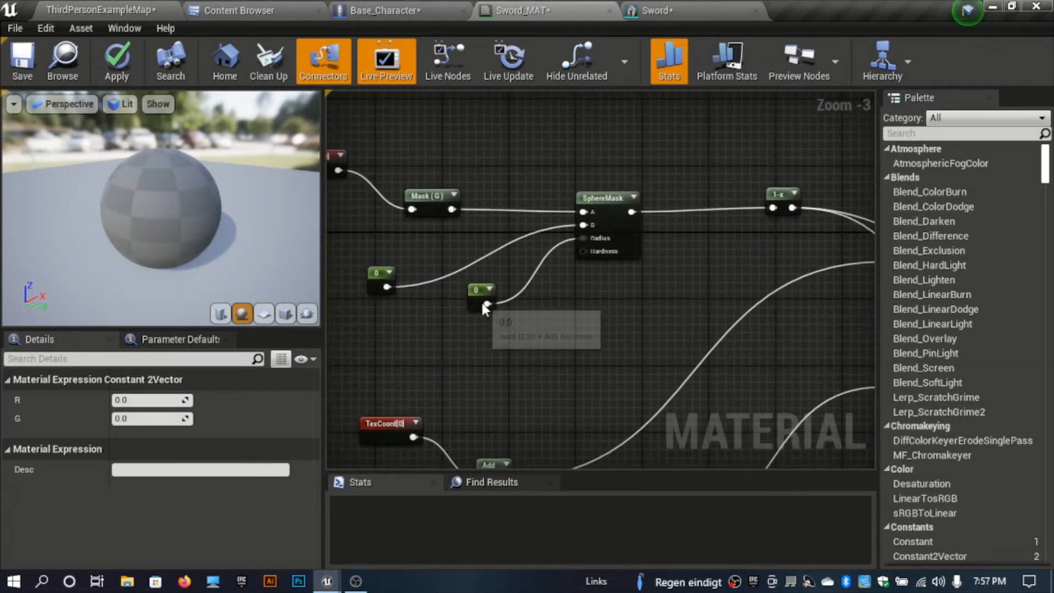
pyautogui.click(375, 281)
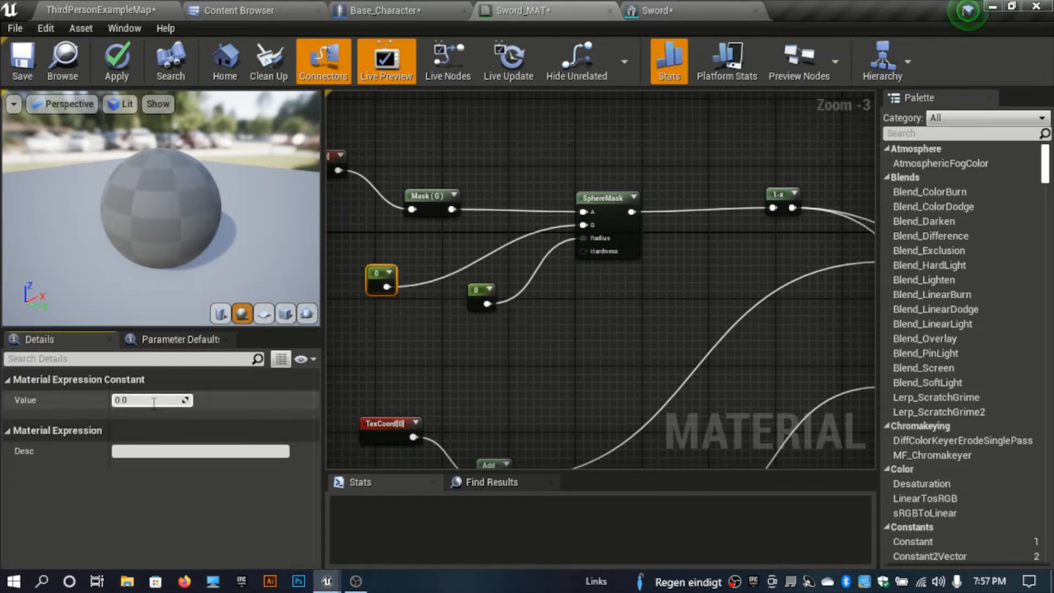
pyautogui.click(153, 402)
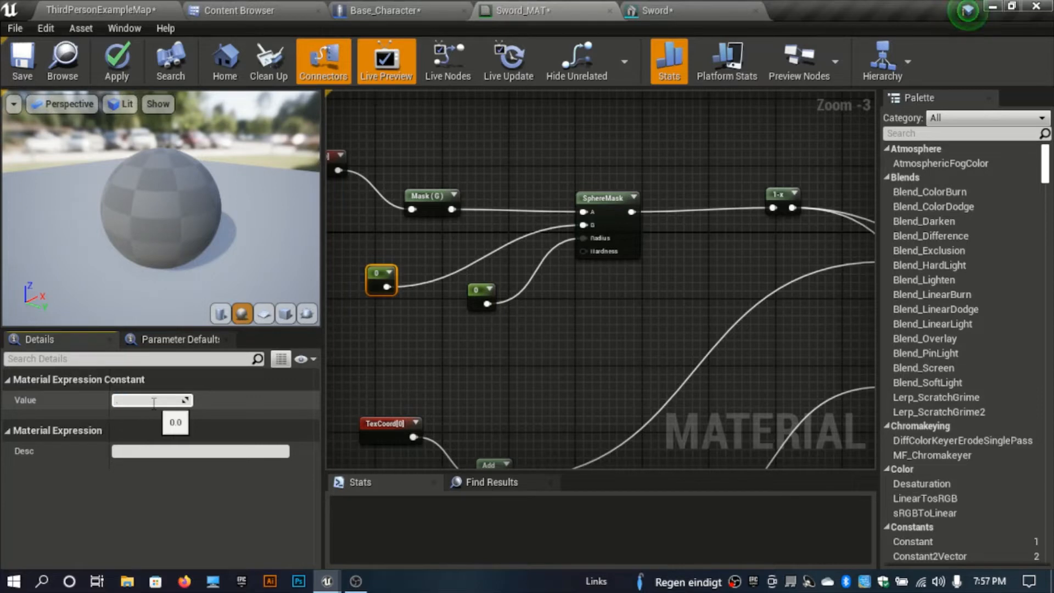
pyautogui.write('.15')
pyautogui.press('Return')
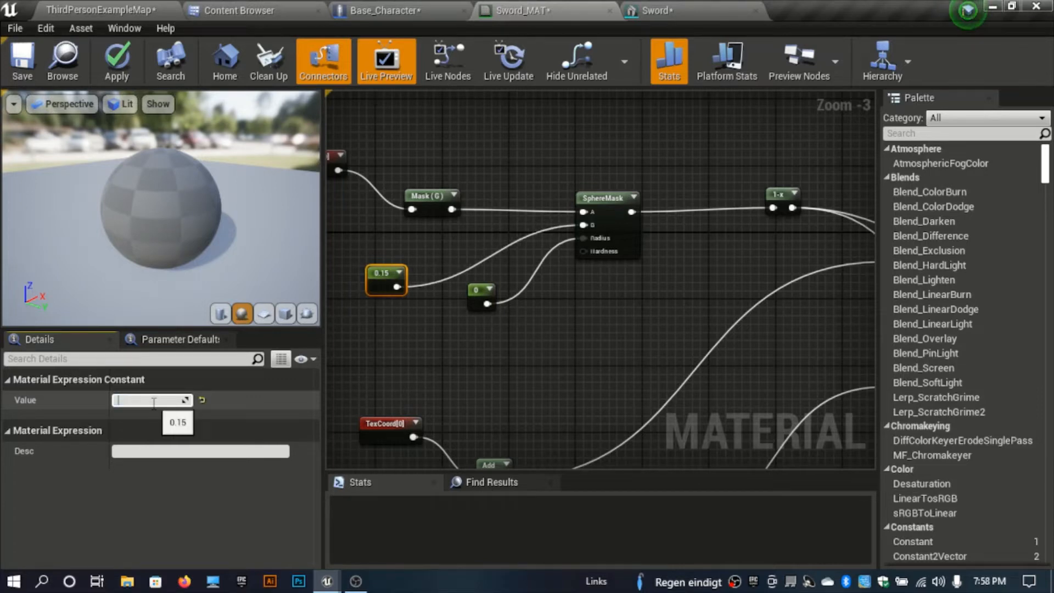
pyautogui.press('Return')
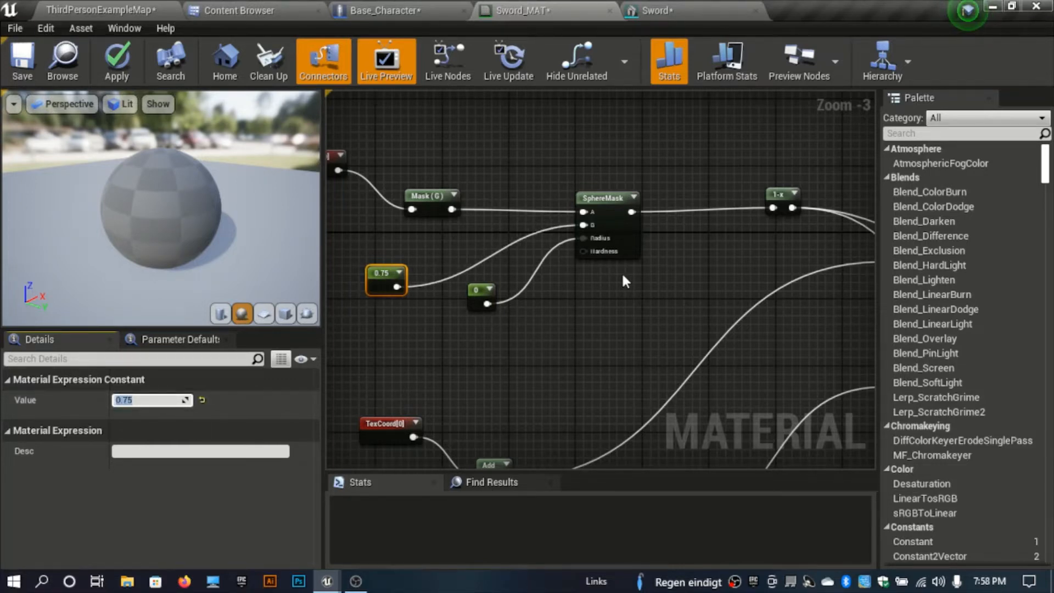
# Apply the changes to Sword_MAT and rotate the preview sphere to inspect the material.
pyautogui.scroll(-3, 623, 276)
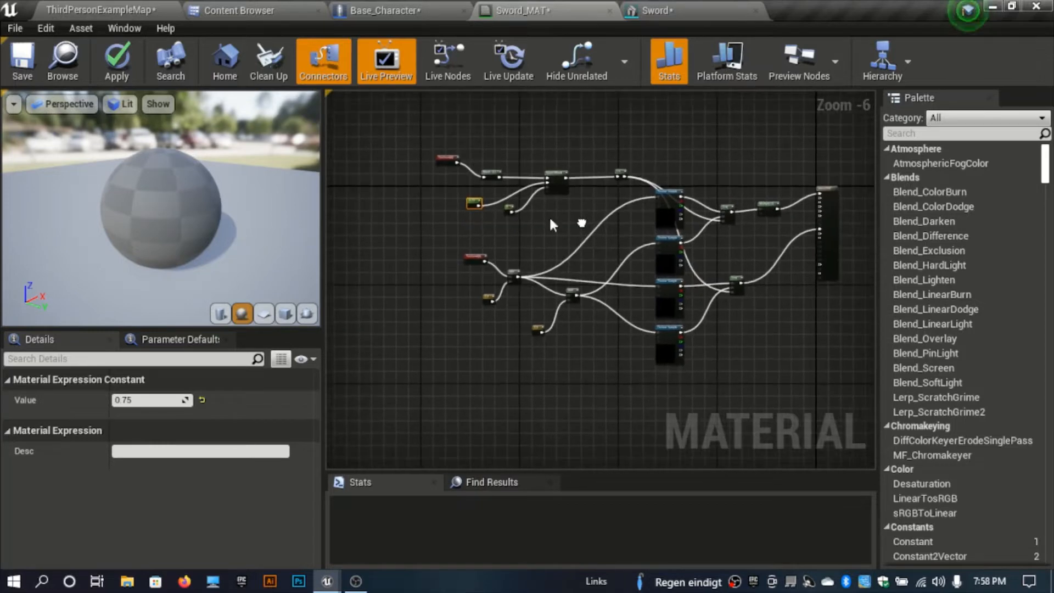
pyautogui.click(117, 62)
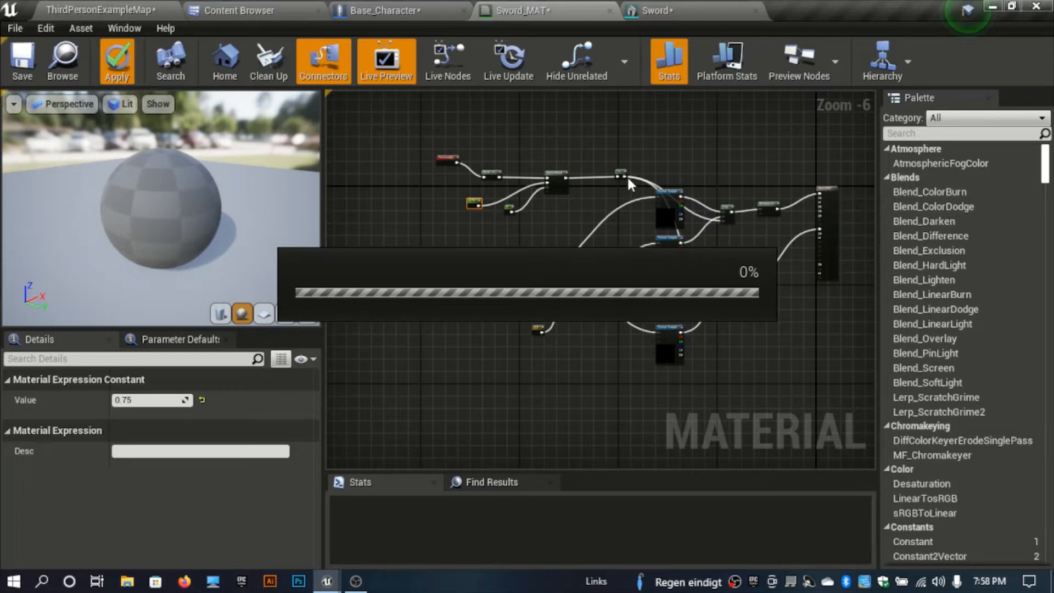
pyautogui.scroll(3, 627, 175)
pyautogui.moveTo(621, 310); pyautogui.dragTo(615, 267, button='right')
pyautogui.moveTo(161, 208); pyautogui.dragTo(269, 206)
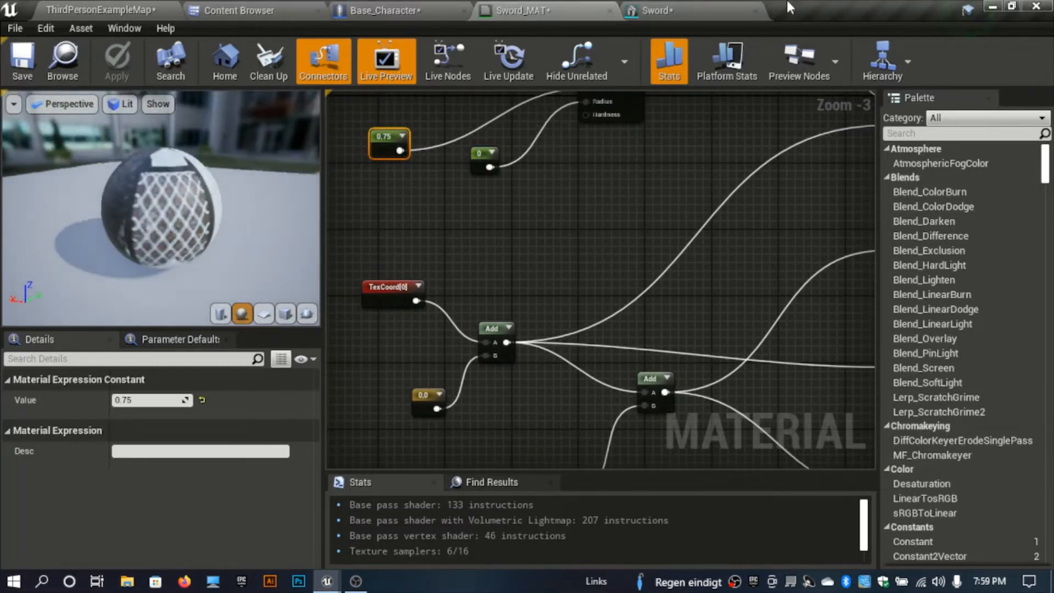
# Open the Sword mesh and examine how the material looks on the blade and handle.
pyautogui.click(662, 11)
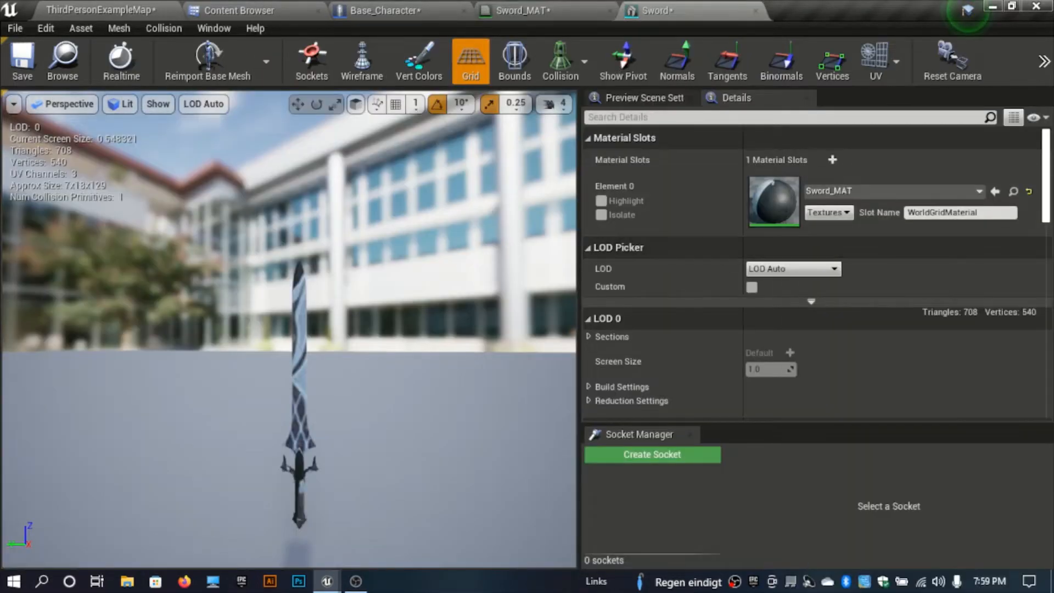
pyautogui.moveTo(300, 329)
pyautogui.mouseDown(button='right')
pyautogui.moveTo(274, 417)
pyautogui.moveTo(278, 358)
pyautogui.moveTo(269, 371)
pyautogui.moveTo(286, 357)
pyautogui.moveTo(281, 329)
pyautogui.mouseUp(button='right')
pyautogui.press('s')
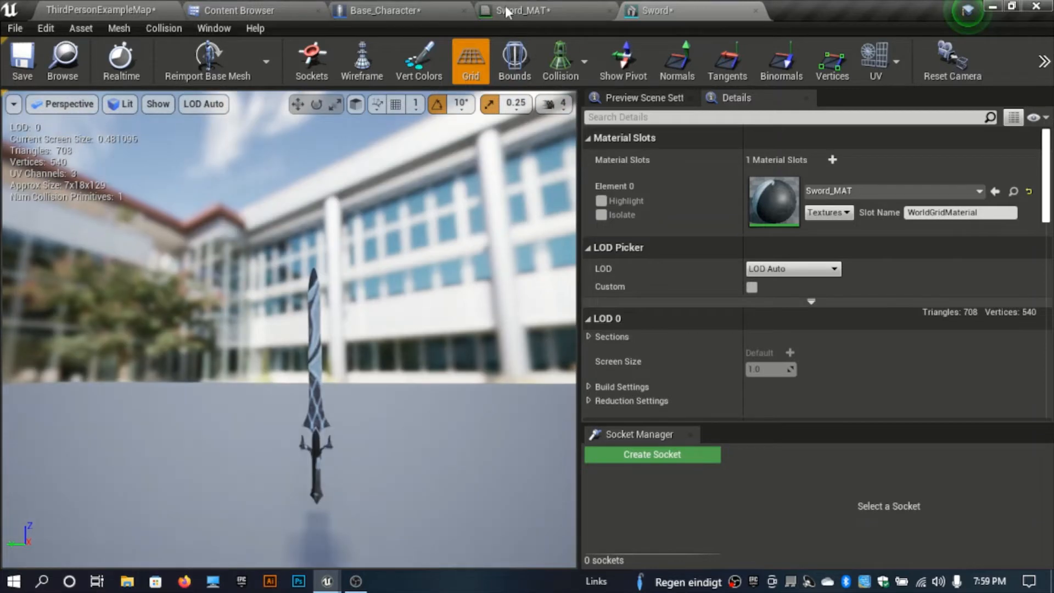
# Back in Sword_MAT, set the constant for the SphereMask's B input to 0 and the one for its Radius to 0.75.
pyautogui.click(507, 12)
pyautogui.moveTo(536, 211); pyautogui.dragTo(512, 268, button='right')
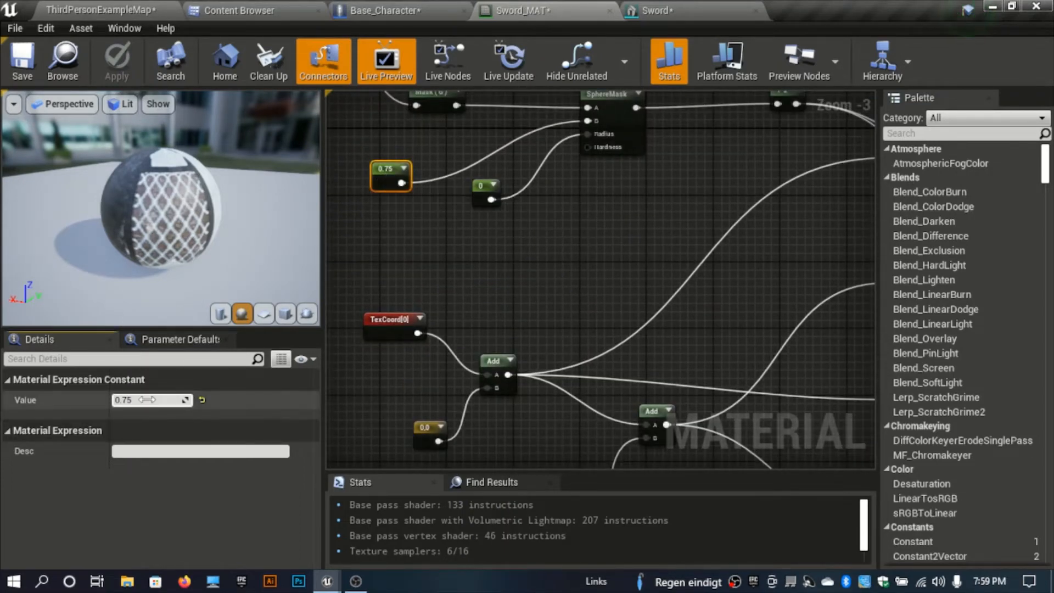
pyautogui.write('0')
pyautogui.press('Return')
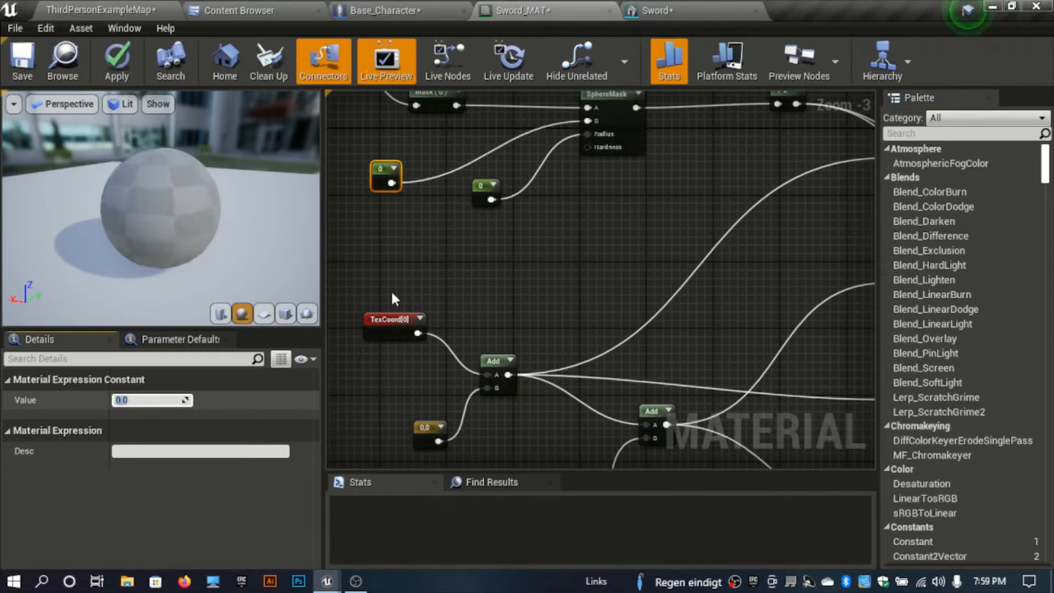
pyautogui.click(486, 192)
pyautogui.click(153, 399)
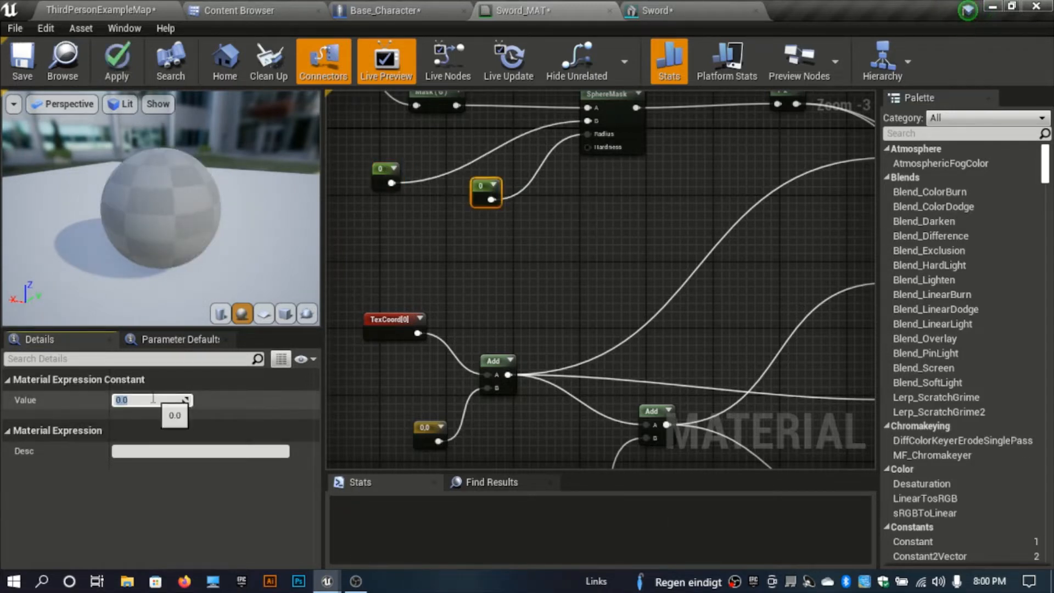
pyautogui.press('Return')
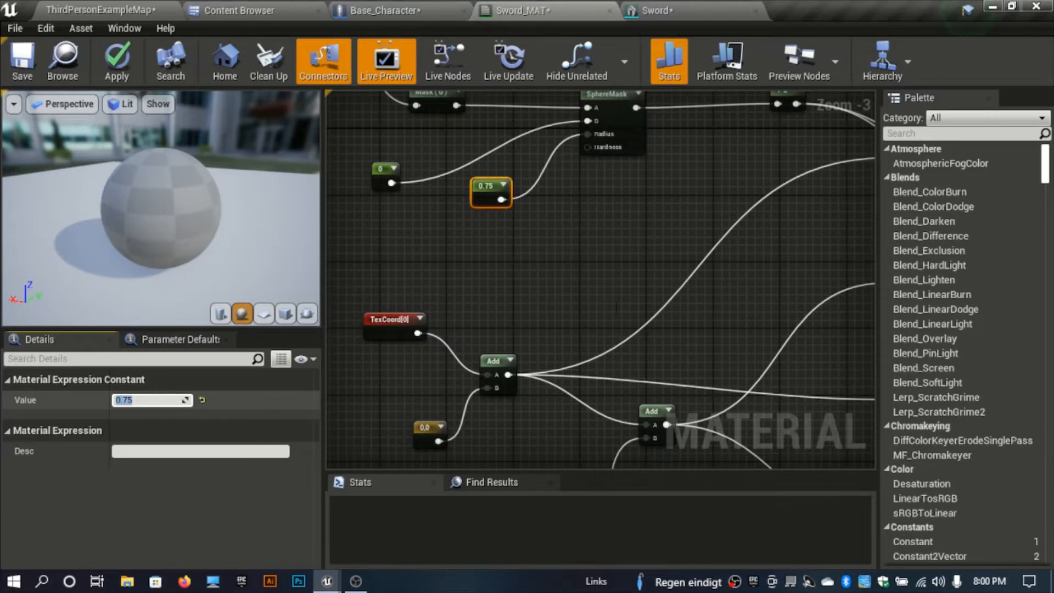
# Apply the new SphereMask values in Sword_MAT and examine the Sword mesh with the updated material.
pyautogui.moveTo(618, 309); pyautogui.dragTo(588, 178, button='right')
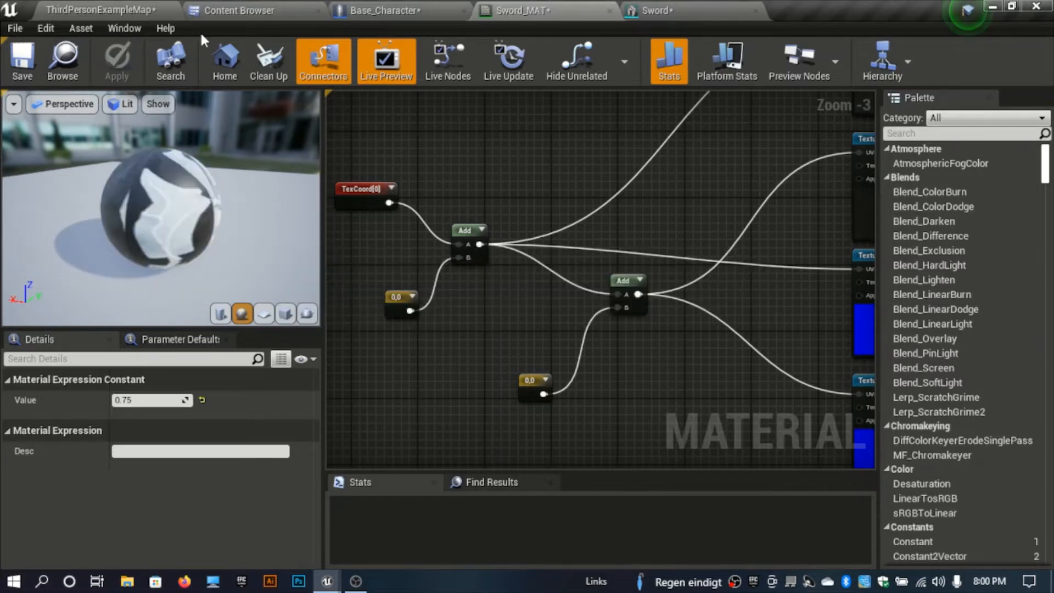
pyautogui.click(691, 10)
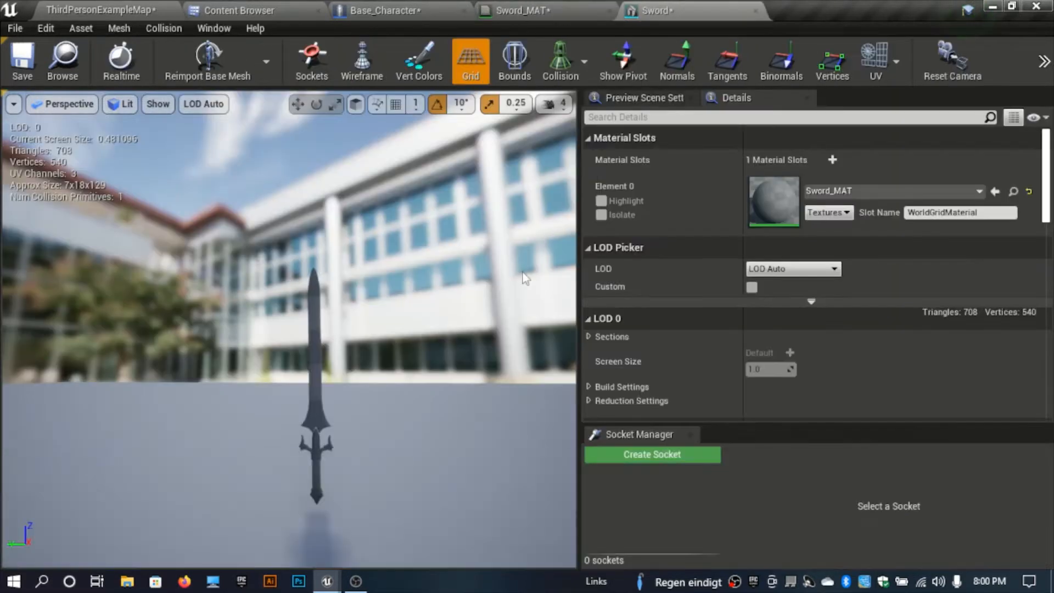
pyautogui.moveTo(565, 305); pyautogui.dragTo(535, 354, button='right')
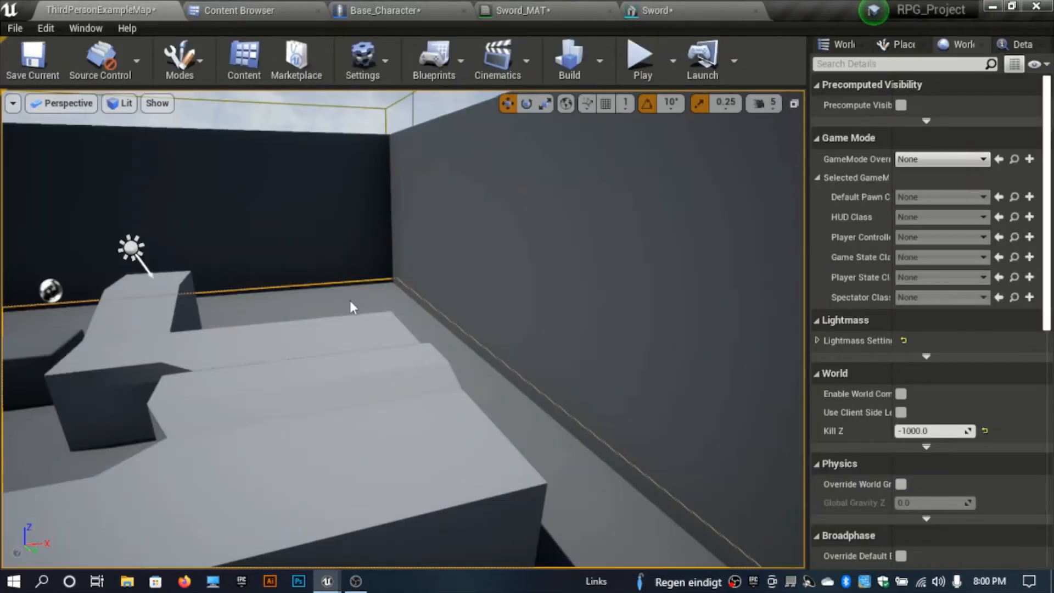
pyautogui.moveTo(348, 287); pyautogui.dragTo(220, 258, button='right')
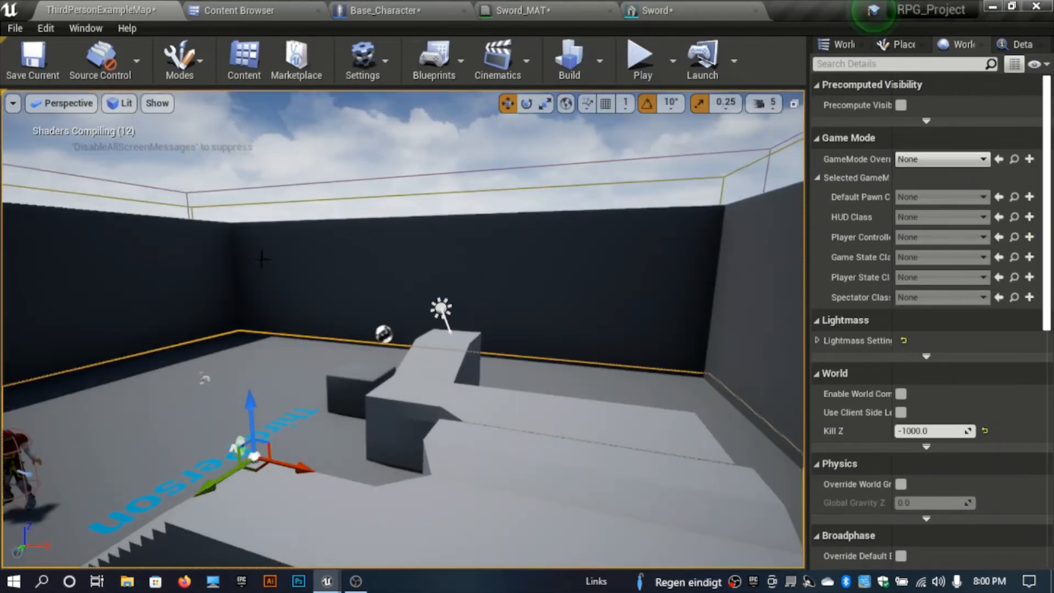
pyautogui.moveTo(384, 307); pyautogui.dragTo(325, 215, button='right')
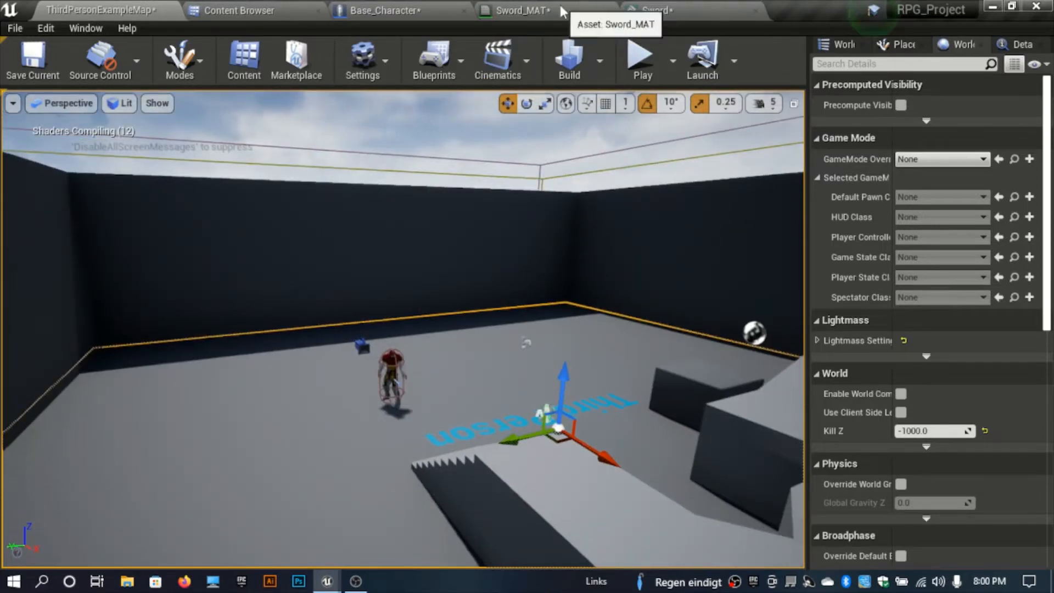
pyautogui.click(586, 9)
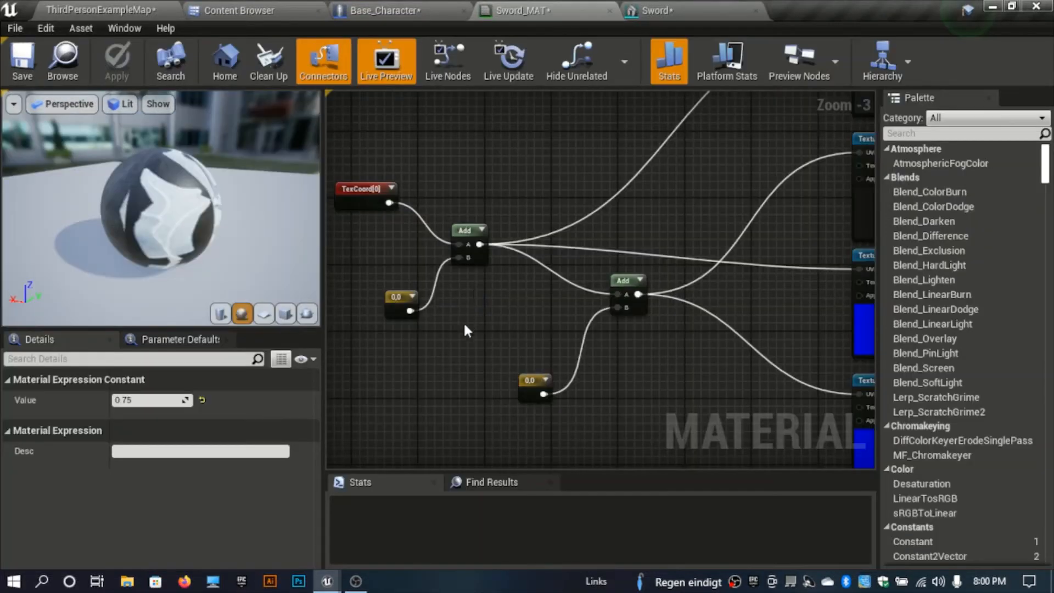
pyautogui.click(121, 3)
pyautogui.moveTo(403, 329); pyautogui.dragTo(374, 233, button='right')
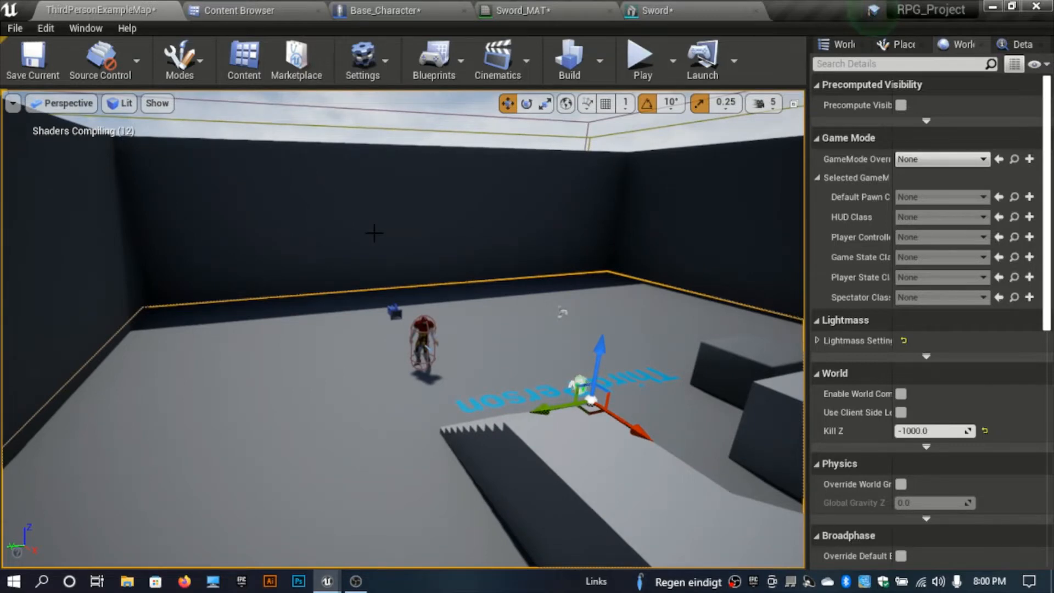
pyautogui.moveTo(291, 317); pyautogui.dragTo(287, 320, button='right')
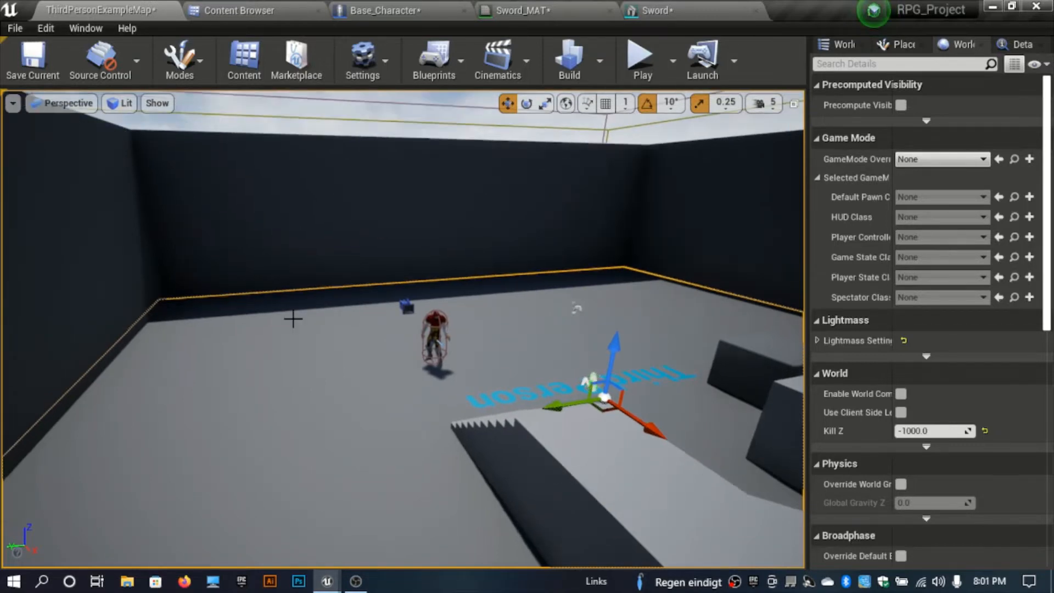
# Return to the Sword mesh and examine the texture transition along the blade.
pyautogui.click(623, 10)
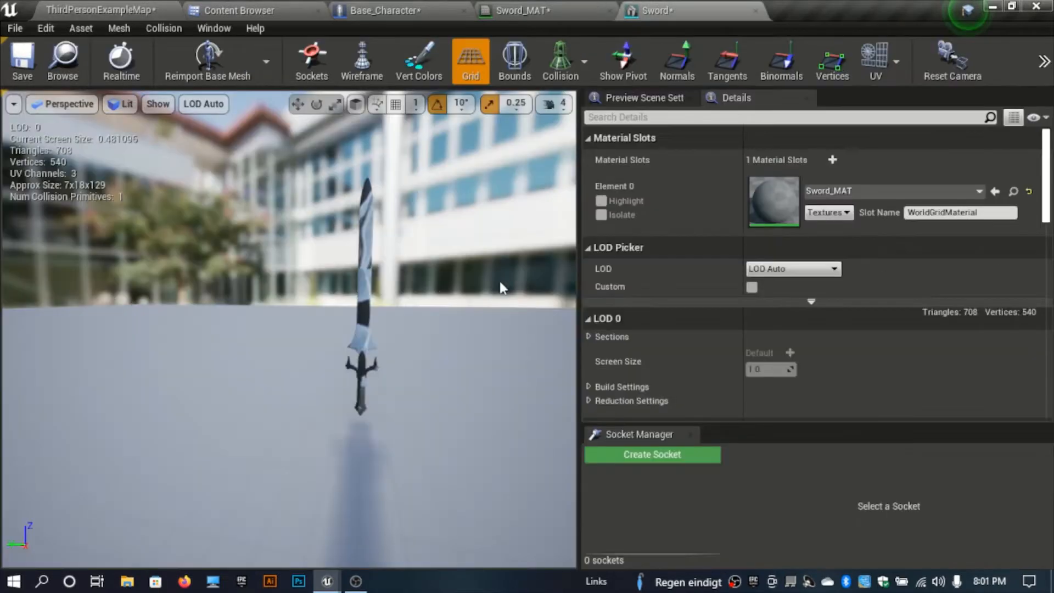
pyautogui.moveTo(289, 329)
pyautogui.mouseDown(button='right')
pyautogui.moveTo(279, 308)
pyautogui.moveTo(278, 327)
pyautogui.moveTo(303, 315)
pyautogui.mouseUp(button='right')
# In Sword_MAT, set G to -1 on the Constant2Vector feeding the downstream Add node and to -2 on the one feeding the TexCoord's Add node.
pyautogui.click(555, 10)
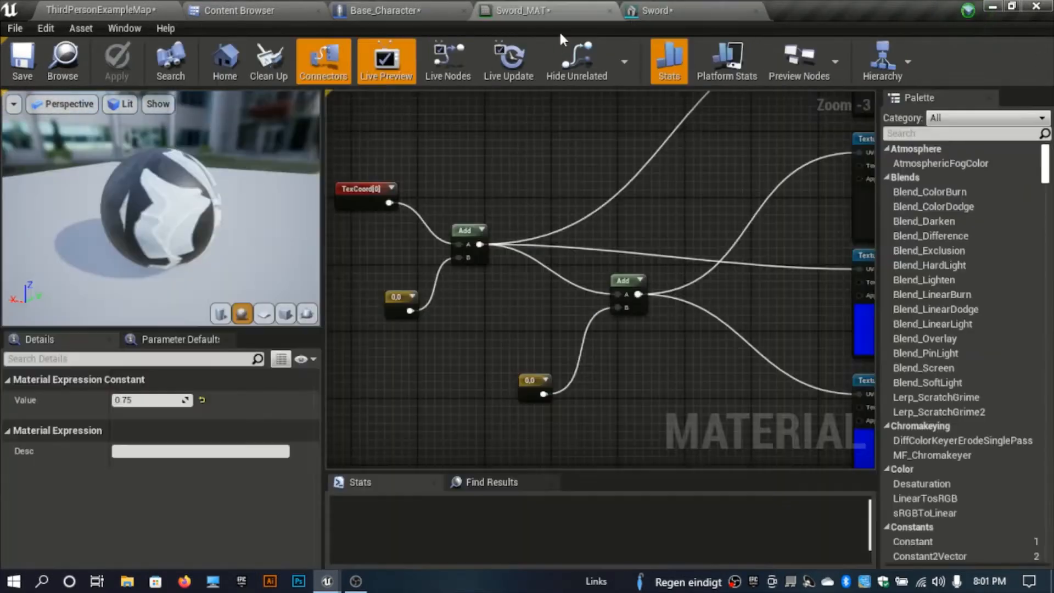
pyautogui.moveTo(499, 312); pyautogui.dragTo(519, 330, button='right')
pyautogui.click(548, 409)
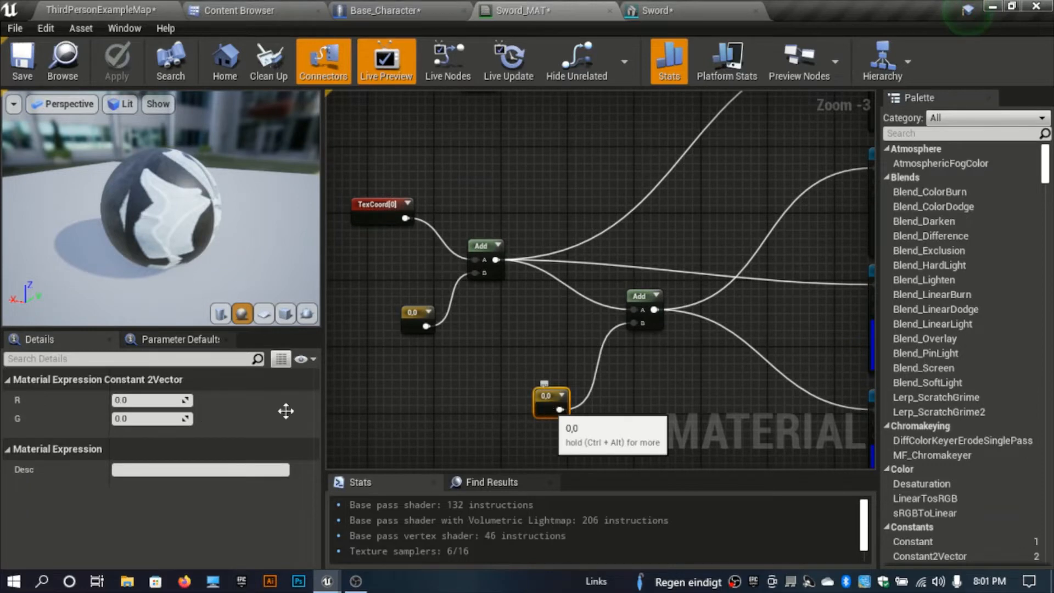
pyautogui.click(143, 418)
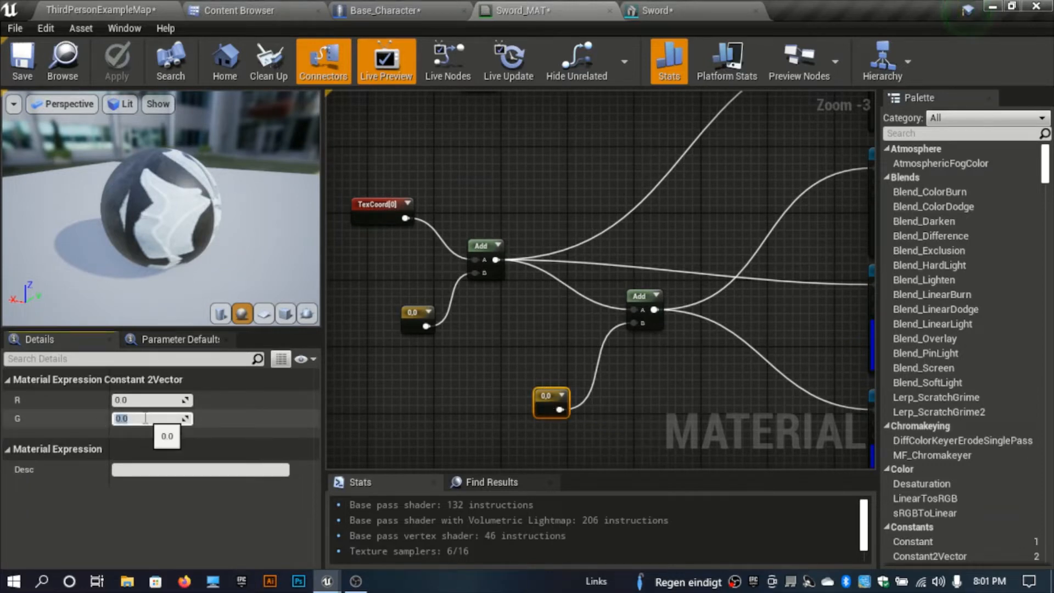
pyautogui.click(417, 318)
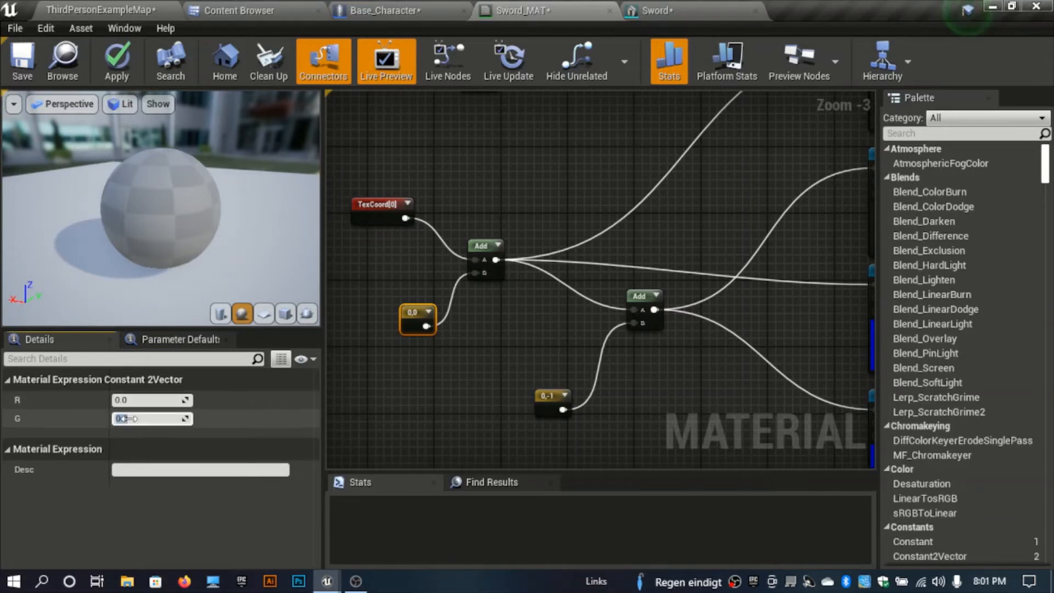
pyautogui.write('-2')
pyautogui.click(341, 437)
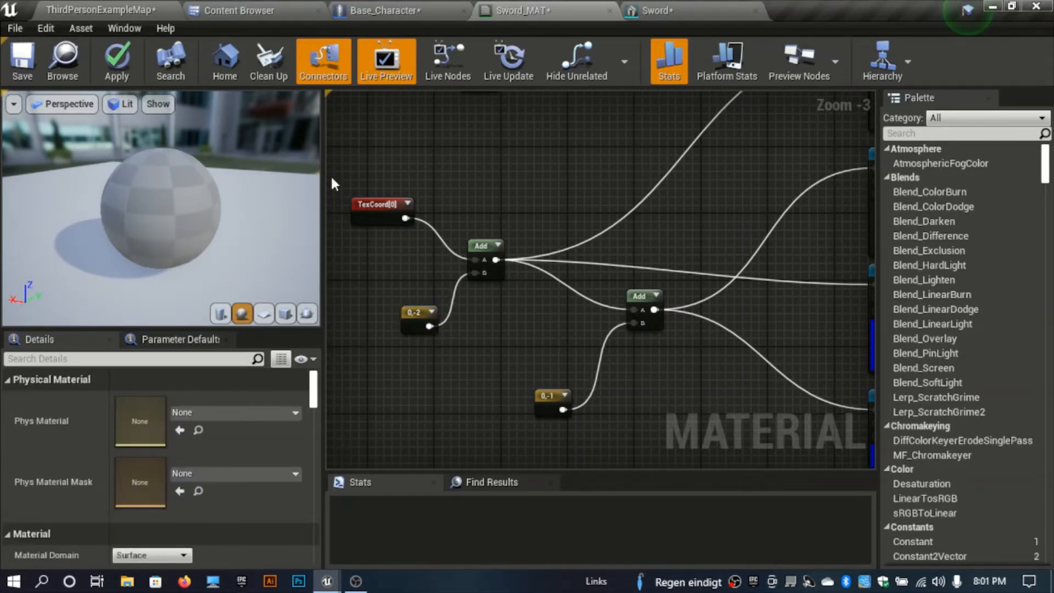
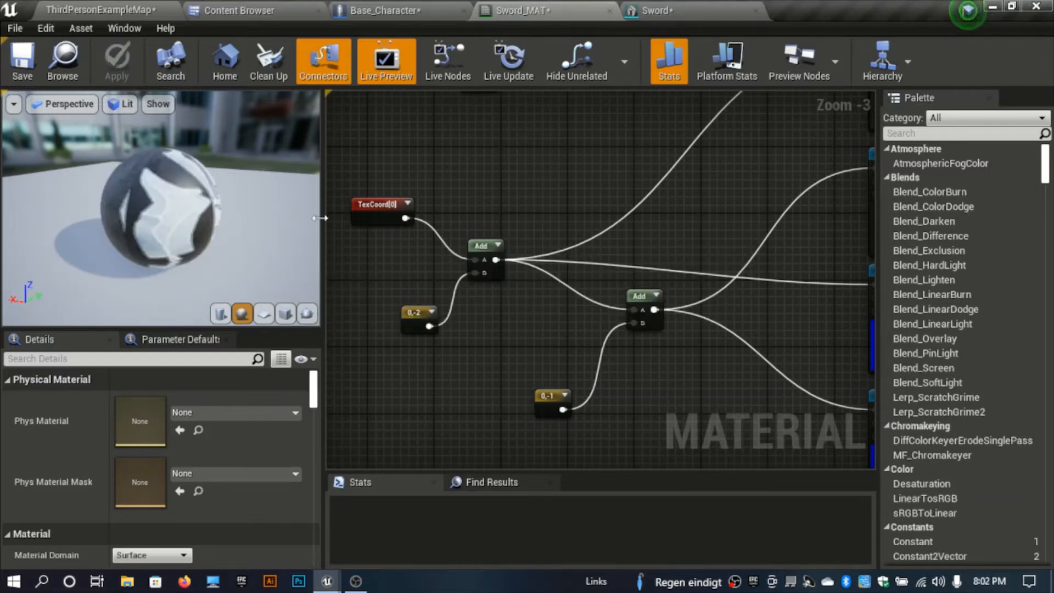
# Examine the updated Sword_MAT on the preview sphere and on the Sword mesh.
pyautogui.moveTo(178, 217); pyautogui.dragTo(233, 217)
pyautogui.moveTo(664, 247); pyautogui.dragTo(648, 234, button='right')
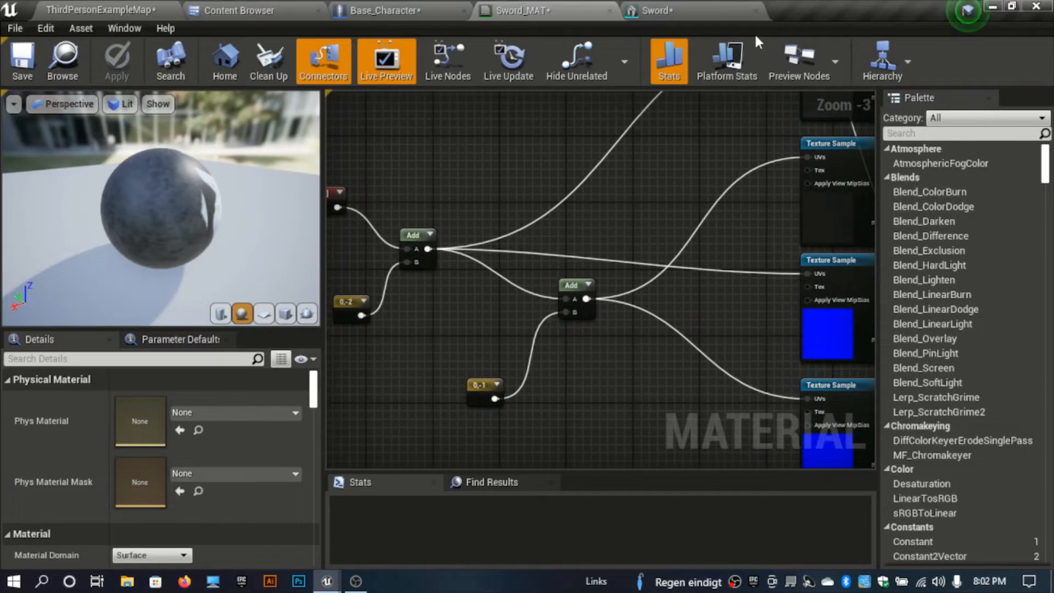
pyautogui.click(722, 7)
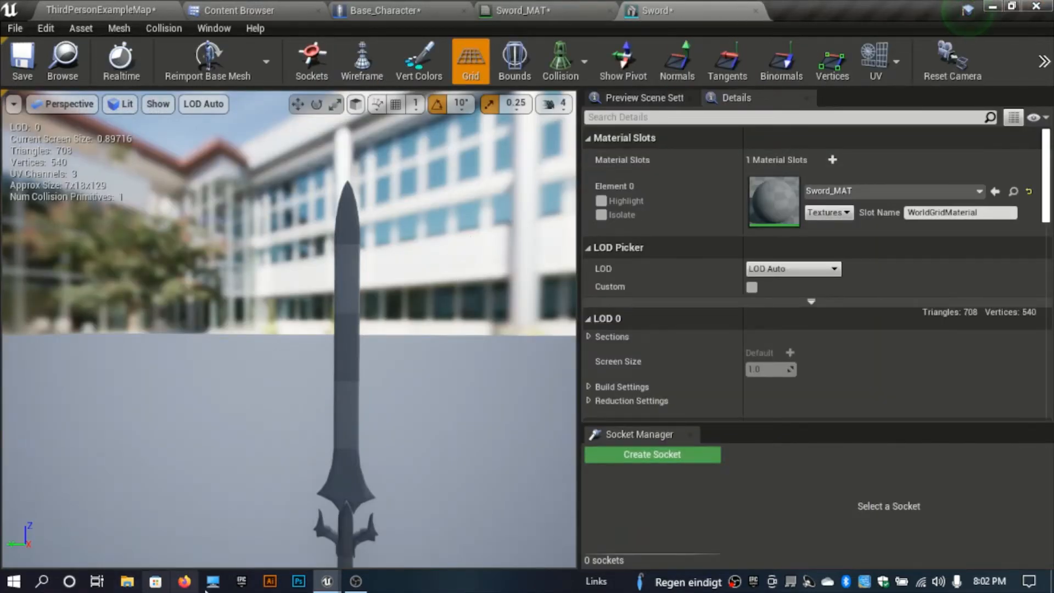
pyautogui.scroll(3, 419, 279)
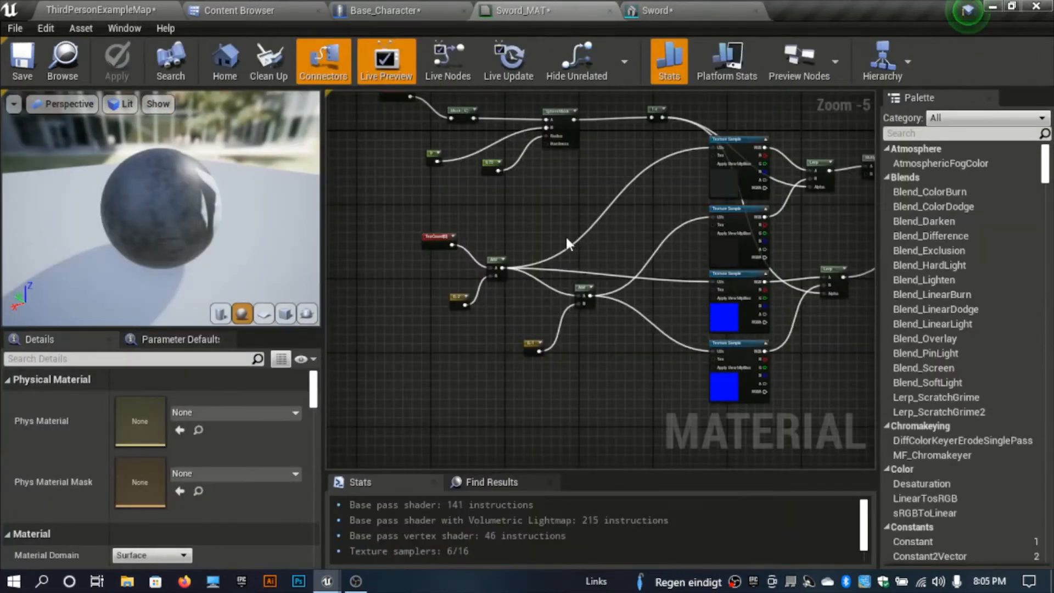
# In Sword_MAT, set UTiling and VTiling to 4 on the TexCoord node feeding the texture samples' Add node.
pyautogui.scroll(2, 520, 312)
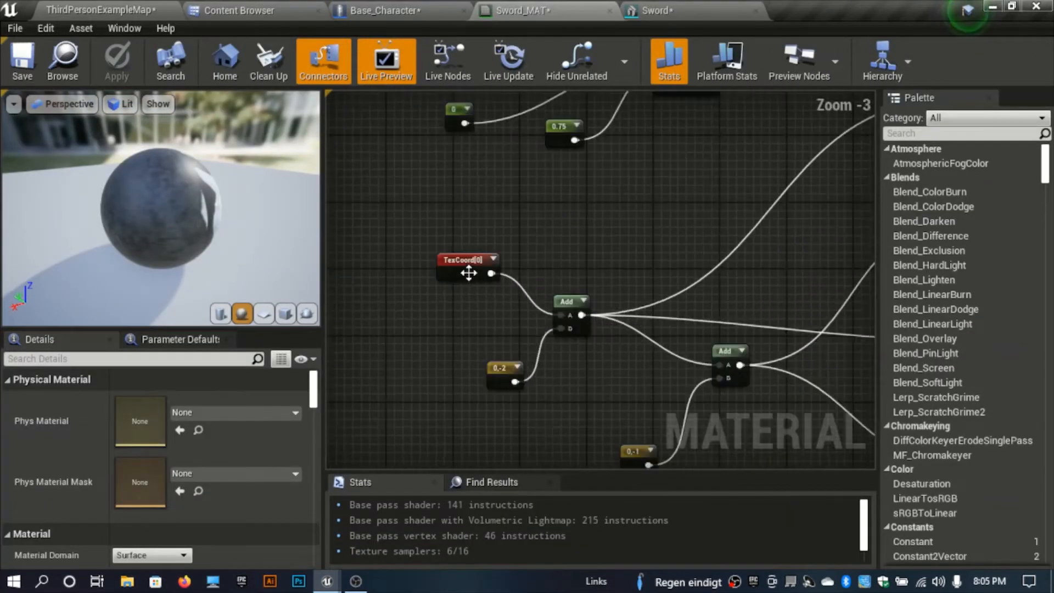
pyautogui.click(468, 273)
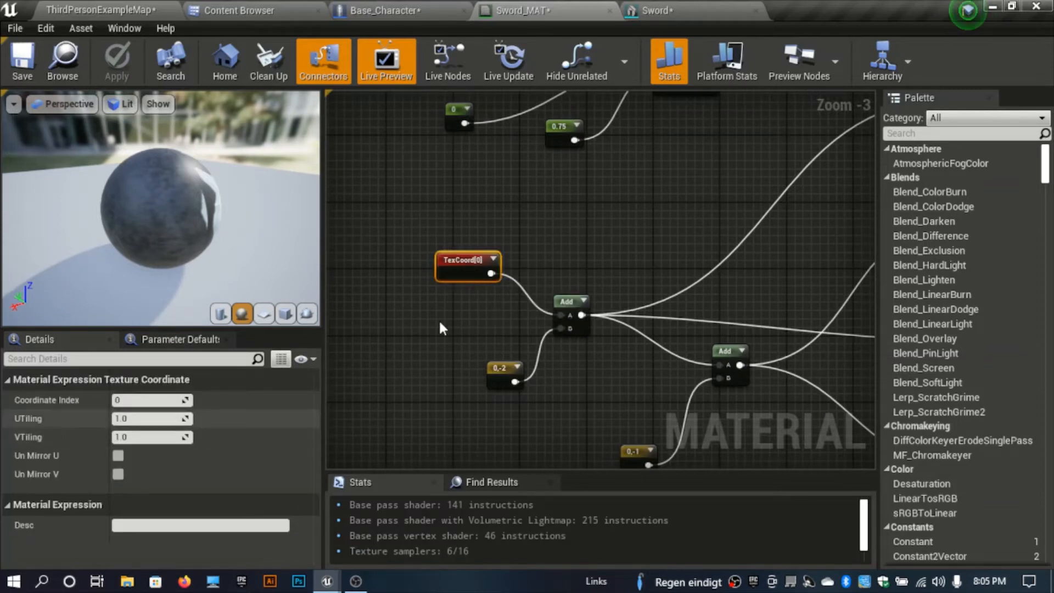
pyautogui.moveTo(601, 254); pyautogui.dragTo(575, 290, button='right')
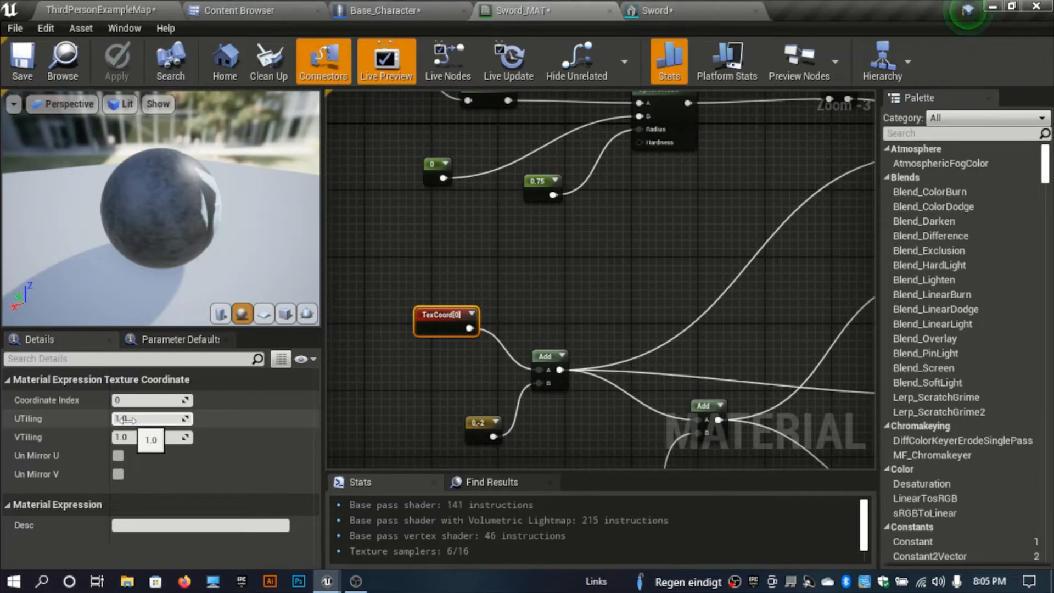
pyautogui.click(289, 449)
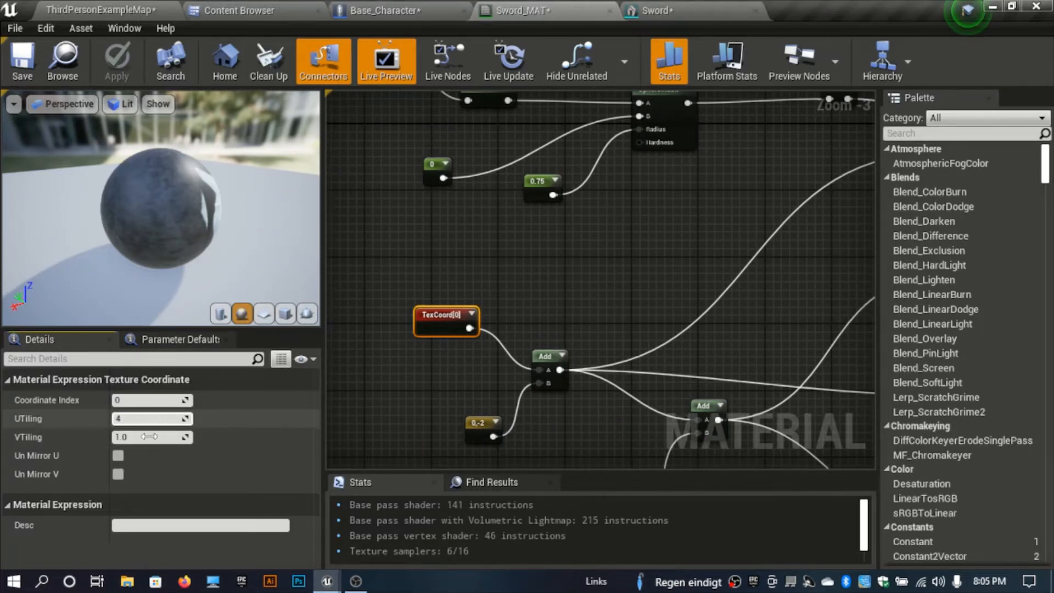
pyautogui.click(149, 436)
pyautogui.write('4')
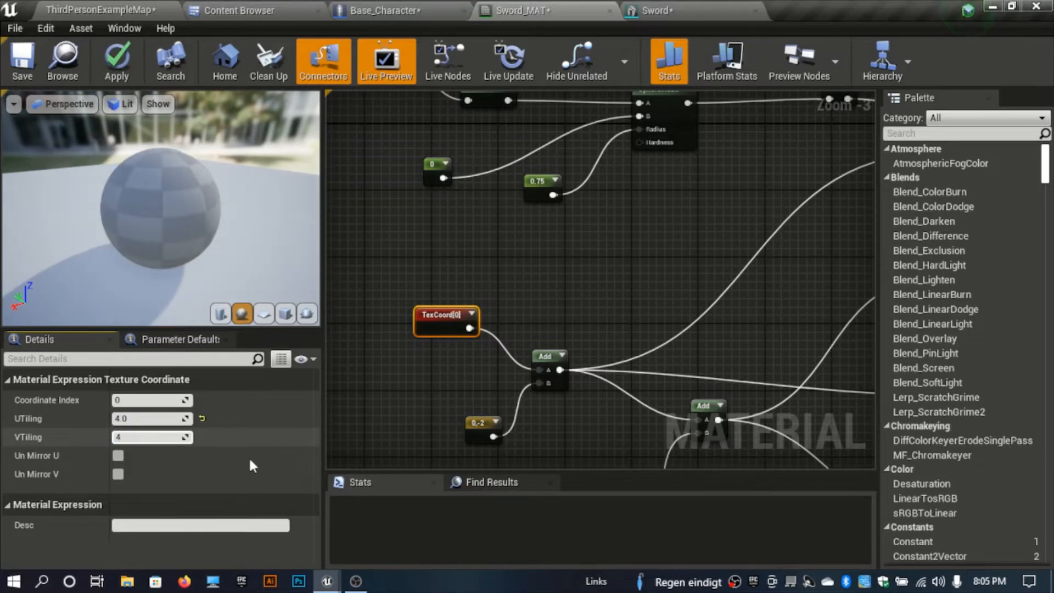
pyautogui.click(393, 421)
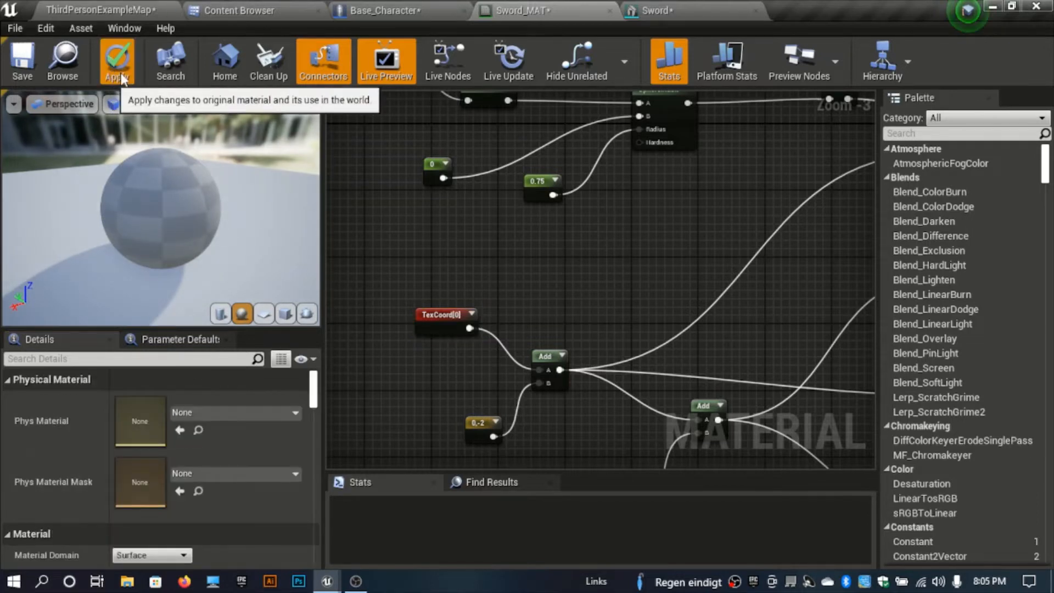
# Apply the new tiling to Sword_MAT and examine it on the preview sphere and the Sword mesh, returning to the SphereMask nodes.
pyautogui.click(110, 58)
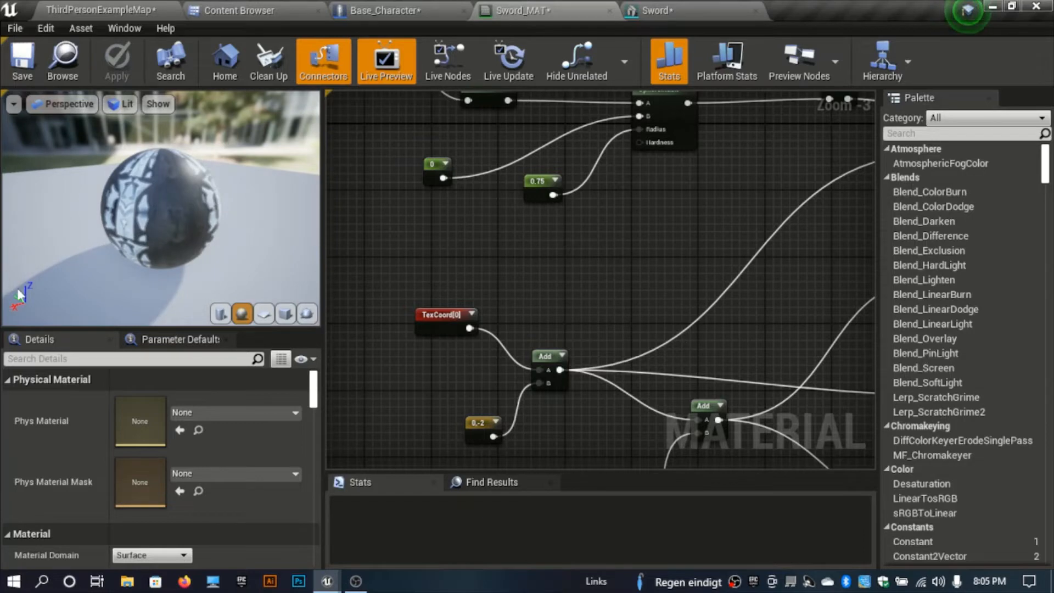
pyautogui.moveTo(159, 209); pyautogui.dragTo(217, 225)
pyautogui.click(690, 2)
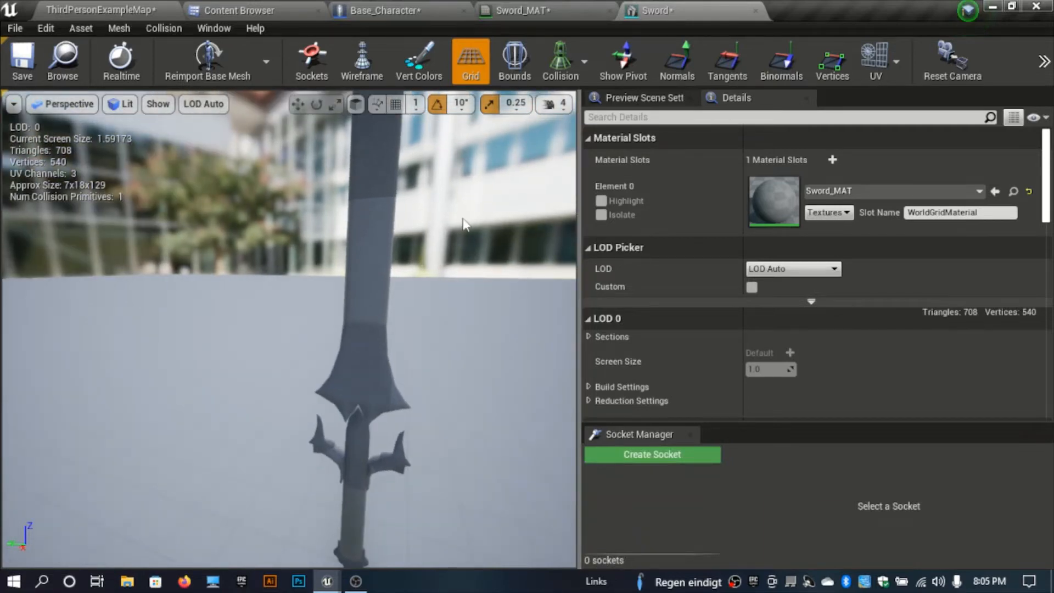
pyautogui.moveTo(377, 255); pyautogui.dragTo(415, 241, button='right')
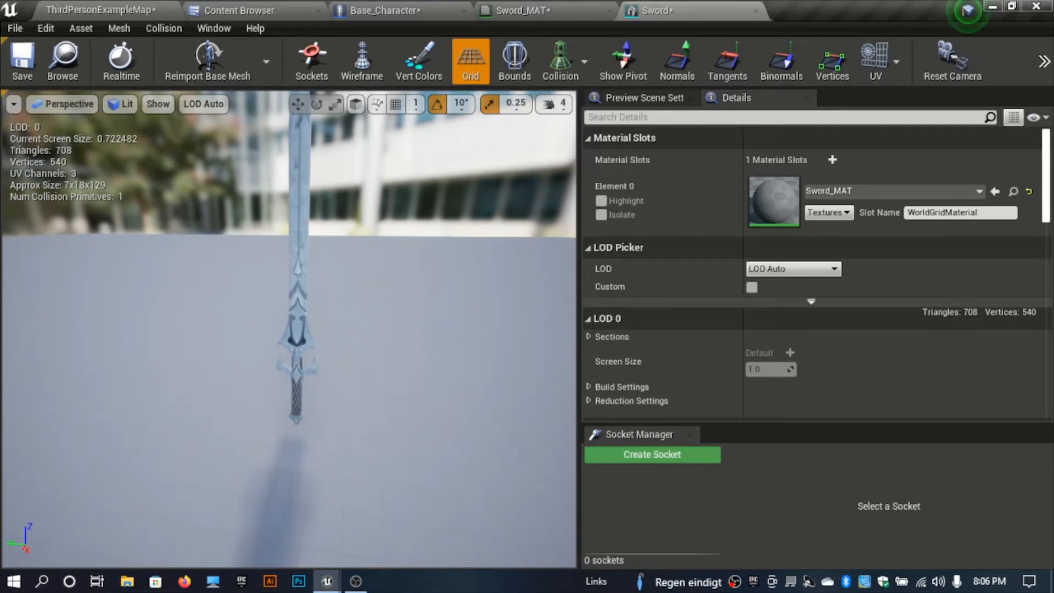
pyautogui.moveTo(297, 330); pyautogui.dragTo(403, 242, button='right')
pyautogui.click(544, 10)
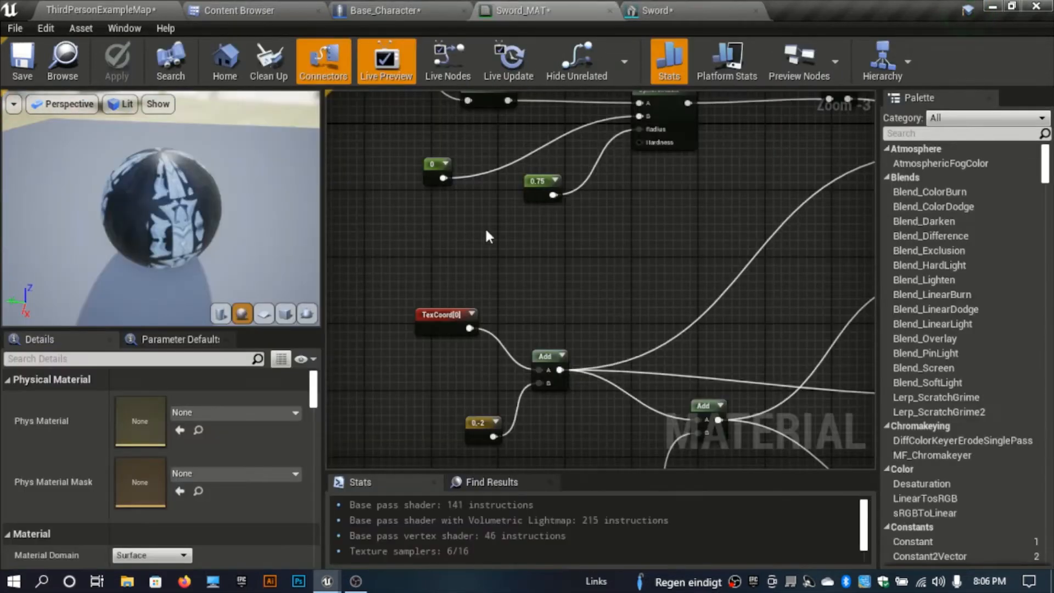
pyautogui.moveTo(487, 236); pyautogui.dragTo(483, 376, button='right')
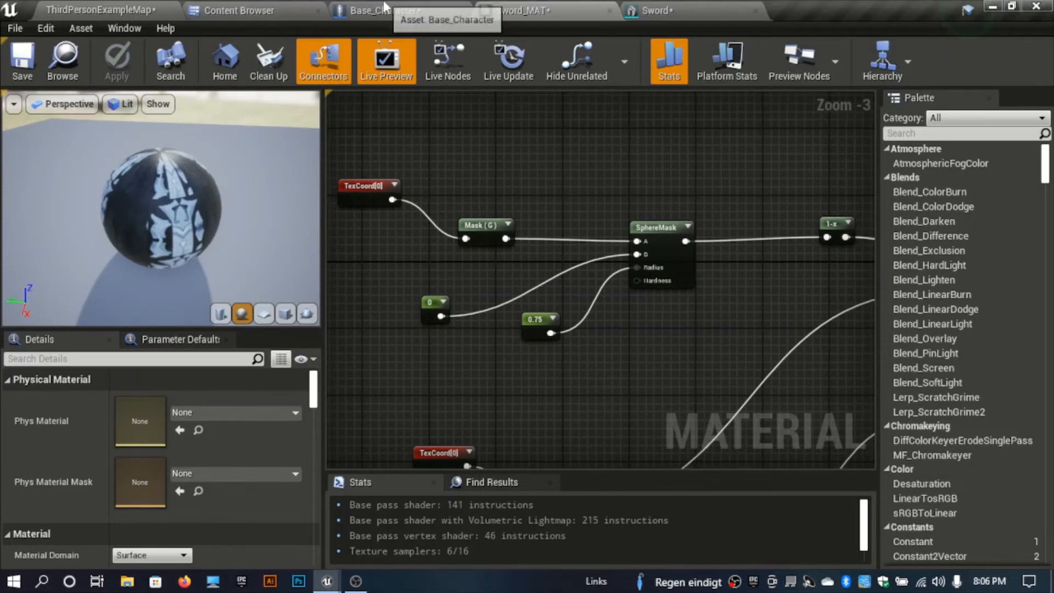
# In Base_Character, enable Pause Anims in the Mesh component's advanced animation settings and keep that component selected.
pyautogui.click(383, 4)
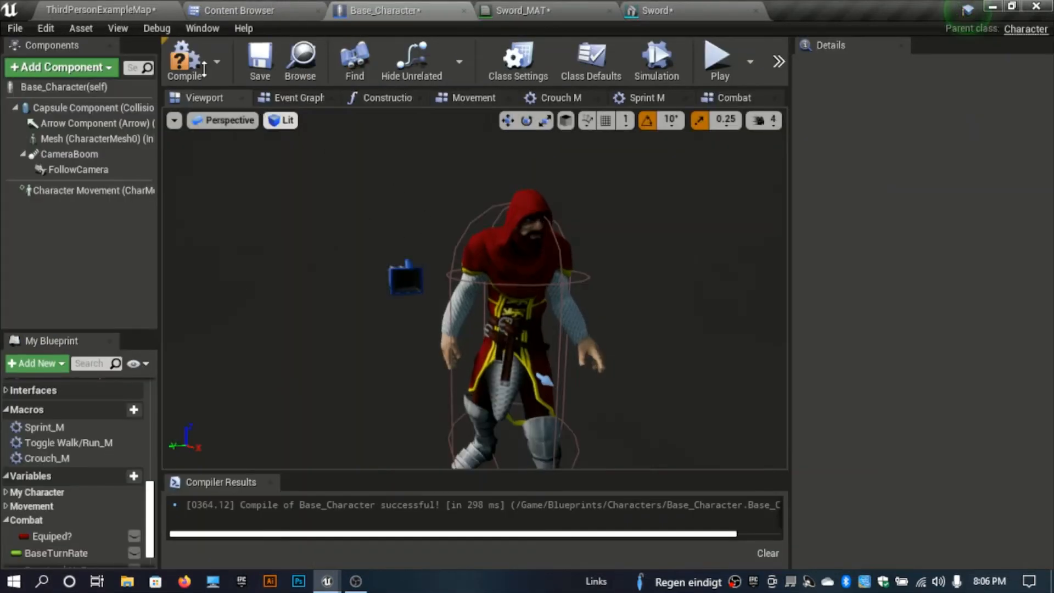
pyautogui.click(83, 139)
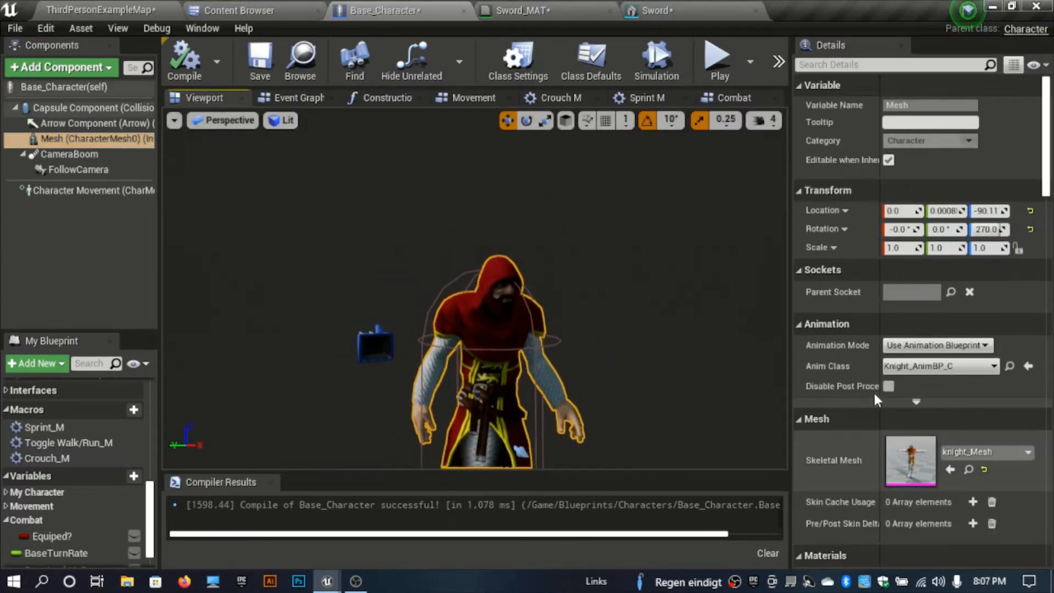
pyautogui.click(914, 402)
pyautogui.click(888, 431)
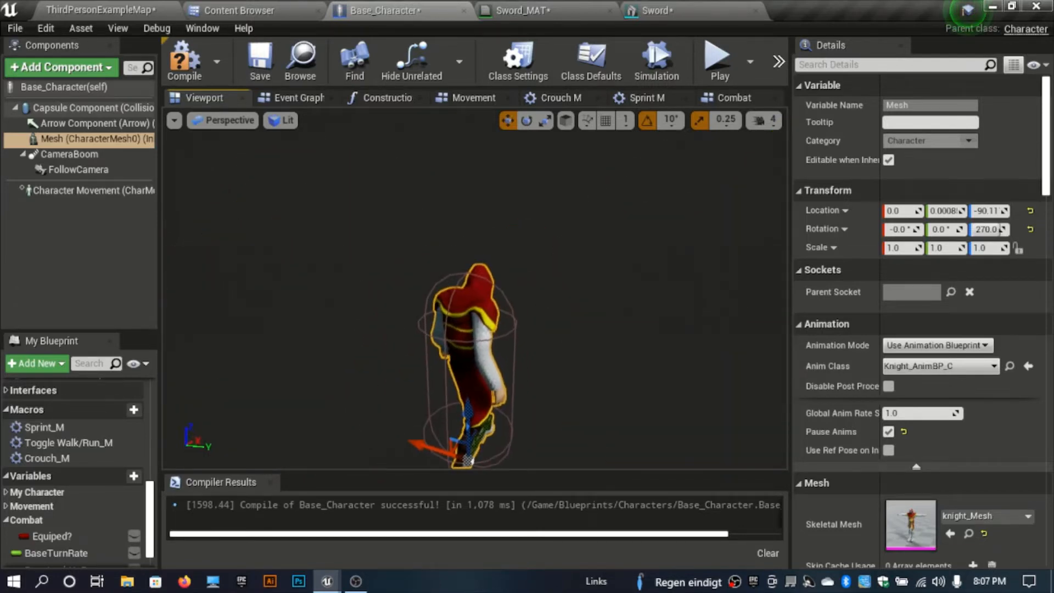
pyautogui.click(83, 139)
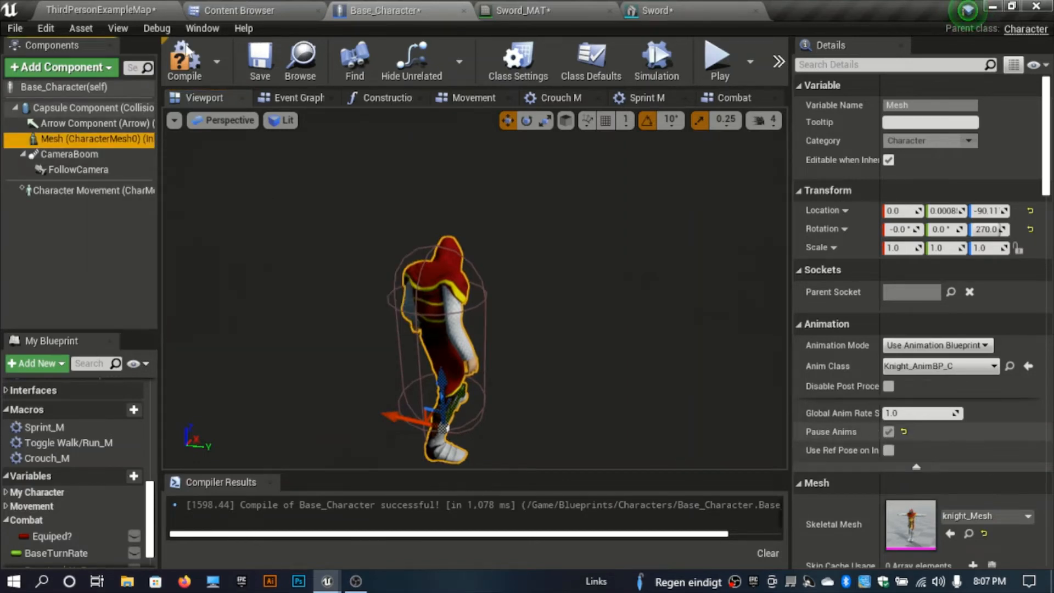
# Add a Scene component under the character's Mesh and name it Sword_Sheath.
pyautogui.click(59, 67)
pyautogui.write('sc')
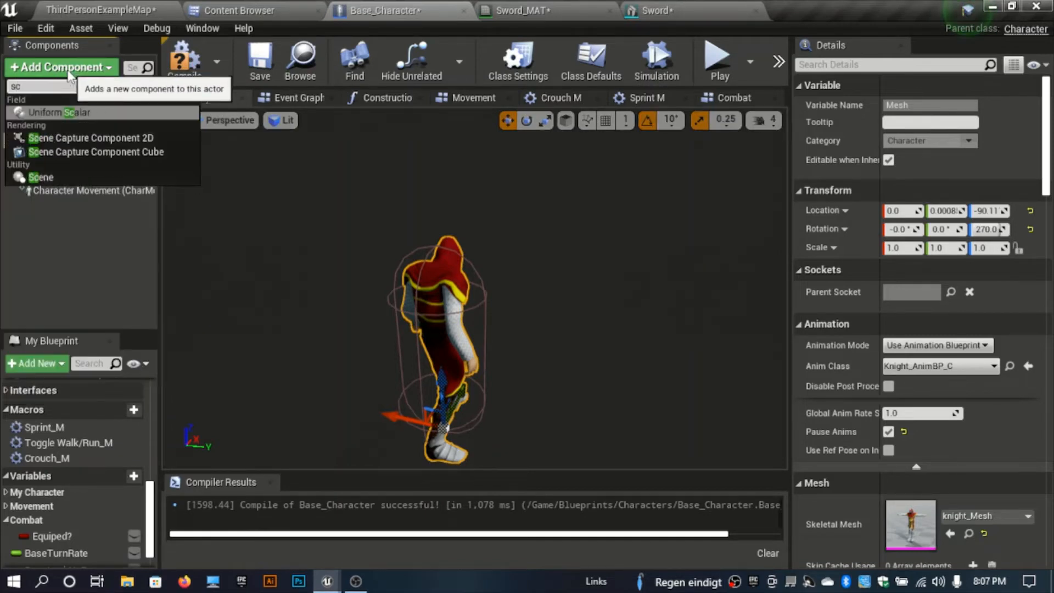
pyautogui.write('e')
pyautogui.click(71, 145)
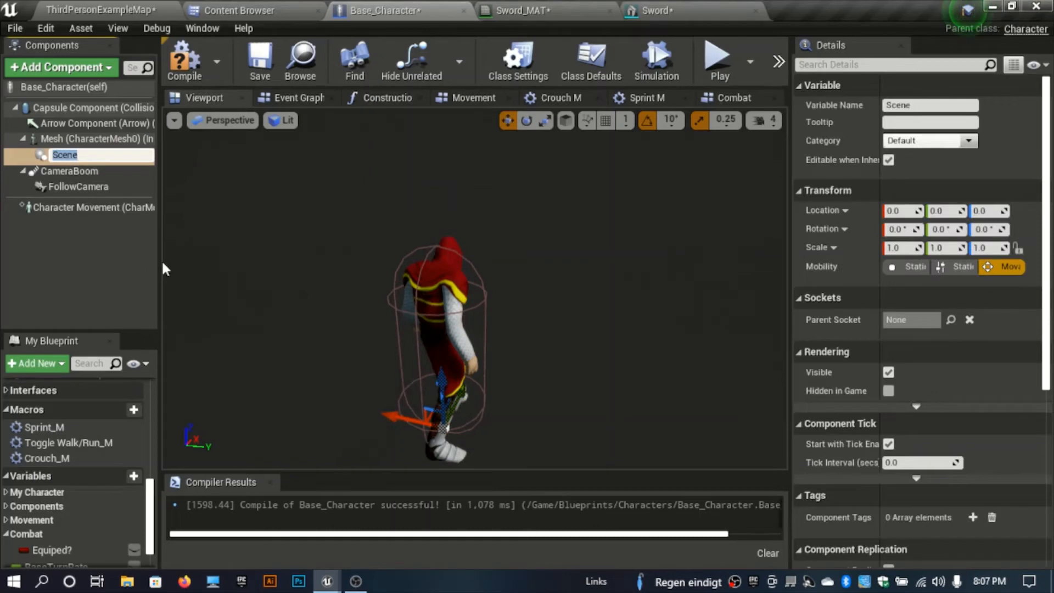
pyautogui.write('Sword_Sheath')
pyautogui.press('Return')
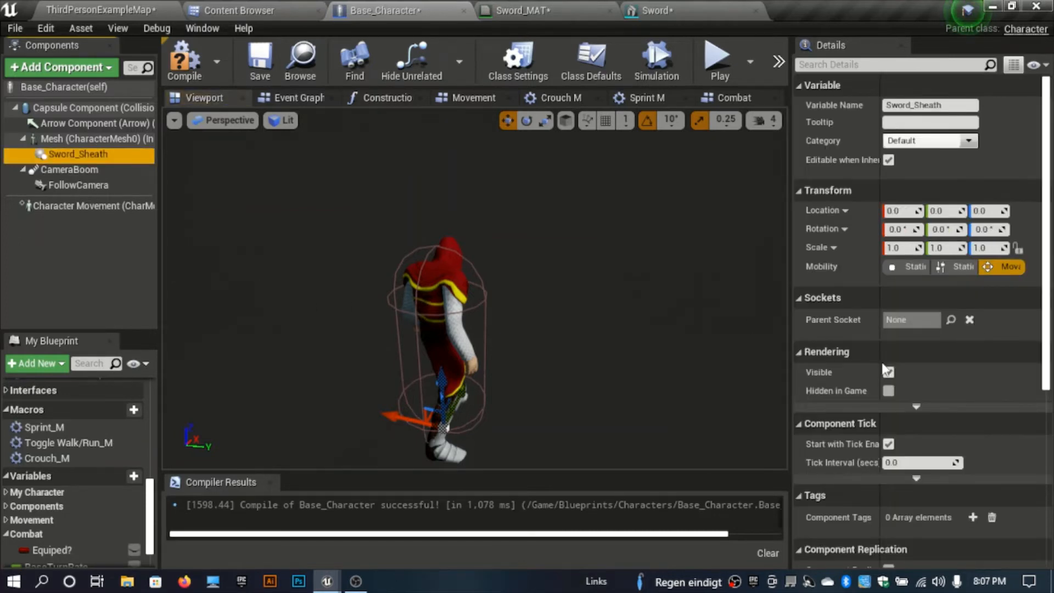
# Add a Static Mesh component under Sword_Sheath and name it Sword.
pyautogui.click(71, 67)
pyautogui.write('stat')
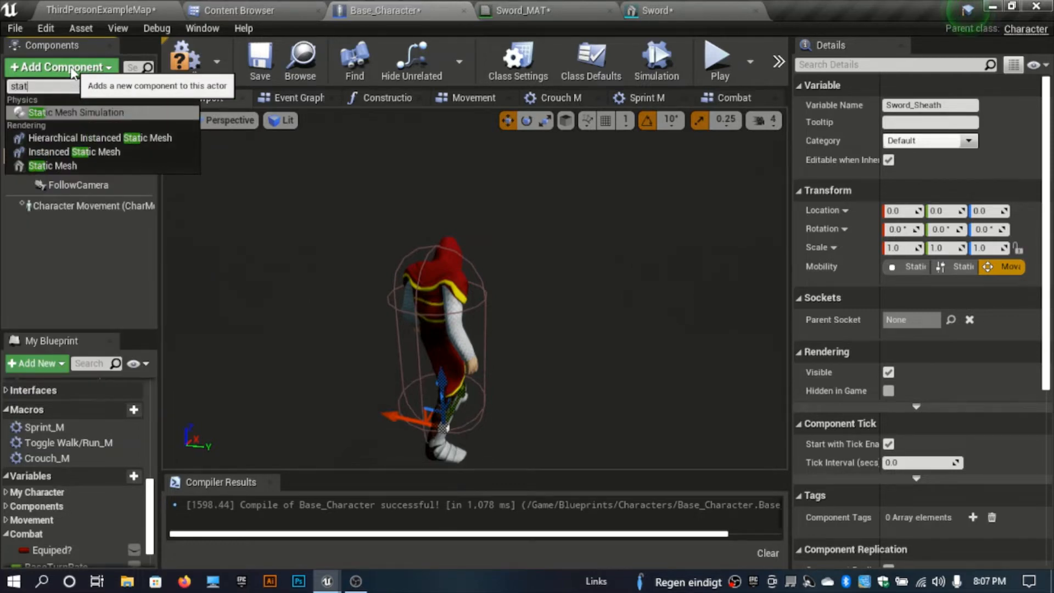
pyautogui.click(63, 166)
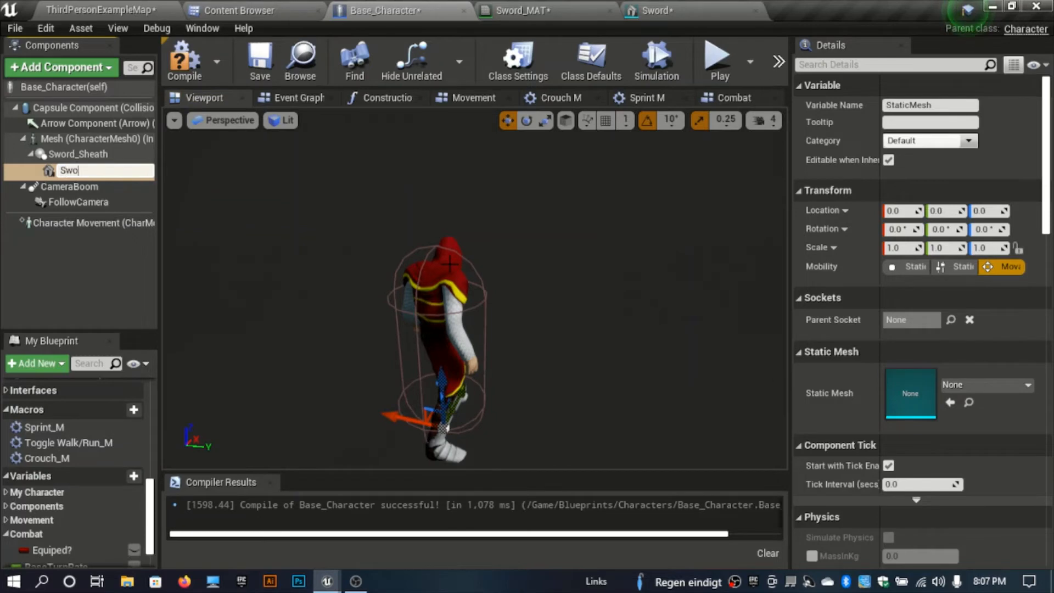
pyautogui.write('Sword')
pyautogui.press('Return')
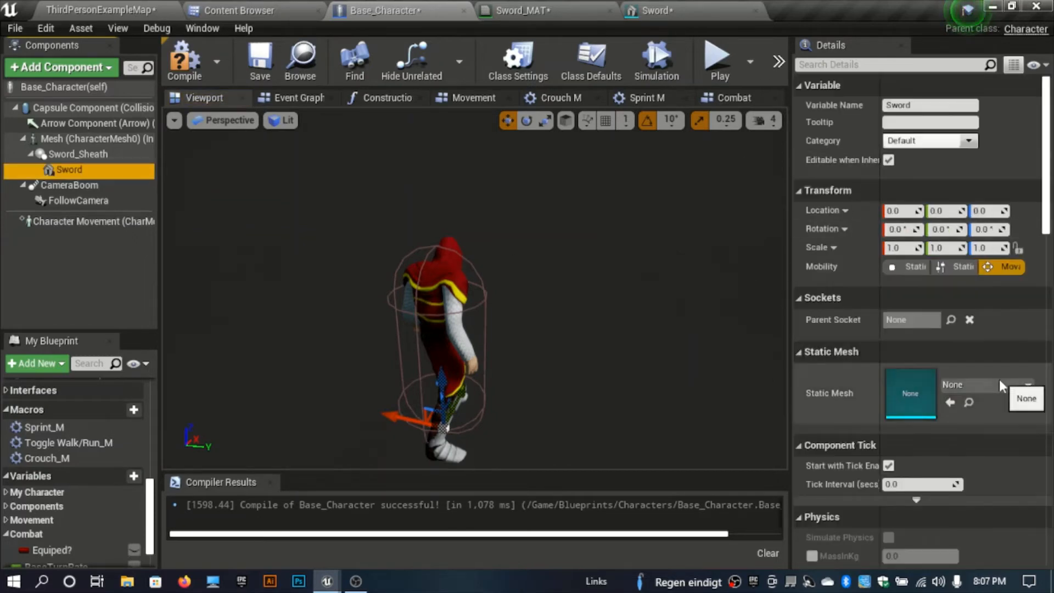
# Assign the Sword static mesh asset to the Sword component.
pyautogui.click(998, 383)
pyautogui.write('sword')
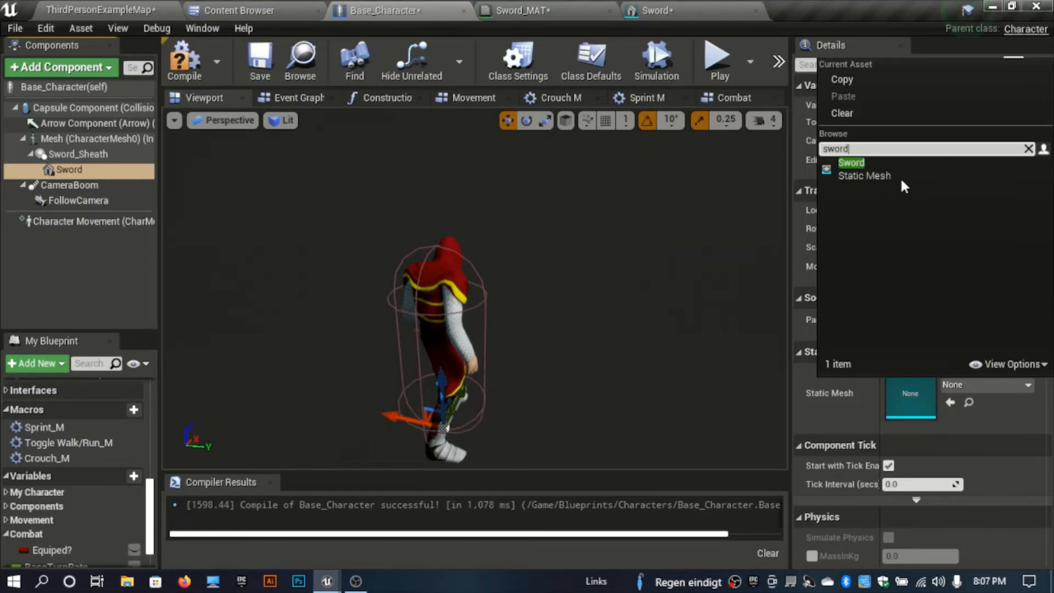
pyautogui.click(900, 176)
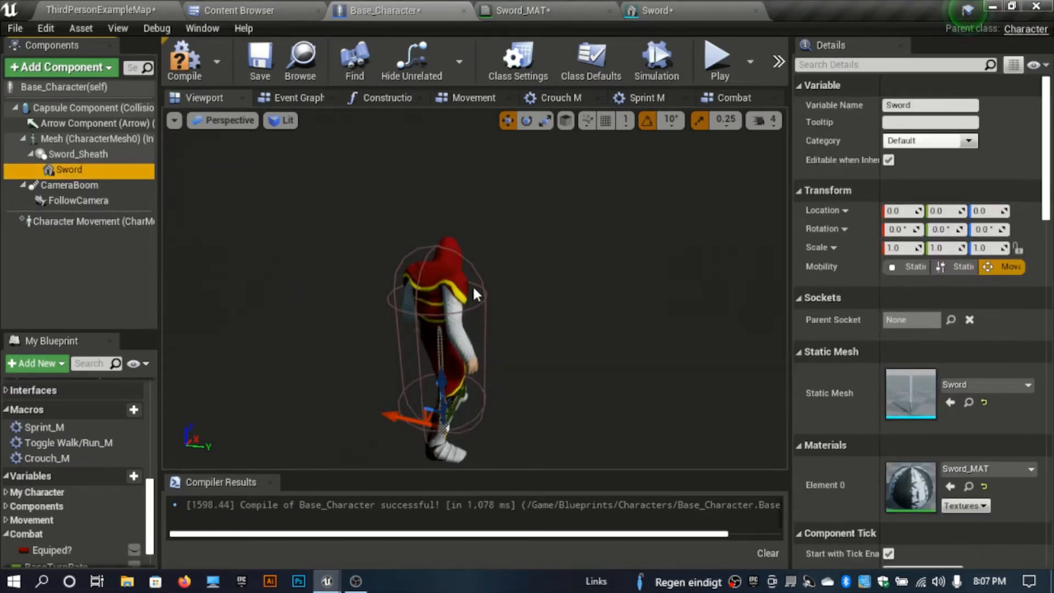
# Open the knight_Mesh skeletal mesh asset used by the character's Mesh component for editing.
pyautogui.moveTo(473, 294); pyautogui.dragTo(489, 360, button='right')
pyautogui.click(89, 137)
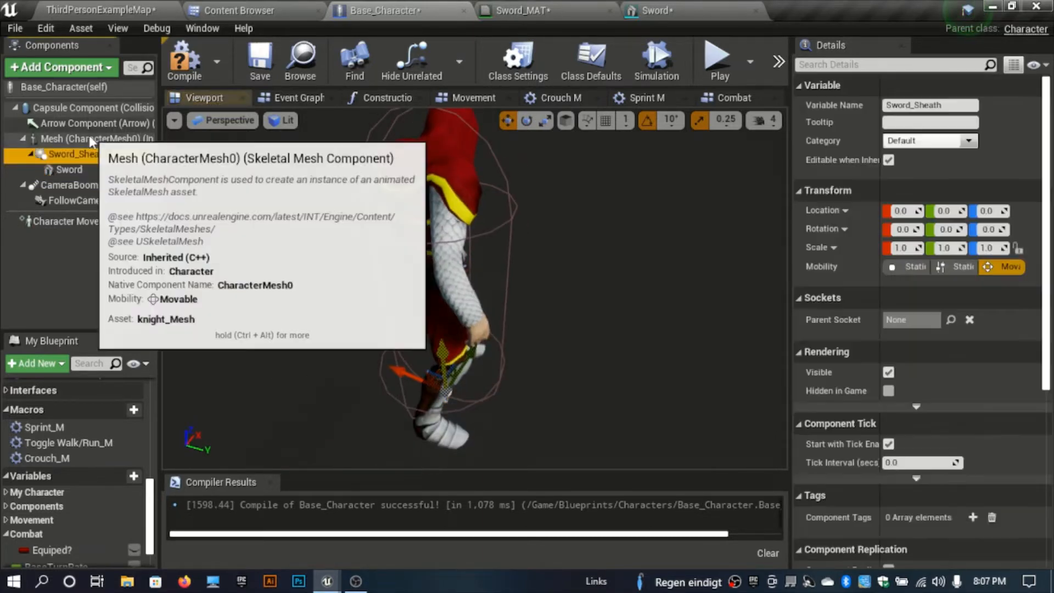
pyautogui.click(108, 154)
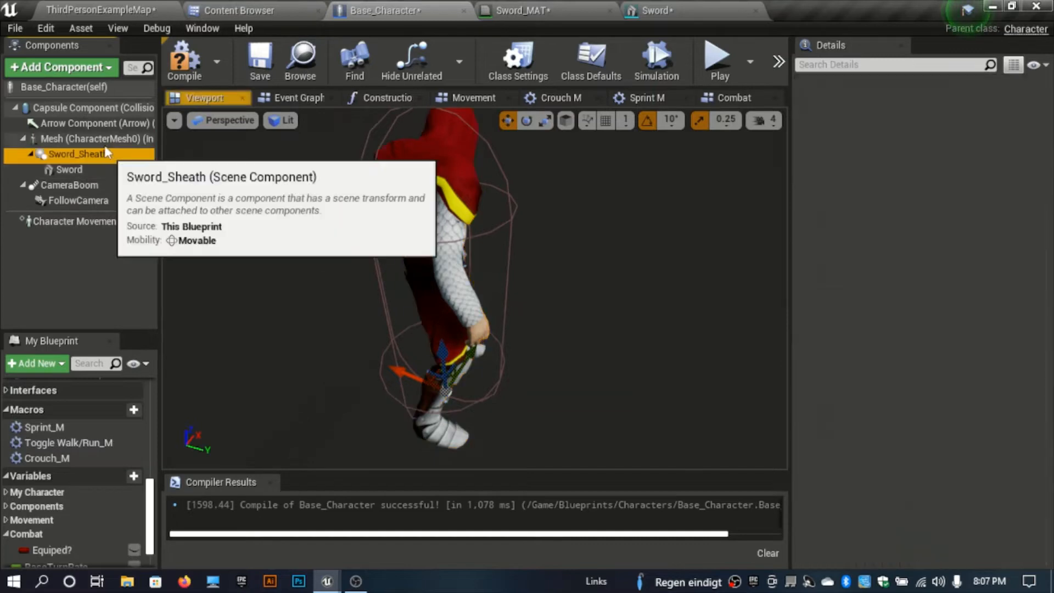
pyautogui.click(106, 141)
pyautogui.scroll(-3, 983, 348)
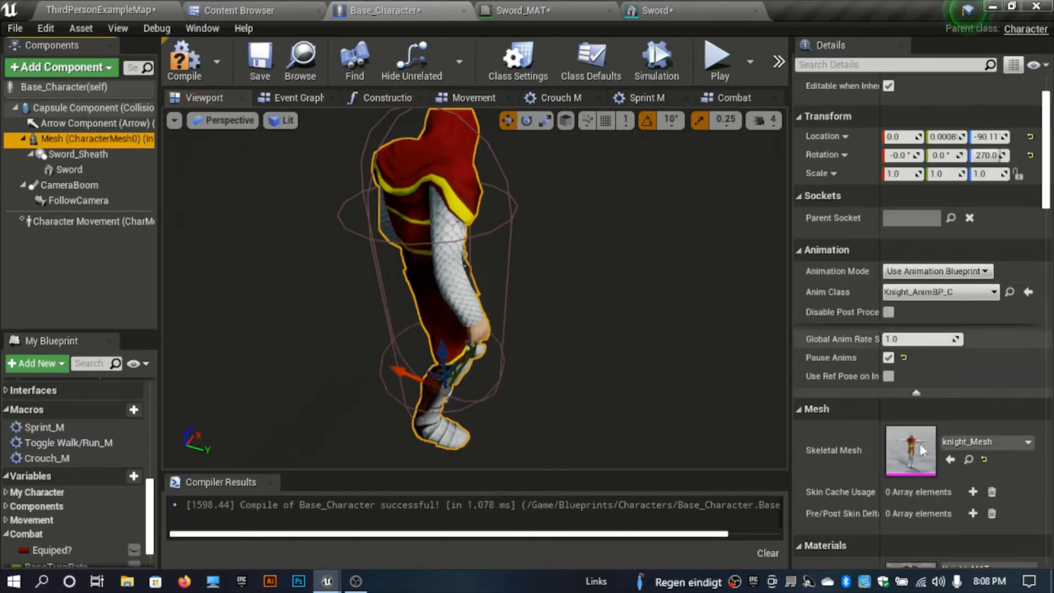
pyautogui.doubleClick(933, 464)
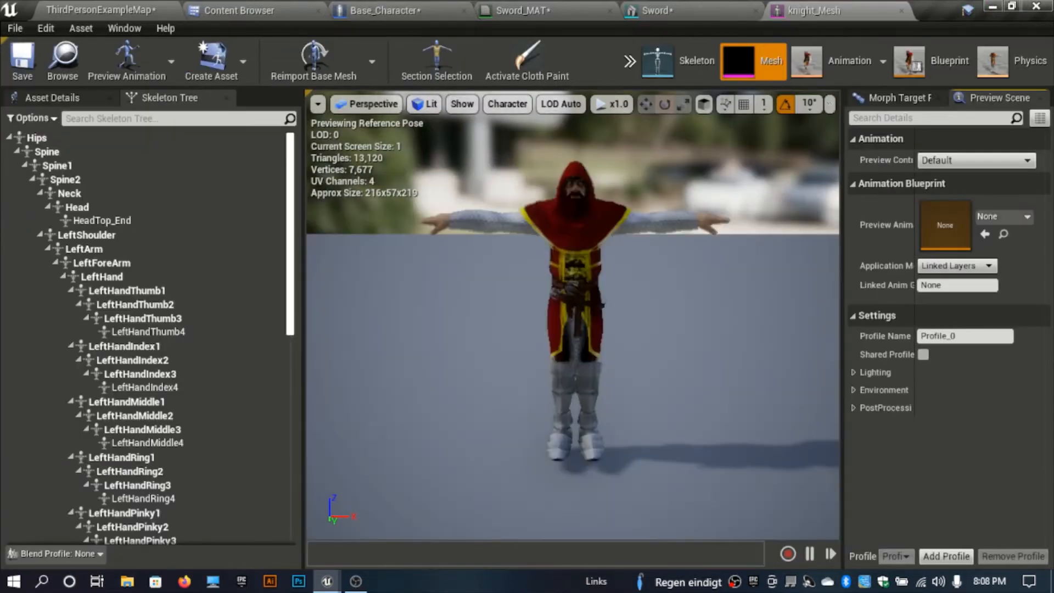
# Add a socket to the RightShoulder bone in the knight's skeleton.
pyautogui.moveTo(573, 314); pyautogui.dragTo(483, 314, button='right')
pyautogui.press('w')
pyautogui.press('w')
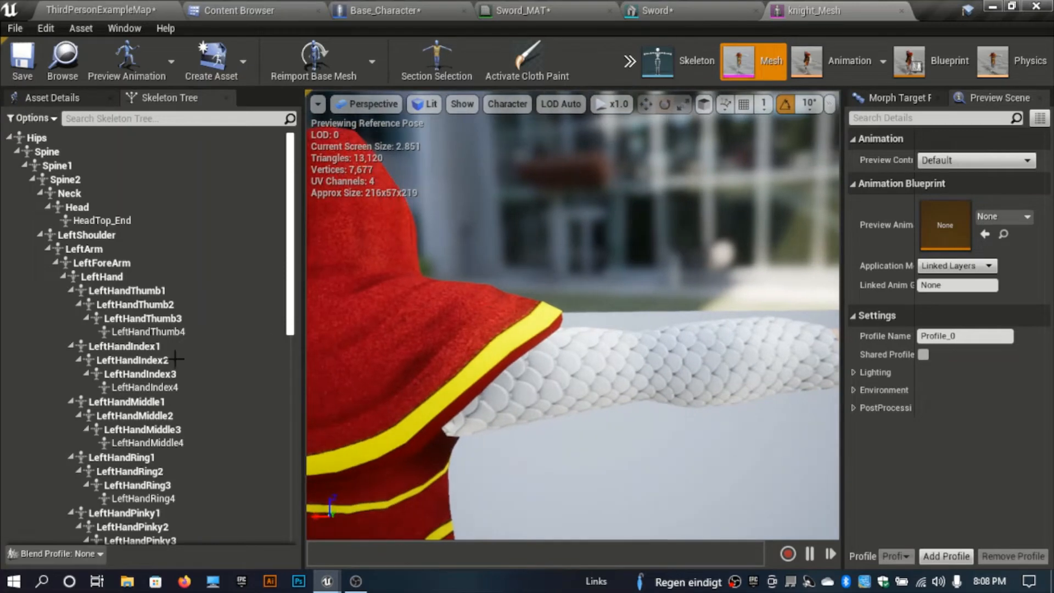
pyautogui.scroll(-5, 115, 472)
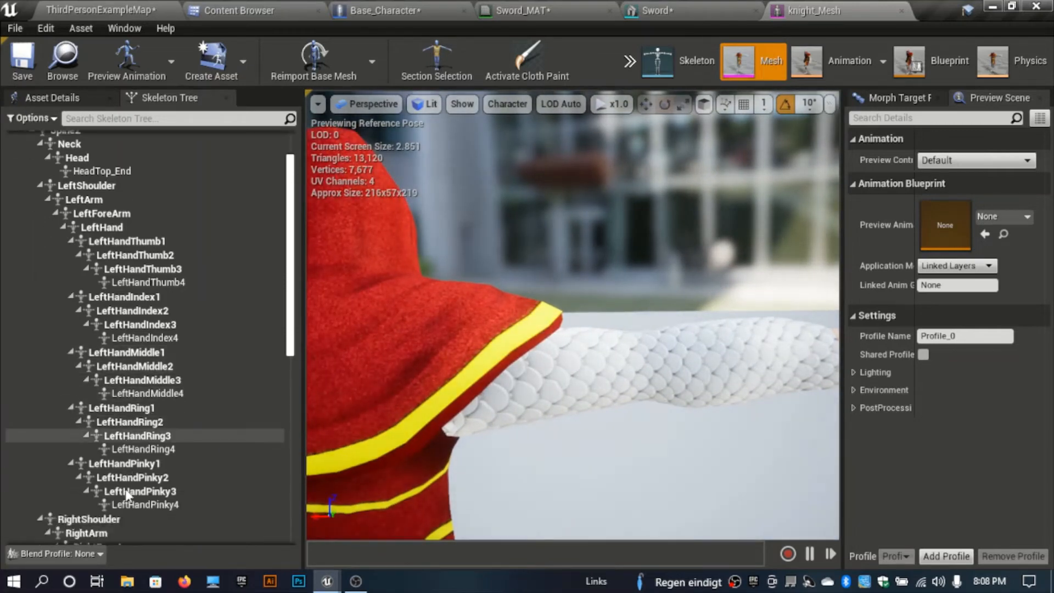
pyautogui.click(89, 420)
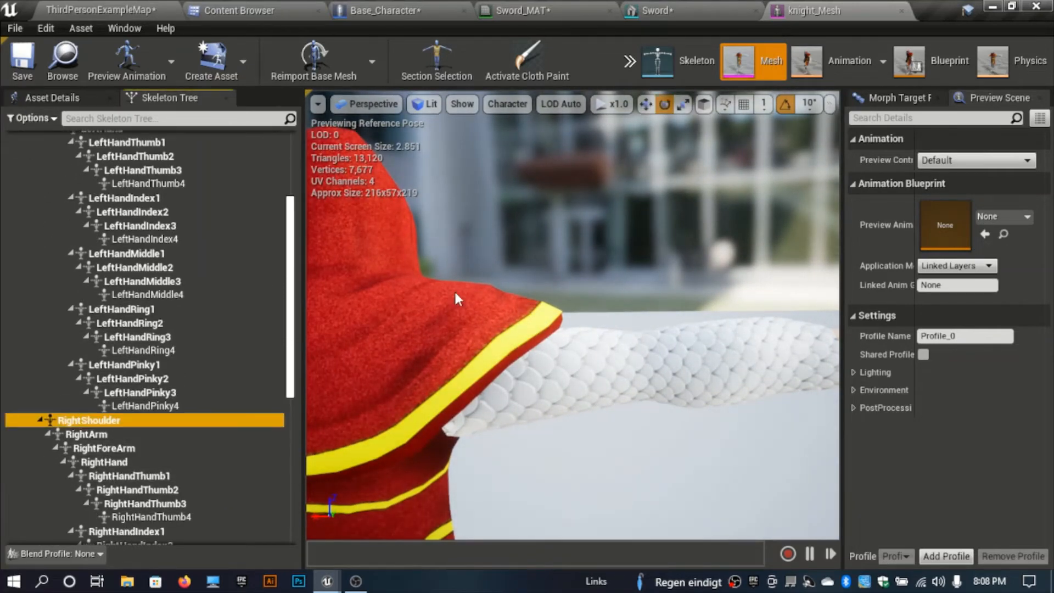
pyautogui.press('f')
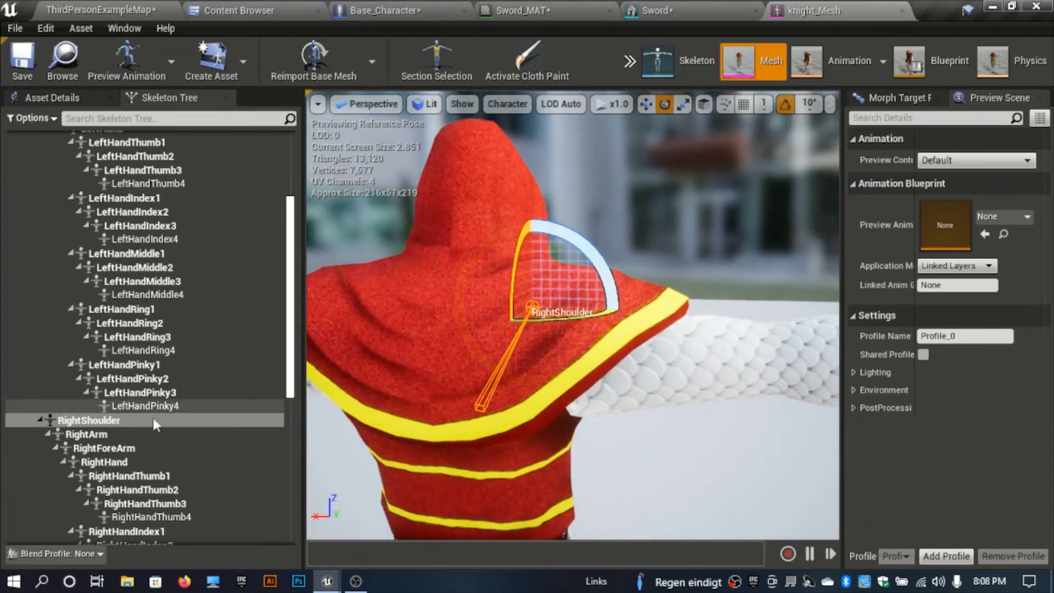
pyautogui.rightClick(142, 420)
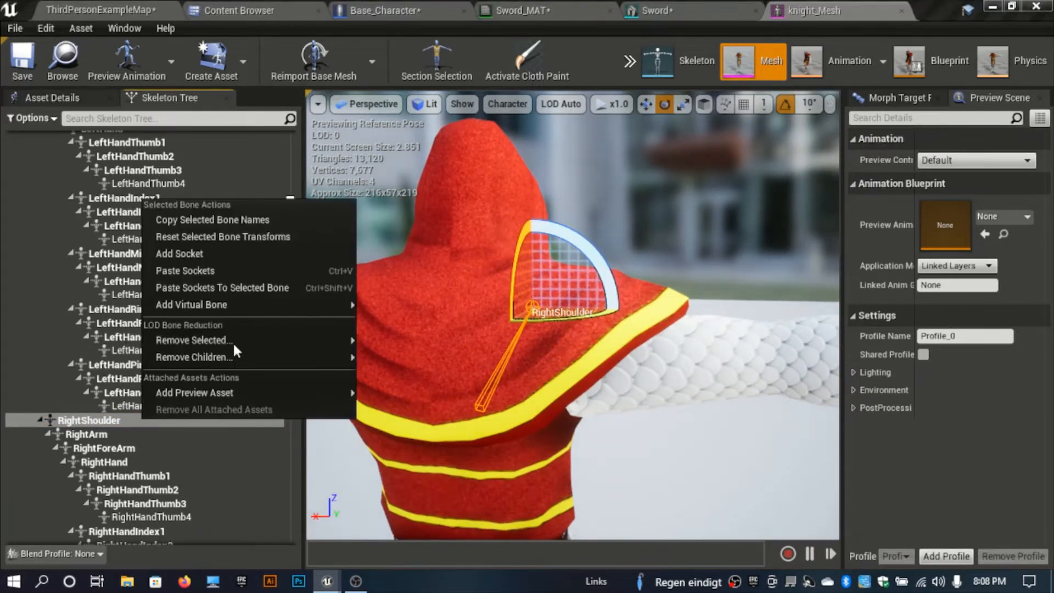
pyautogui.click(181, 253)
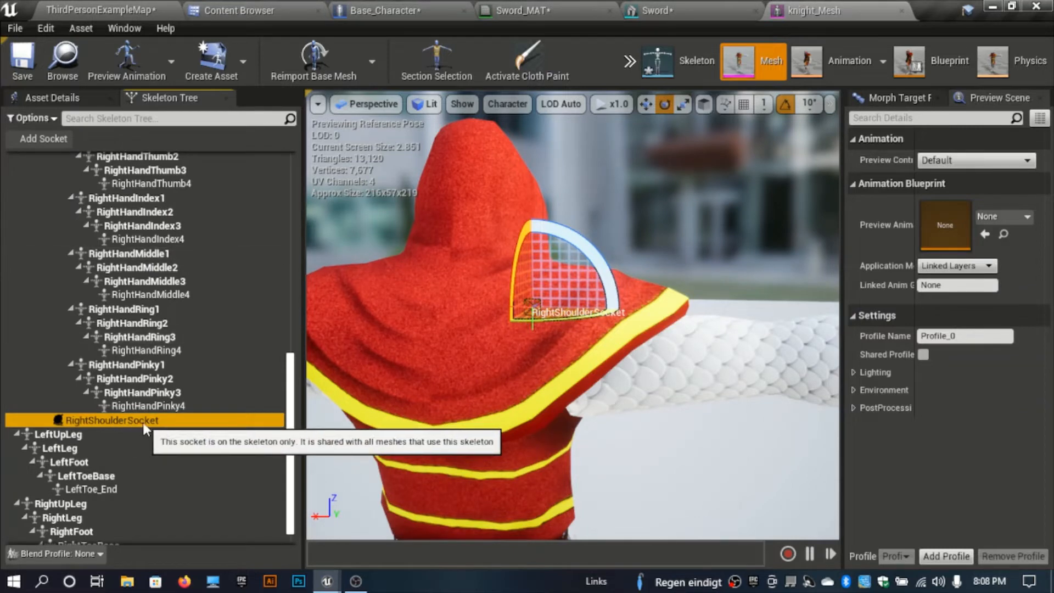
# Rename the new right shoulder socket to Sword Sheath.
pyautogui.click(167, 416)
pyautogui.write('Sw')
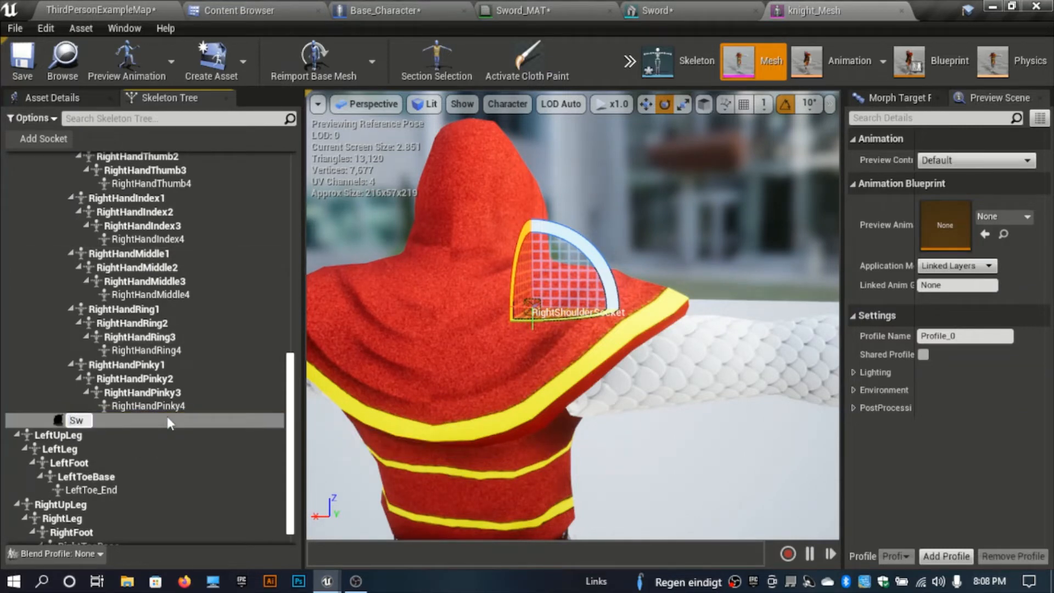
pyautogui.write('ord')
pyautogui.write('Sheath')
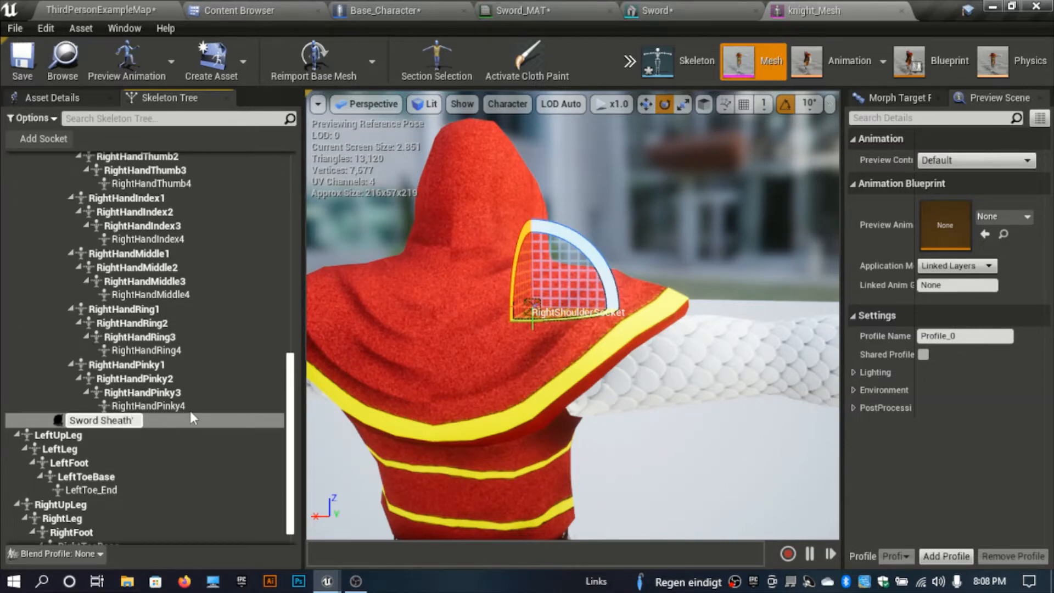
pyautogui.press('Return')
# Attach the Sword mesh to the Sword Sheath socket as a preview asset.
pyautogui.rightClick(162, 416)
pyautogui.moveTo(262, 391)
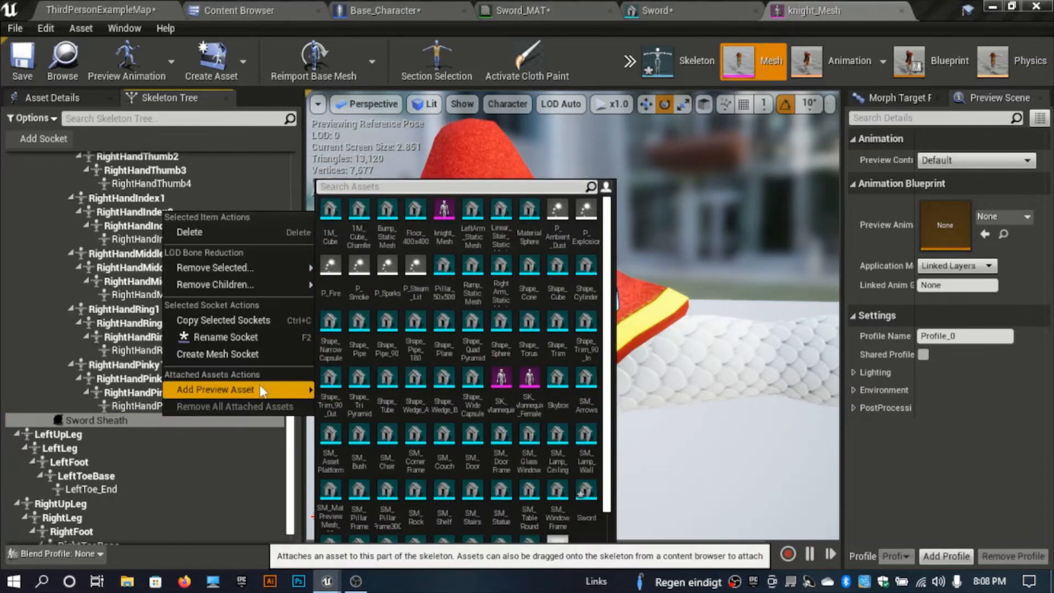
pyautogui.write('sw')
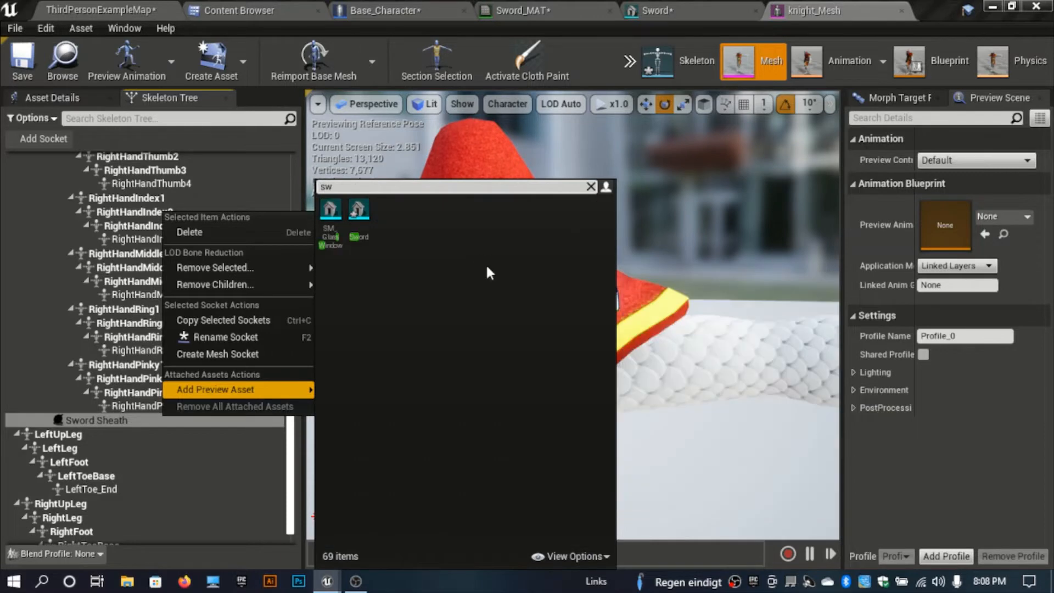
pyautogui.write('ord')
pyautogui.click(333, 220)
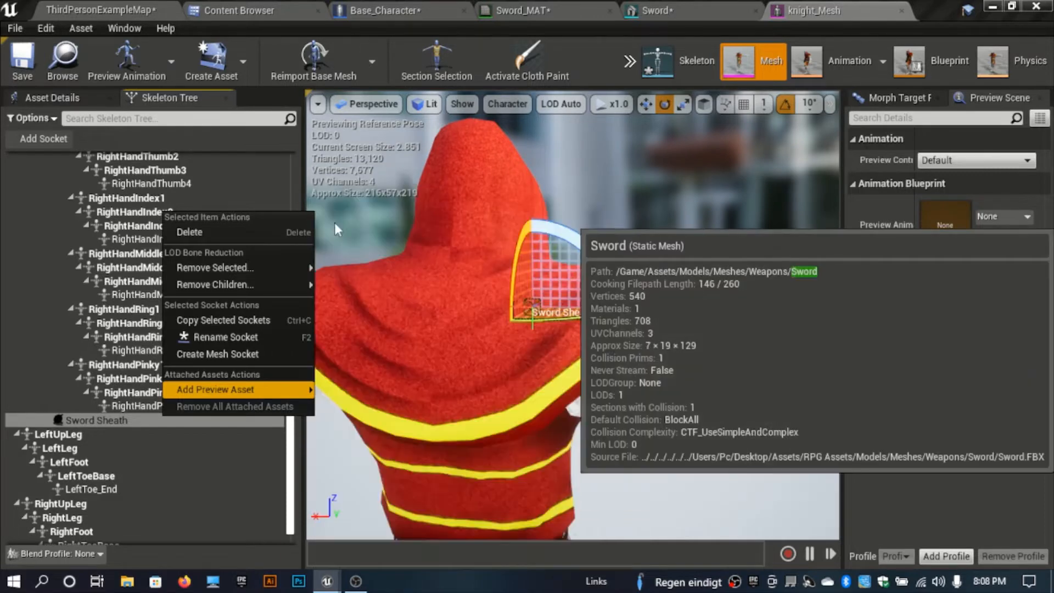
pyautogui.moveTo(466, 245); pyautogui.dragTo(446, 296, button='right')
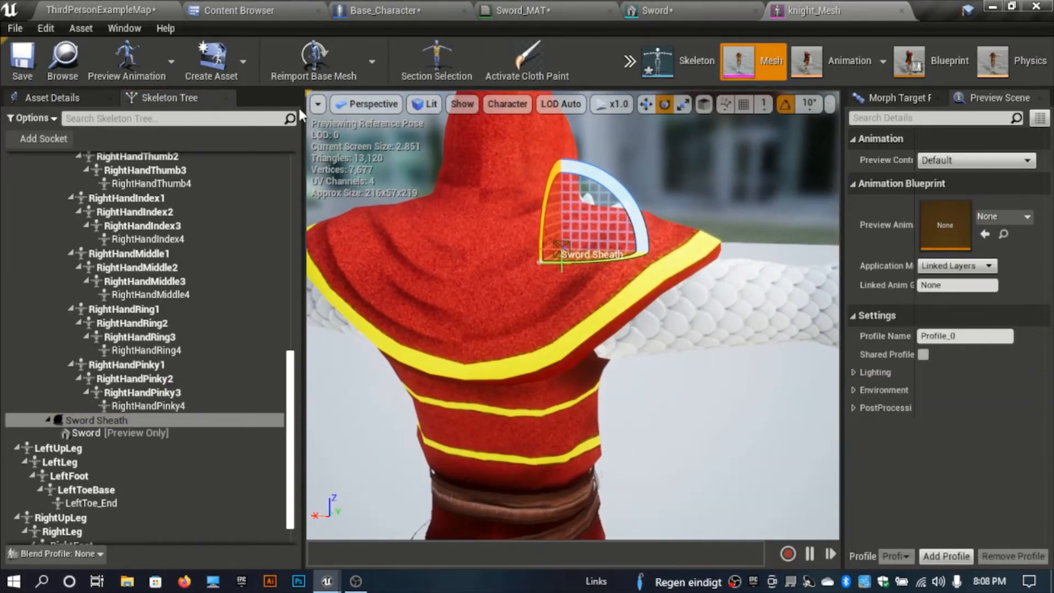
# Preview the Idle animation on the knight and pause its playback.
pyautogui.click(144, 55)
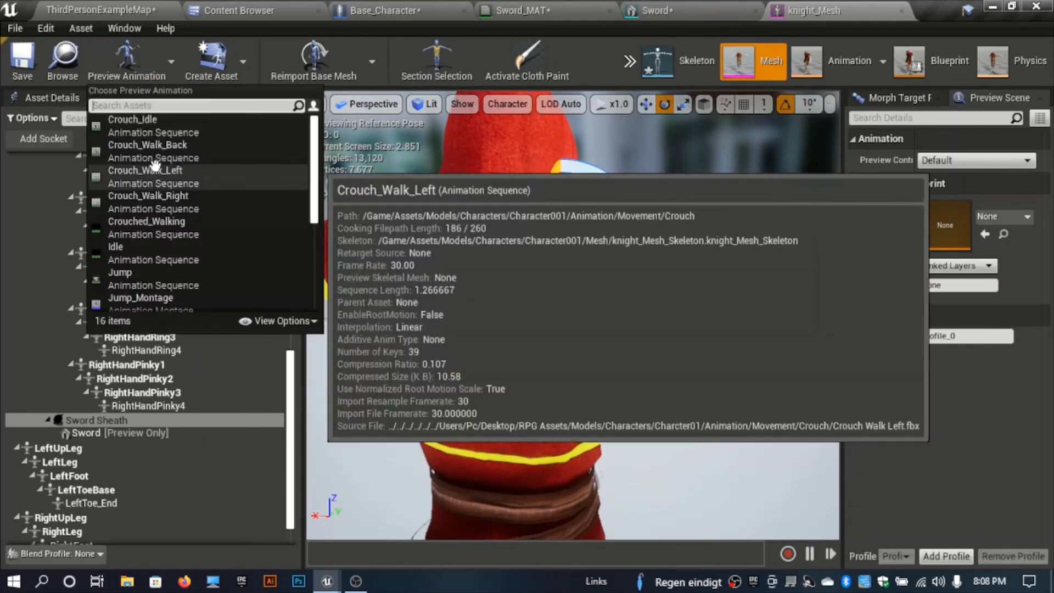
pyautogui.write('id')
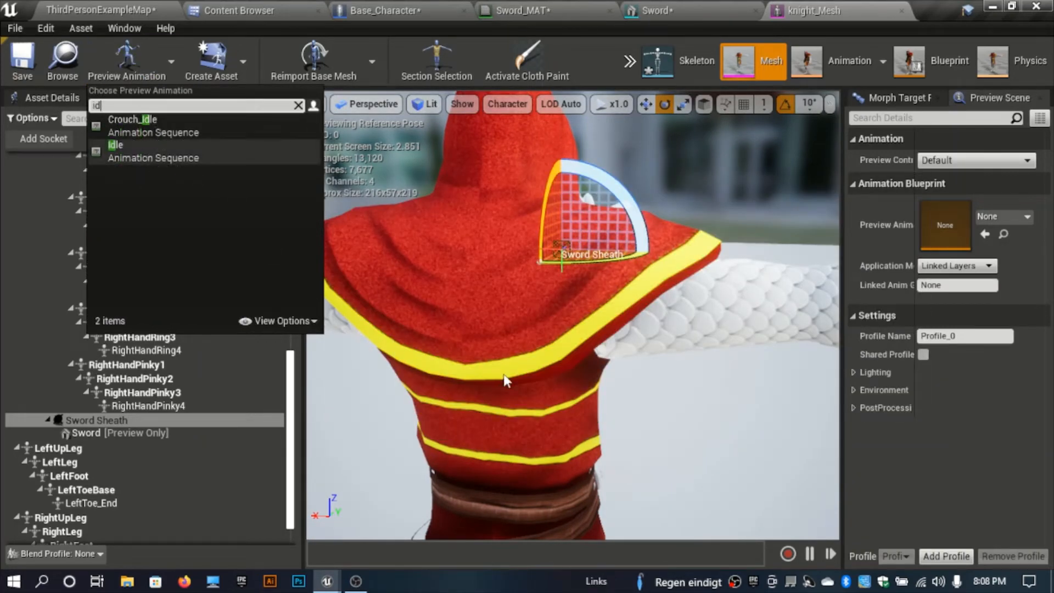
pyautogui.press('Return')
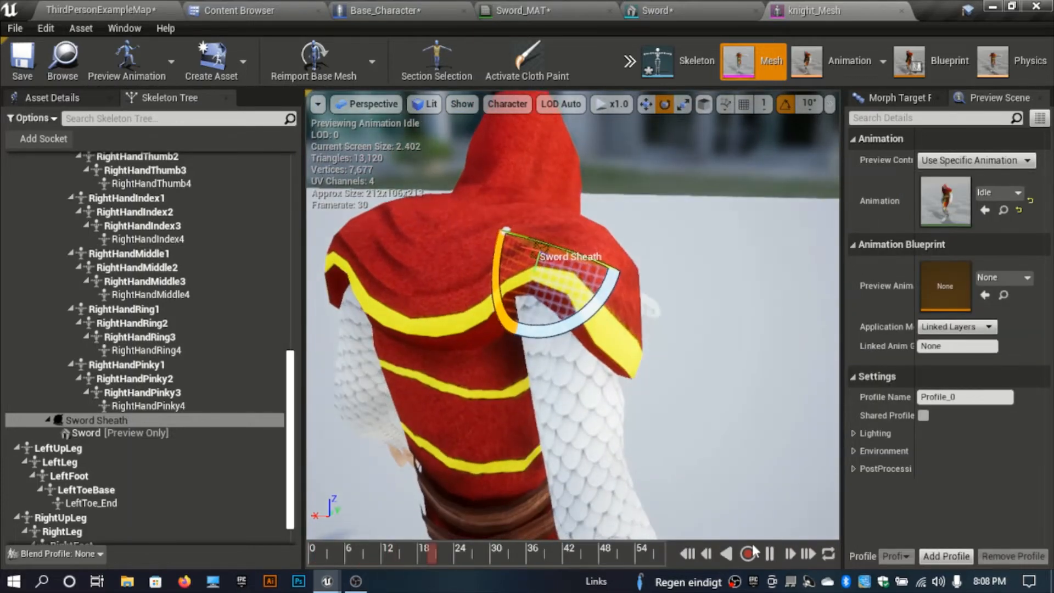
pyautogui.click(770, 554)
# Widen the preview viewport by narrowing the details and skeleton tree areas on either side.
pyautogui.moveTo(521, 366)
pyautogui.mouseDown(button='right')
pyautogui.moveTo(539, 345)
pyautogui.moveTo(467, 373)
pyautogui.moveTo(373, 368)
pyautogui.moveTo(324, 324)
pyautogui.moveTo(540, 375)
pyautogui.mouseUp(button='right')
pyautogui.press('w')
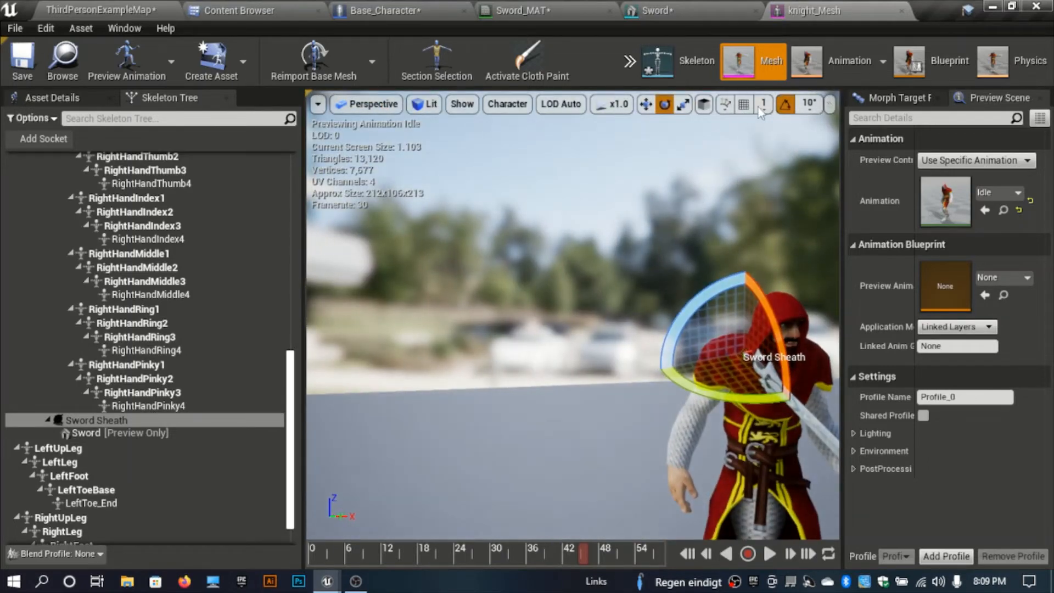
pyautogui.moveTo(539, 376); pyautogui.dragTo(515, 358, button='right')
pyautogui.press('w')
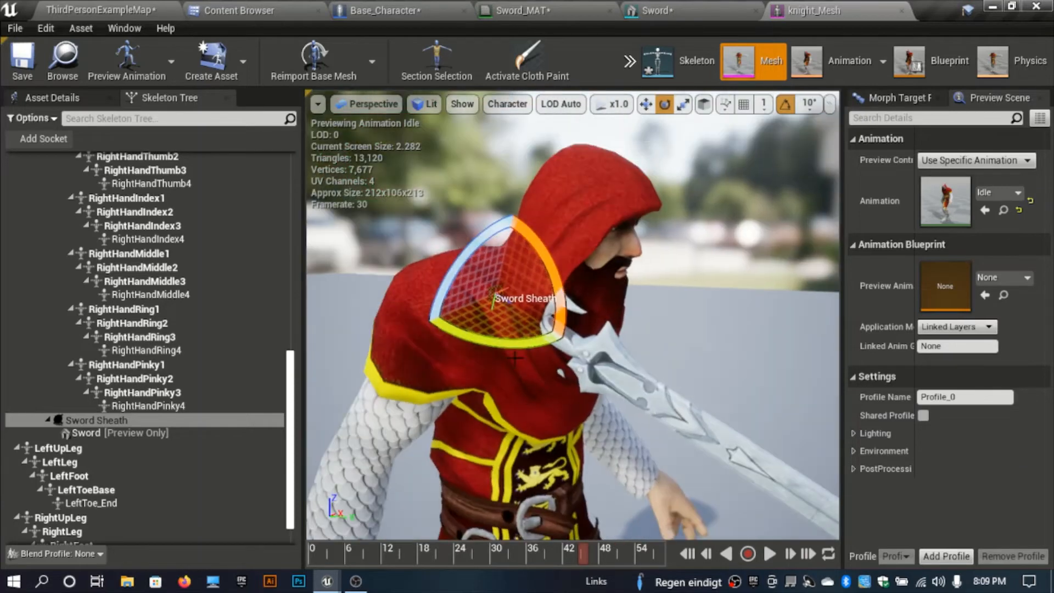
pyautogui.moveTo(844, 377); pyautogui.dragTo(910, 376)
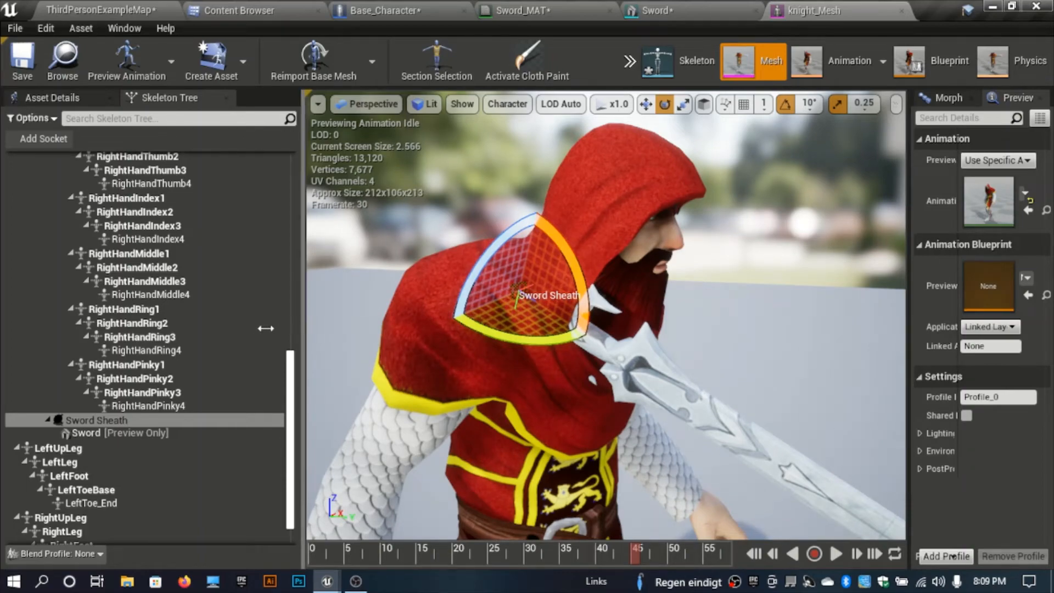
pyautogui.moveTo(265, 329); pyautogui.dragTo(231, 329)
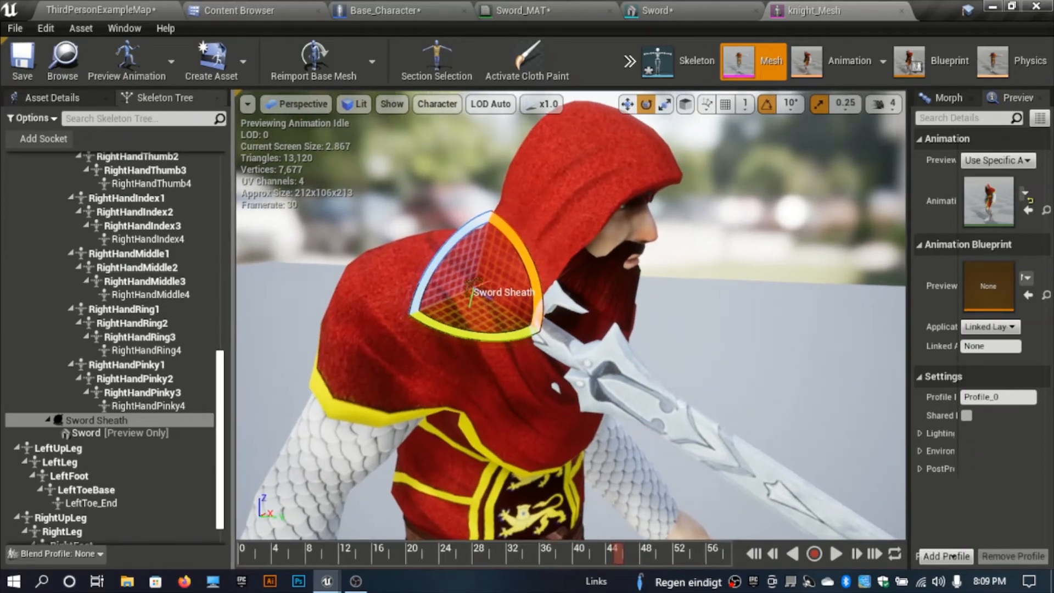
# Move the Sword Sheath socket sideways across the knight's upper back, and shift it slightly along its green axis.
pyautogui.moveTo(549, 329); pyautogui.dragTo(667, 291, button='right')
pyautogui.press('w')
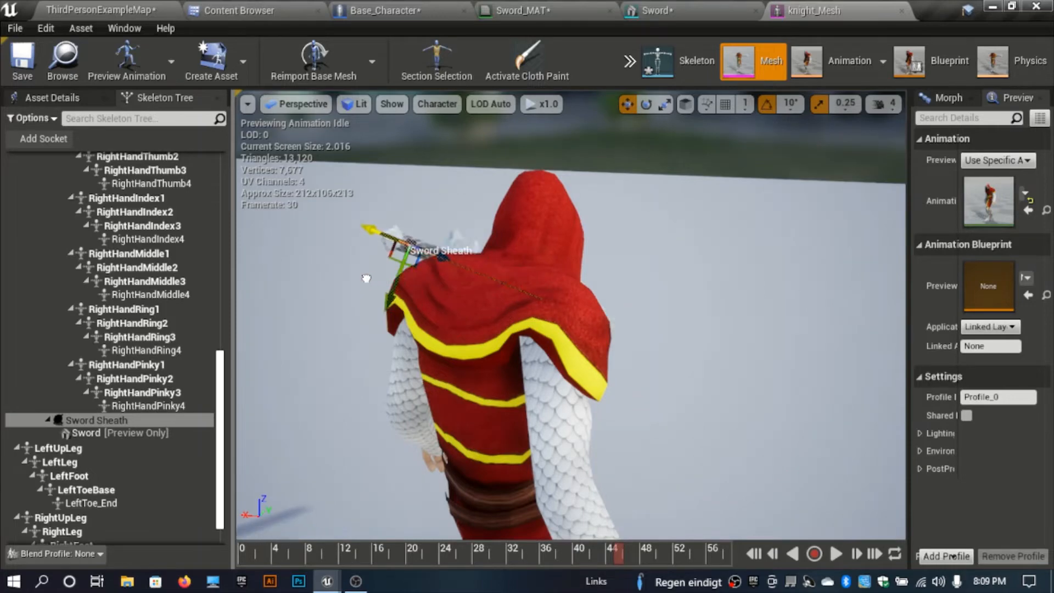
pyautogui.moveTo(571, 316); pyautogui.dragTo(347, 272, button='right')
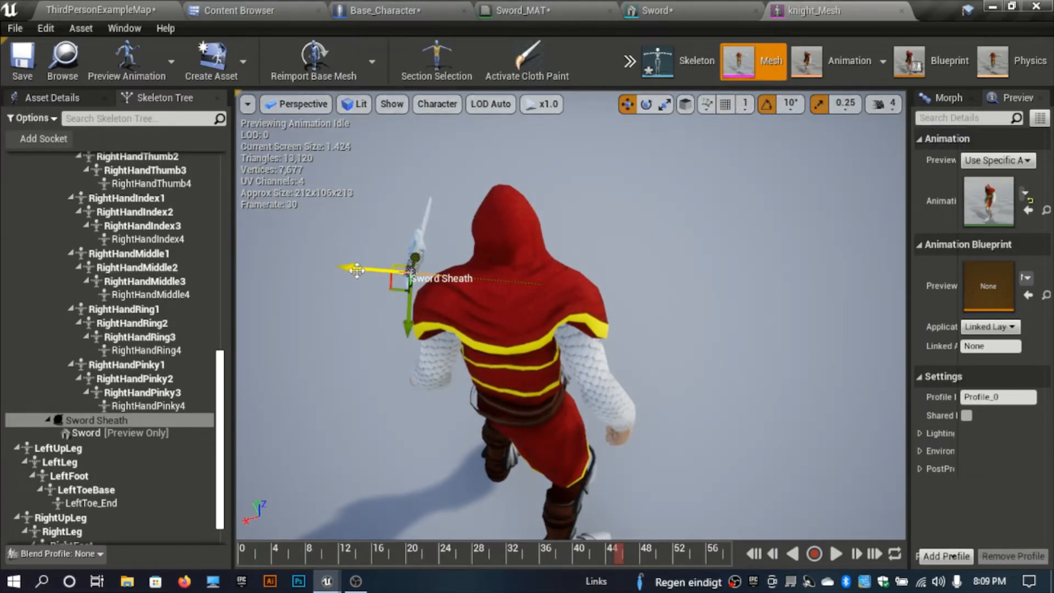
pyautogui.moveTo(358, 270); pyautogui.dragTo(404, 271)
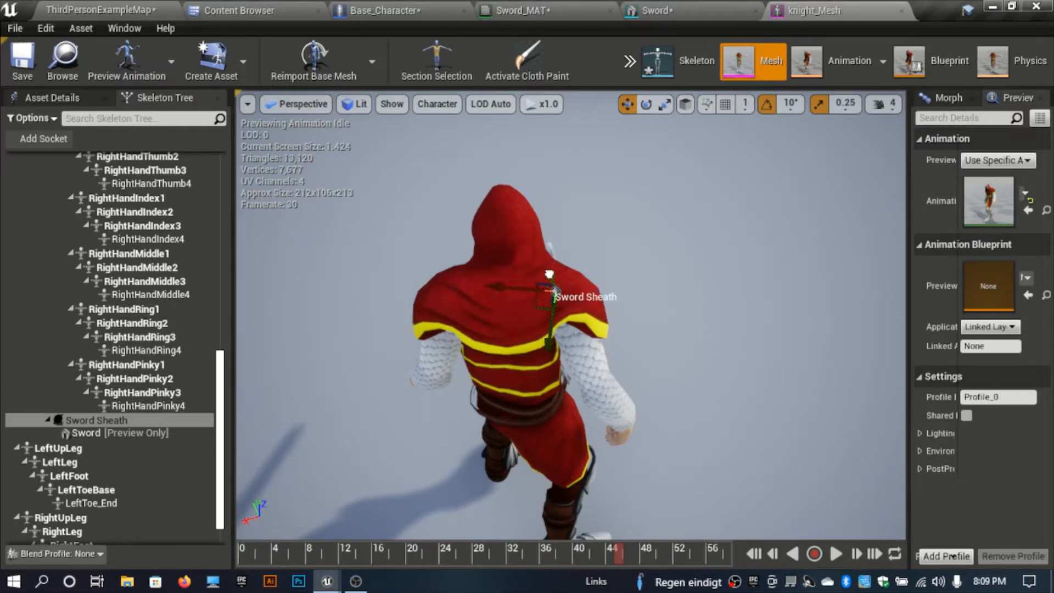
pyautogui.moveTo(568, 342); pyautogui.dragTo(566, 363)
# Lower the preview viewport's camera speed to 2.
pyautogui.moveTo(565, 364); pyautogui.dragTo(735, 232, button='right')
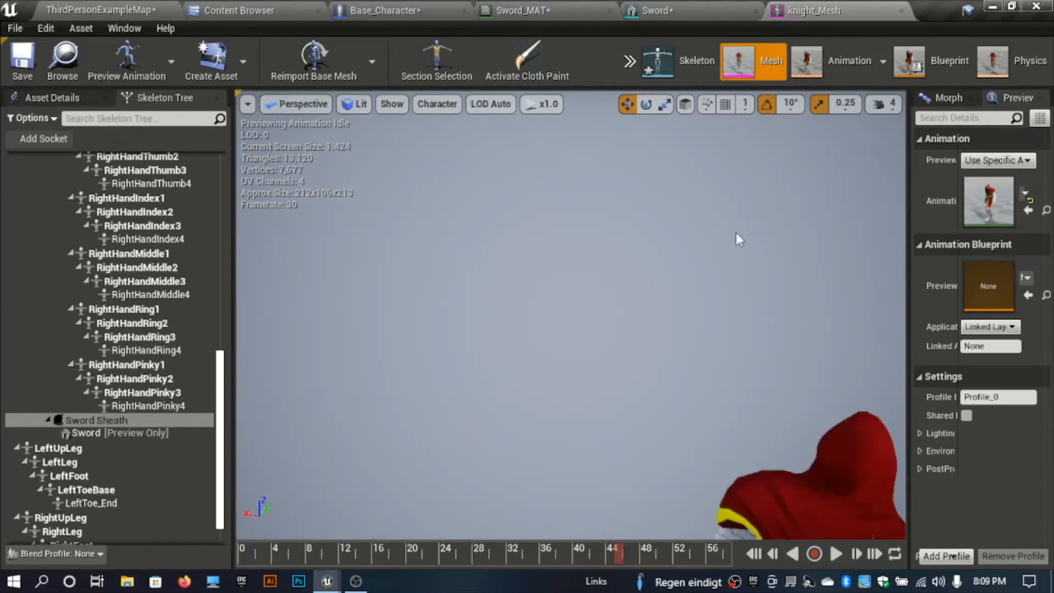
pyautogui.click(881, 105)
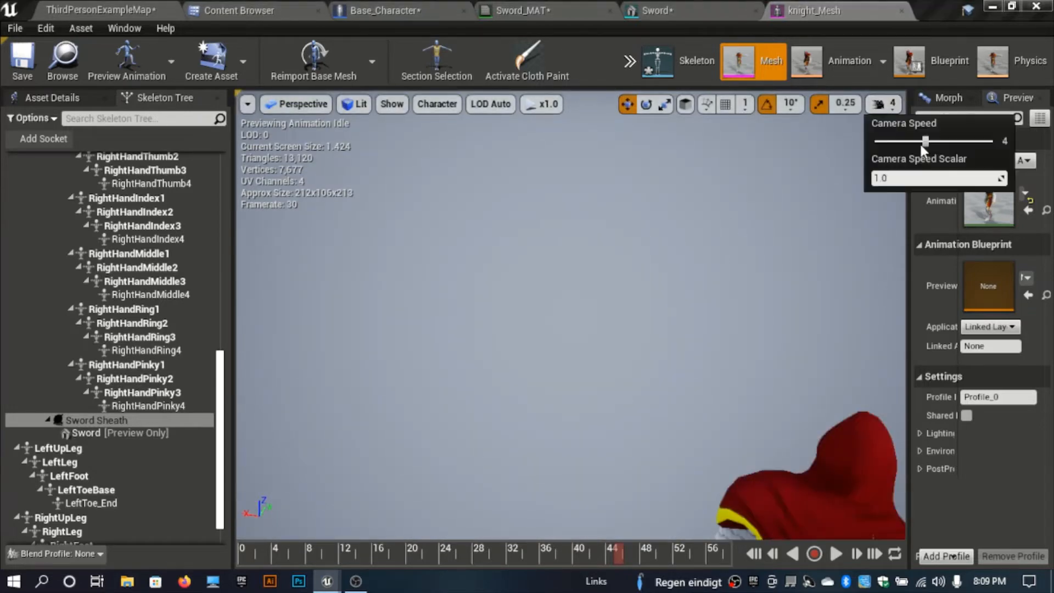
pyautogui.moveTo(919, 143); pyautogui.dragTo(896, 145)
# Turn off rotation snapping for the Sword Sheath socket and set the rotation snap value to 5°.
pyautogui.moveTo(699, 271); pyautogui.dragTo(752, 277, button='right')
pyautogui.press('w')
pyautogui.press('w')
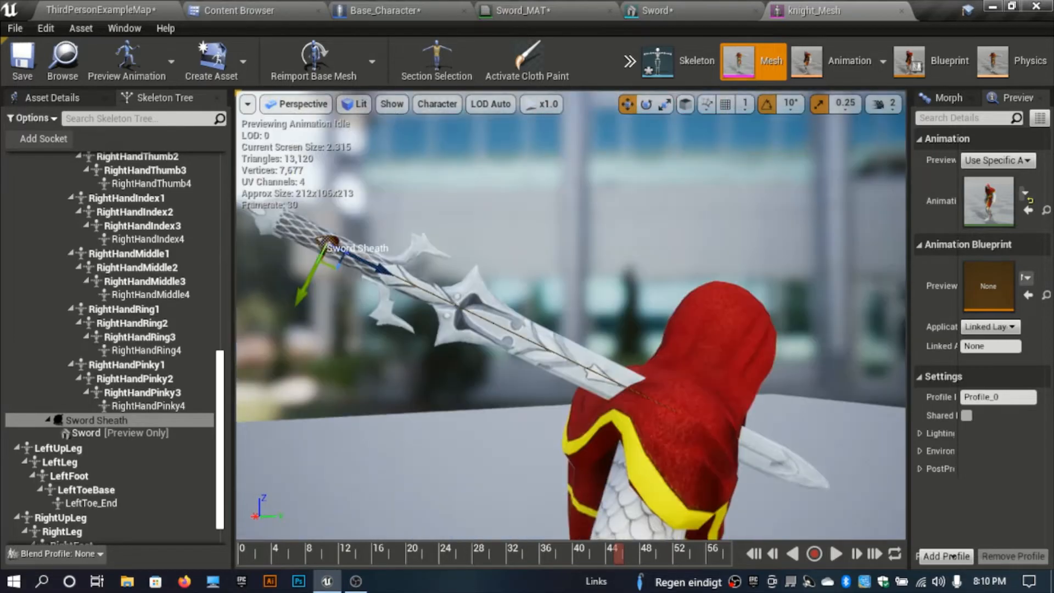
pyautogui.moveTo(571, 316); pyautogui.dragTo(792, 137, button='right')
pyautogui.press('e')
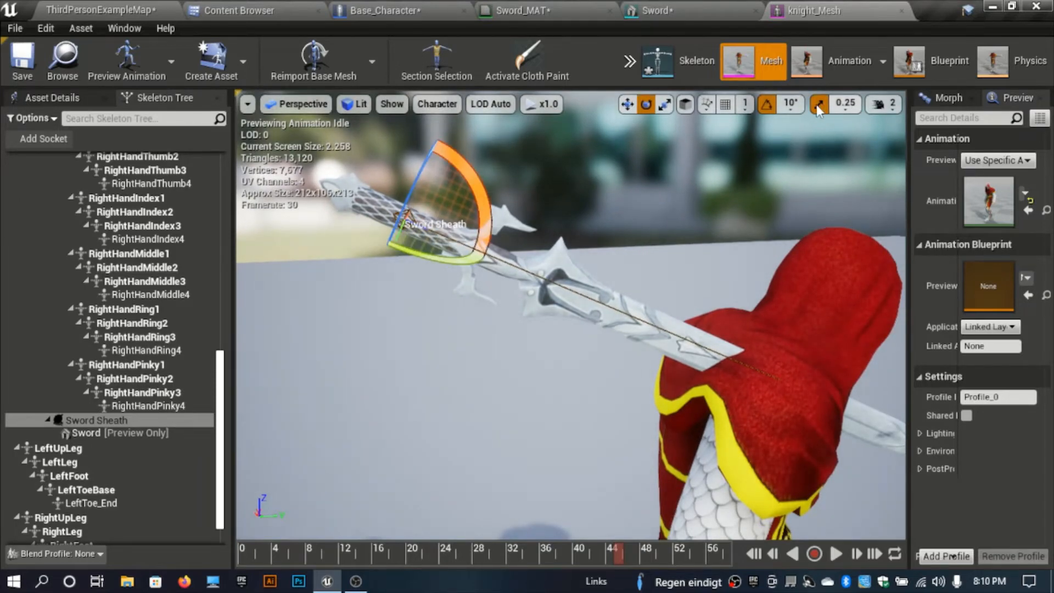
pyautogui.click(768, 104)
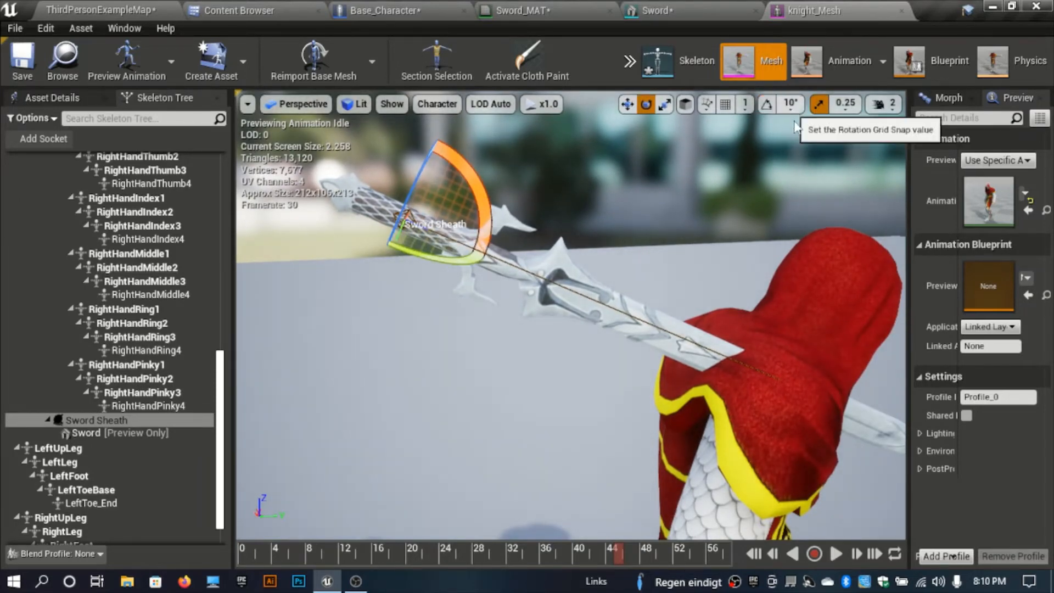
pyautogui.click(792, 106)
pyautogui.click(797, 145)
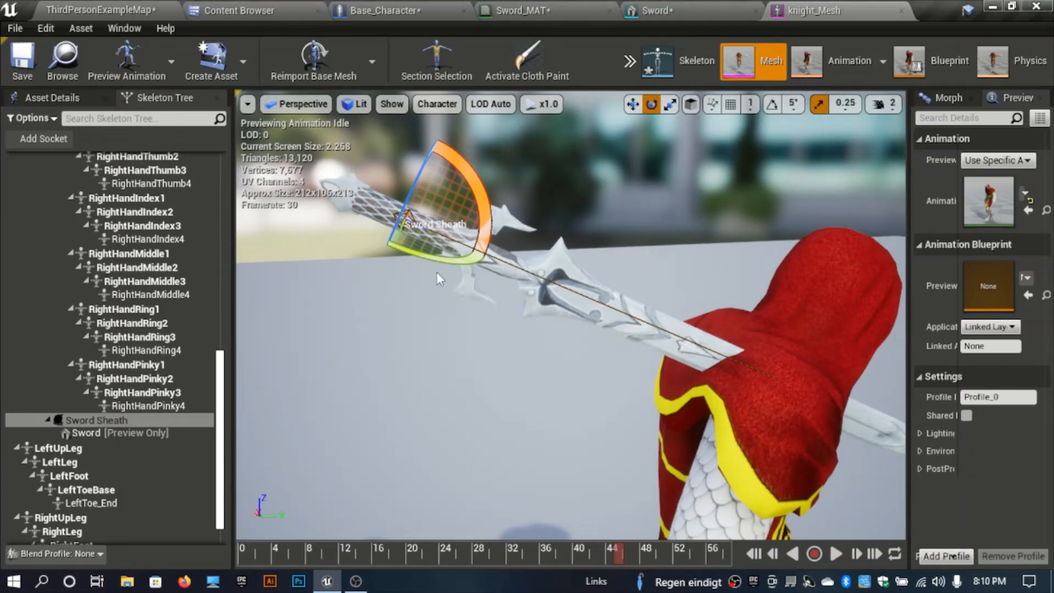
# Rotate the Sword Sheath socket freely about its axes to swing the sword's blade around to the opposite side.
pyautogui.moveTo(454, 256); pyautogui.dragTo(518, 276)
pyautogui.moveTo(518, 276); pyautogui.dragTo(433, 224, button='right')
pyautogui.moveTo(438, 280); pyautogui.dragTo(480, 354)
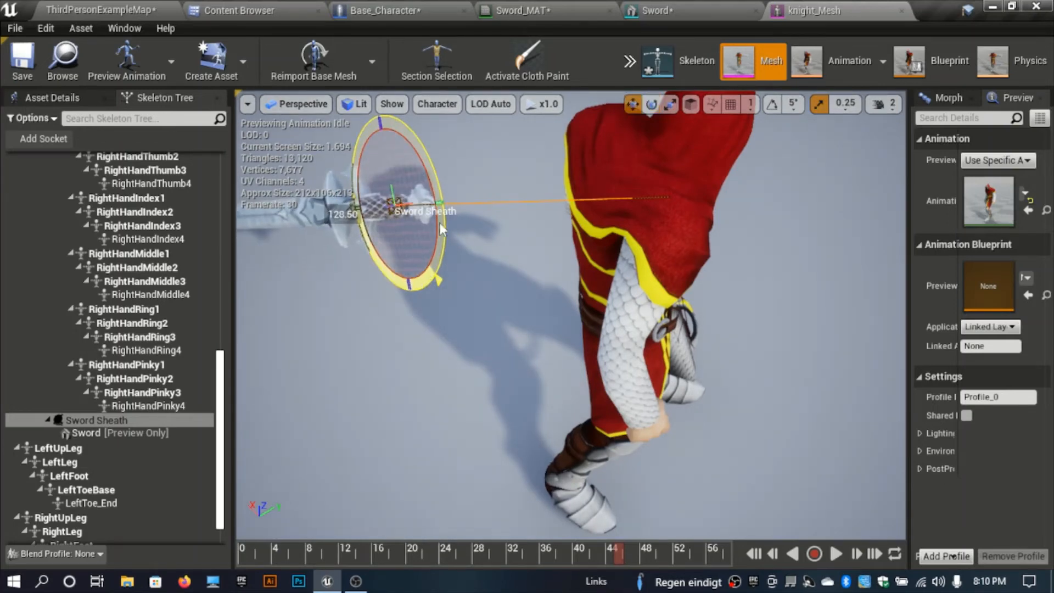
# Move the Sword Sheath socket onto the knight's back so the hilt sits between the shoulders.
pyautogui.moveTo(445, 192); pyautogui.dragTo(647, 146)
pyautogui.moveTo(647, 146); pyautogui.dragTo(708, 93, button='right')
pyautogui.press('w')
pyautogui.press('s')
pyautogui.press('w')
pyautogui.press('w')
pyautogui.press('s')
pyautogui.press('w')
pyautogui.press('s')
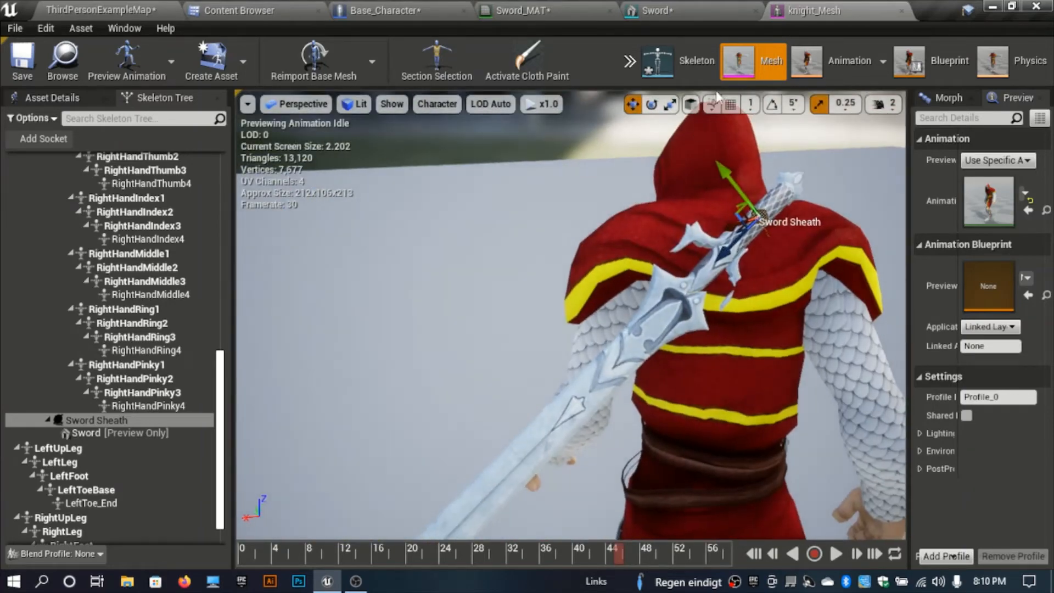
# Rotate the Sword Sheath socket so the sword hangs nearly straight down the knight's back.
pyautogui.press('e')
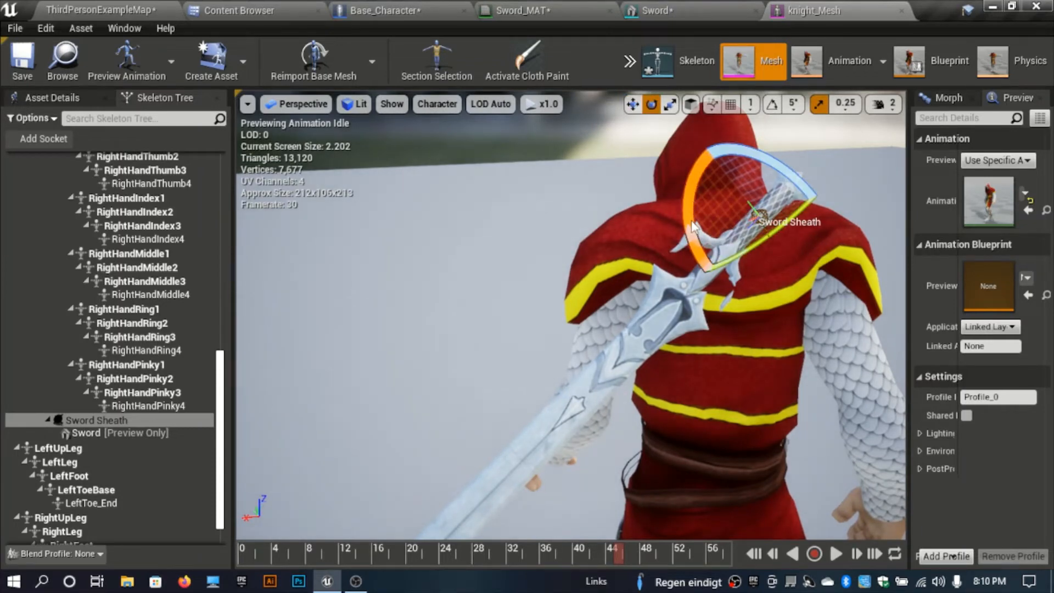
pyautogui.moveTo(692, 226); pyautogui.dragTo(782, 156)
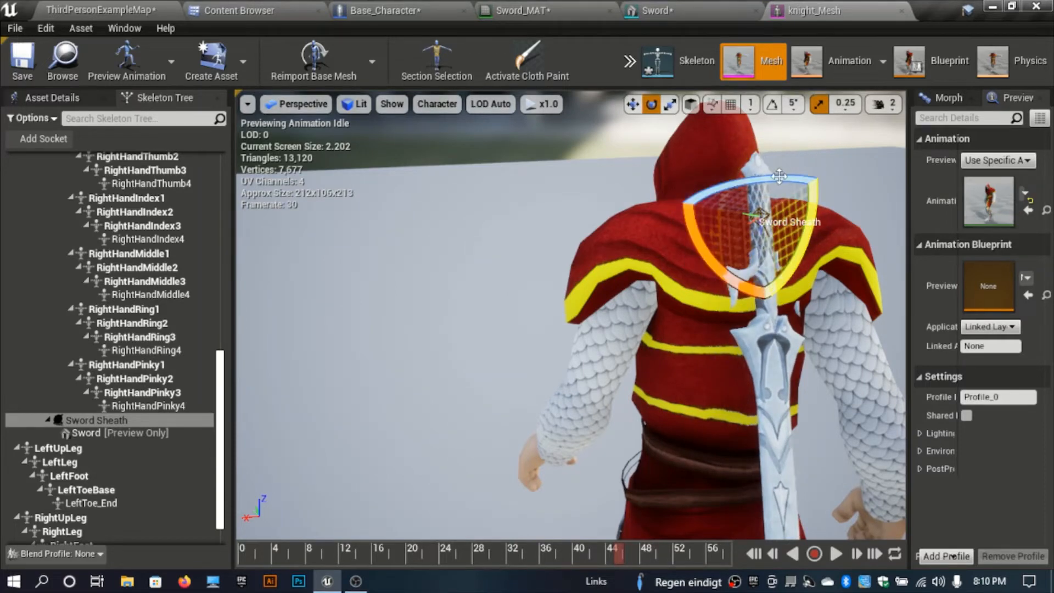
pyautogui.moveTo(713, 244); pyautogui.dragTo(776, 188)
# Examine the sword's placement on the knight's back from several angles and distances.
pyautogui.moveTo(776, 188); pyautogui.dragTo(835, 209, button='right')
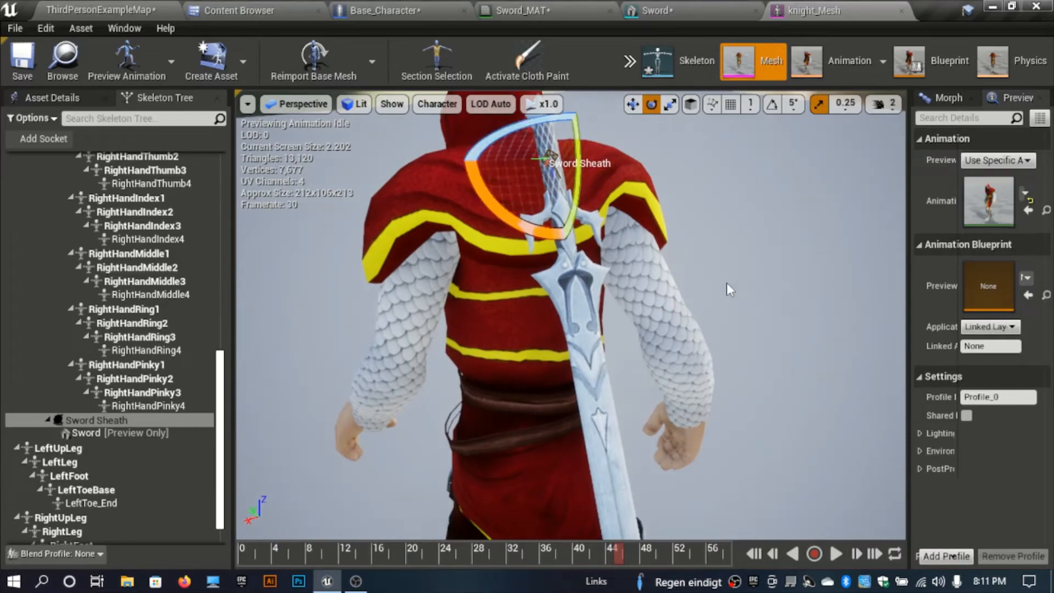
pyautogui.moveTo(727, 283); pyautogui.dragTo(621, 235, button='right')
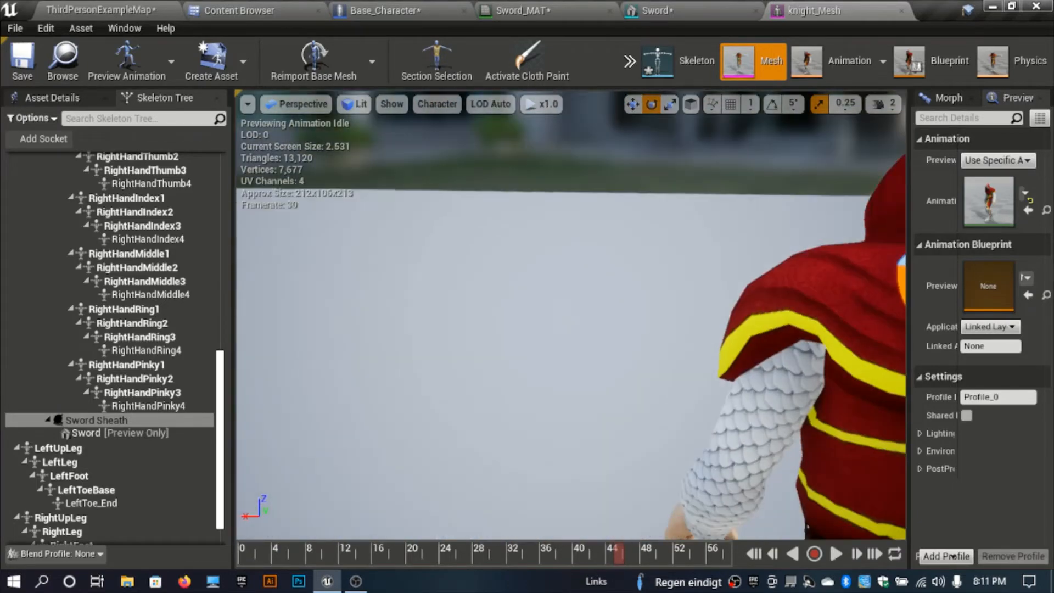
pyautogui.press('f')
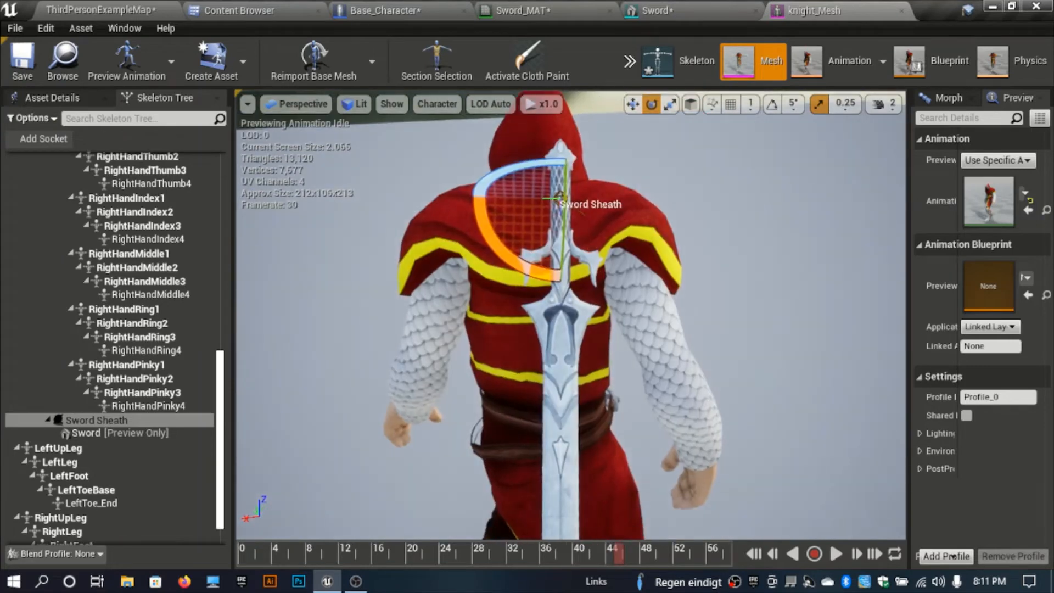
pyautogui.press('s')
pyautogui.moveTo(571, 308); pyautogui.dragTo(573, 354, button='right')
pyautogui.moveTo(765, 232); pyautogui.dragTo(770, 226, button='right')
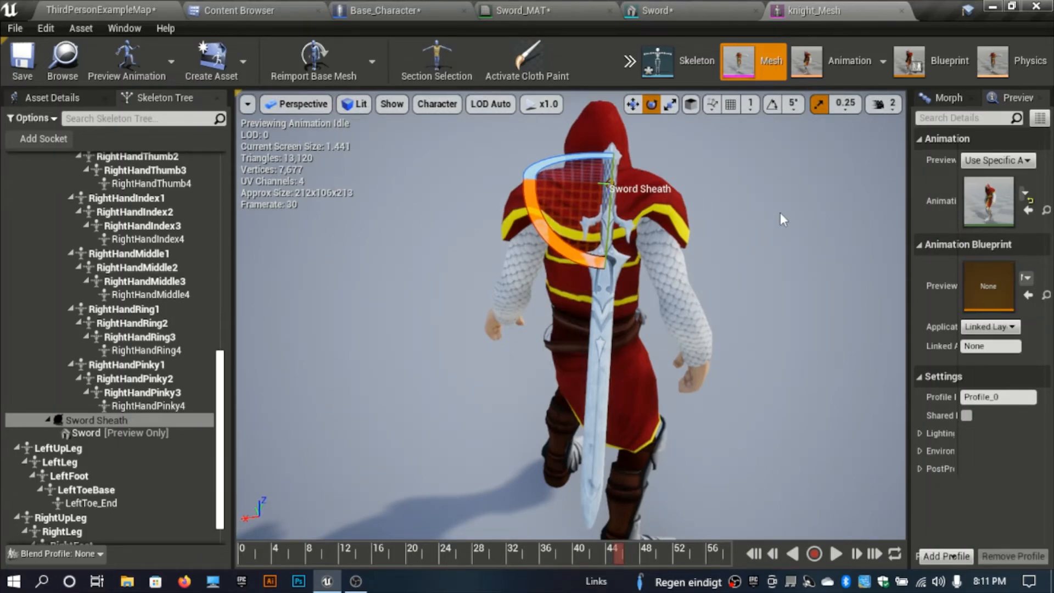
pyautogui.moveTo(780, 219); pyautogui.dragTo(325, 206, button='right')
pyautogui.press('w')
pyautogui.press('w')
pyautogui.press('s')
pyautogui.press('w')
pyautogui.press('s')
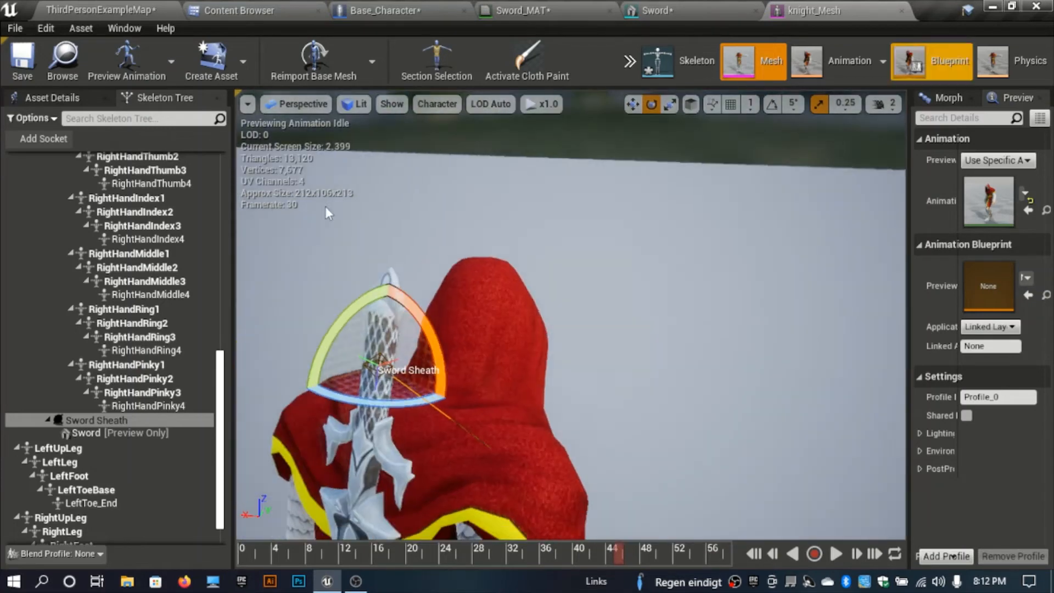
# Save the knight mesh and close the Sword_MAT and Sword editors.
pyautogui.click(23, 61)
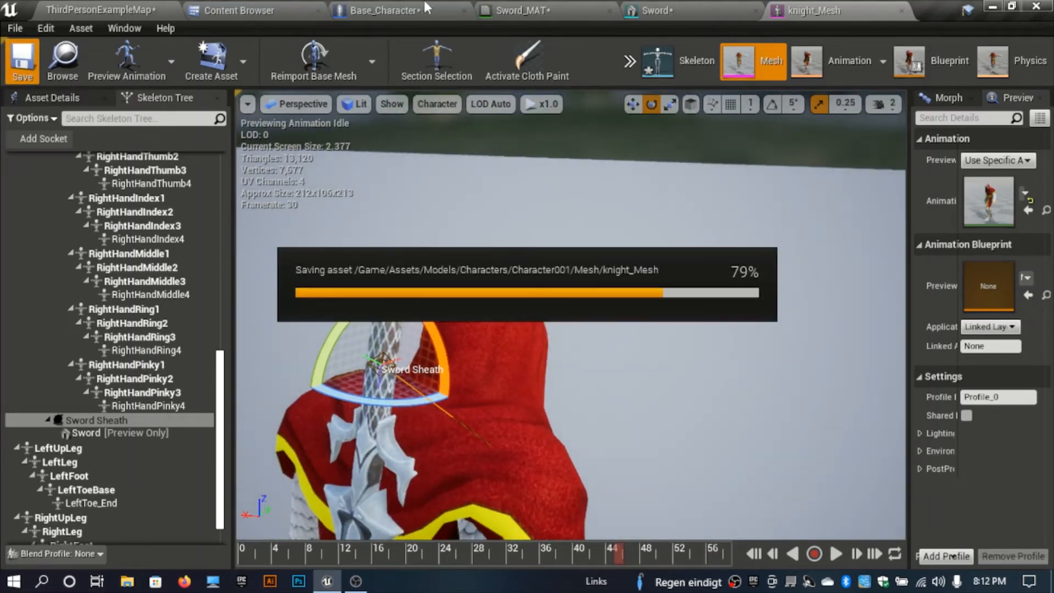
pyautogui.click(427, 9)
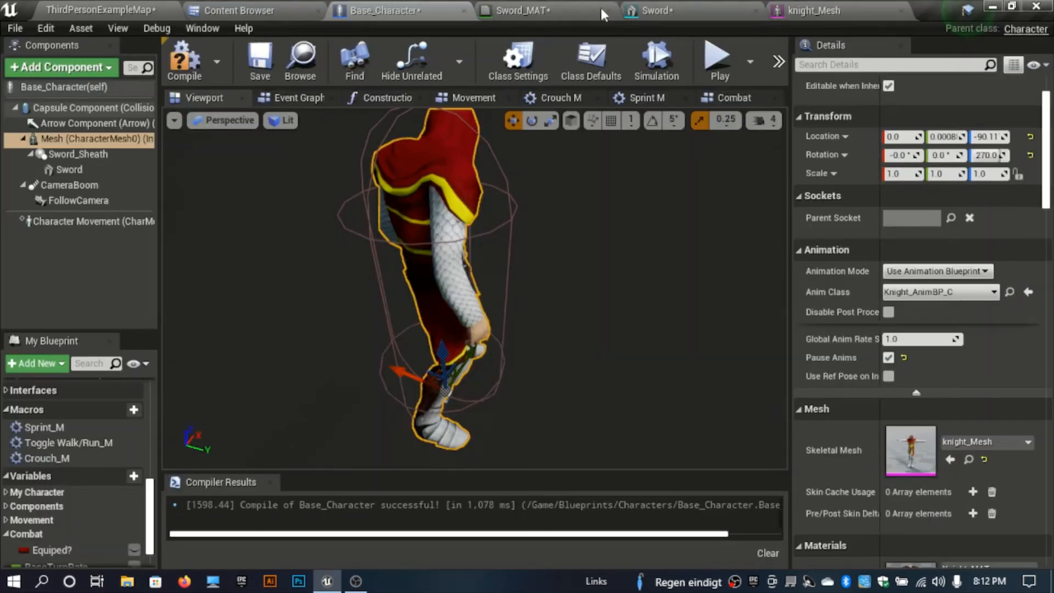
pyautogui.click(571, 8)
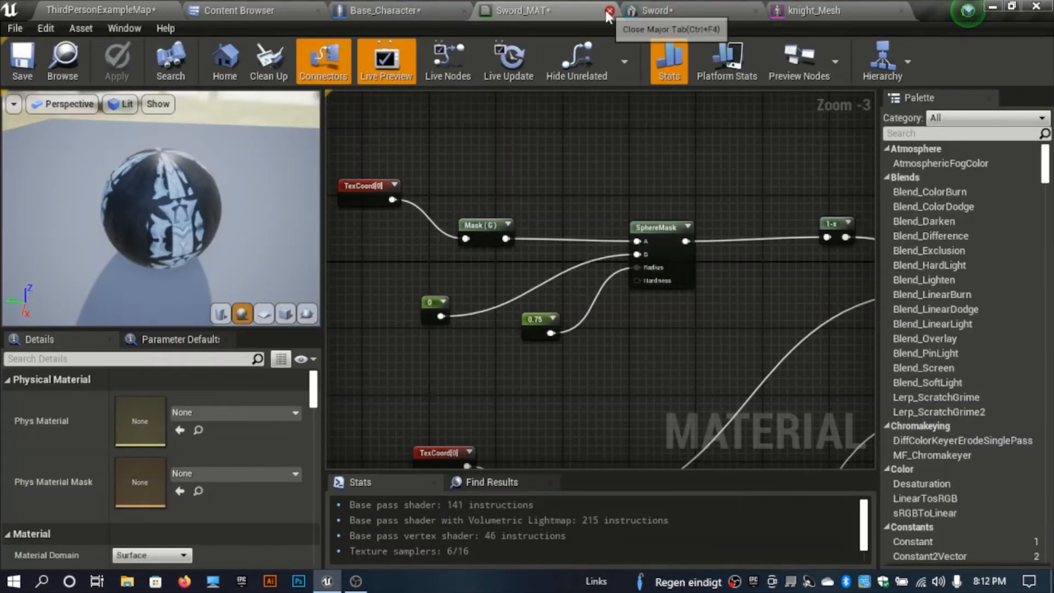
pyautogui.click(610, 11)
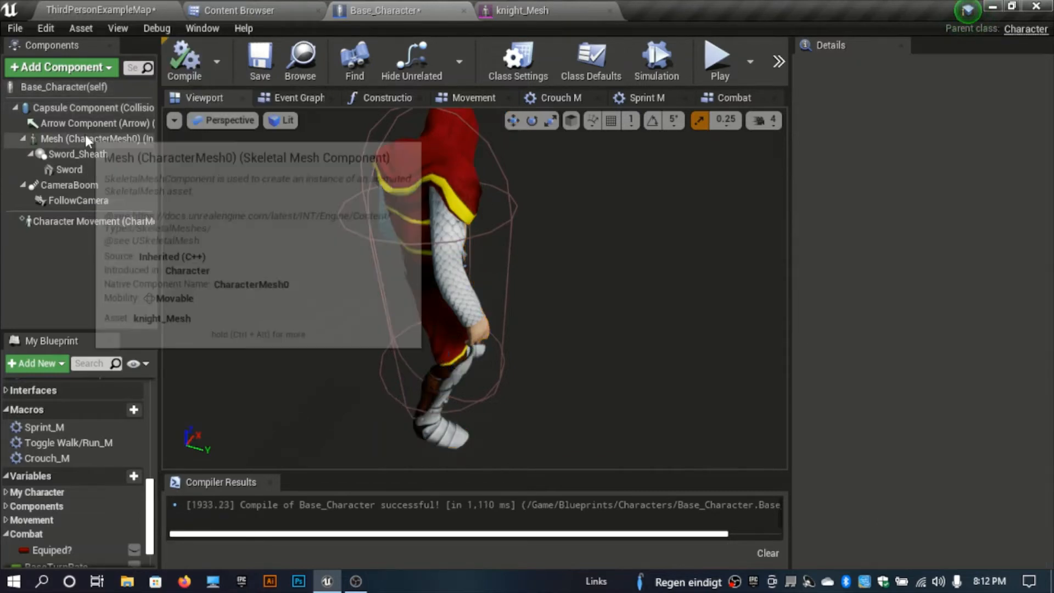
# Set Sword Sheath as the parent socket of the Sword_Sheath component in Base_Character, and compile the blueprint.
pyautogui.click(82, 155)
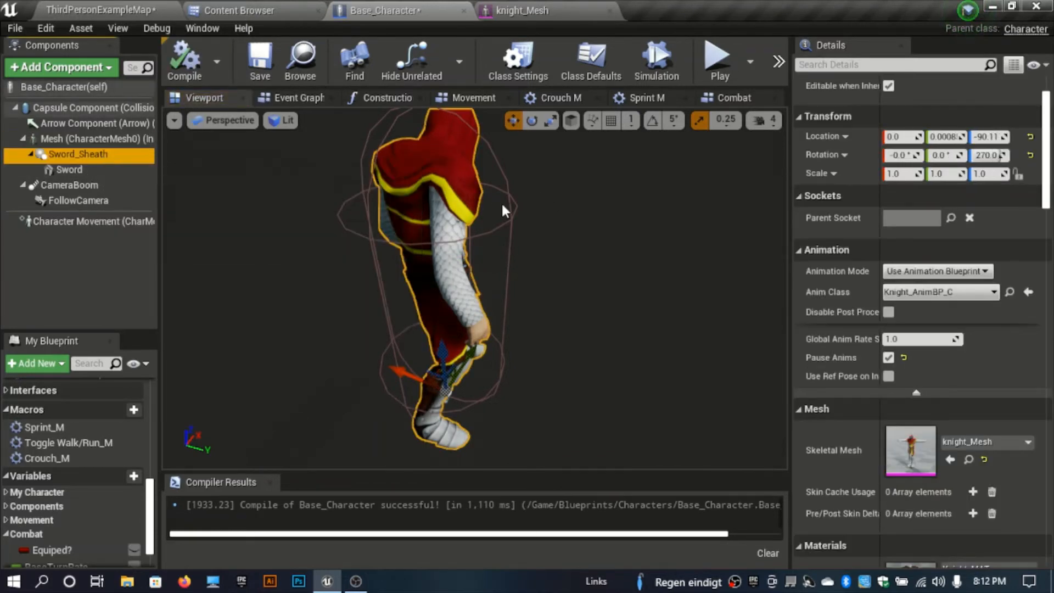
pyautogui.click(950, 246)
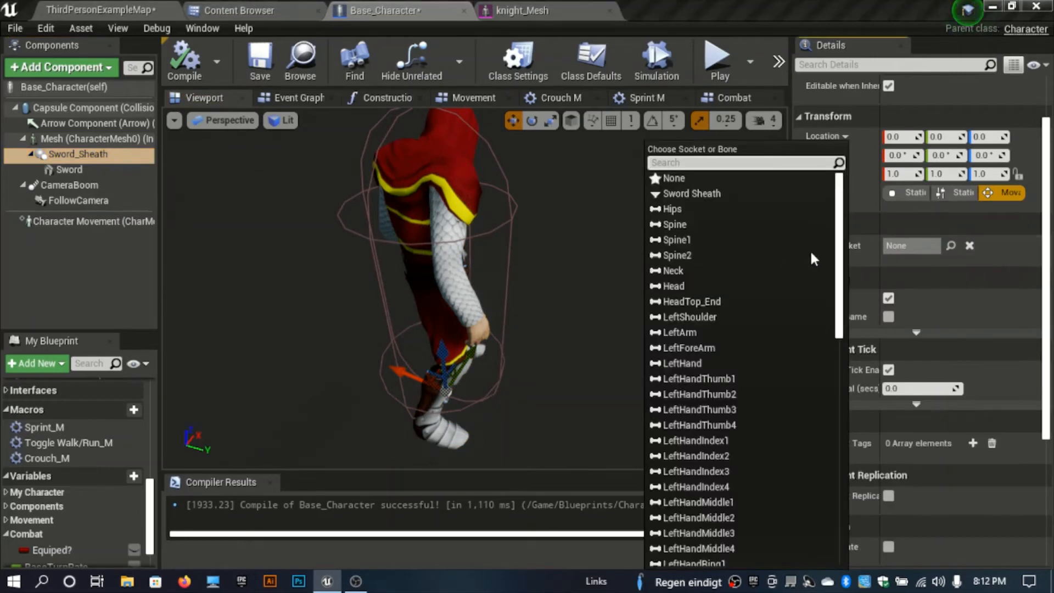
pyautogui.click(691, 194)
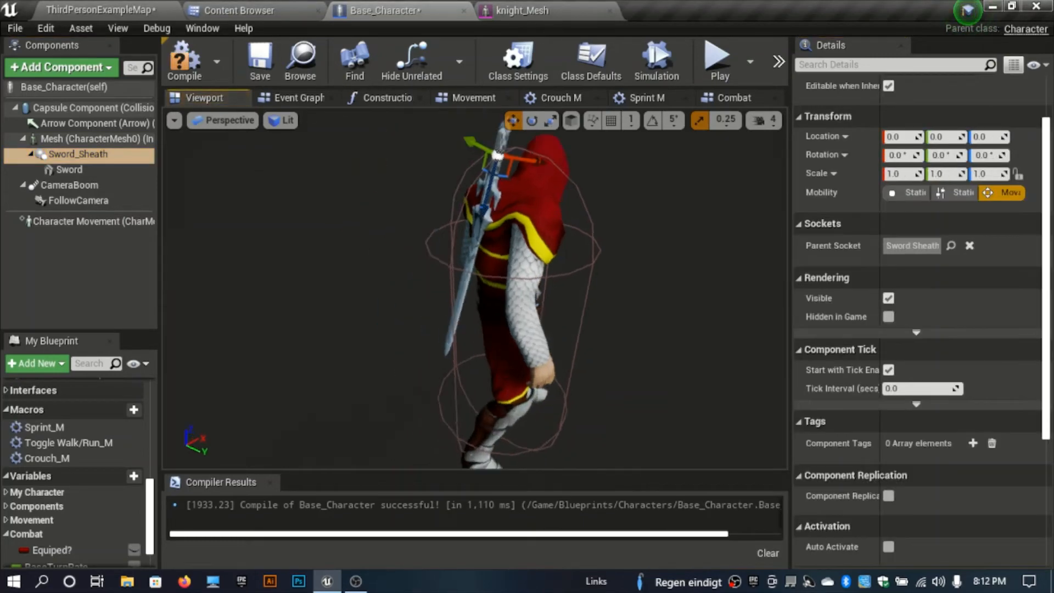
pyautogui.scroll(5, 475, 291)
pyautogui.scroll(-4, 475, 291)
pyautogui.moveTo(475, 290); pyautogui.dragTo(444, 265, button='right')
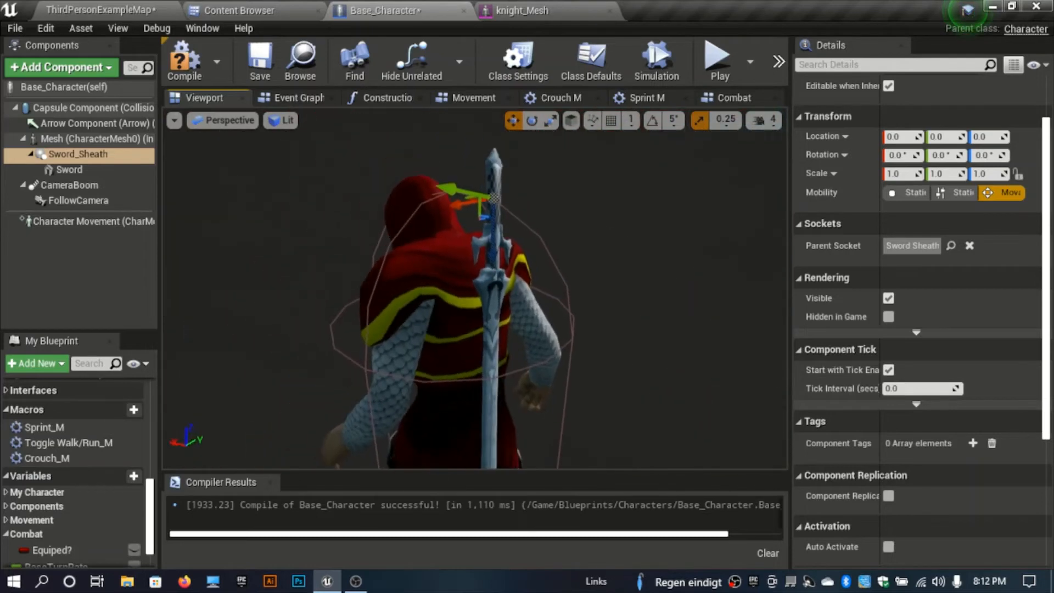
pyautogui.click(186, 65)
# Play-test ThirdPersonExampleMap to check the sword on the character's back, and stop the session.
pyautogui.click(105, 10)
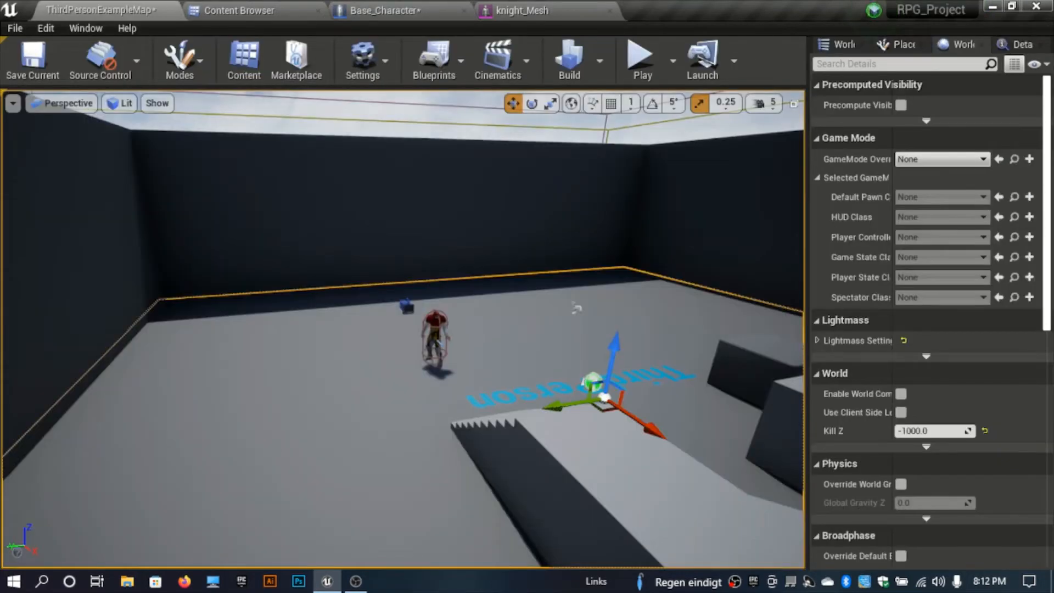
pyautogui.moveTo(472, 266); pyautogui.dragTo(472, 305, button='right')
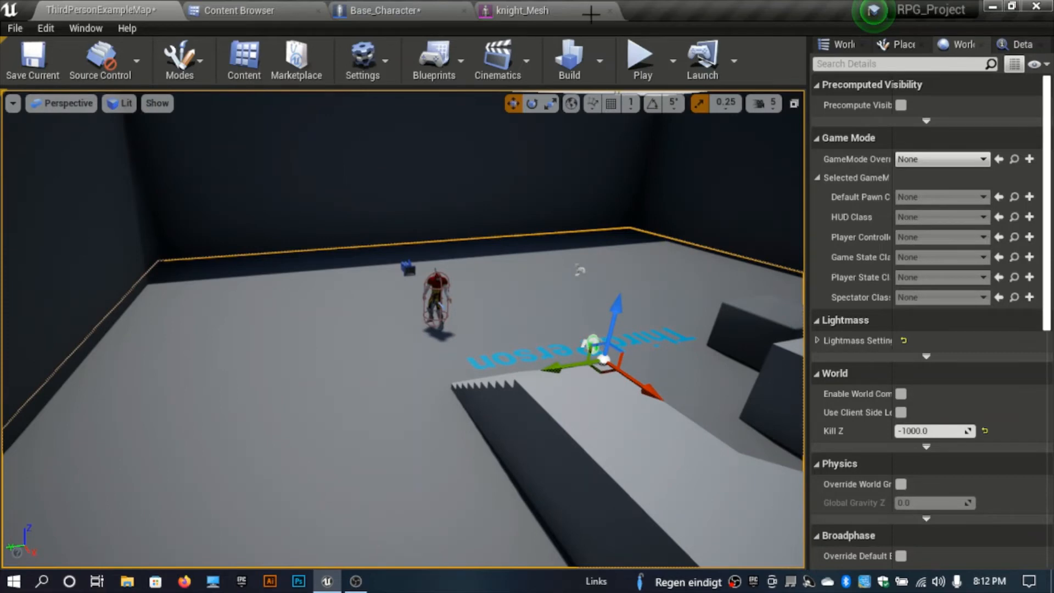
pyautogui.hotkey('alt', 'p')
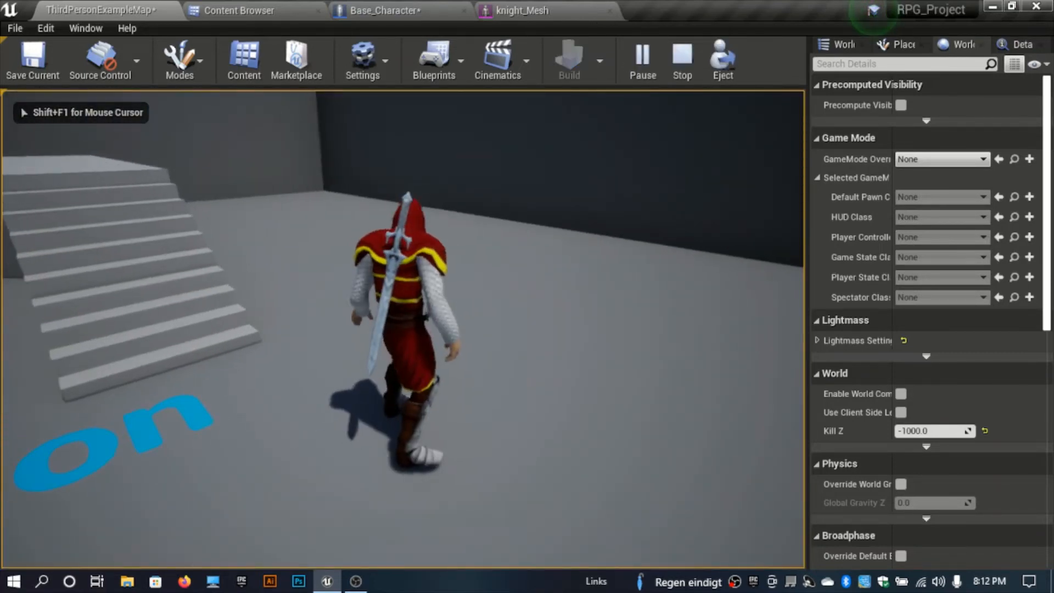
pyautogui.press('Escape')
# Turn off Pause Anims on Base_Character's Mesh component and compile the blueprint.
pyautogui.click(384, 10)
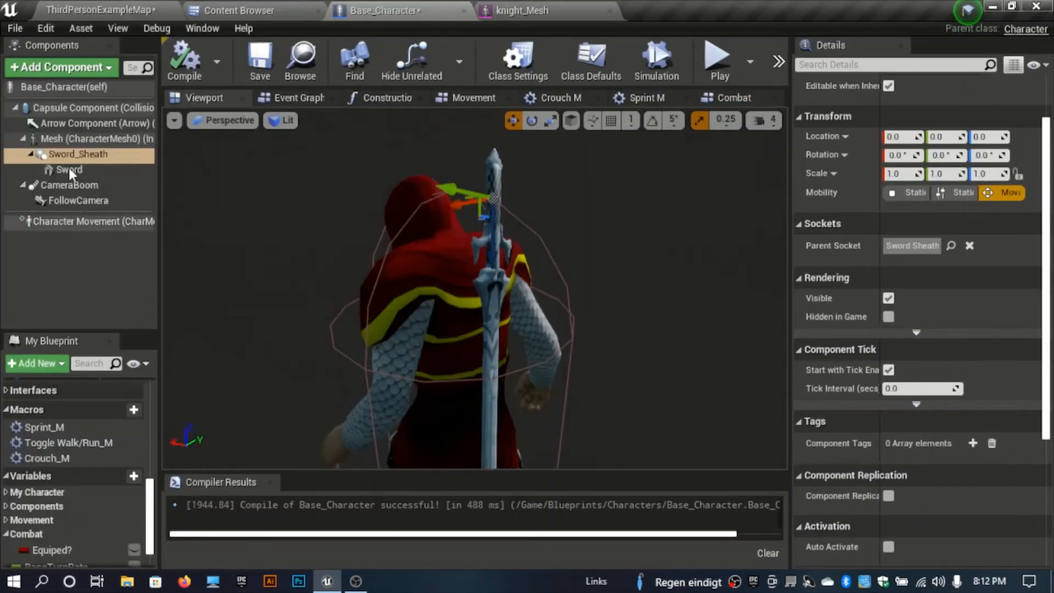
pyautogui.click(71, 138)
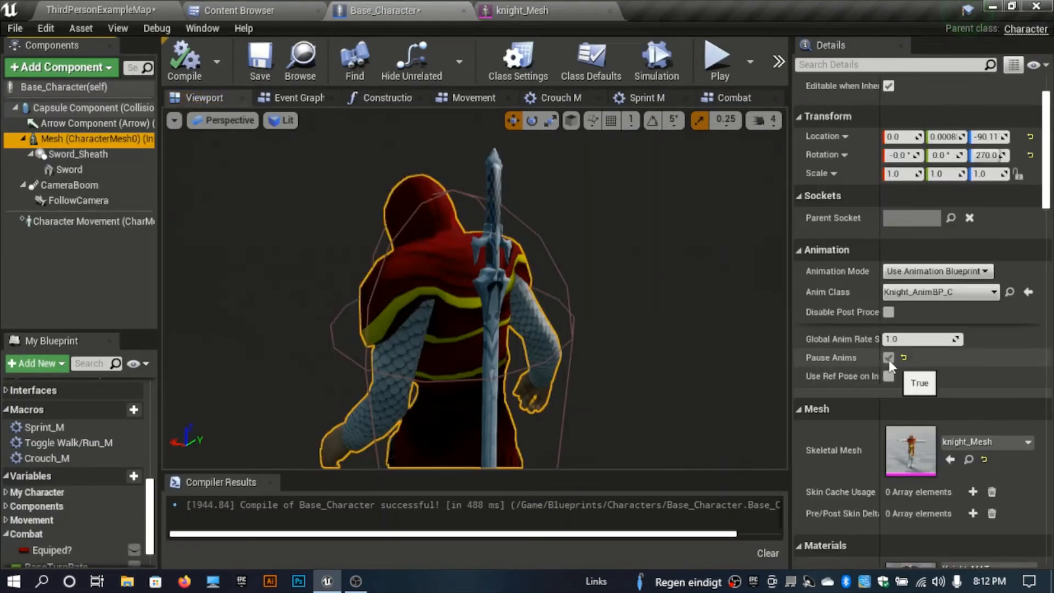
pyautogui.click(184, 62)
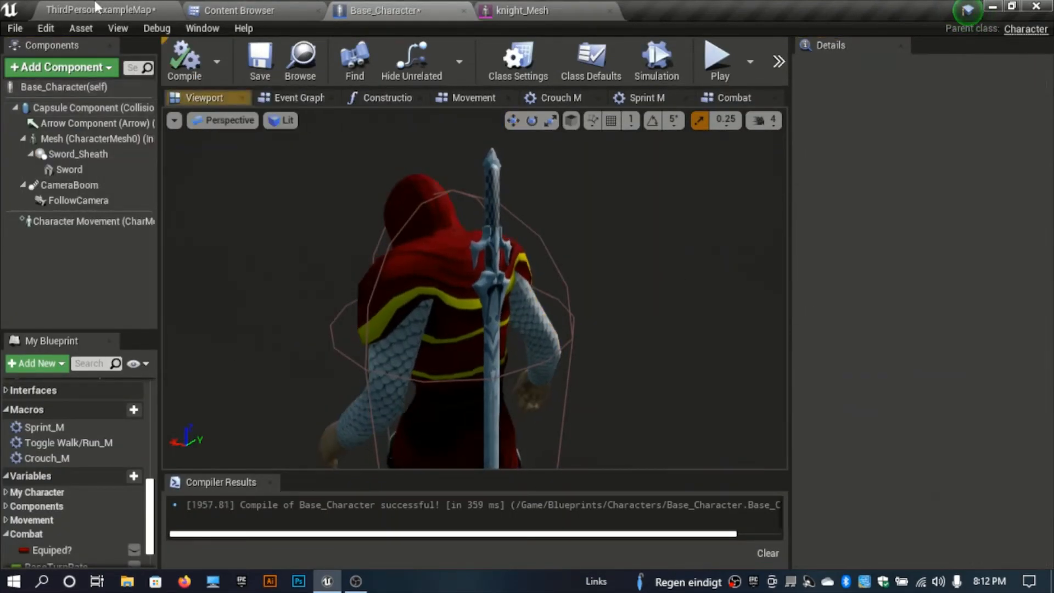
# Play ThirdPersonExampleMap again and run the knight forward to check how the sword follows the animated body.
pyautogui.click(102, 10)
pyautogui.click(565, 289)
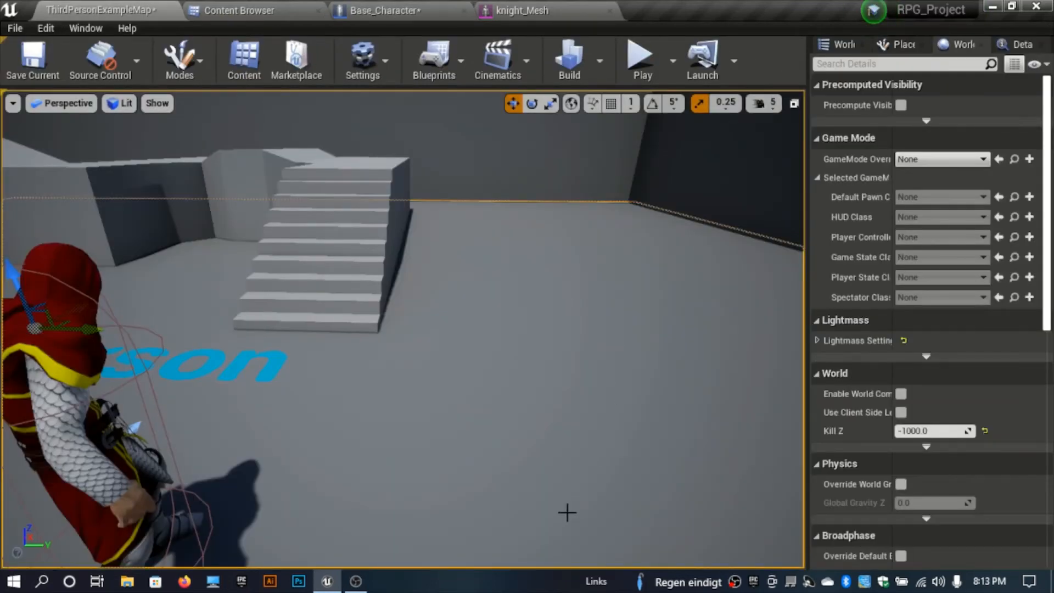
pyautogui.hotkey('alt', 'p')
pyautogui.click(567, 512)
pyautogui.press('w')
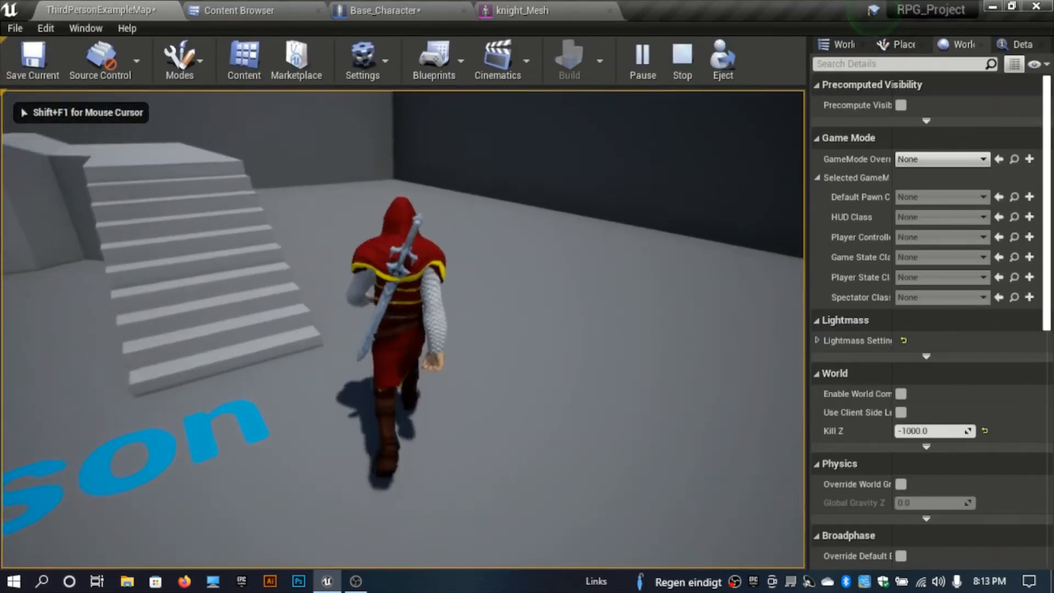
pyautogui.press('w')
pyautogui.press('w')
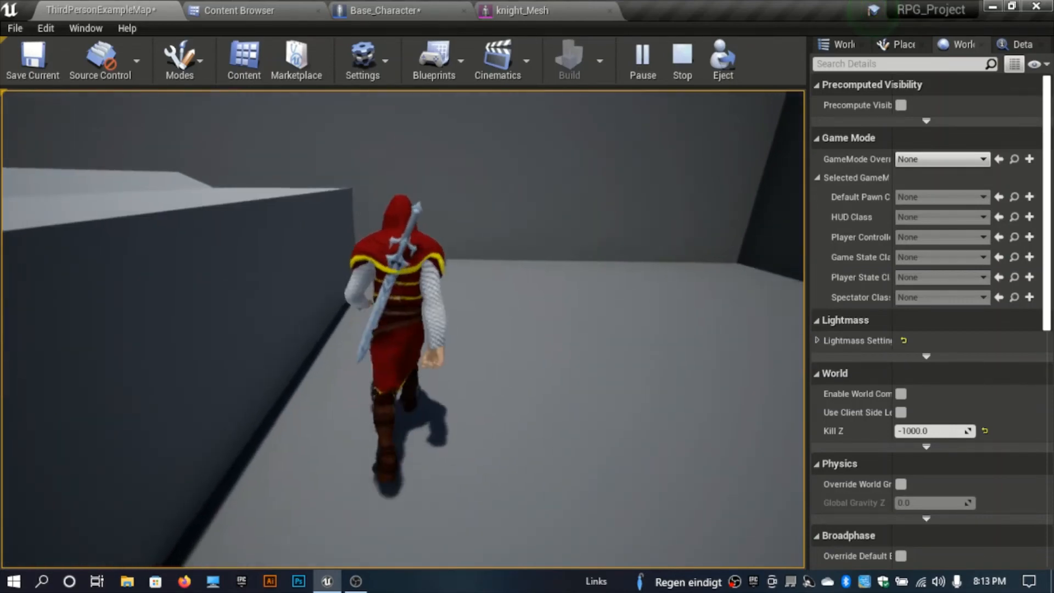
# Run the knight around the level's walls and stairs to examine the sheathed sword in motion, and end the play session.
pyautogui.press('w')
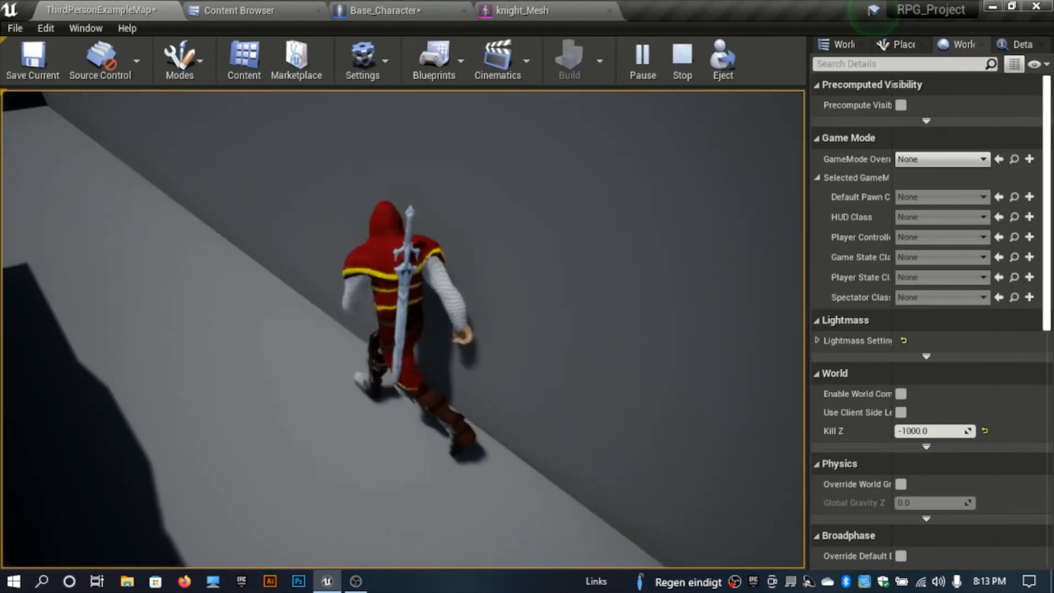
pyautogui.press('w')
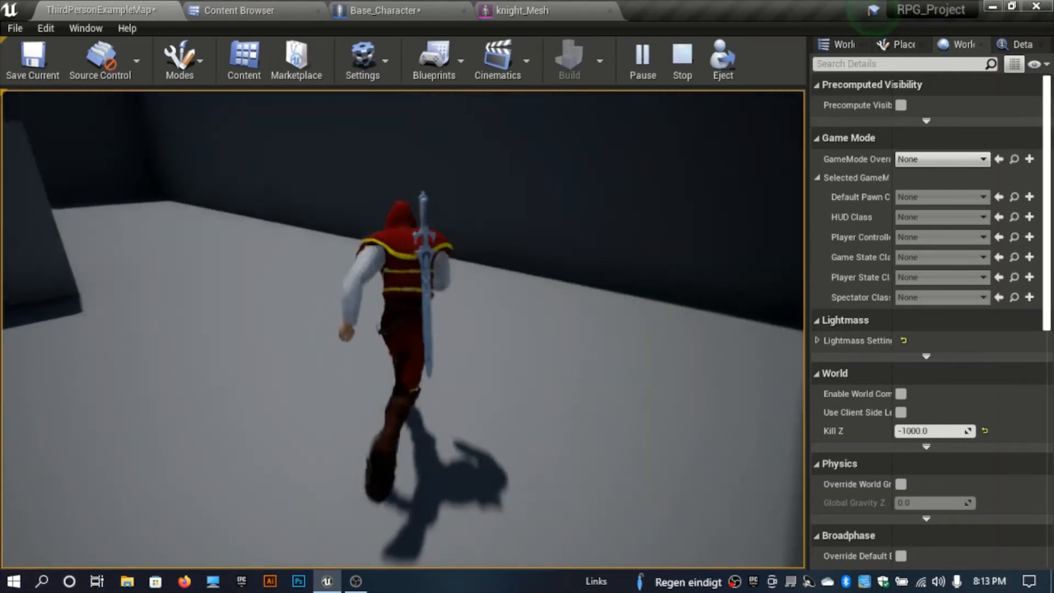
pyautogui.press('w')
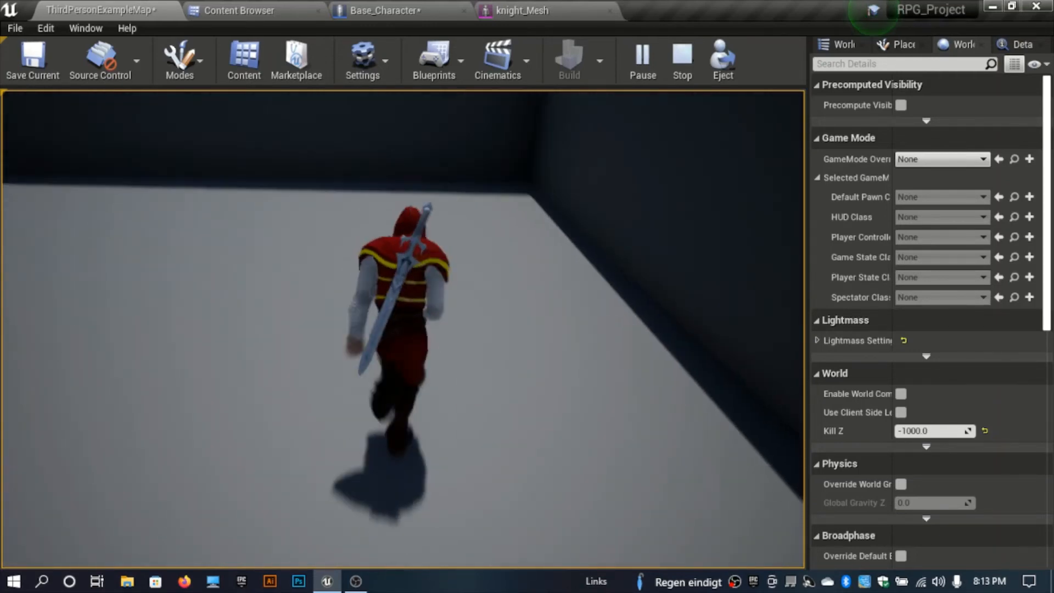
pyautogui.press('w')
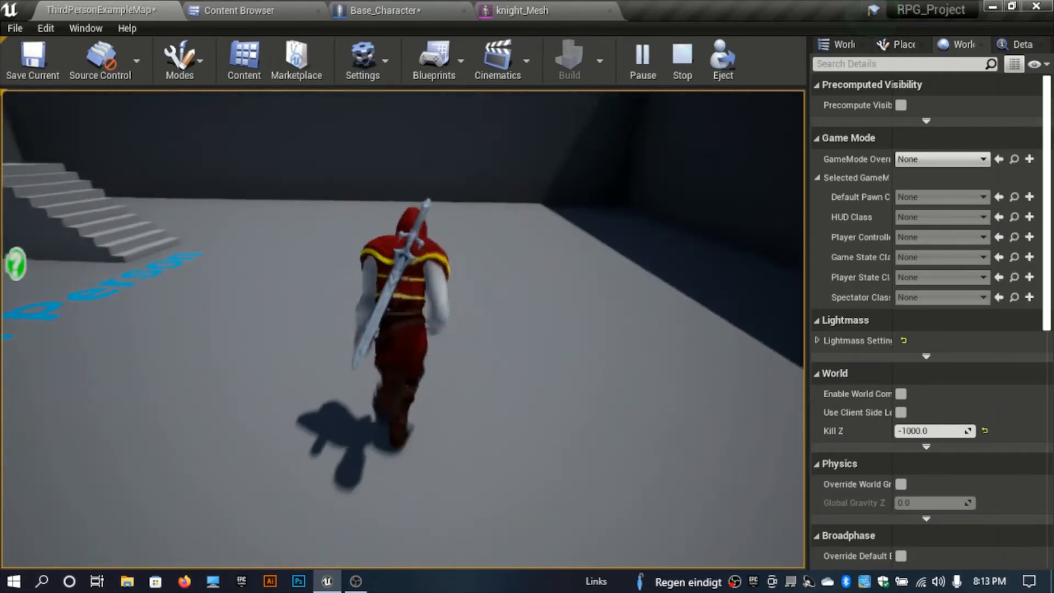
pyautogui.press('w')
pyautogui.press('w')
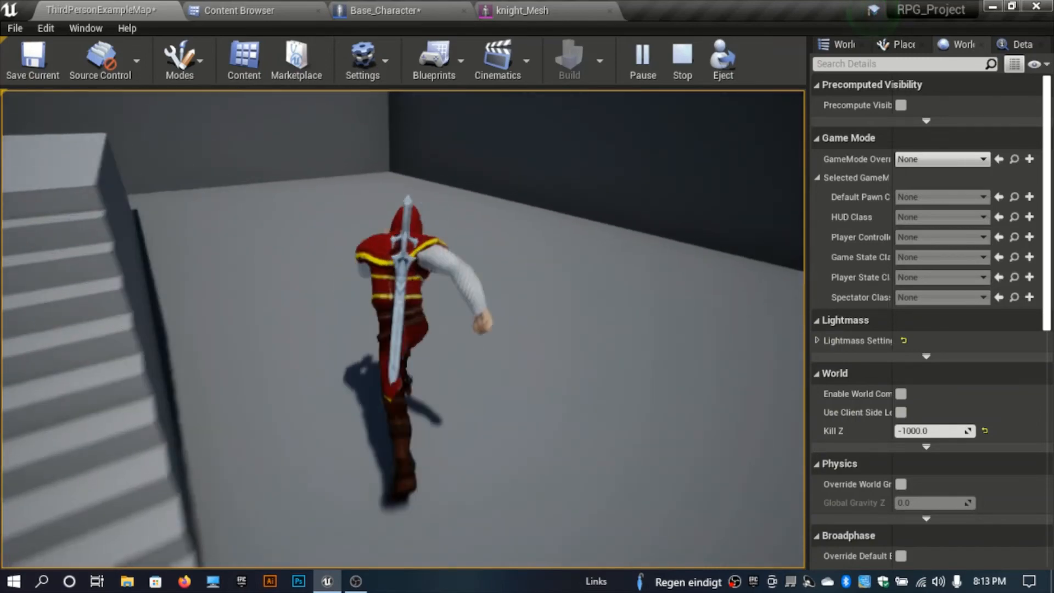
pyautogui.press('w')
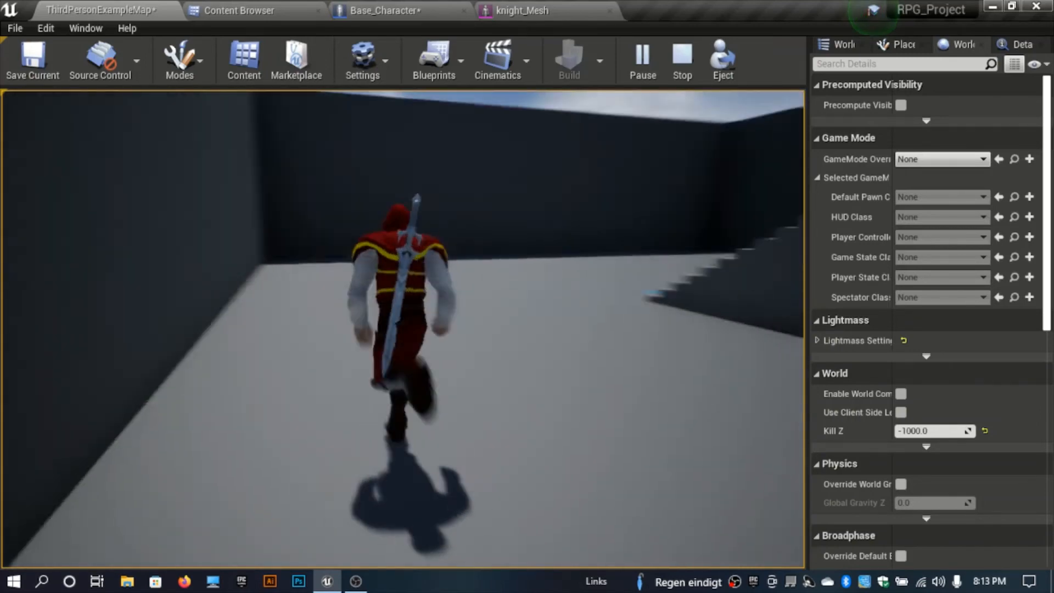
pyautogui.press('w')
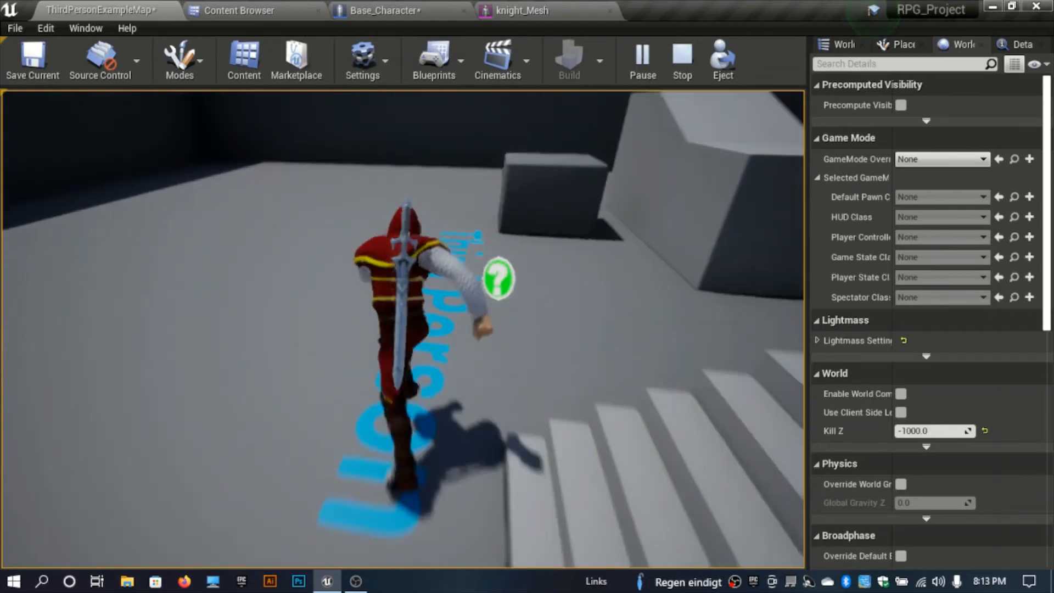
pyautogui.press('w')
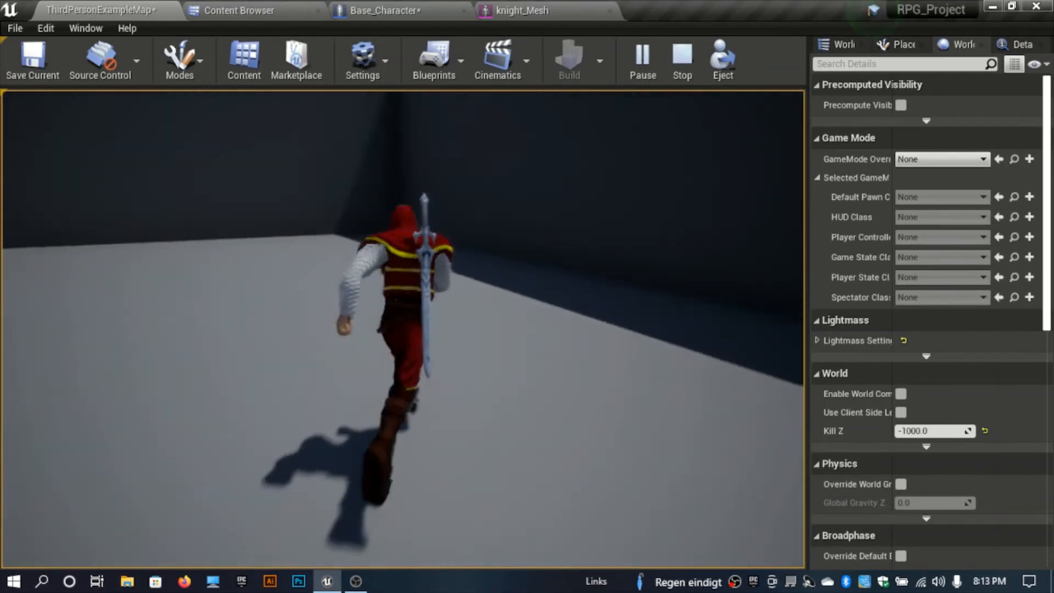
pyautogui.press('w')
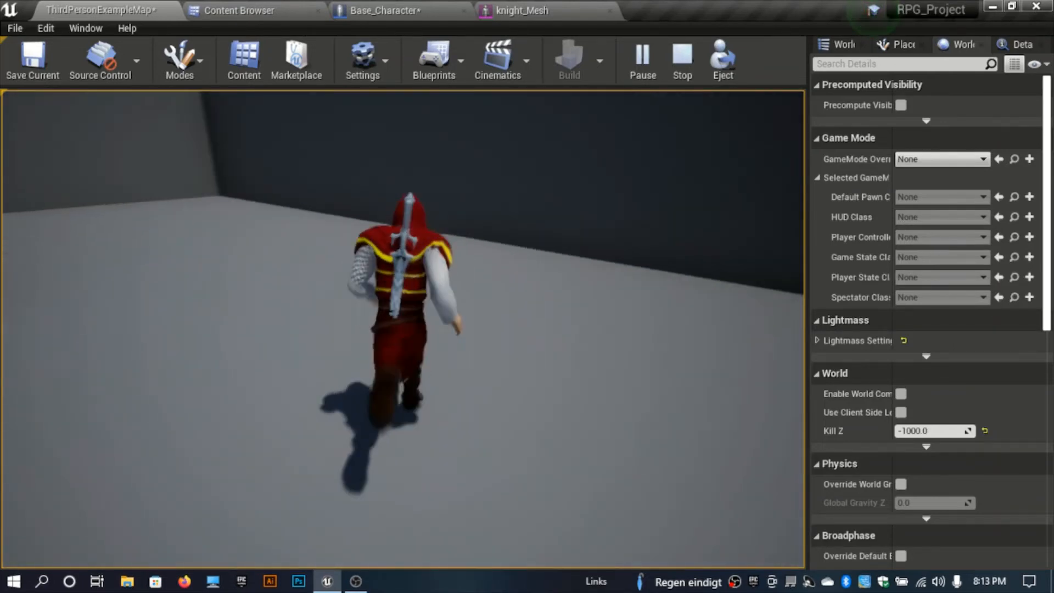
pyautogui.press('w')
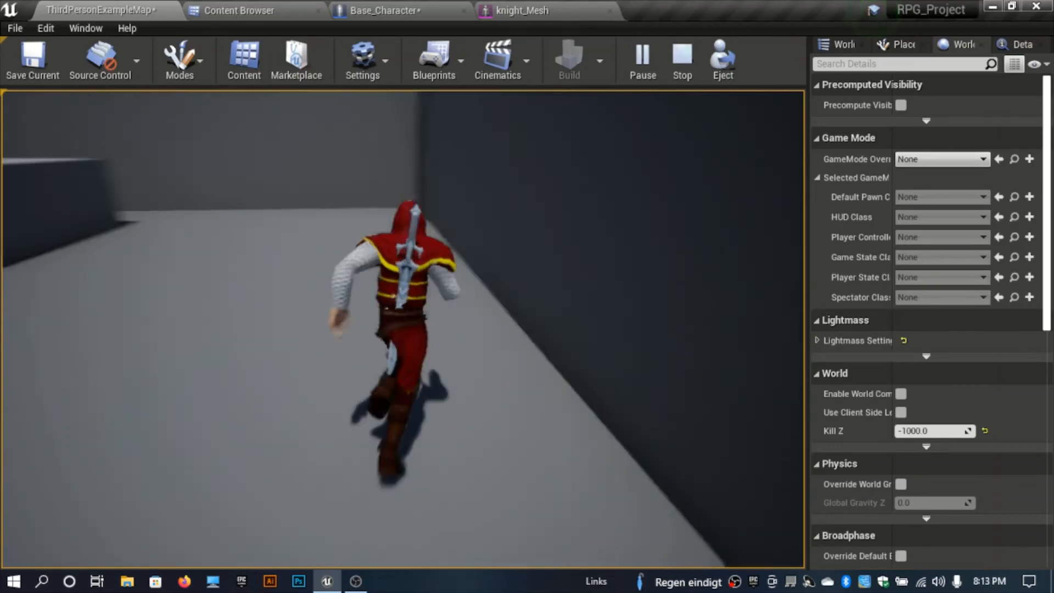
pyautogui.press('w')
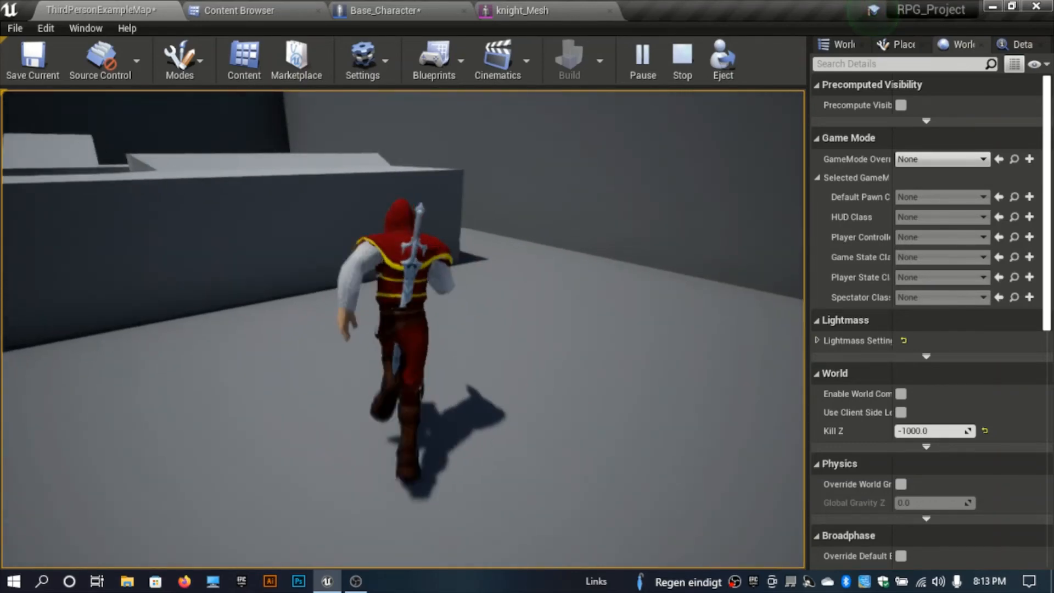
pyautogui.press('w')
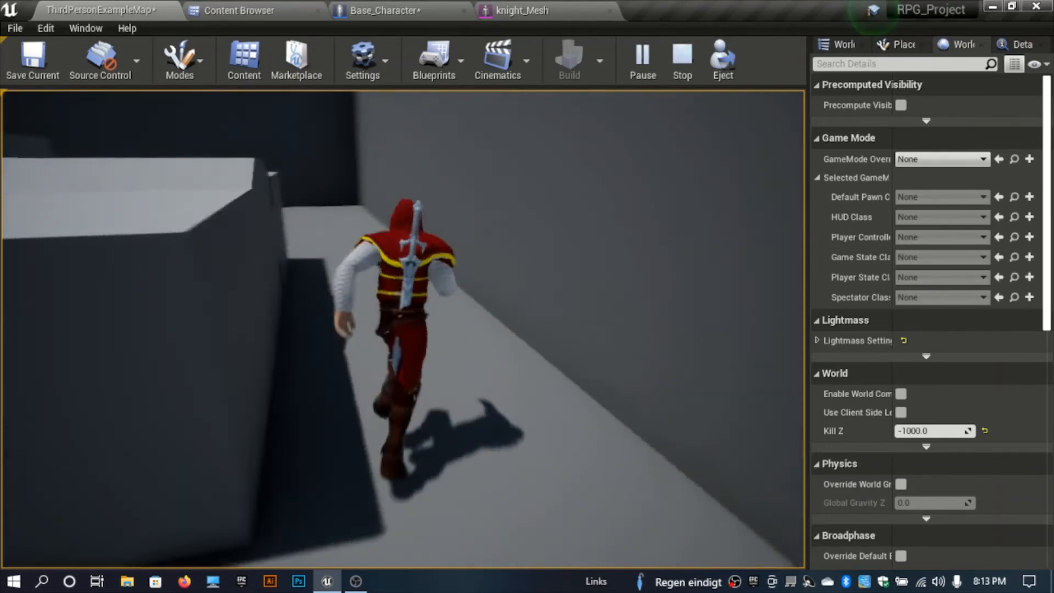
pyautogui.press('w')
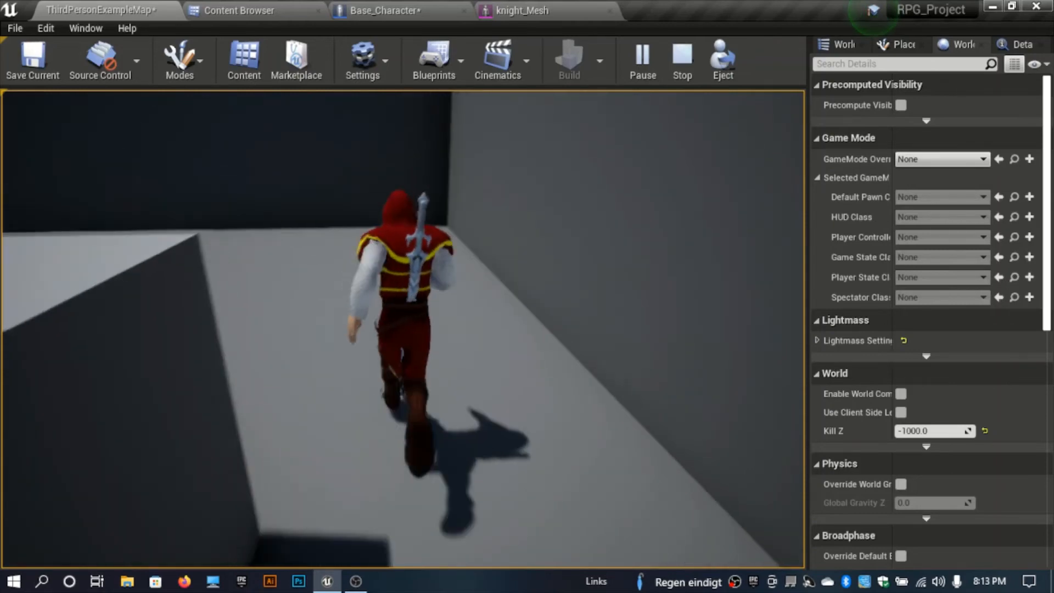
pyautogui.press('w')
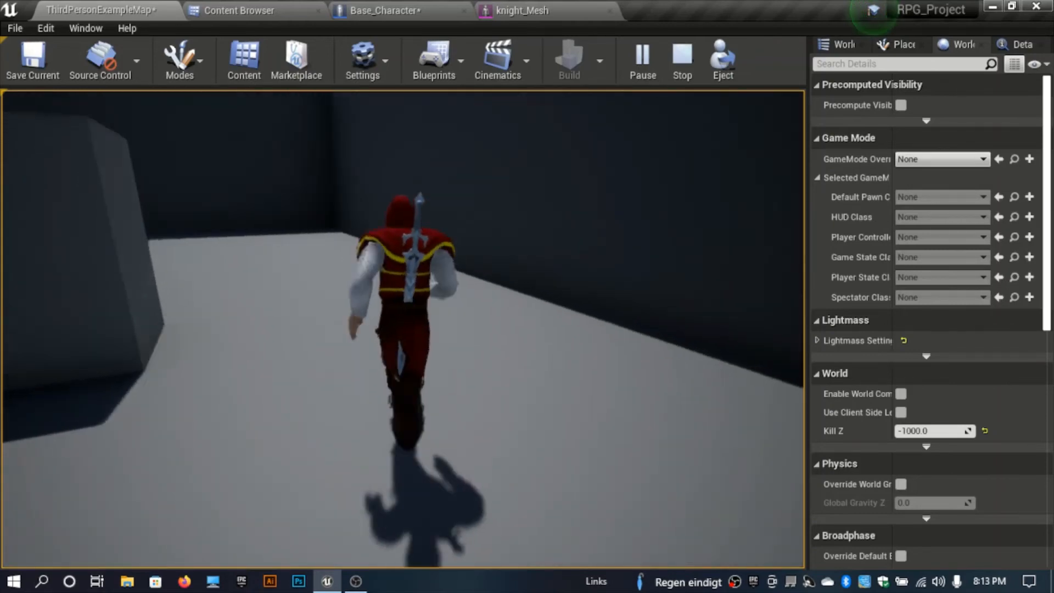
pyautogui.press('Escape')
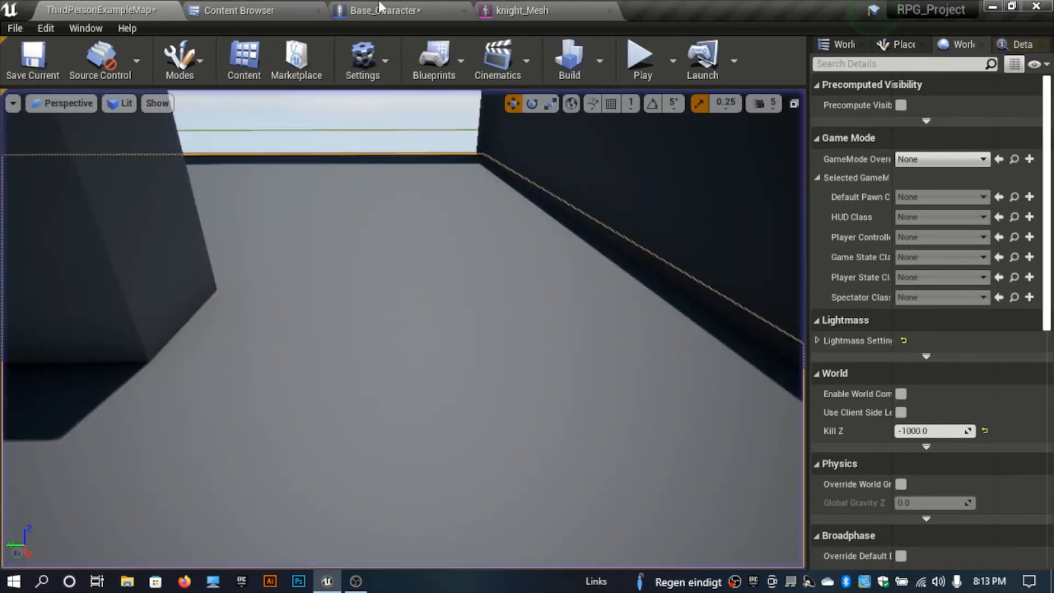
# Duplicate the Sword_Sheath component in Base_Character and name the copy Sword_Hand.
pyautogui.click(378, 10)
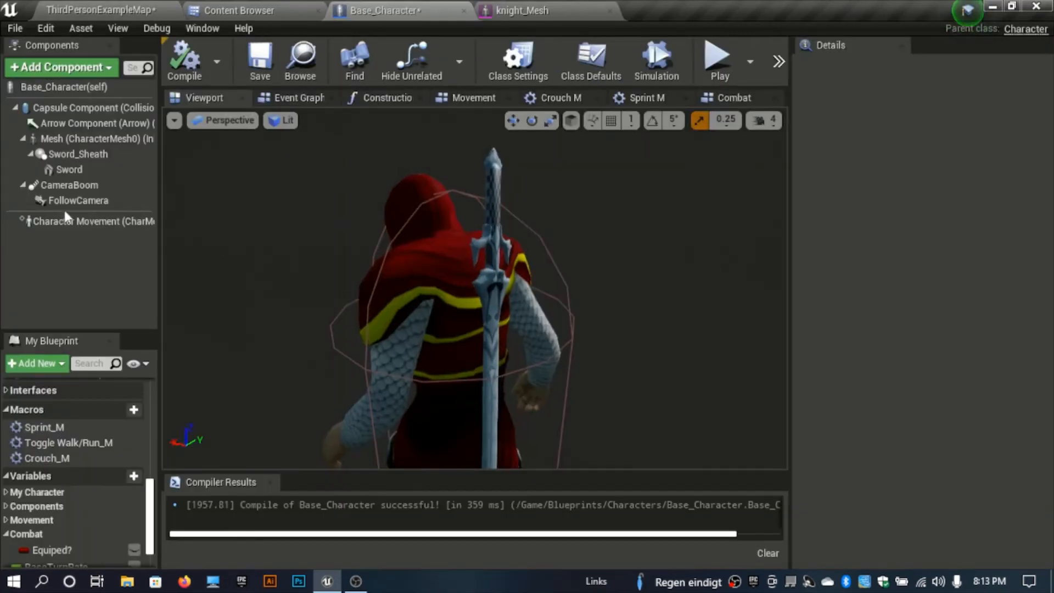
pyautogui.click(58, 153)
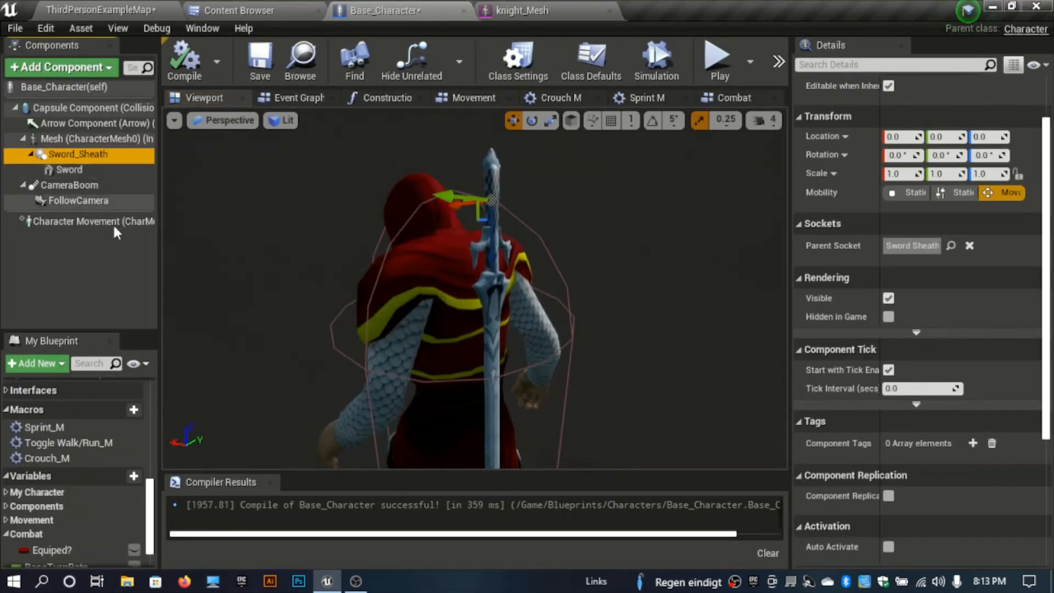
pyautogui.hotkey('ctrl', 'w')
pyautogui.press('Right')
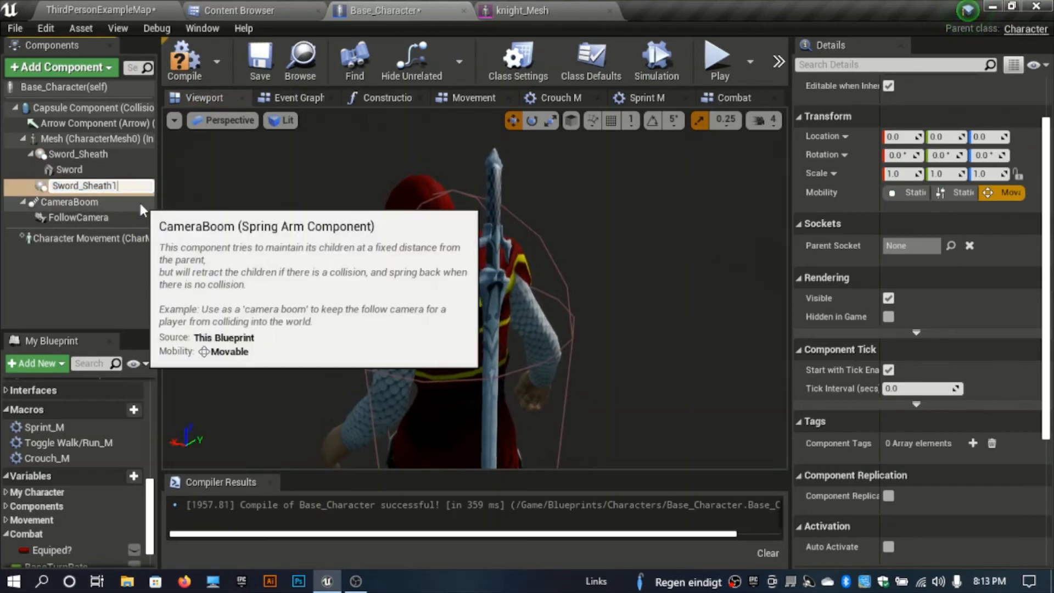
pyautogui.press('BackSpace')
pyautogui.press('BackSpace')
pyautogui.press('BackSpace')
pyautogui.press('BackSpace')
pyautogui.press('BackSpace')
pyautogui.press('BackSpace')
pyautogui.press('BackSpace')
pyautogui.write('Hand')
pyautogui.press('Return')
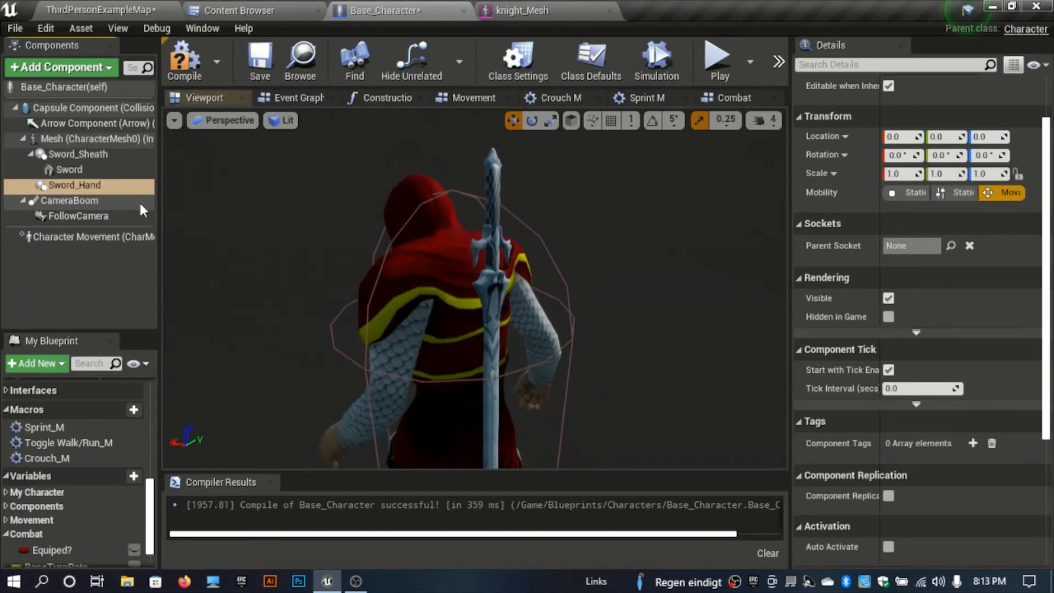
# Add a socket to the RightHand bone in the skeleton of knight_Mesh.
pyautogui.click(96, 141)
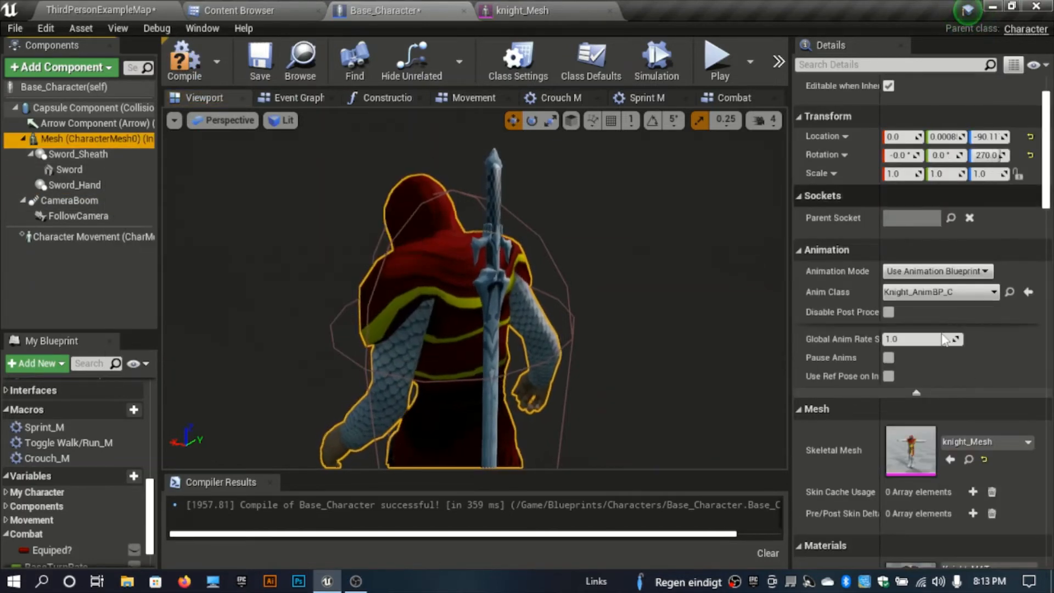
pyautogui.click(565, 8)
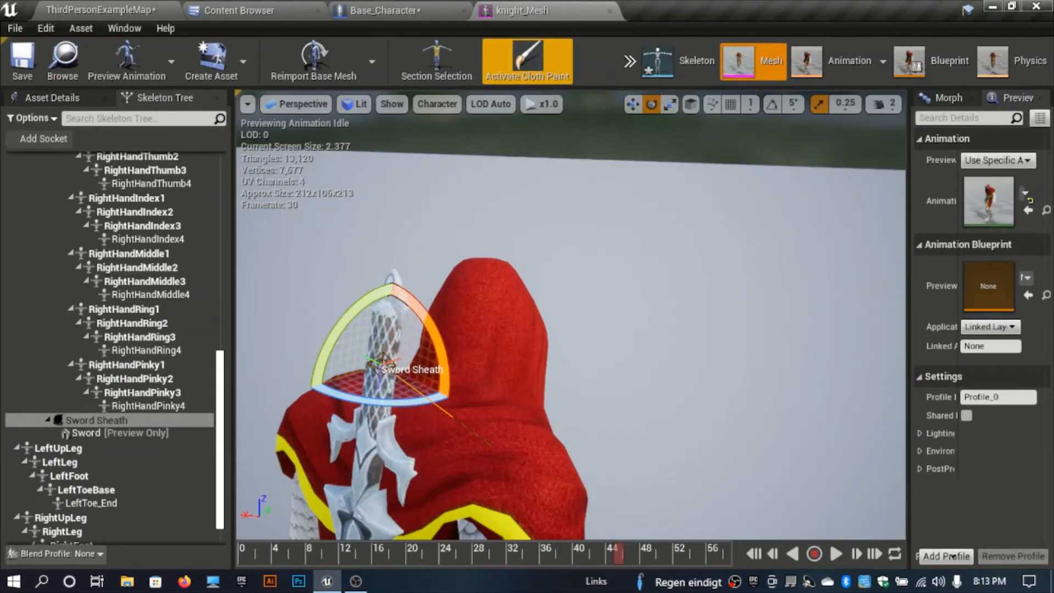
pyautogui.moveTo(364, 325); pyautogui.dragTo(370, 365, button='right')
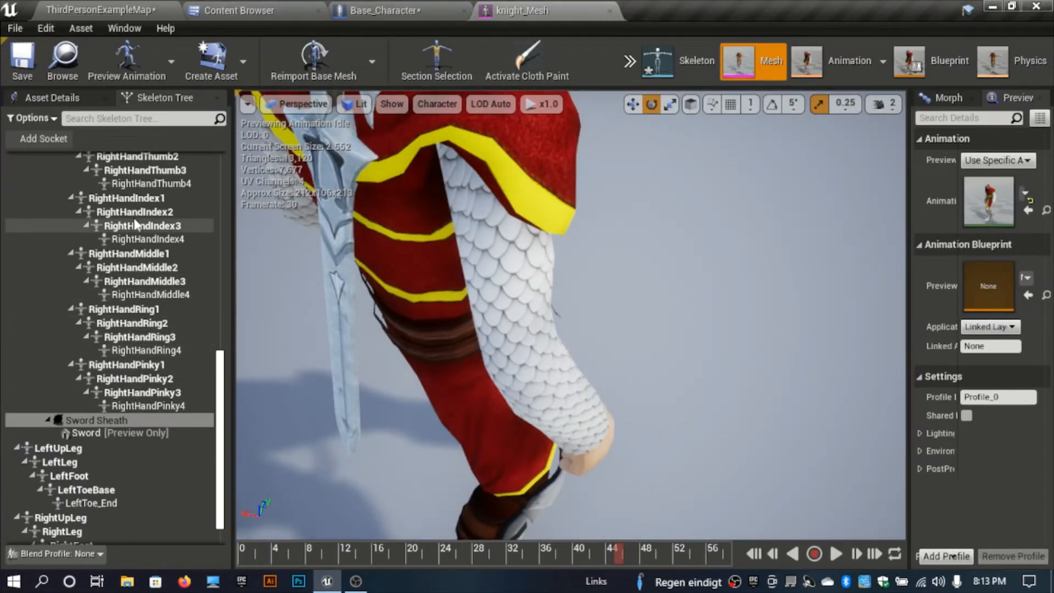
pyautogui.scroll(5, 135, 222)
pyautogui.click(105, 252)
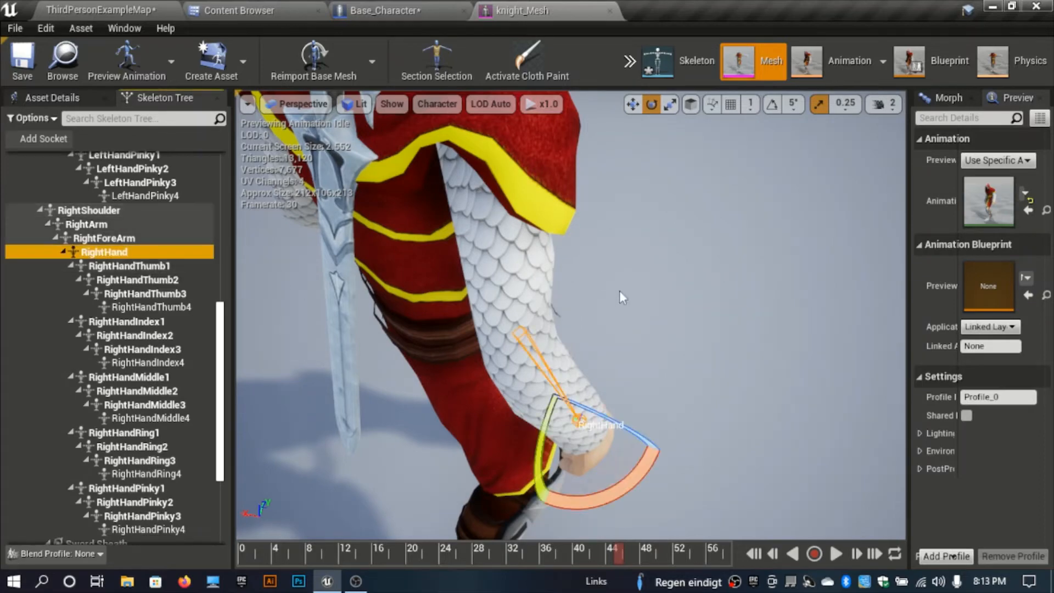
pyautogui.press('f')
pyautogui.moveTo(351, 308); pyautogui.dragTo(244, 305, button='right')
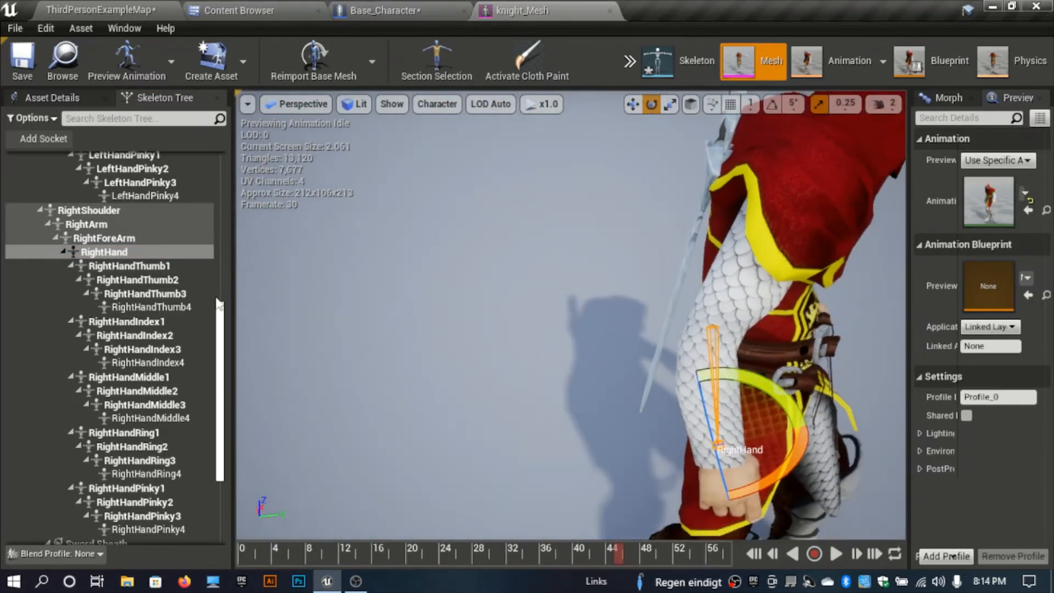
pyautogui.rightClick(113, 252)
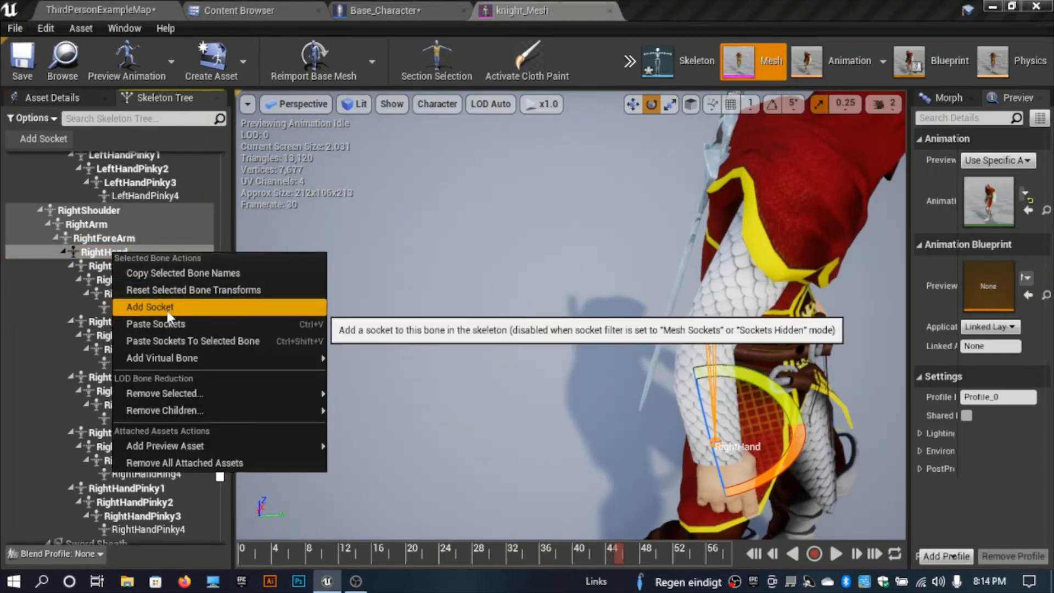
pyautogui.click(150, 307)
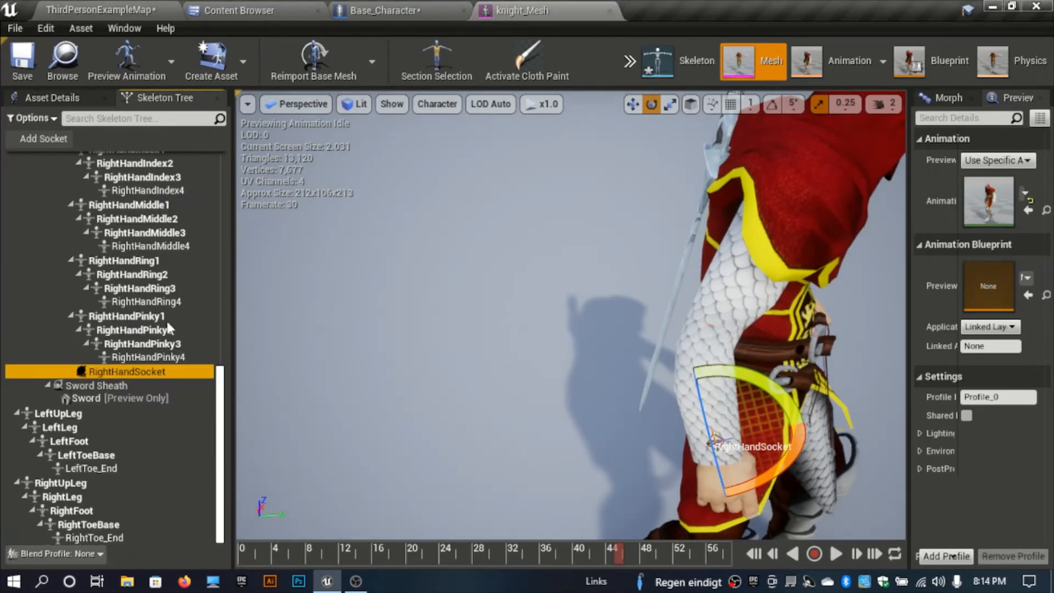
# Rename the new right-hand socket as Sword in Hand.
pyautogui.click(111, 372)
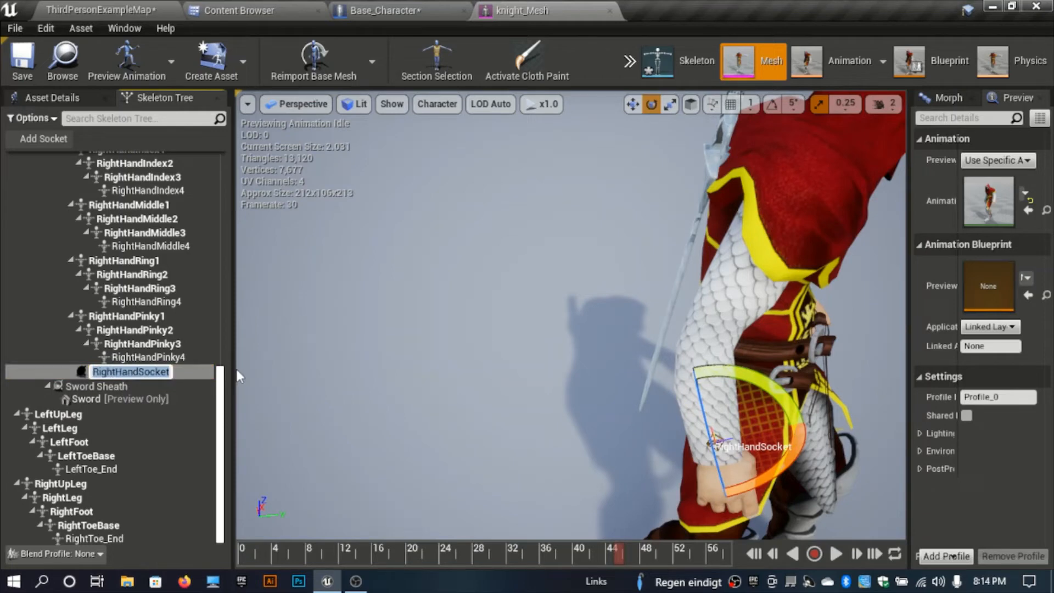
pyautogui.write('Sword')
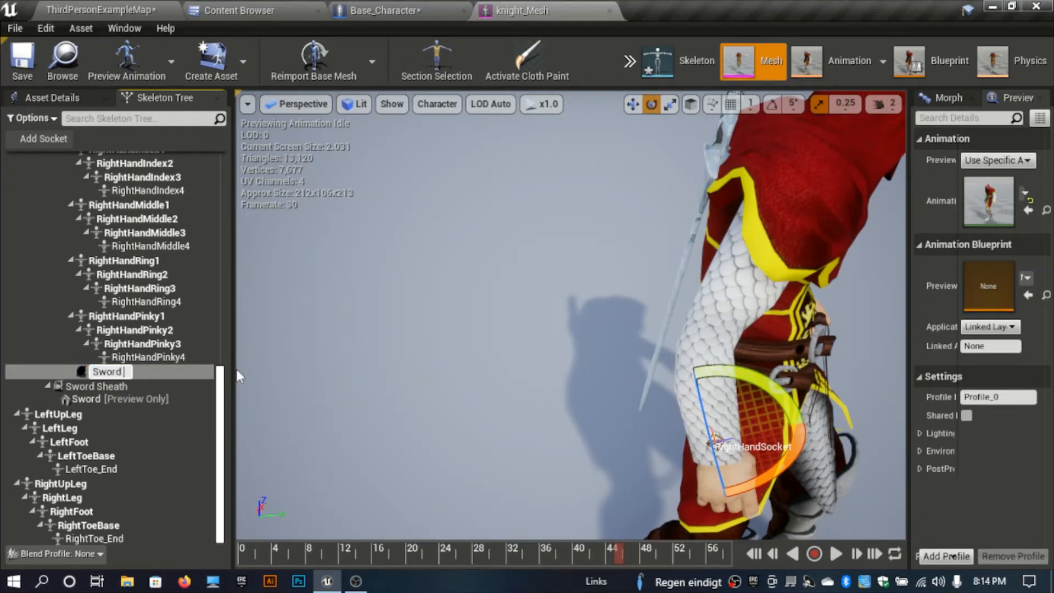
pyautogui.write(' in Hand')
pyautogui.press('Return')
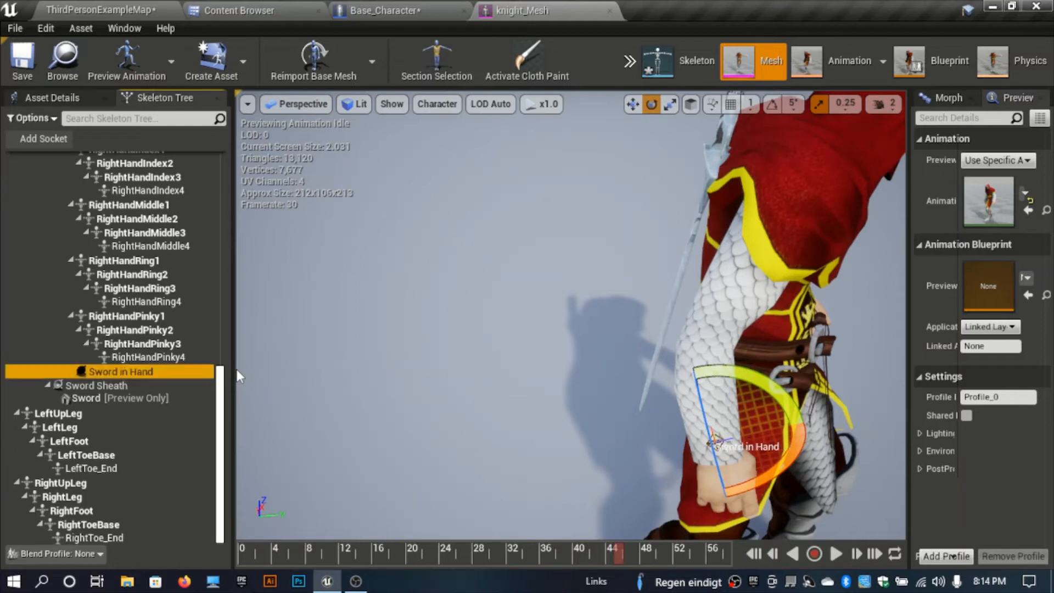
# Attach the Sword mesh as a preview asset to the Sword in Hand socket.
pyautogui.rightClick(118, 371)
pyautogui.moveTo(205, 343)
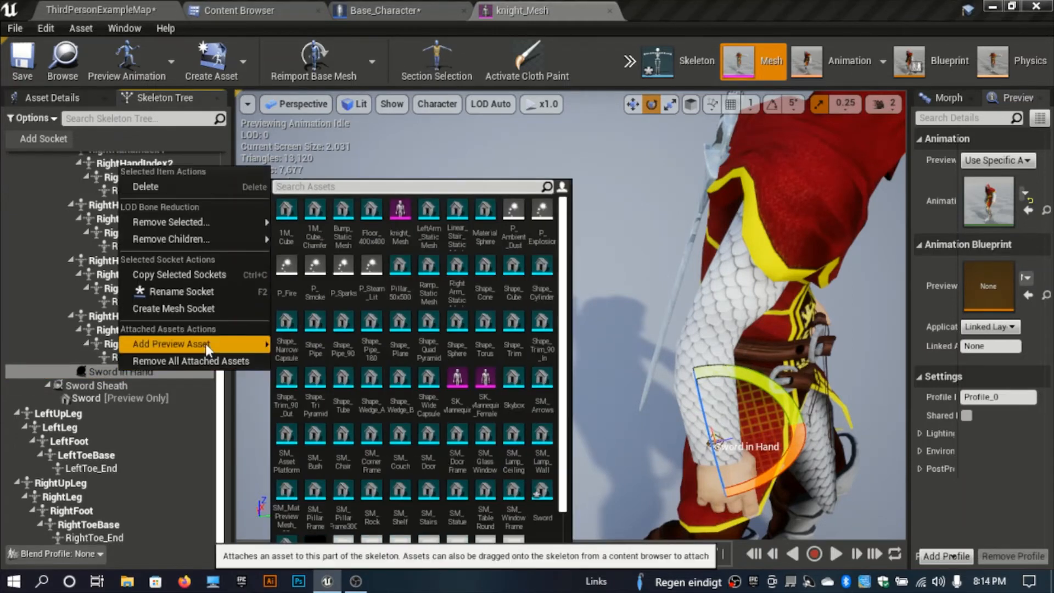
pyautogui.write('sword')
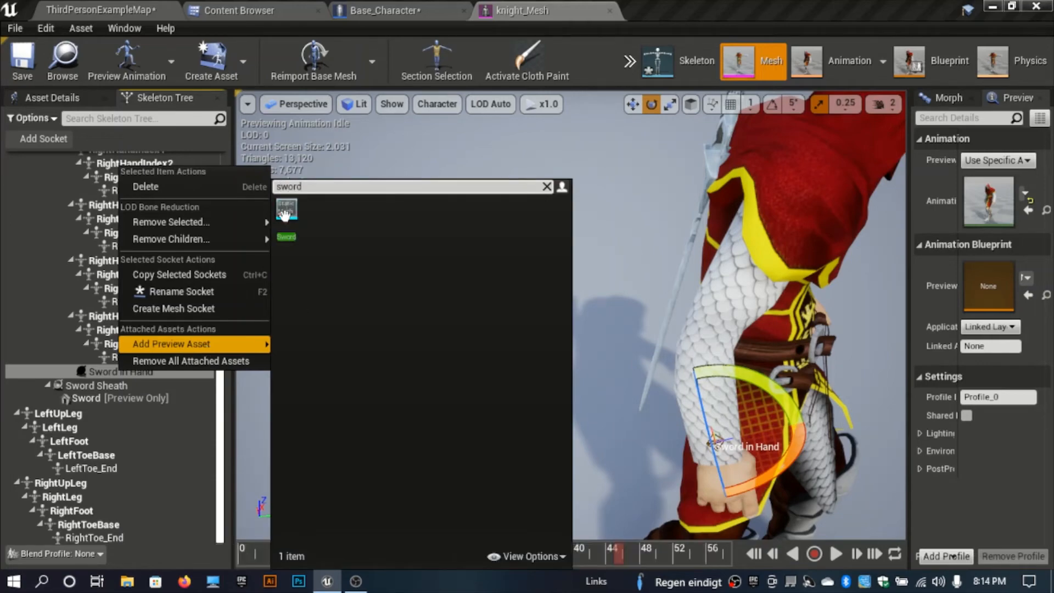
pyautogui.click(285, 214)
# Move and rotate the Sword in Hand socket so the sword's grip sits inside the knight's right fist with the blade pointing forward.
pyautogui.moveTo(369, 252); pyautogui.dragTo(398, 237, button='right')
pyautogui.press('w')
pyautogui.press('s')
pyautogui.press('w')
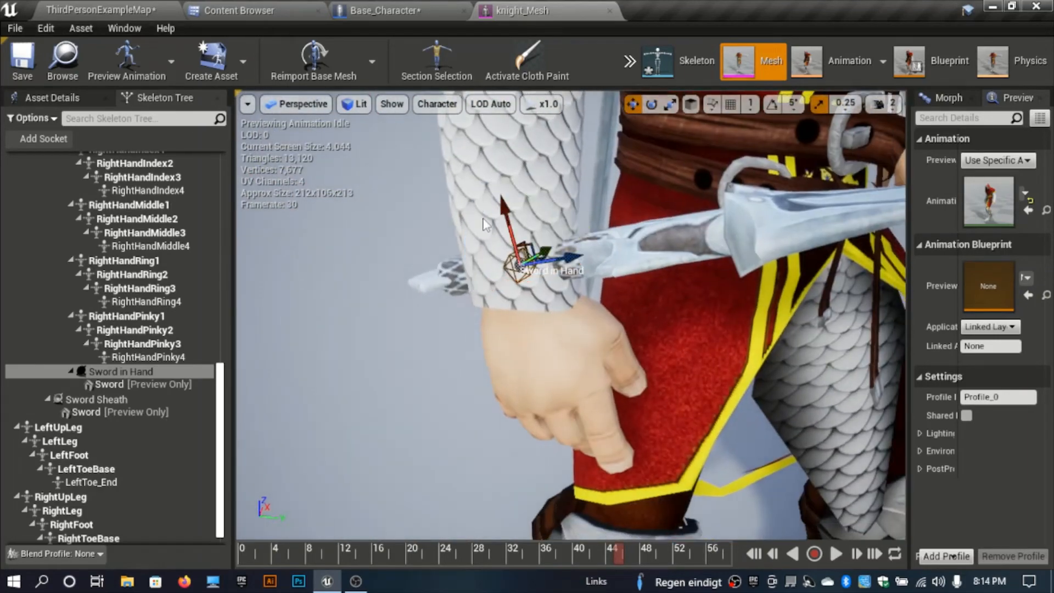
pyautogui.moveTo(509, 215); pyautogui.dragTo(556, 352)
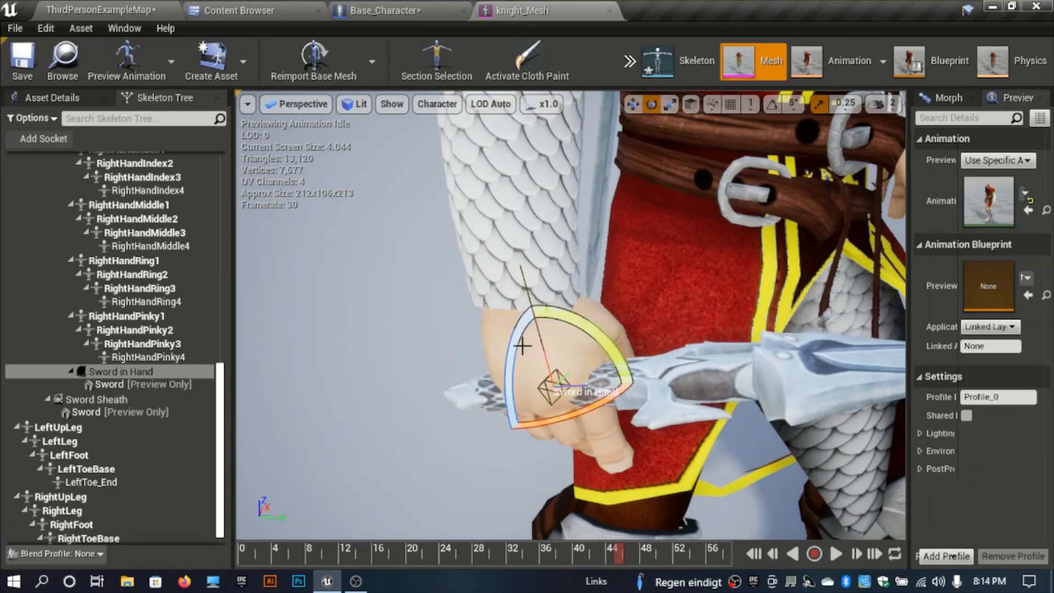
pyautogui.moveTo(513, 379); pyautogui.dragTo(553, 403)
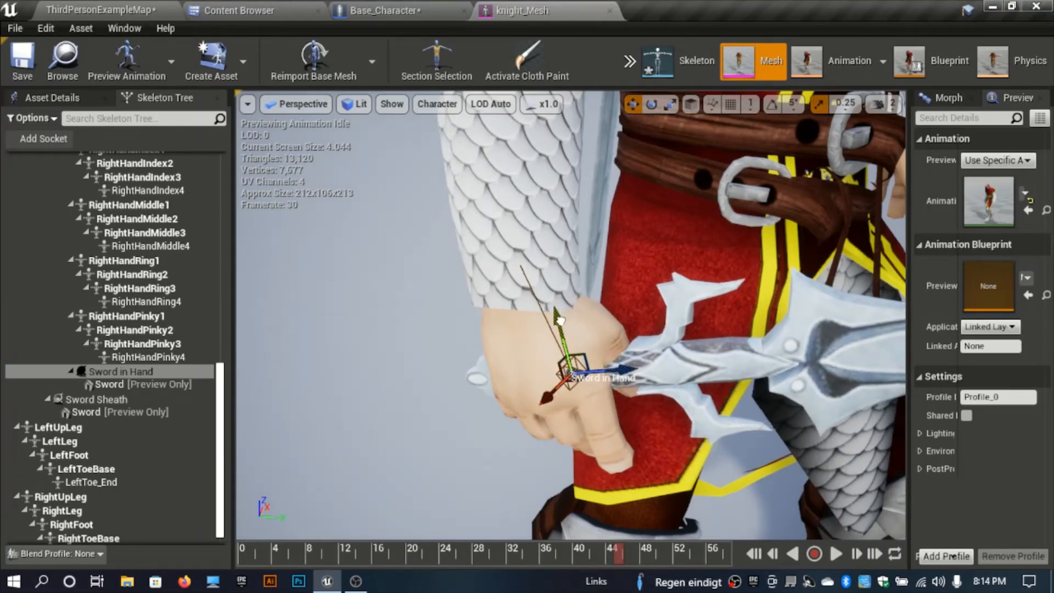
pyautogui.moveTo(560, 320); pyautogui.dragTo(569, 360)
pyautogui.moveTo(569, 361); pyautogui.dragTo(661, 339, button='right')
pyautogui.moveTo(540, 247); pyautogui.dragTo(486, 286, button='right')
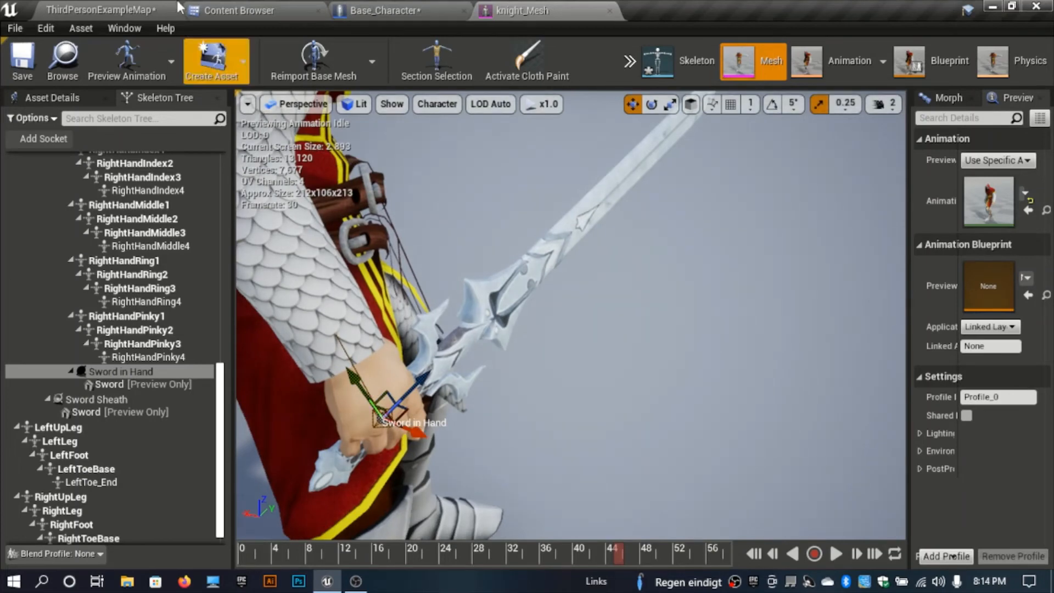
# Save knight_Mesh and, in the Base_Character blueprint, set the Sword_Hand component's parent socket to Sword in Hand.
pyautogui.click(23, 66)
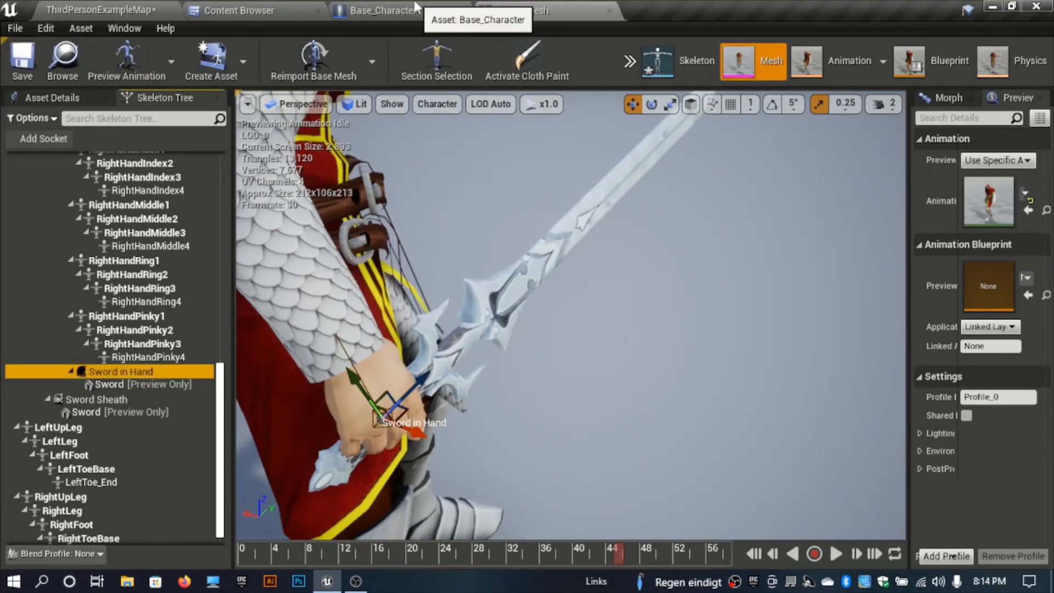
pyautogui.click(458, 9)
pyautogui.click(77, 186)
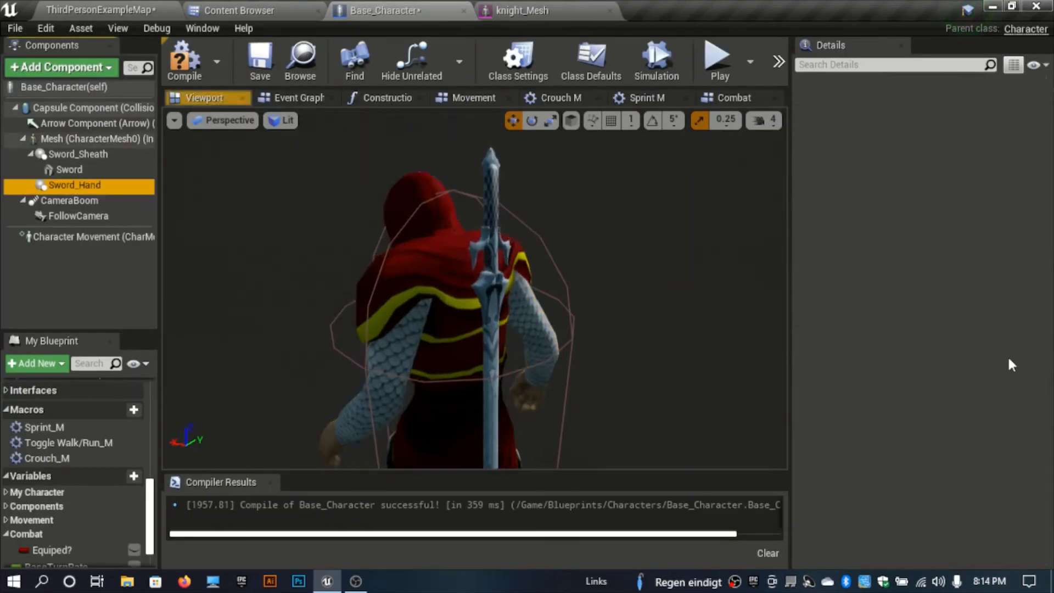
pyautogui.click(951, 246)
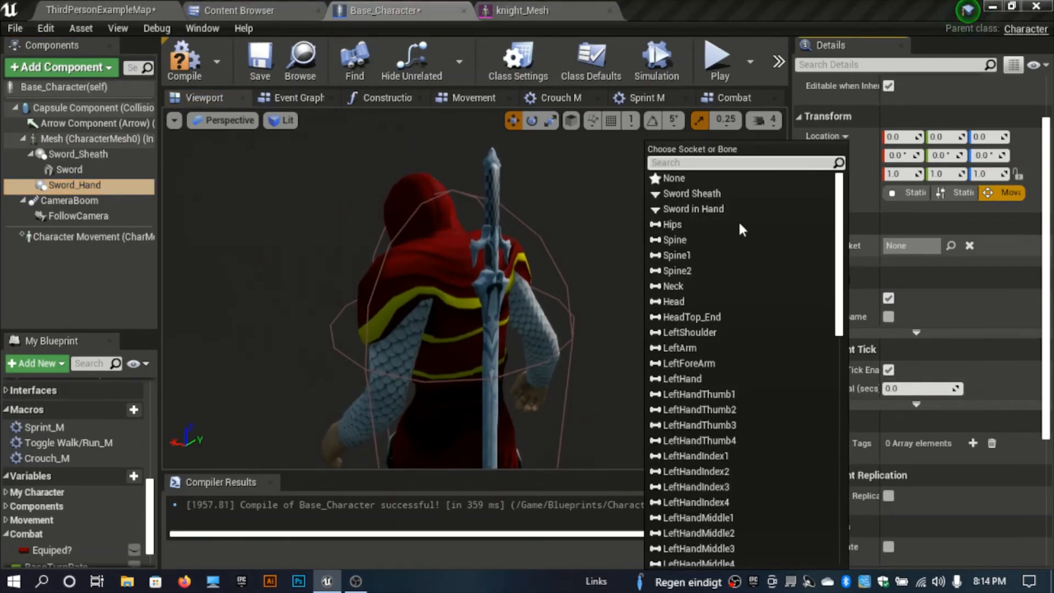
pyautogui.click(705, 211)
# Reparent the Sword component from Sword_Sheath to Sword_Hand and reset its location and rotation to 0.
pyautogui.moveTo(299, 159); pyautogui.dragTo(265, 170, button='right')
pyautogui.moveTo(59, 172); pyautogui.dragTo(99, 192)
pyautogui.click(82, 169)
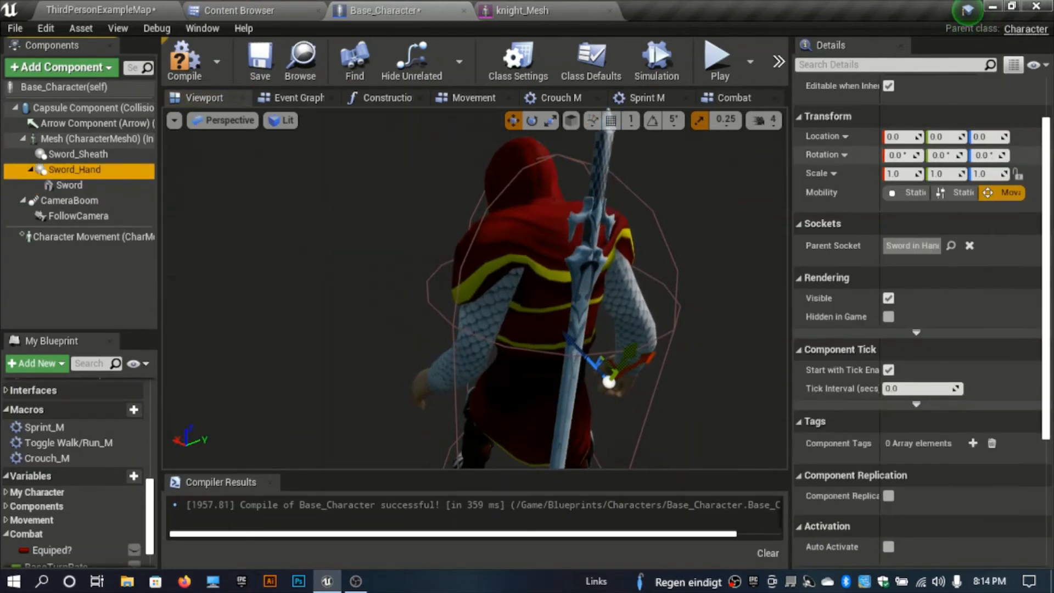
pyautogui.click(69, 185)
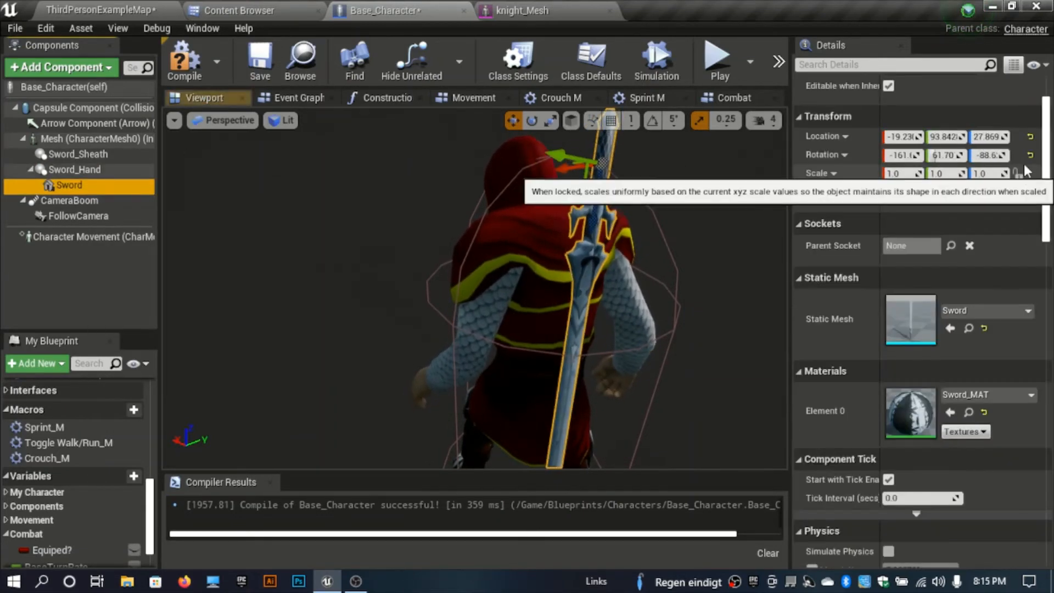
pyautogui.click(1030, 136)
pyautogui.click(1030, 156)
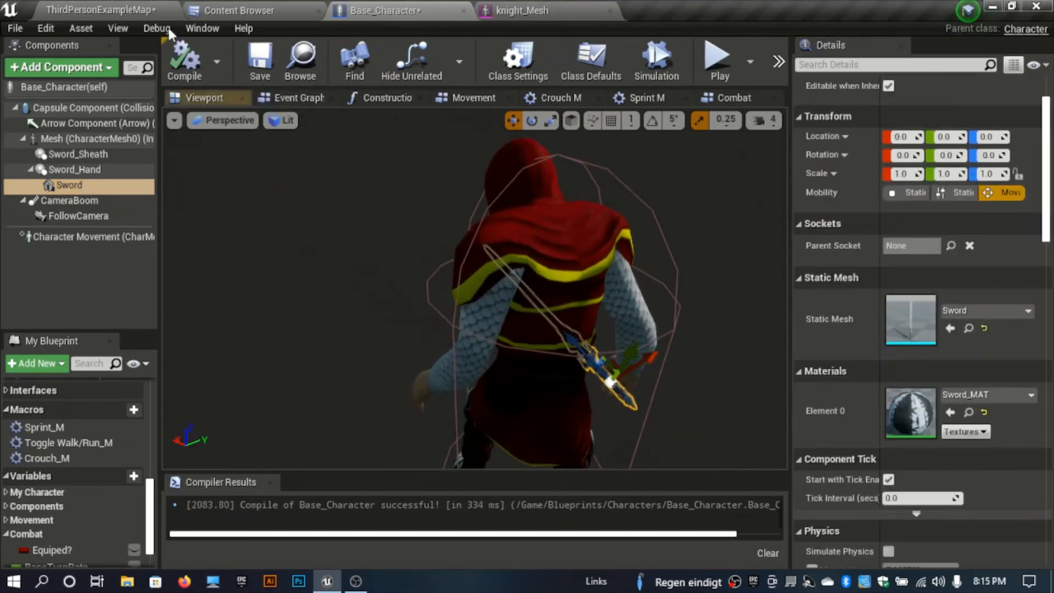
# Play the ThirdPersonExampleMap level and run the knight around to check how the sword sits in its right hand, ending the session when done.
pyautogui.click(99, 10)
pyautogui.hotkey('alt', 'p')
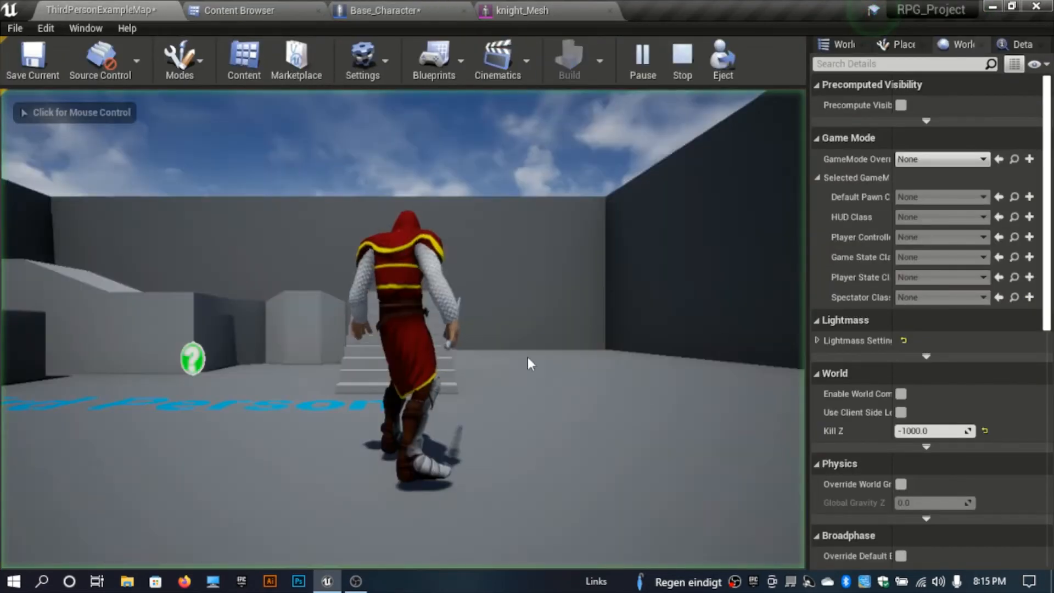
pyautogui.click(404, 329)
pyautogui.press('w')
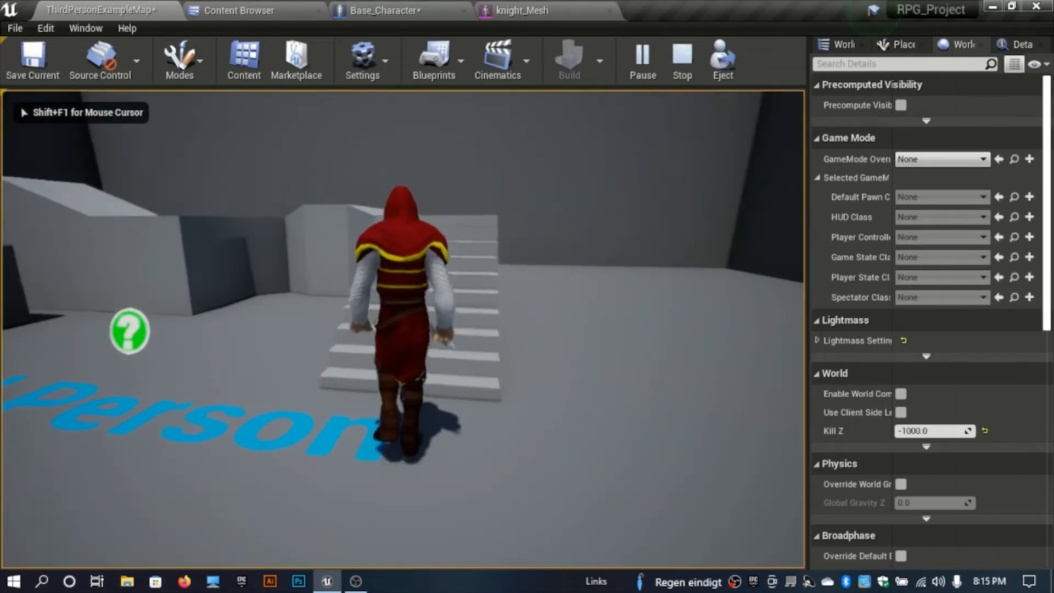
pyautogui.press('w')
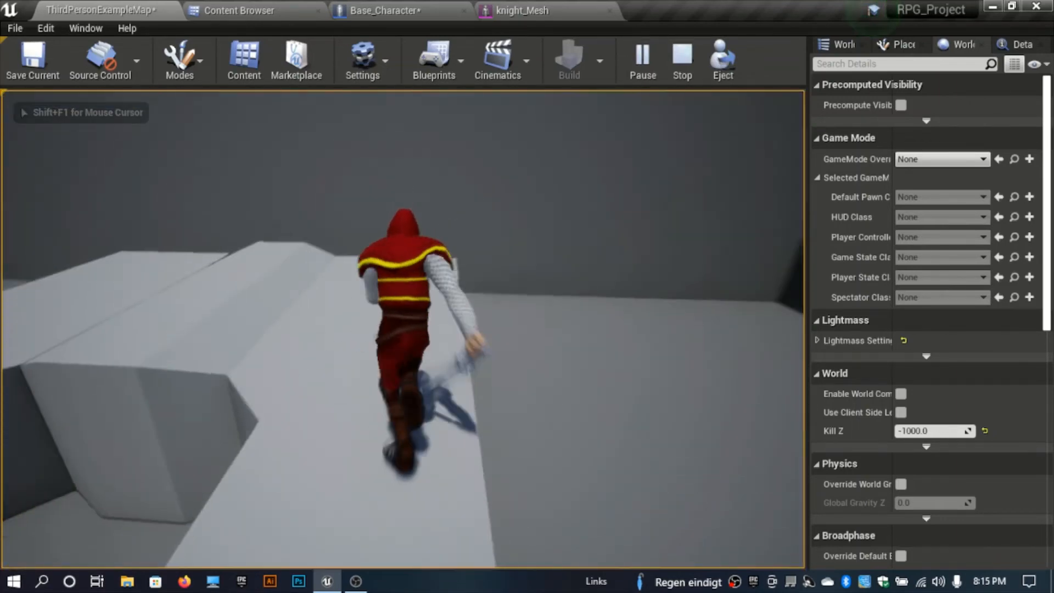
pyautogui.press('w')
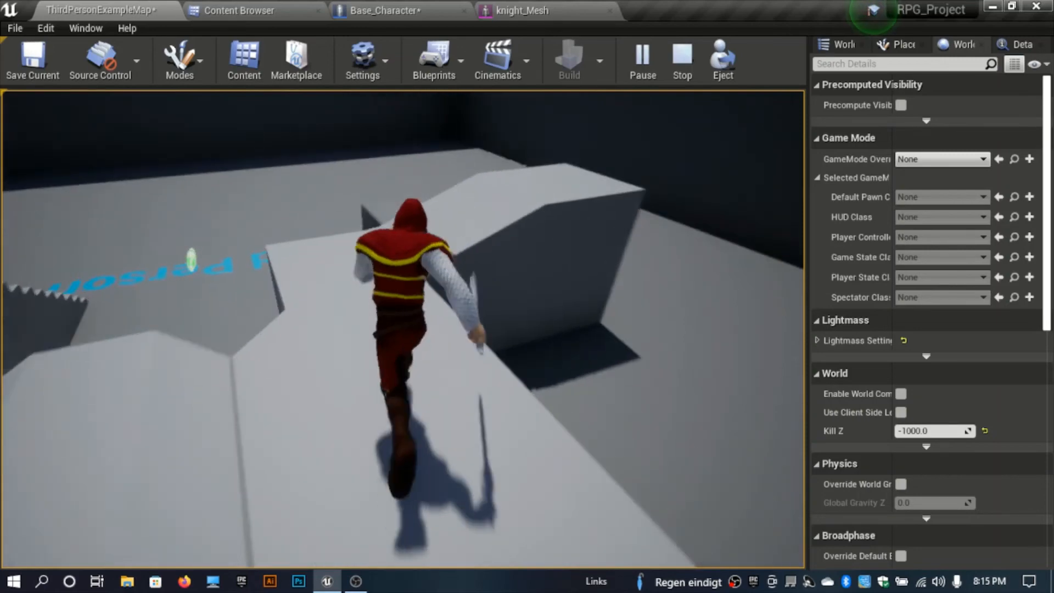
pyautogui.press('w')
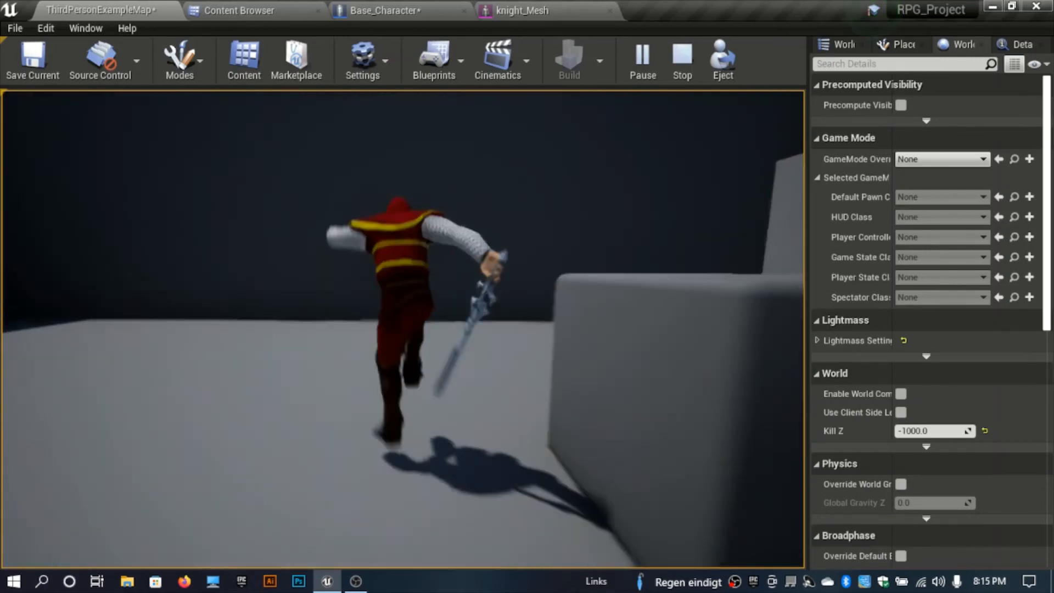
pyautogui.press('w')
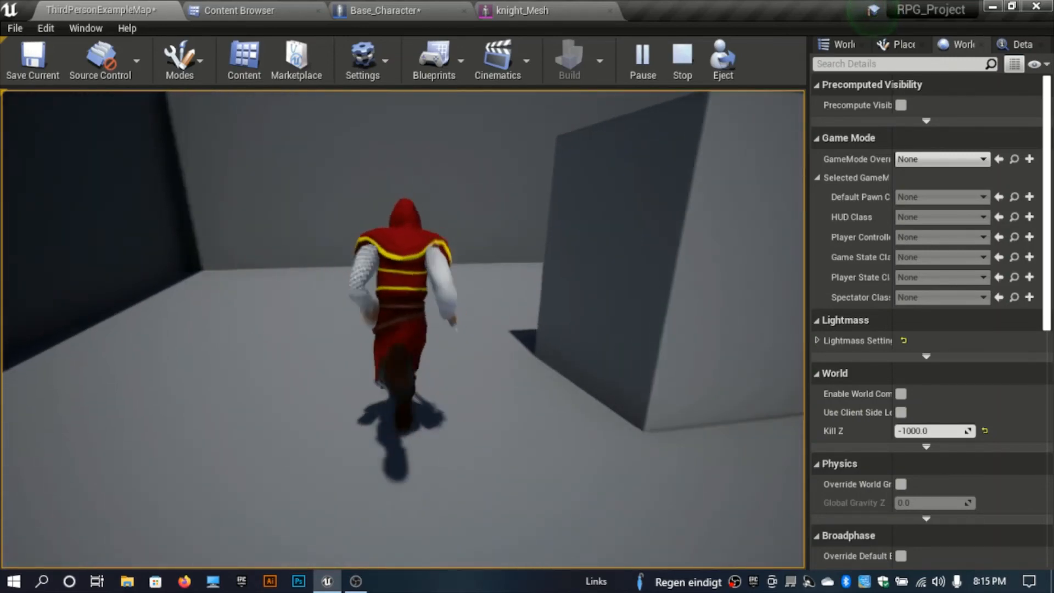
pyautogui.press('w')
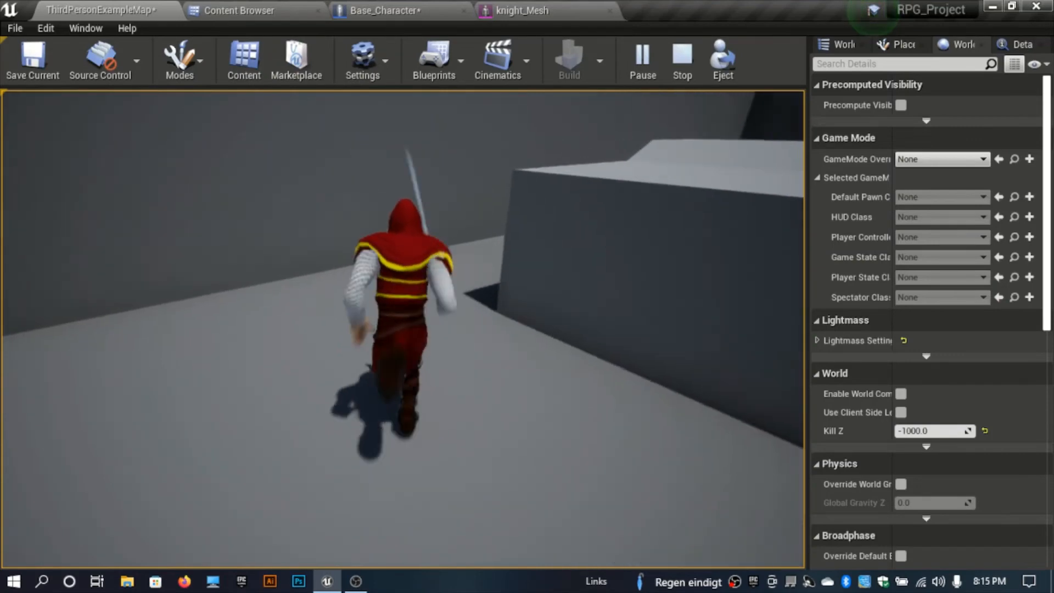
pyautogui.press('w')
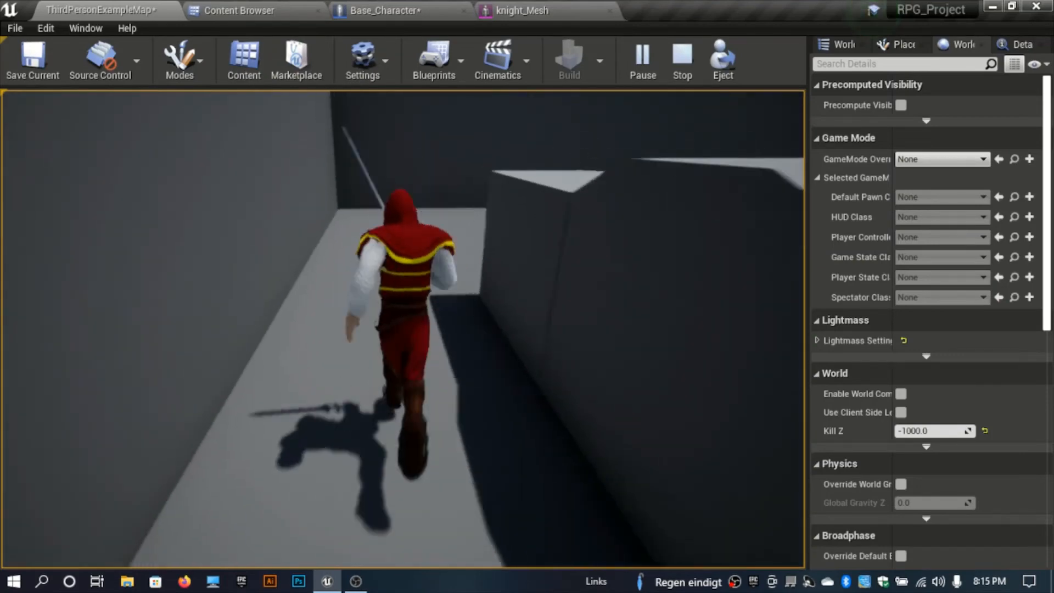
pyautogui.press('w')
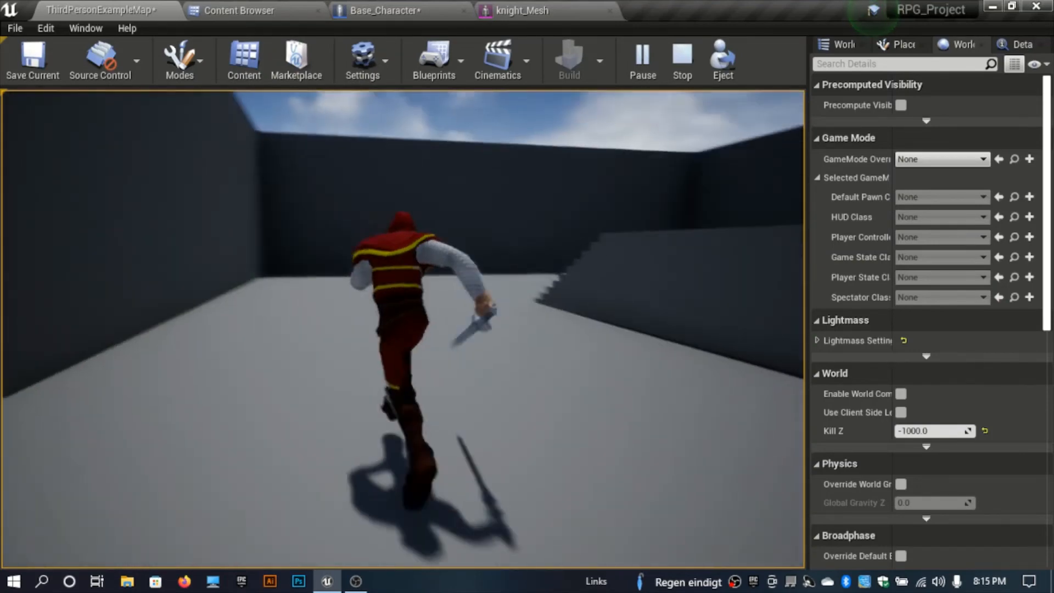
pyautogui.press('w')
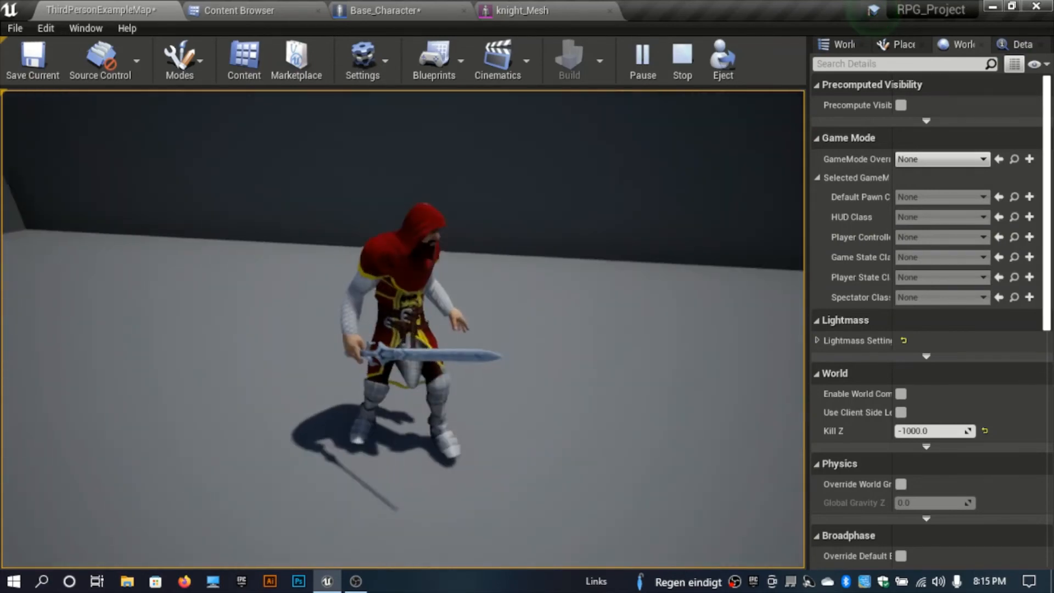
pyautogui.press('Escape')
# Create a folder named Combat in the Animation folder of Character001 under Assets/Models/Characters.
pyautogui.click(384, 10)
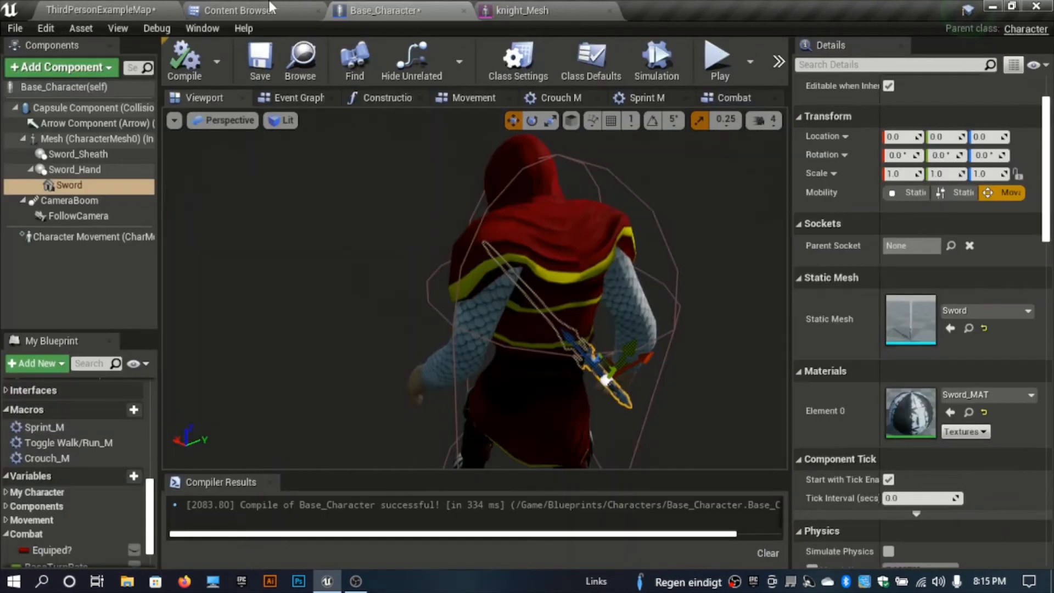
pyautogui.click(239, 10)
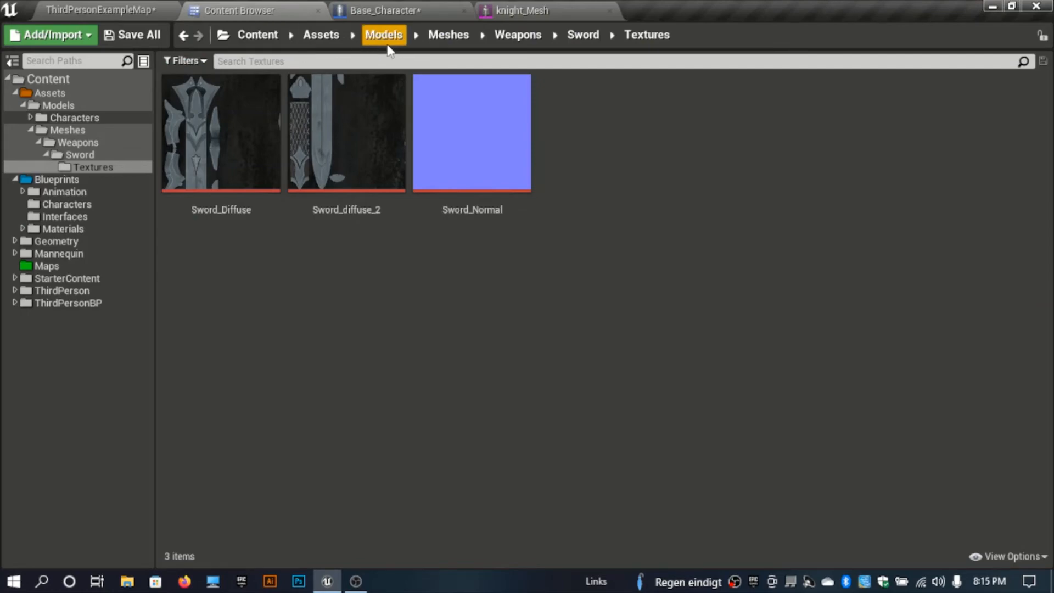
pyautogui.click(384, 34)
pyautogui.click(219, 146)
pyautogui.doubleClick(219, 146)
pyautogui.doubleClick(229, 169)
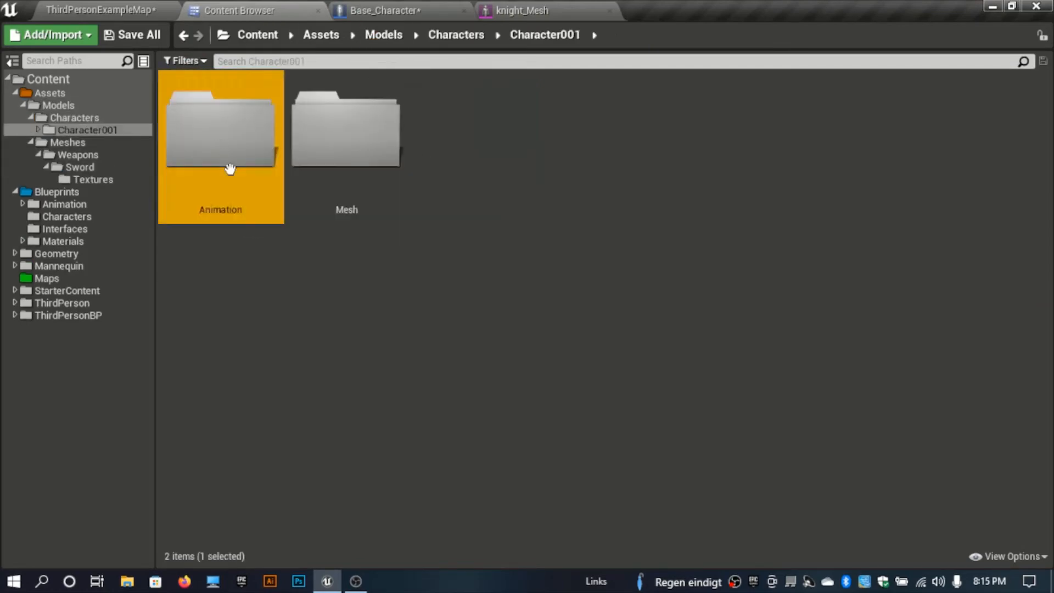
pyautogui.doubleClick(229, 169)
pyautogui.rightClick(348, 183)
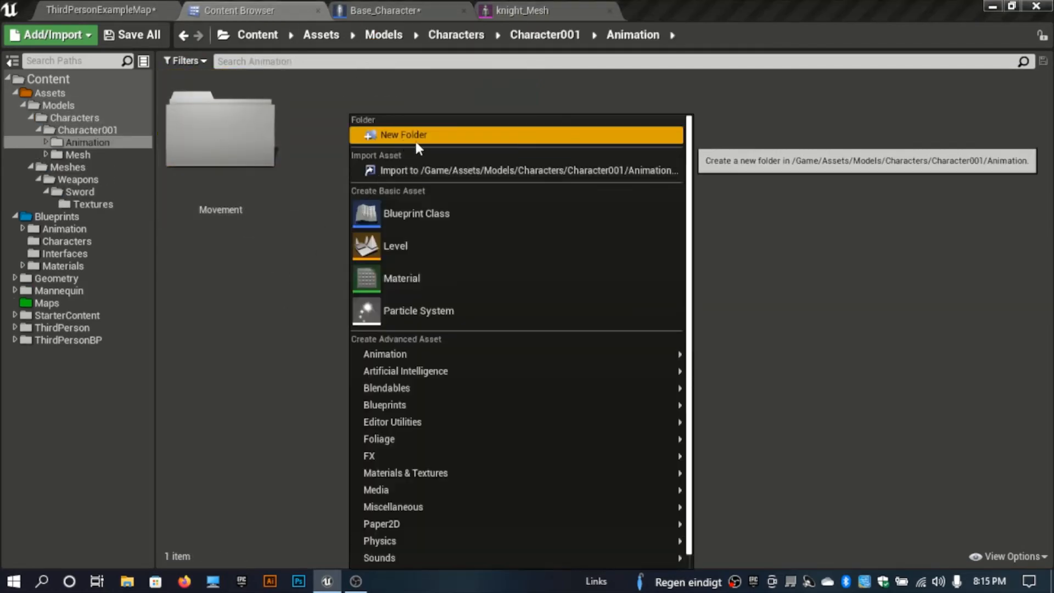
pyautogui.click(415, 144)
pyautogui.write('Comba')
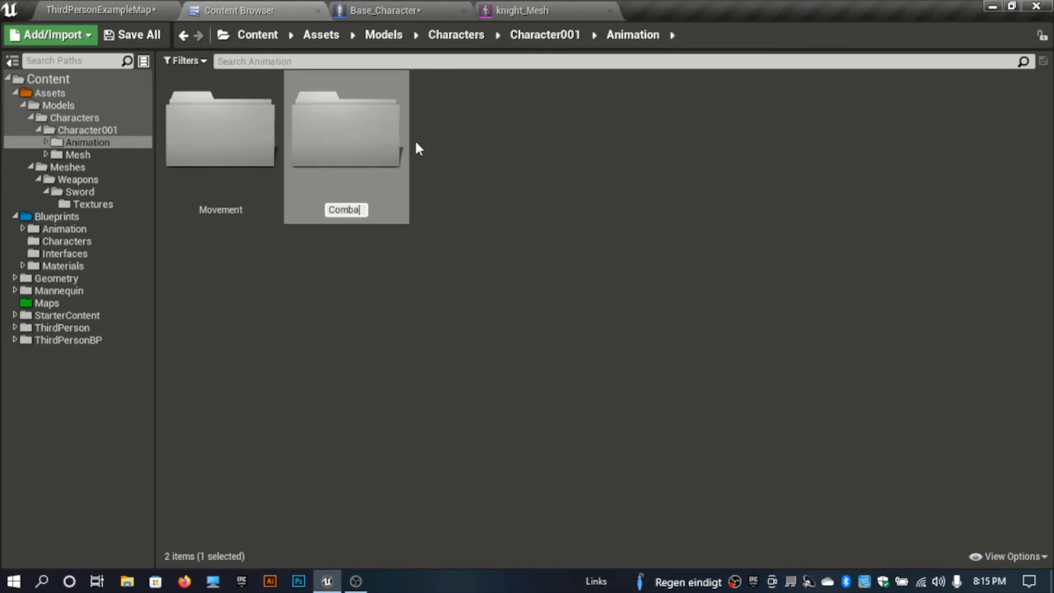
pyautogui.write('t')
pyautogui.press('Return')
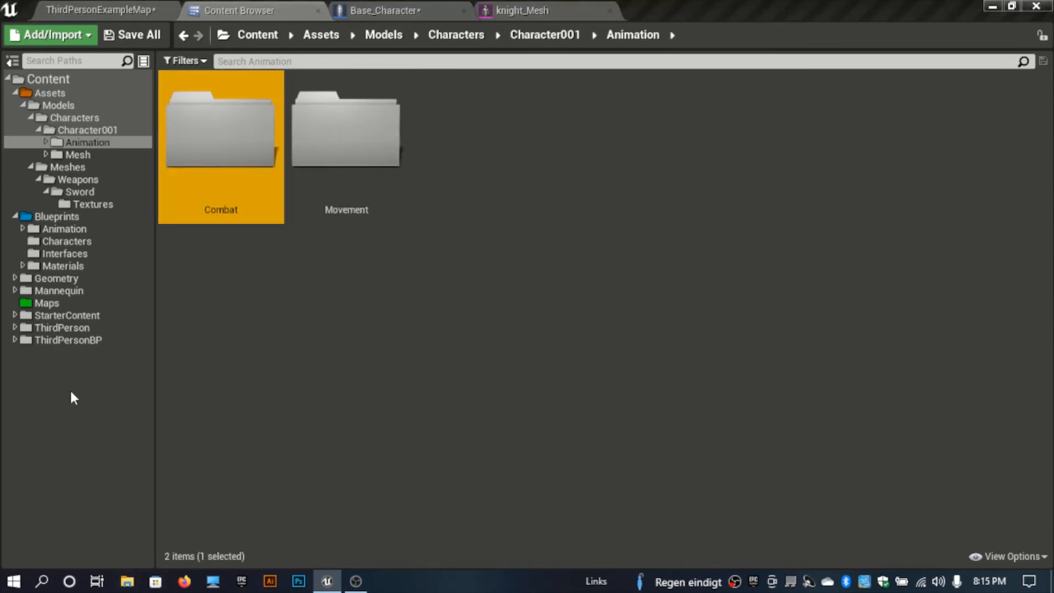
# Switch to File Explorer and open the Combat folder under Desktop, Assets, RPG Assets, Models, Characters, Charcter01, Animation.
pyautogui.press('super+e')
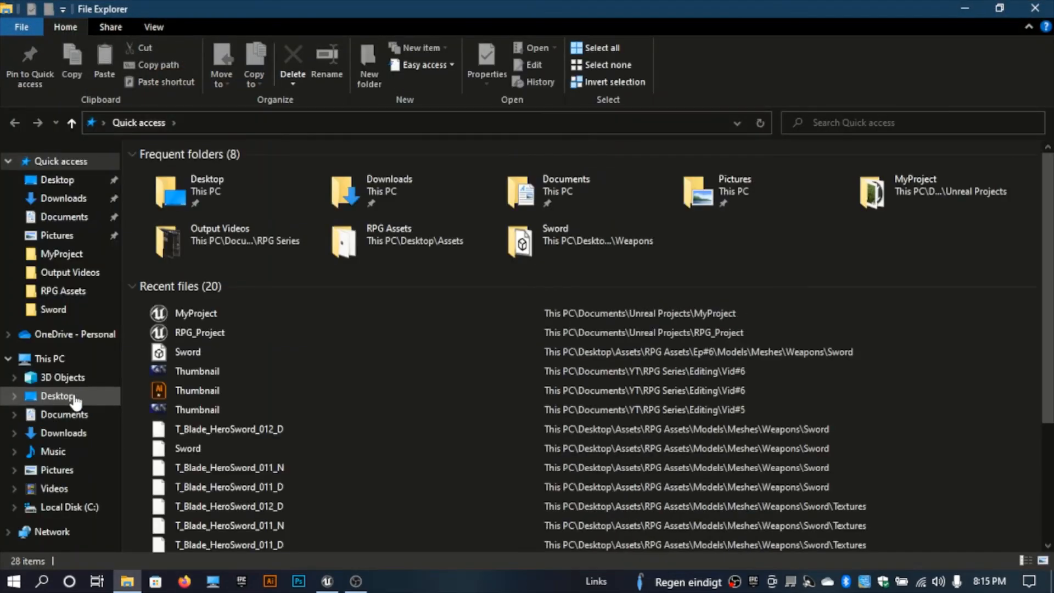
pyautogui.click(74, 398)
pyautogui.doubleClick(233, 218)
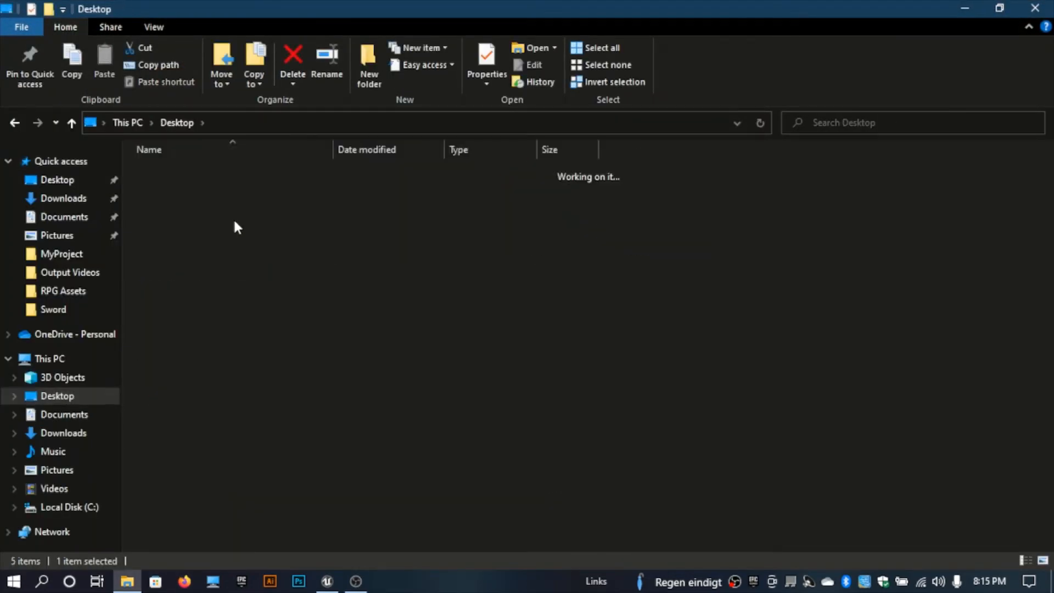
pyautogui.doubleClick(193, 170)
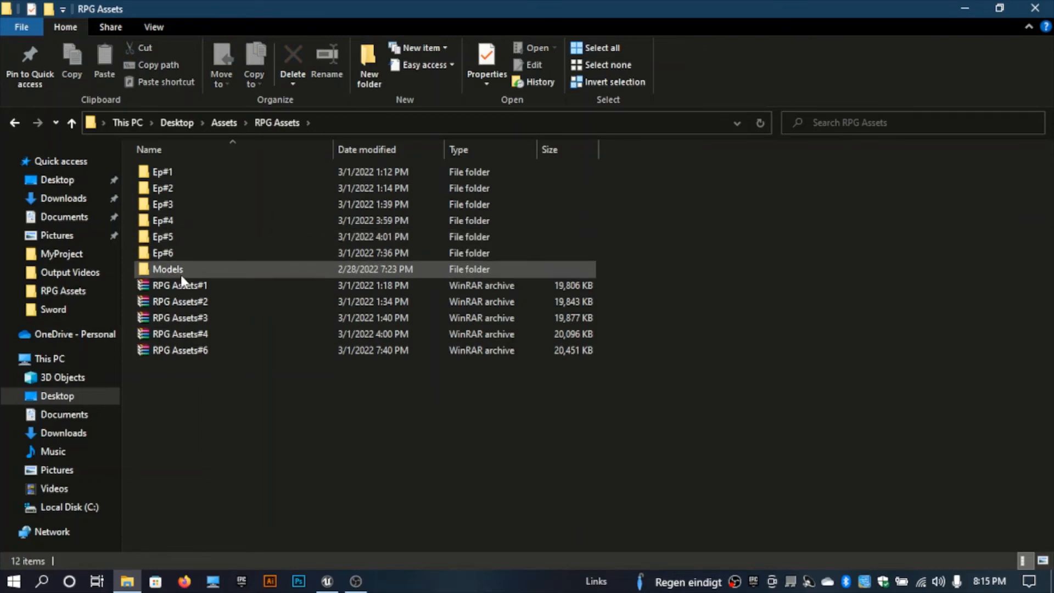
pyautogui.doubleClick(168, 269)
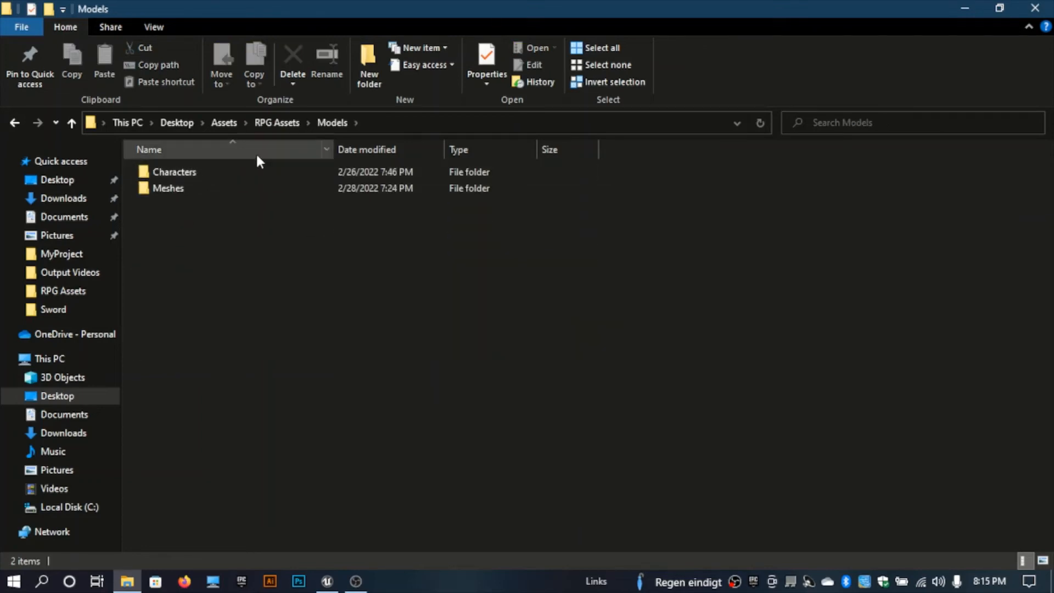
pyautogui.doubleClick(188, 175)
pyautogui.doubleClick(188, 174)
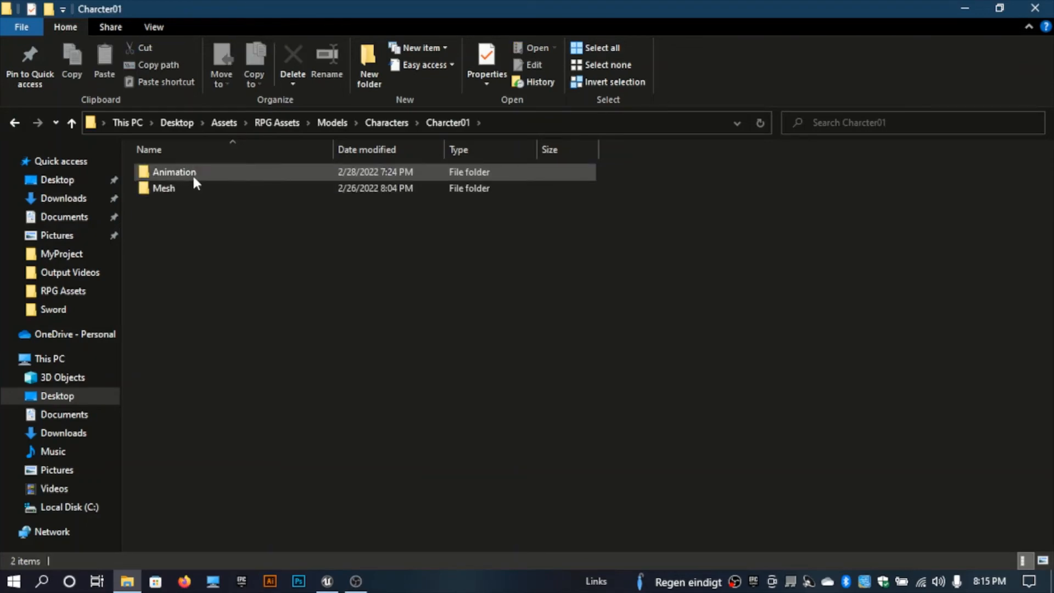
pyautogui.doubleClick(192, 173)
pyautogui.doubleClick(201, 174)
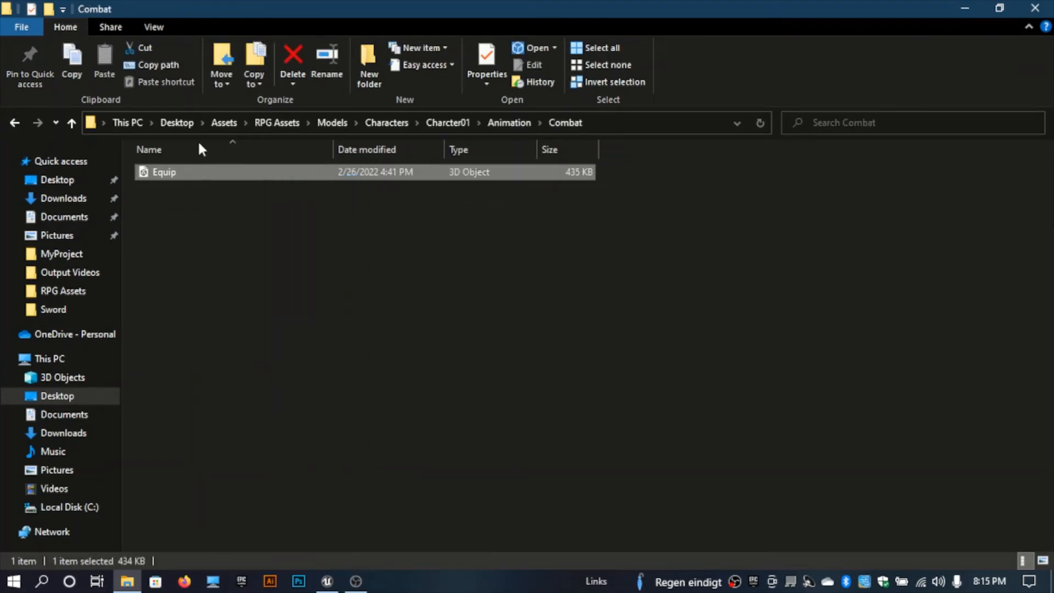
# Import the Equip animation file into the project's Combat folder, using knight_Mesh_Skeleton as the skeleton.
pyautogui.moveTo(325, 586); pyautogui.dragTo(328, 538)
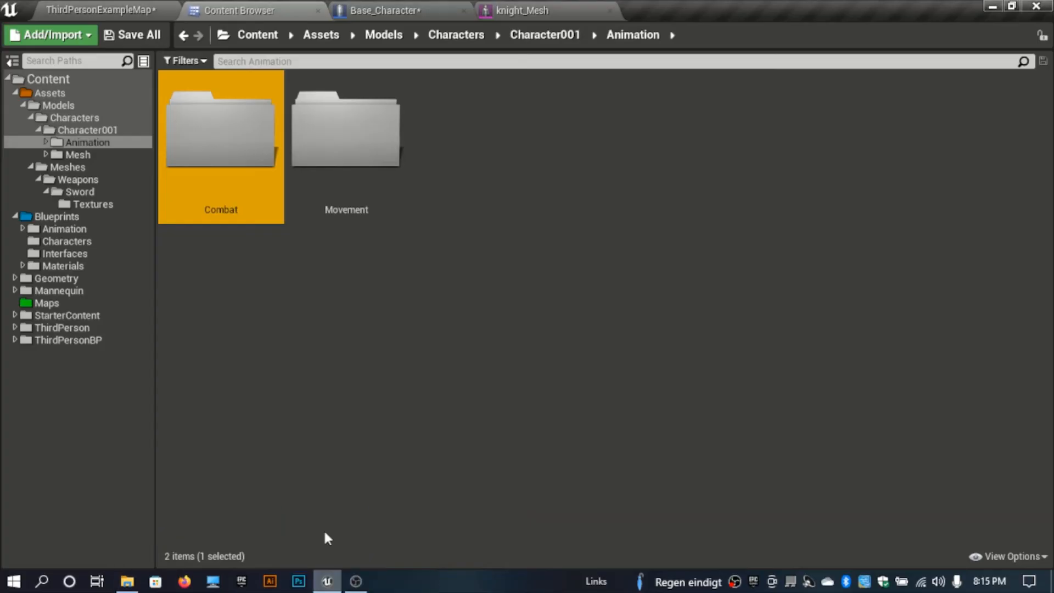
pyautogui.moveTo(231, 204); pyautogui.dragTo(230, 192)
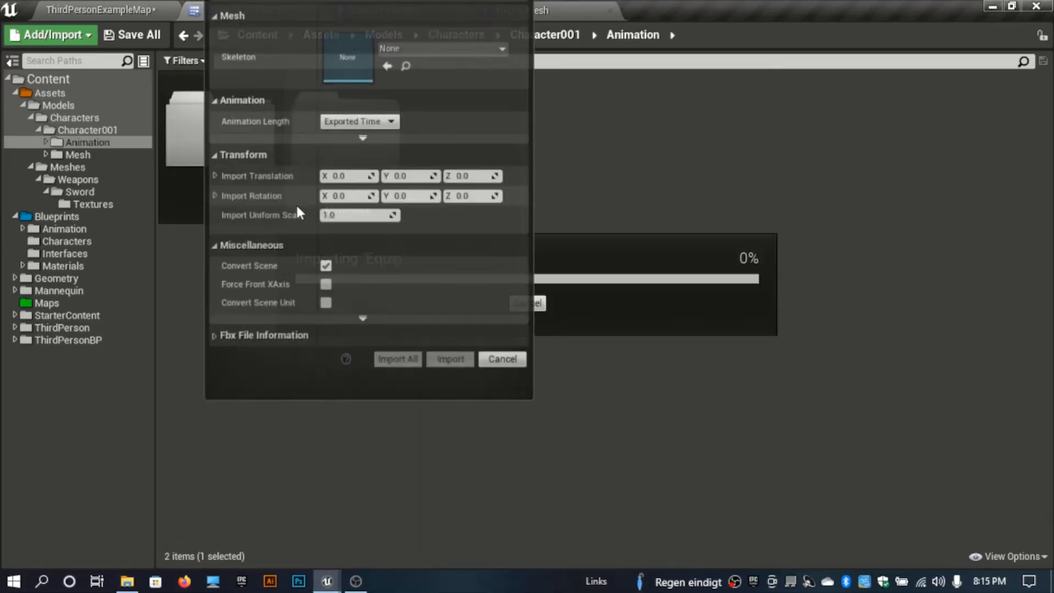
pyautogui.click(416, 48)
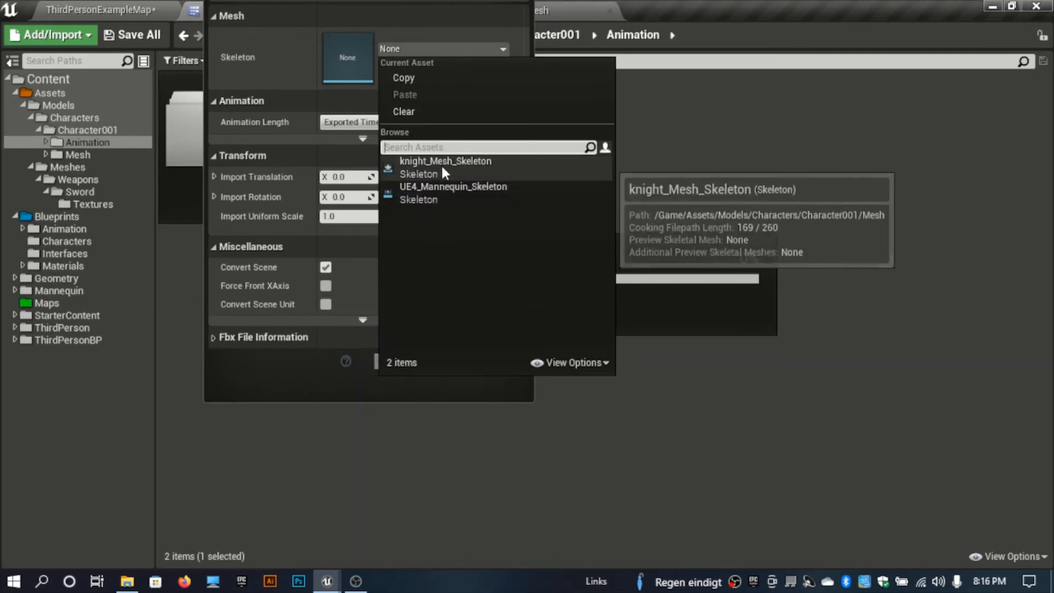
pyautogui.click(440, 158)
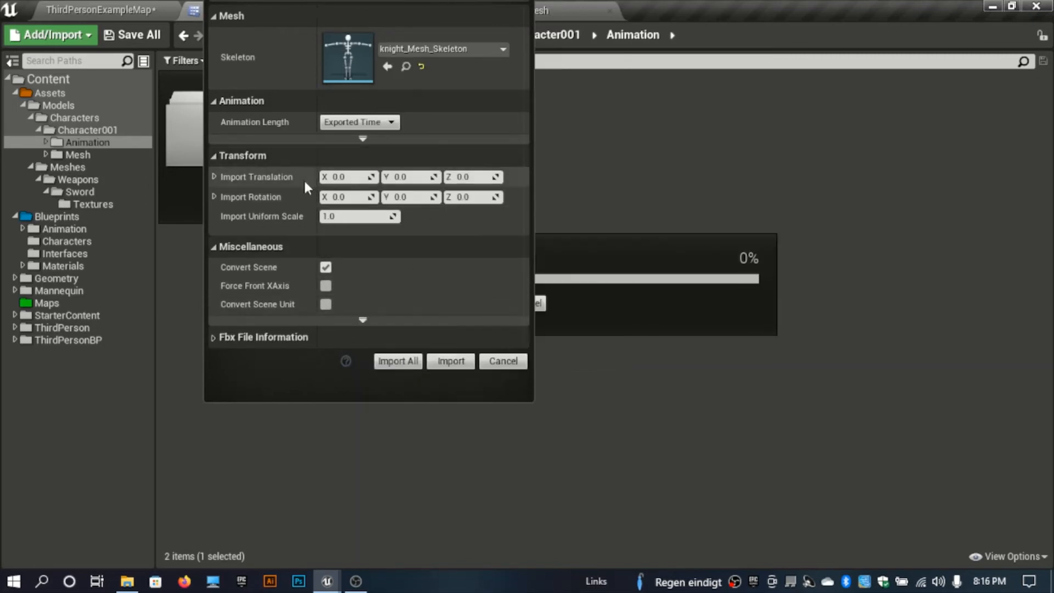
pyautogui.click(404, 364)
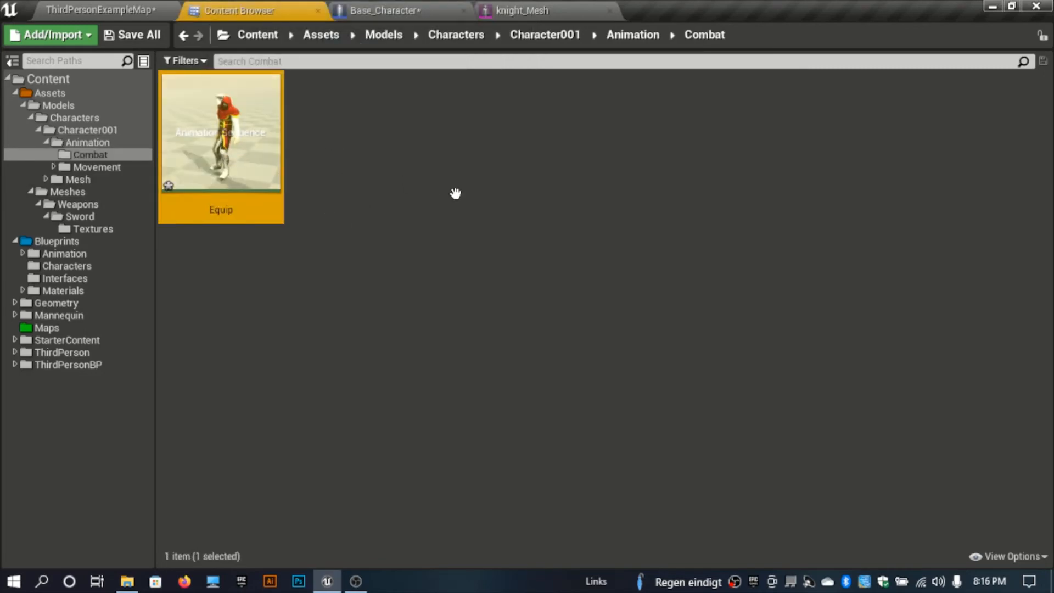
# Create a folder named Montage inside the Combat animation folder.
pyautogui.click(257, 160)
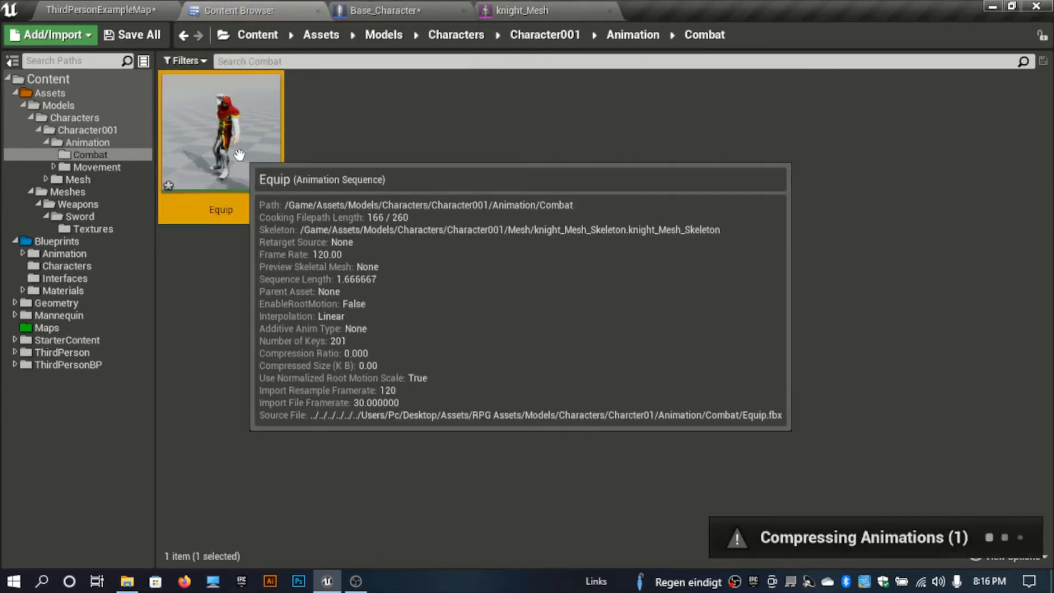
pyautogui.rightClick(260, 162)
pyautogui.click(557, 176)
pyautogui.rightClick(591, 130)
pyautogui.click(607, 144)
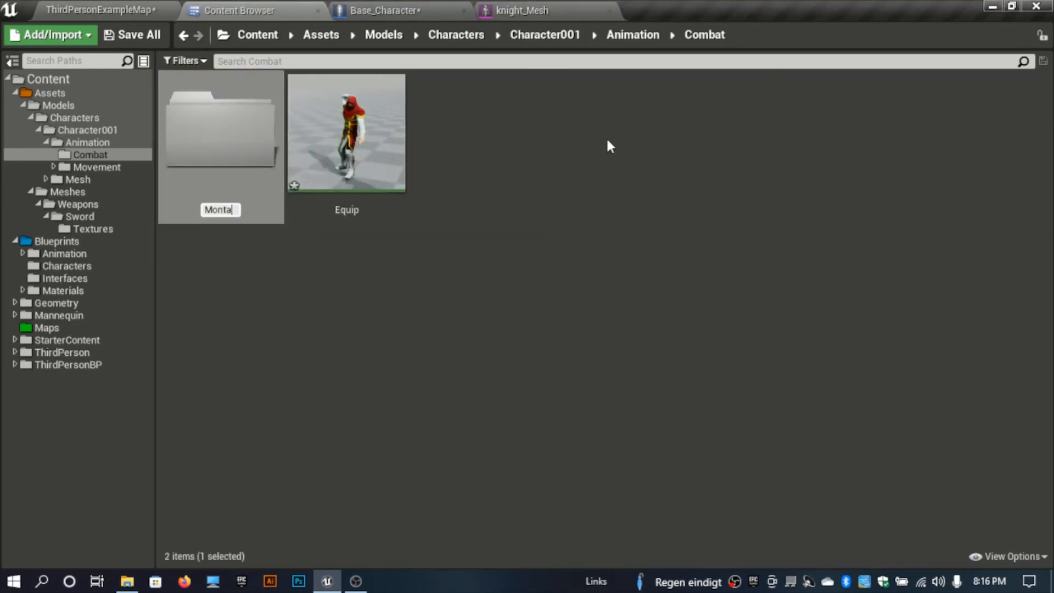
pyautogui.write('Montage')
pyautogui.press('Return')
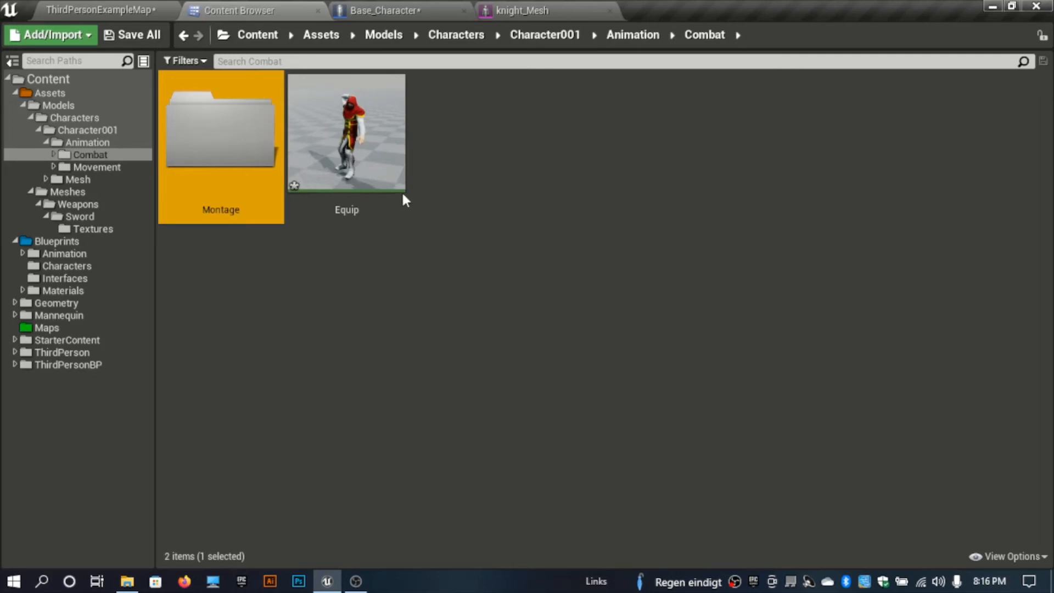
# Create an animation montage named Equip_Montage from the Equip animation.
pyautogui.rightClick(369, 189)
pyautogui.click(625, 151)
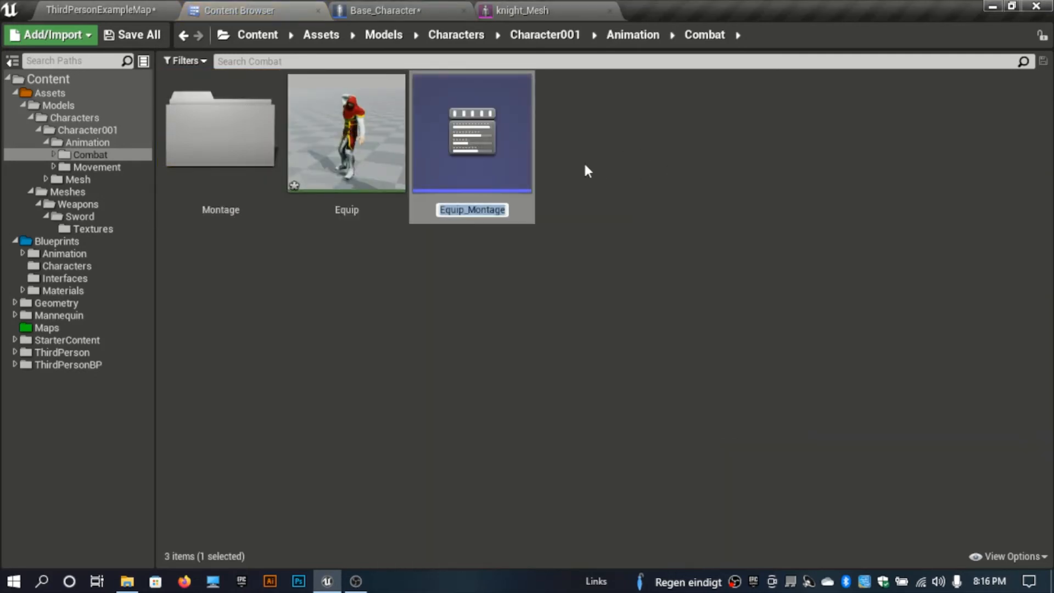
# Move Equip_Montage into the Montage folder and open it from there.
pyautogui.moveTo(478, 149); pyautogui.dragTo(223, 151)
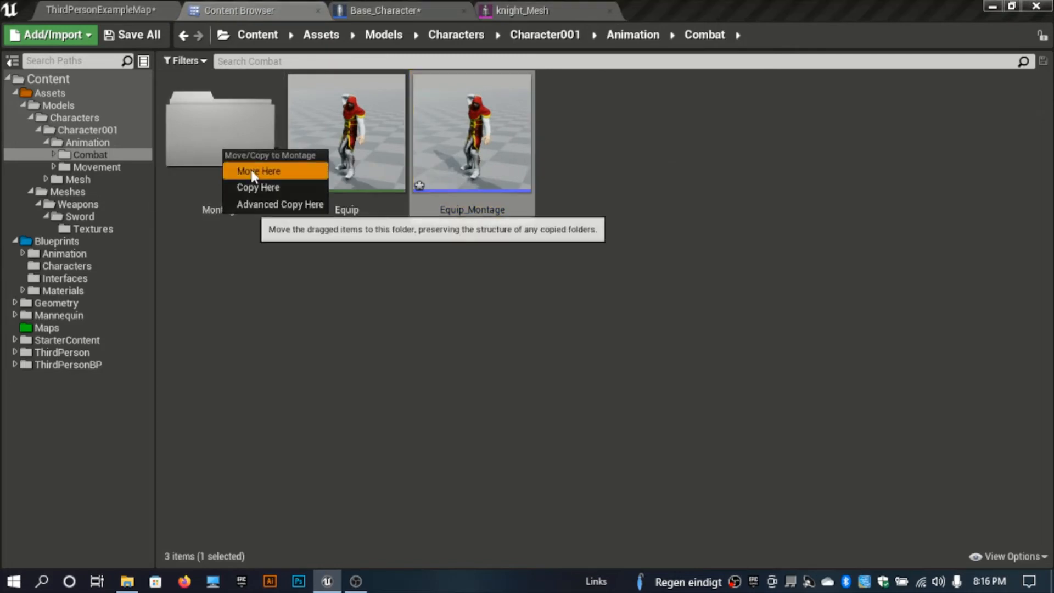
pyautogui.click(253, 172)
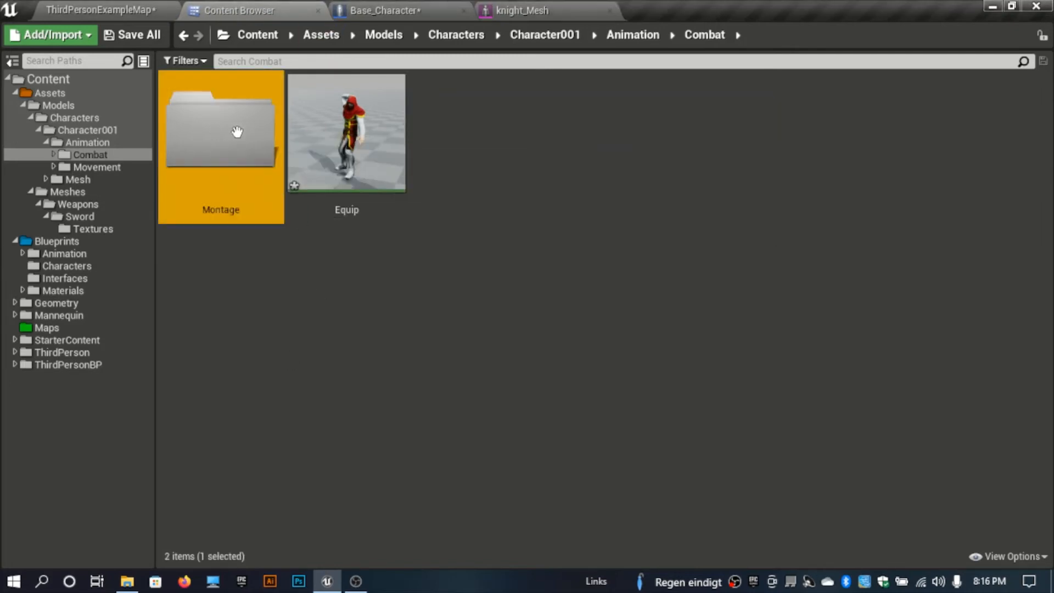
pyautogui.doubleClick(213, 127)
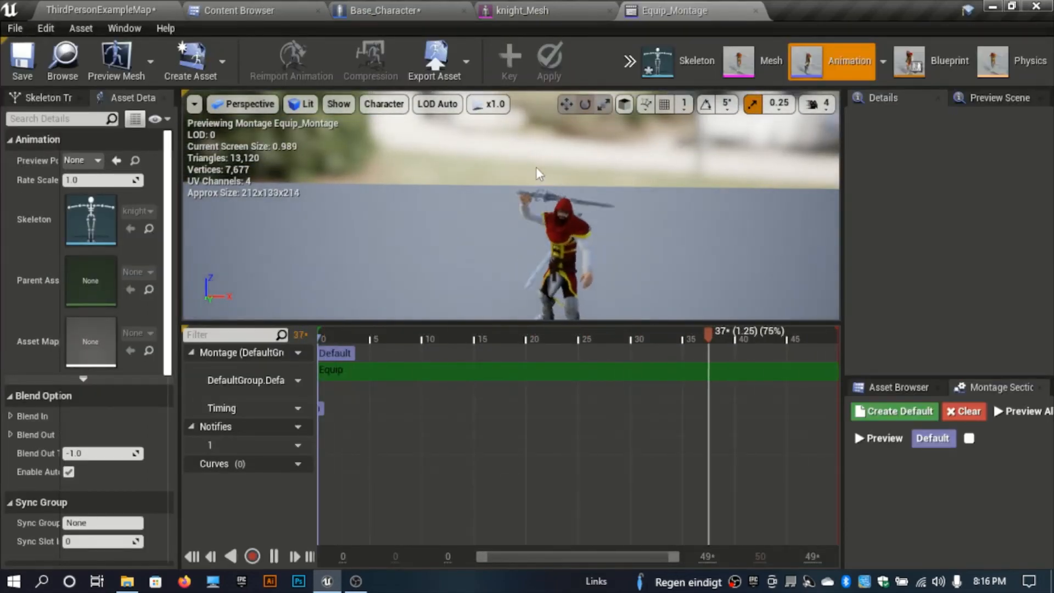
# Compile the Base_Character blueprint and go to the Branch node in its Combat graph.
pyautogui.click(428, 10)
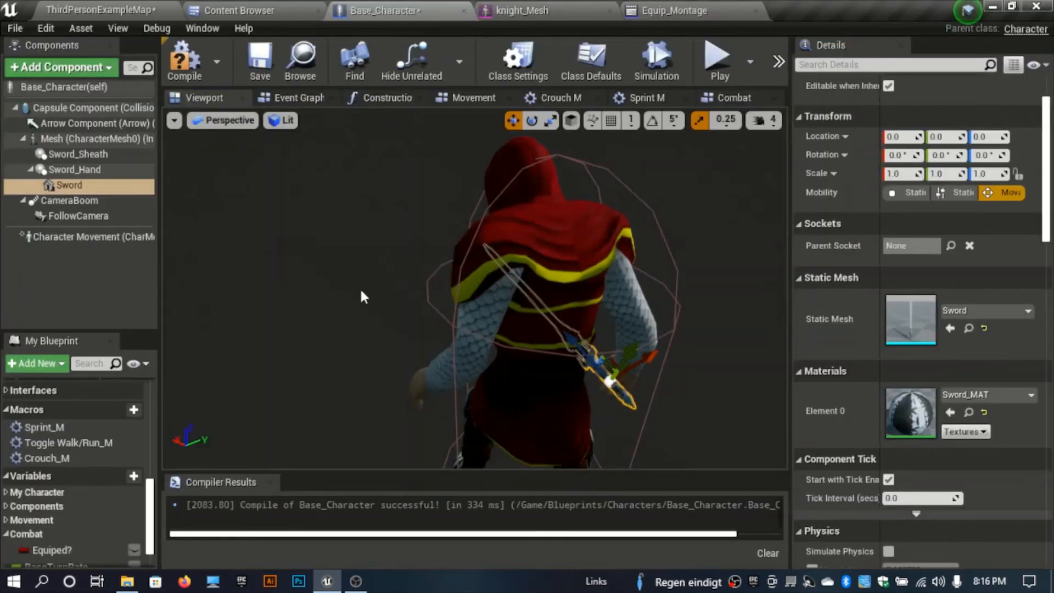
pyautogui.click(178, 61)
pyautogui.click(742, 101)
pyautogui.moveTo(655, 273); pyautogui.dragTo(597, 227, button='right')
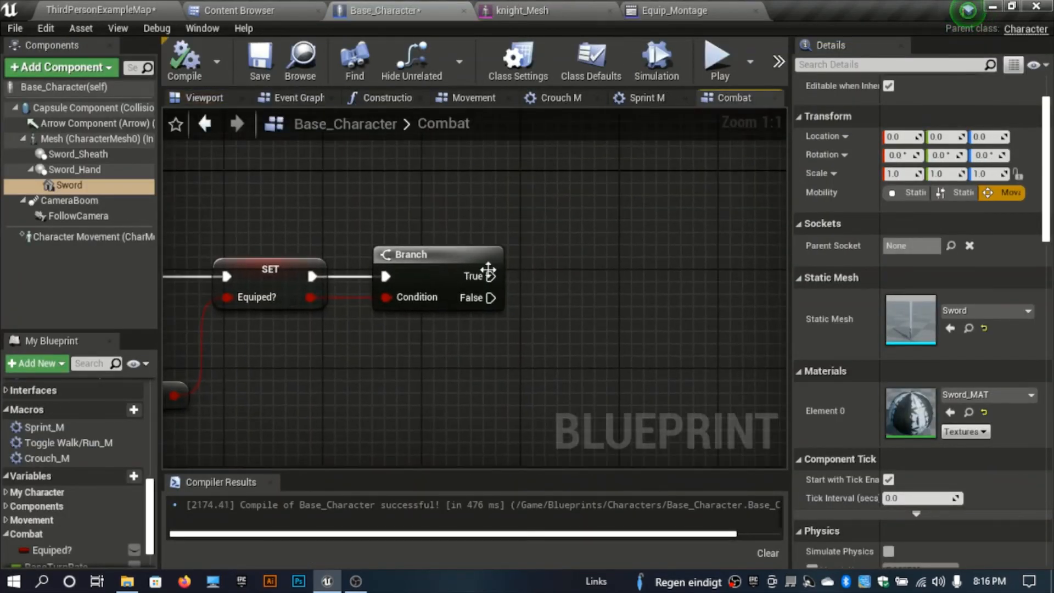
pyautogui.moveTo(671, 253); pyautogui.dragTo(583, 320, button='right')
pyautogui.moveTo(448, 327); pyautogui.dragTo(537, 301, button='right')
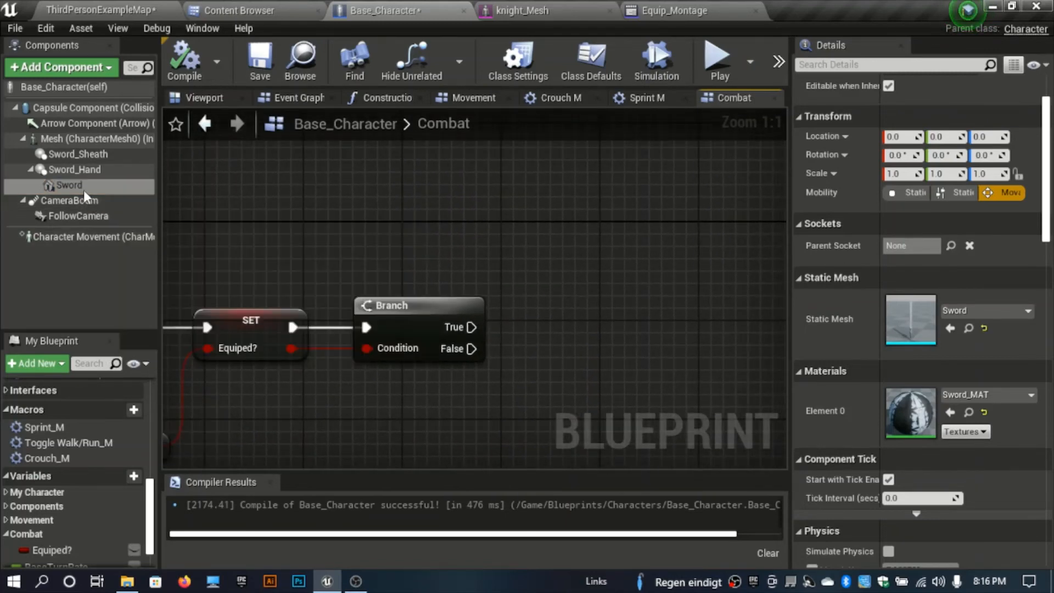
# Reparent the Sword component to Sword_Sheath and reset its location and rotation to zero.
pyautogui.moveTo(83, 187); pyautogui.dragTo(107, 154)
pyautogui.click(105, 156)
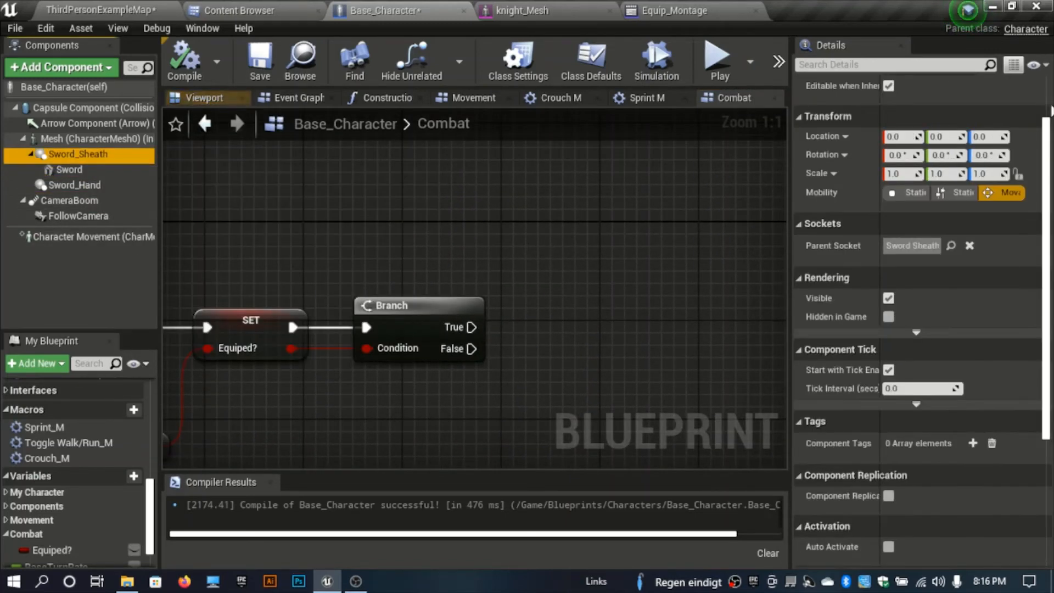
pyautogui.click(58, 169)
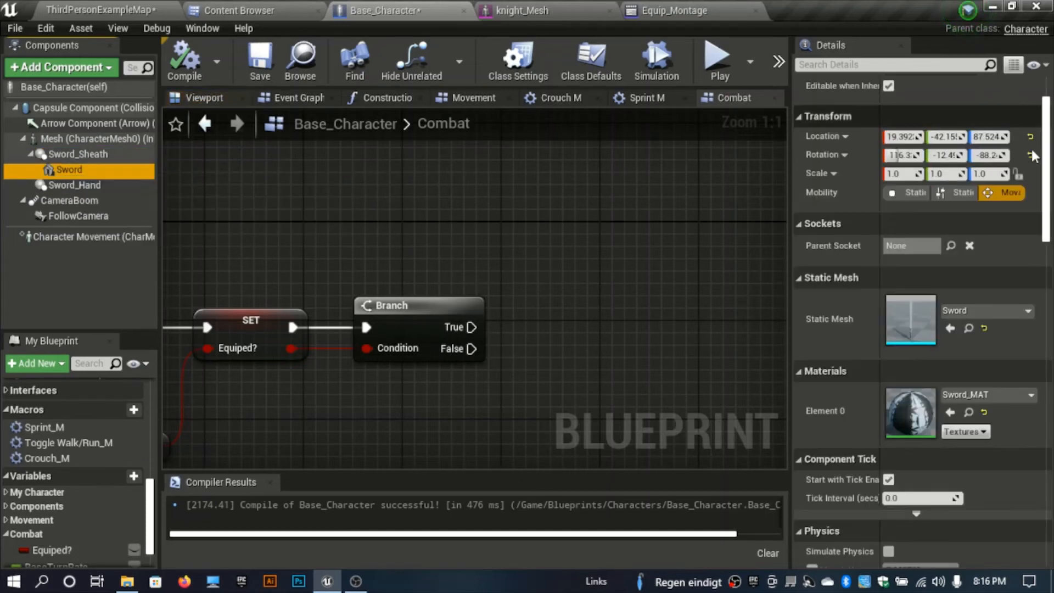
pyautogui.click(1030, 153)
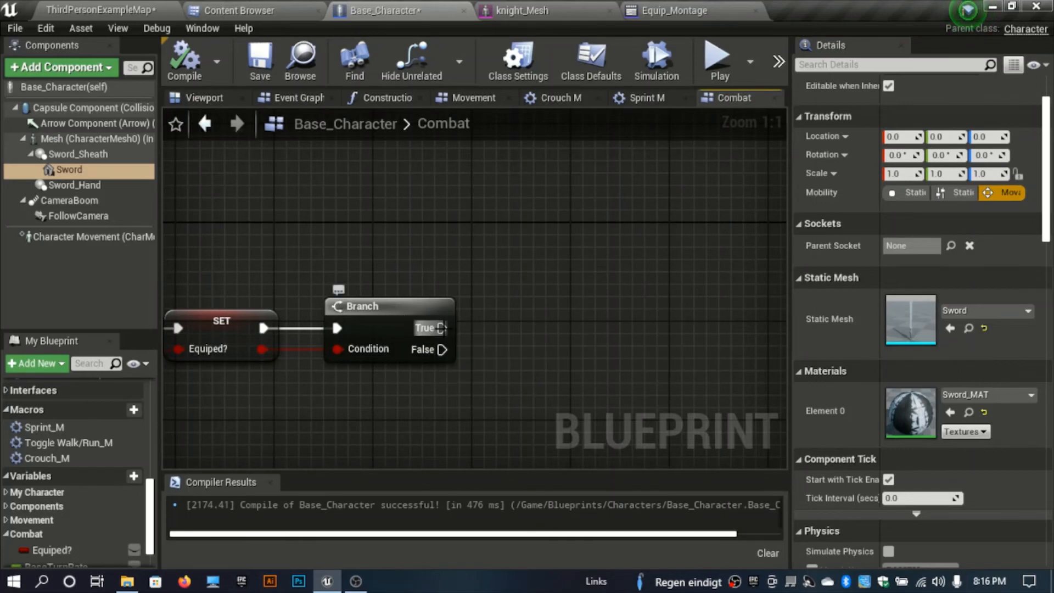
# Add a Play Anim Montage node connected to the True output of the Branch in the Combat graph.
pyautogui.moveTo(443, 327); pyautogui.dragTo(520, 266)
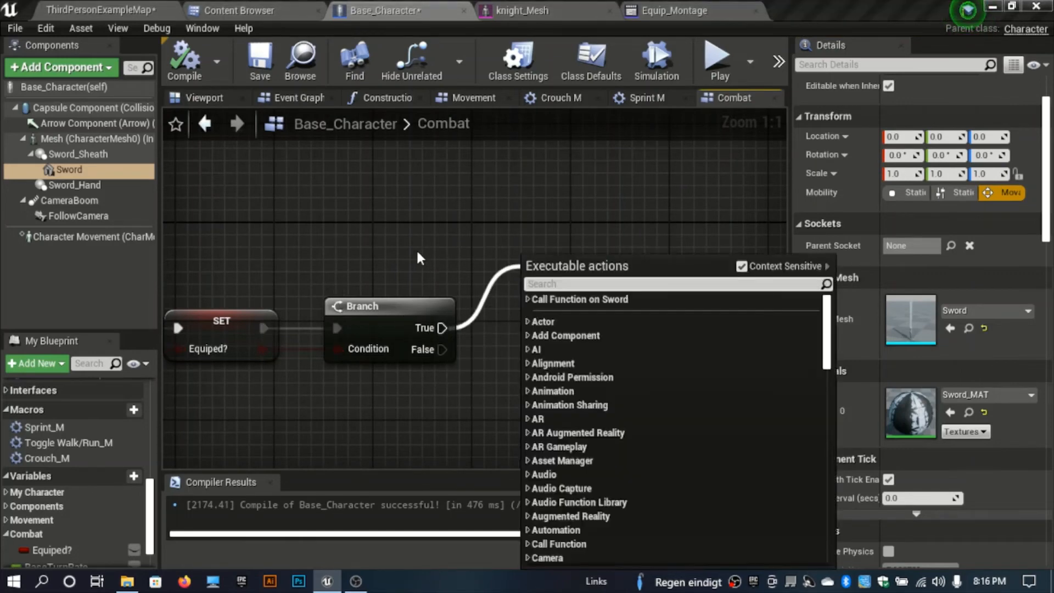
pyautogui.click(416, 249)
pyautogui.moveTo(443, 328); pyautogui.dragTo(490, 252)
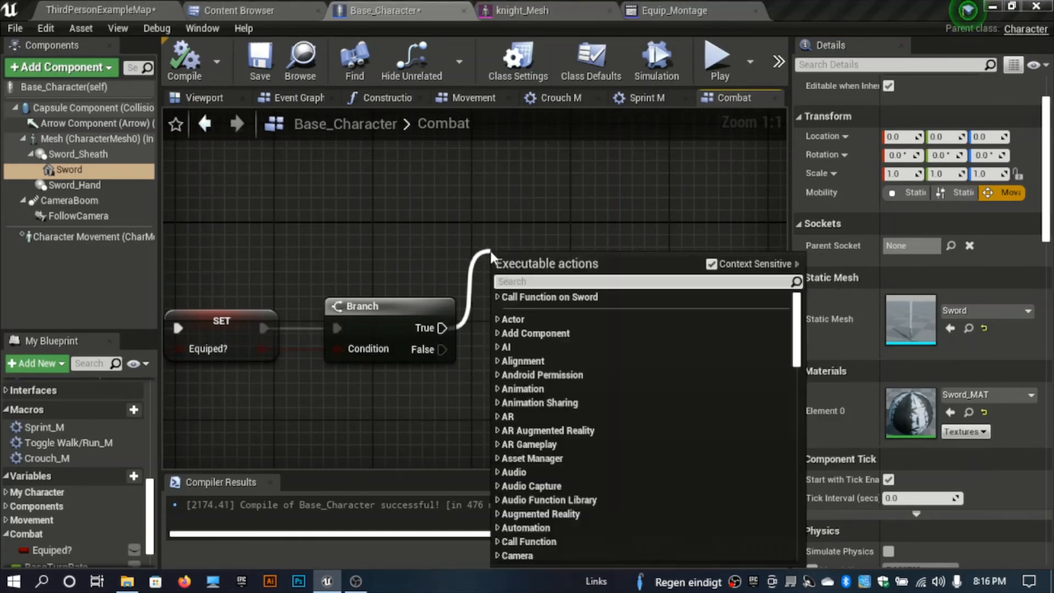
pyautogui.write('play anim')
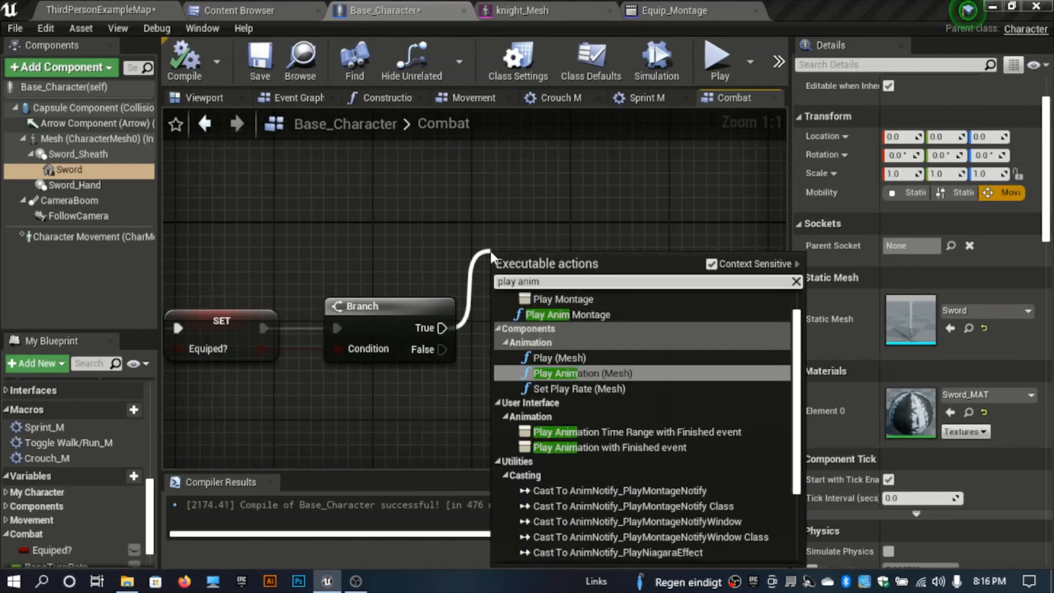
pyautogui.press('Up')
pyautogui.press('Up')
pyautogui.press('Up')
pyautogui.press('Up')
pyautogui.press('Return')
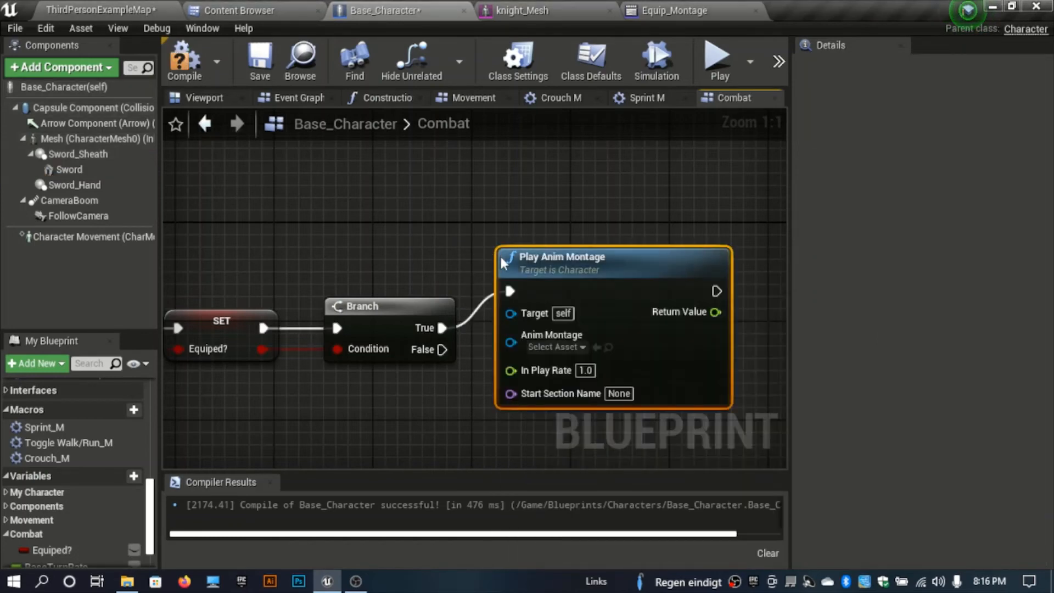
# Move the Play Anim Montage node up and away from the Branch and set its Anim Montage to Equip_Montage.
pyautogui.moveTo(499, 254); pyautogui.dragTo(549, 180)
pyautogui.click(611, 272)
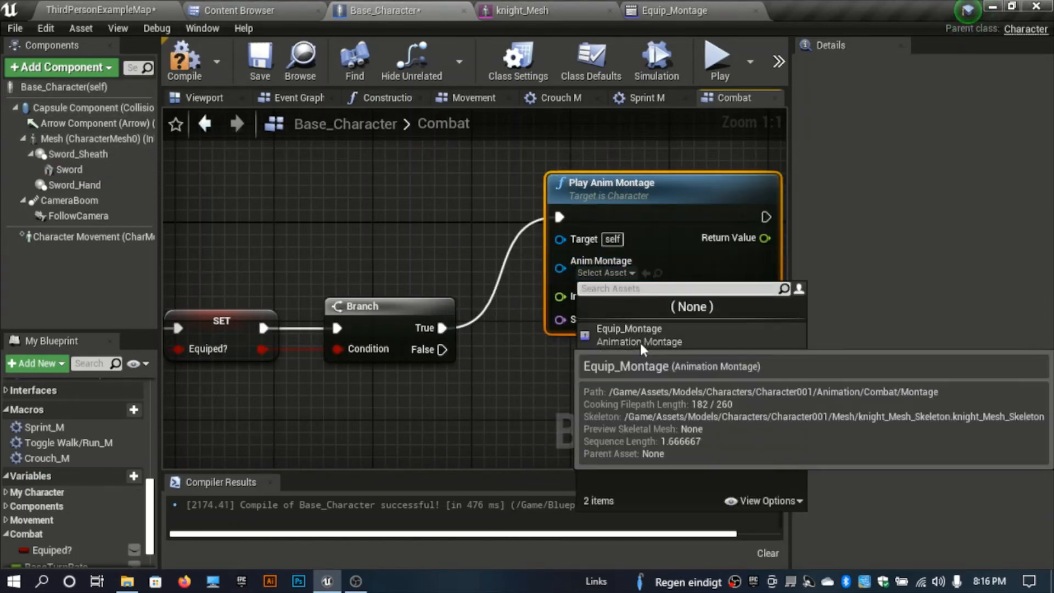
pyautogui.click(638, 334)
pyautogui.moveTo(549, 411); pyautogui.dragTo(435, 400, button='right')
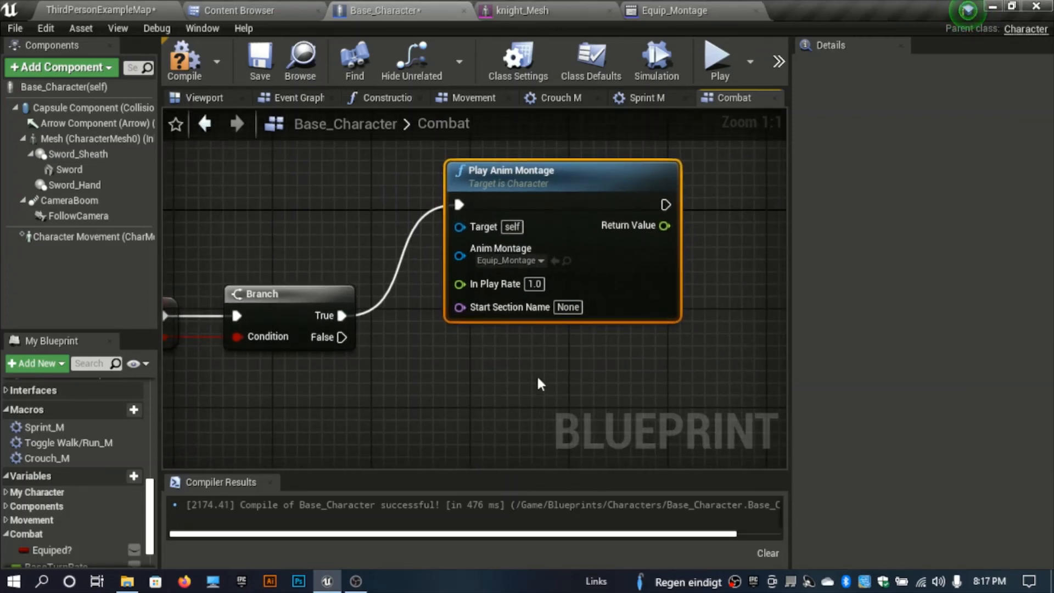
pyautogui.moveTo(536, 383); pyautogui.dragTo(416, 393, button='right')
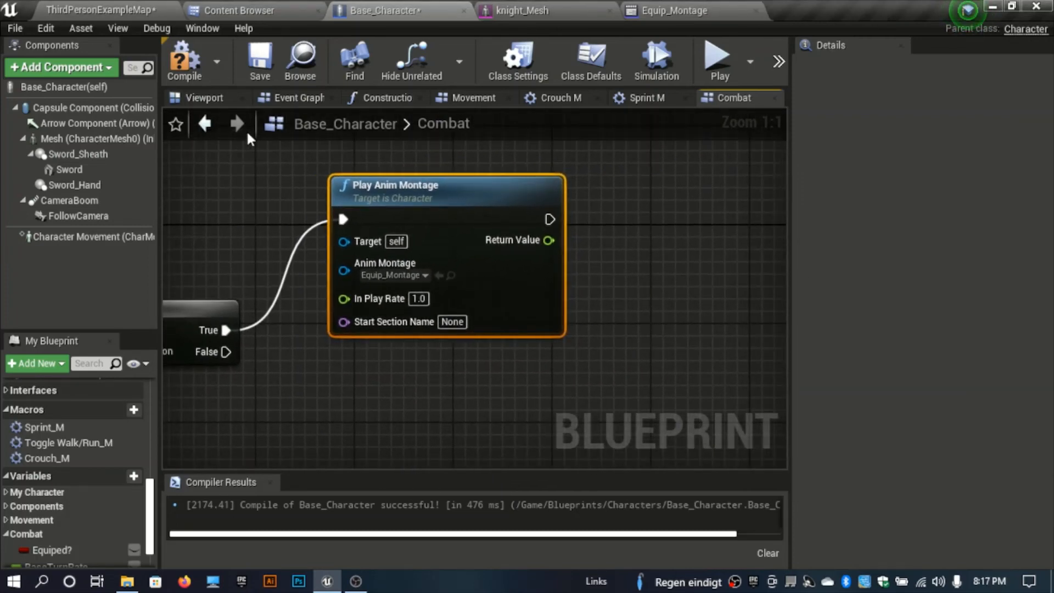
# Play the ThirdPersonExampleMap level to test the equip animation, end the session, and examine the Equip_Montage preview.
pyautogui.click(113, 9)
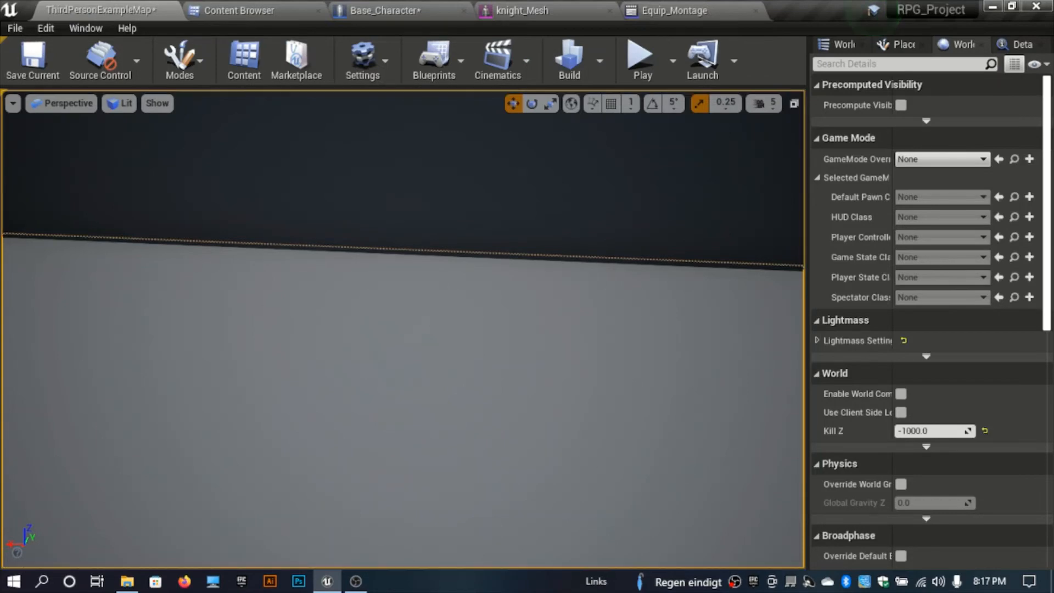
pyautogui.hotkey('alt', 'p')
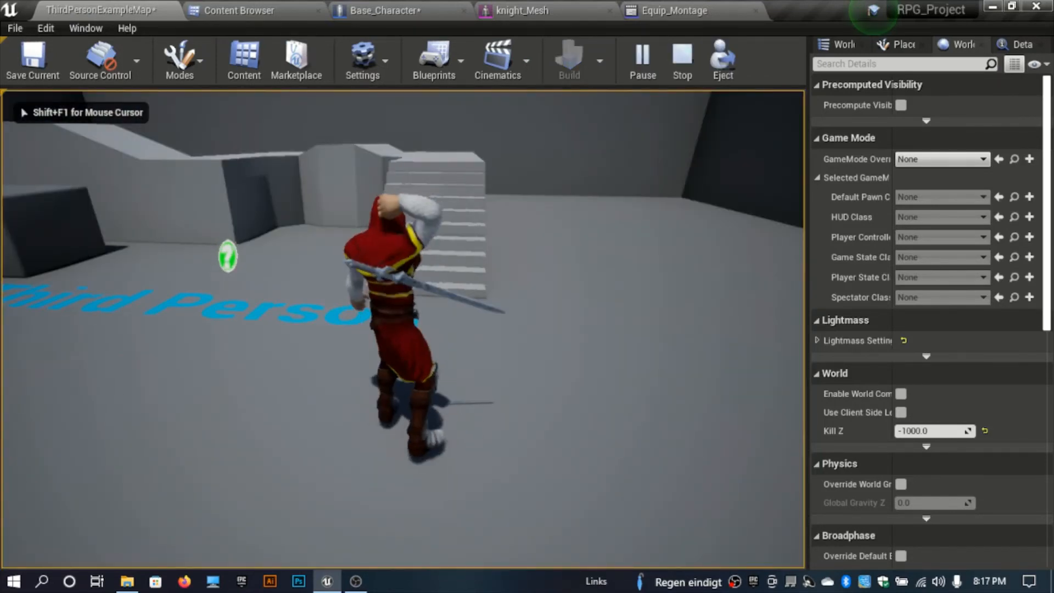
pyautogui.press('Escape')
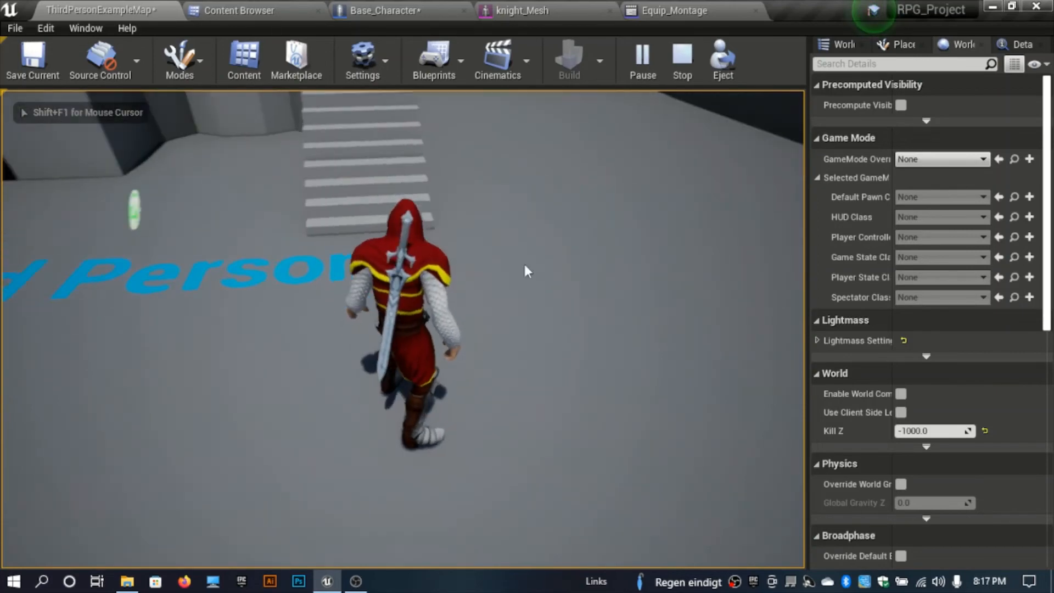
pyautogui.click(701, 9)
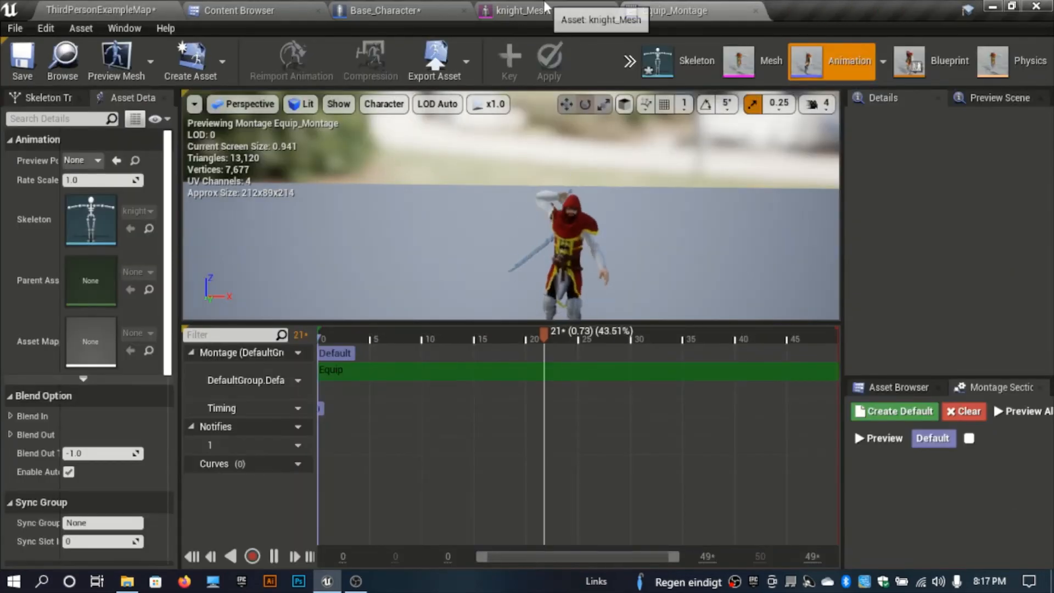
# Back in Base_Character's Combat graph, add a Delay node after Play Anim Montage with a duration of 1.0.
pyautogui.click(521, 10)
pyautogui.click(384, 10)
pyautogui.moveTo(604, 203); pyautogui.dragTo(348, 216, button='right')
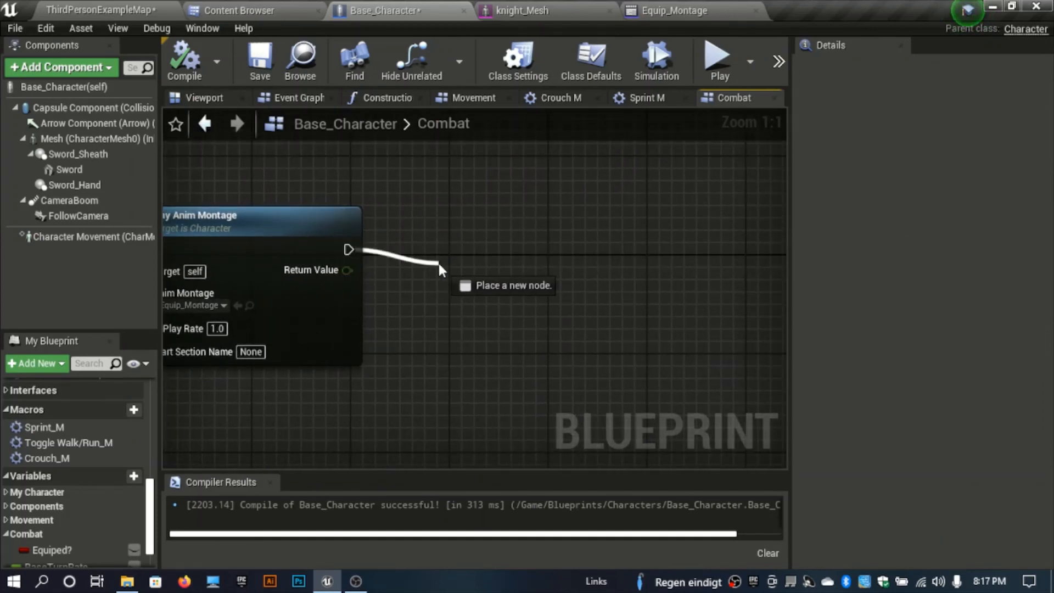
pyautogui.moveTo(439, 268); pyautogui.dragTo(439, 269)
pyautogui.write('delay')
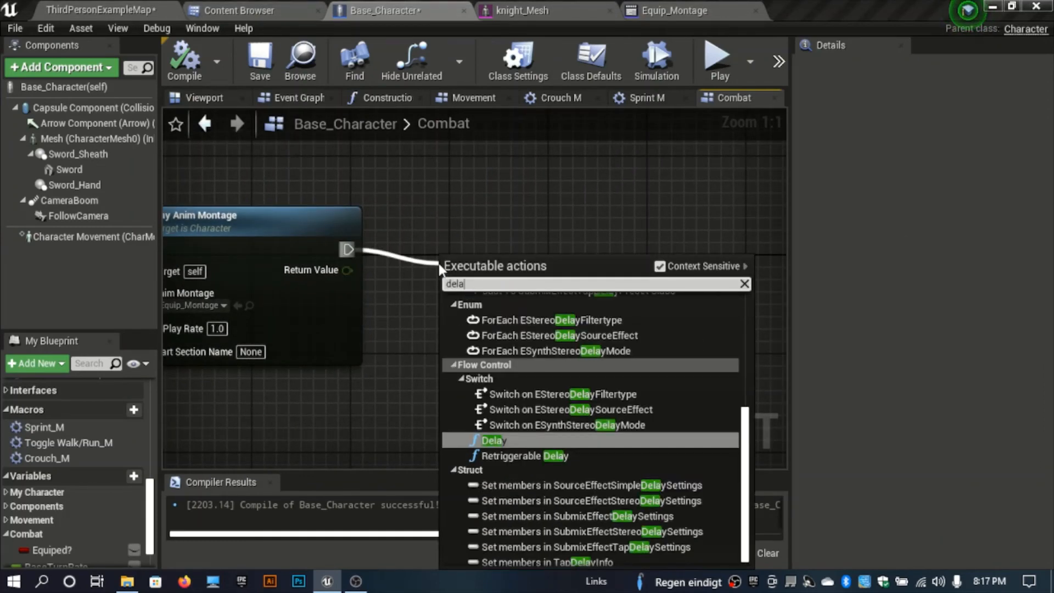
pyautogui.press('Return')
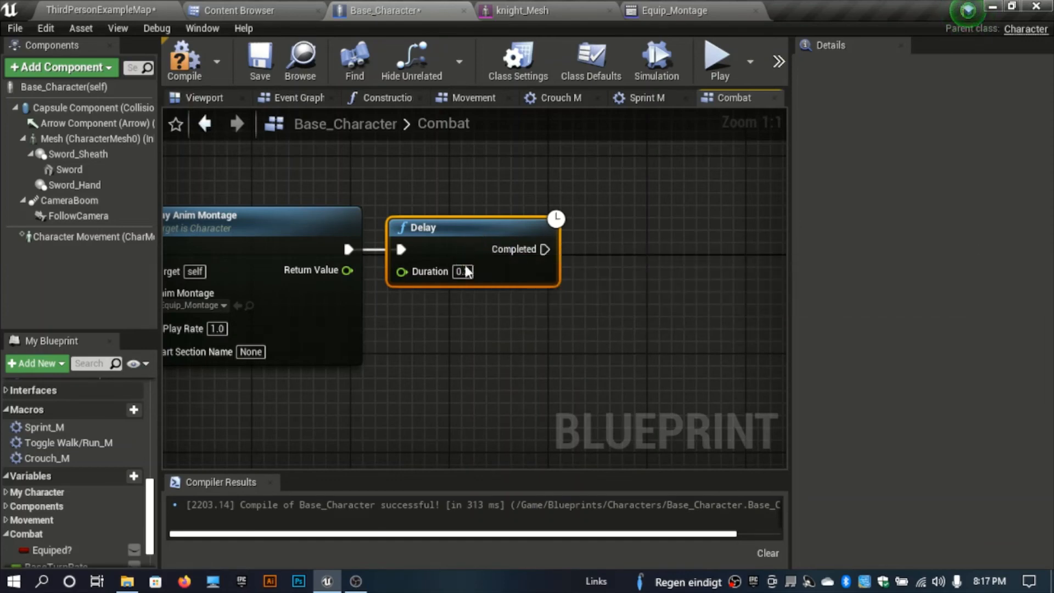
pyautogui.write('1')
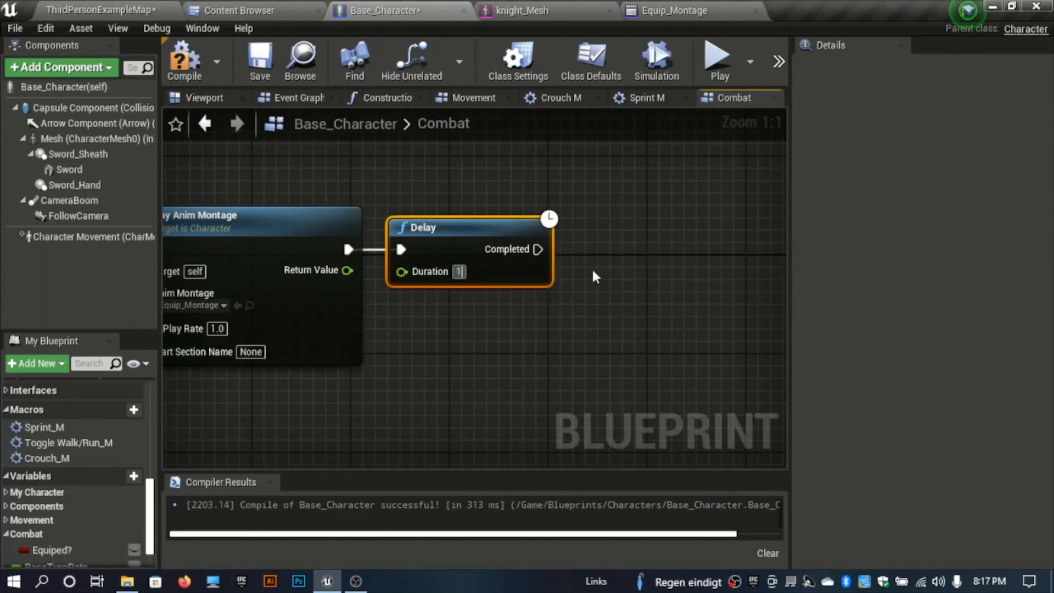
pyautogui.press('Return')
pyautogui.click(592, 272)
# Place references to the Sword_Sheath, Sword and Sword_Hand components and arrange them above the Delay node.
pyautogui.moveTo(561, 262); pyautogui.dragTo(421, 306, button='right')
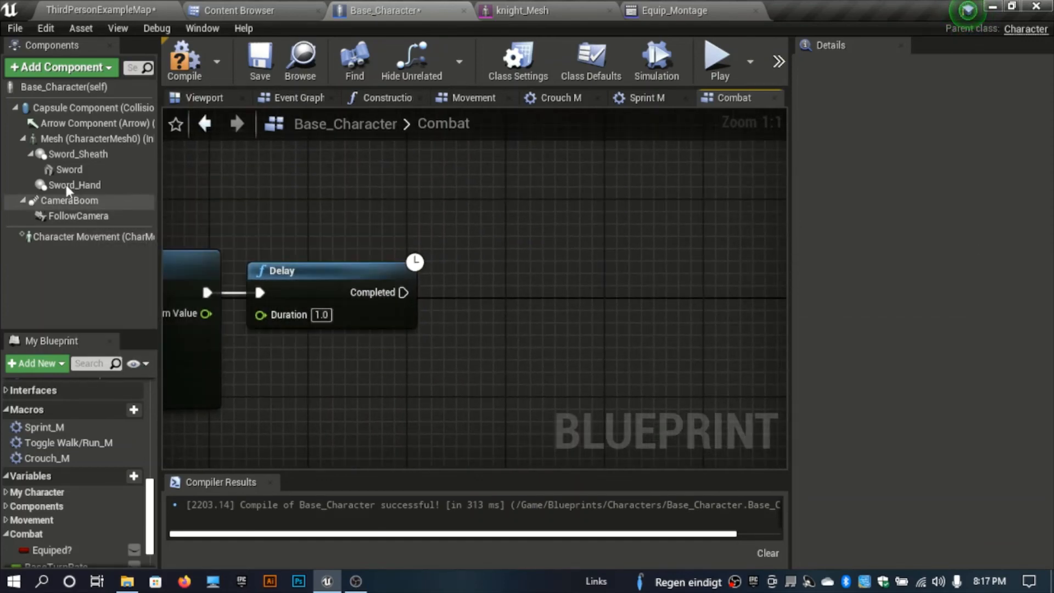
pyautogui.moveTo(74, 154); pyautogui.dragTo(288, 167)
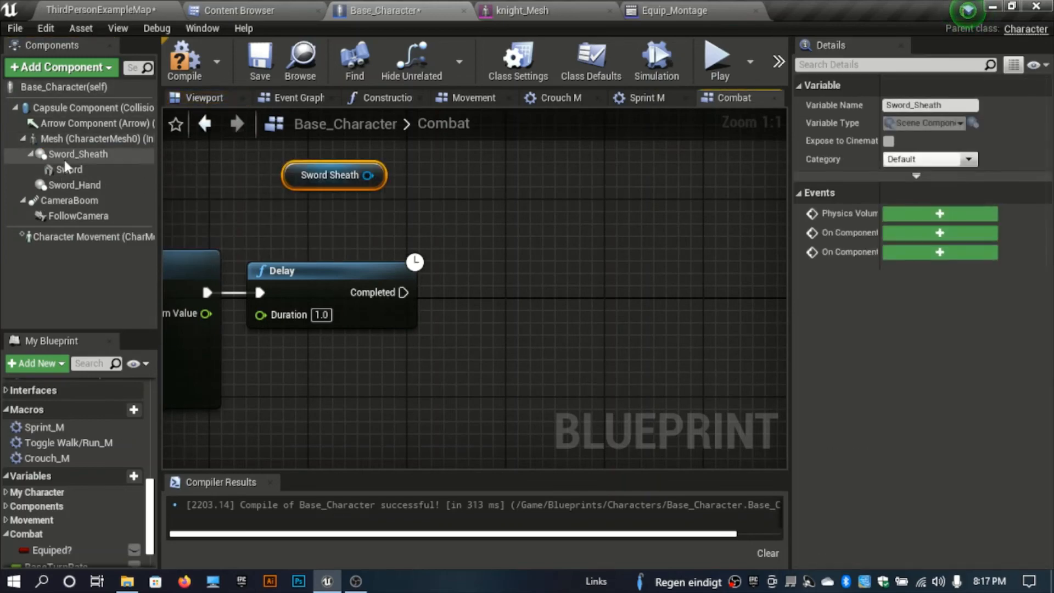
pyautogui.moveTo(66, 169); pyautogui.dragTo(303, 209)
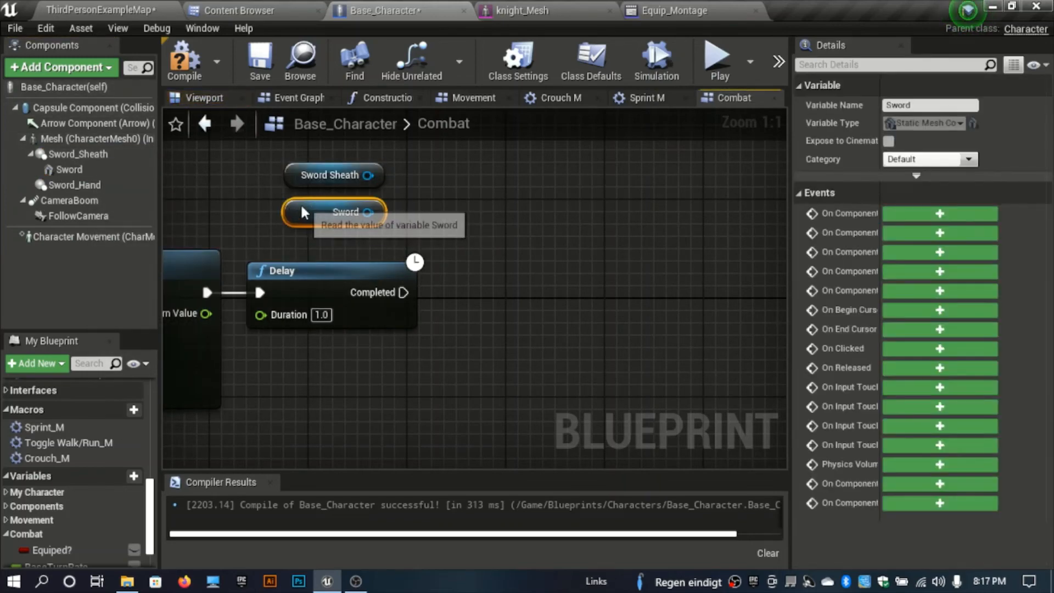
pyautogui.moveTo(74, 184); pyautogui.dragTo(417, 167)
pyautogui.moveTo(418, 194); pyautogui.dragTo(462, 258, button='right')
pyautogui.moveTo(334, 241); pyautogui.dragTo(211, 203)
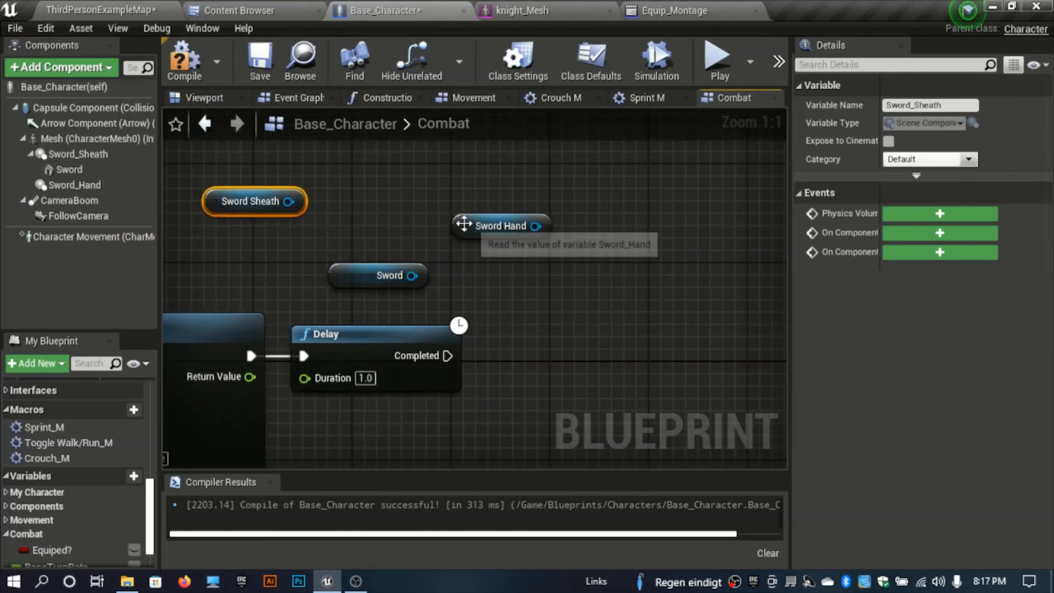
pyautogui.moveTo(463, 226); pyautogui.dragTo(326, 221)
# Add a Move Component To node with the Sword Hand reference connected as its component.
pyautogui.moveTo(400, 226); pyautogui.dragTo(520, 278)
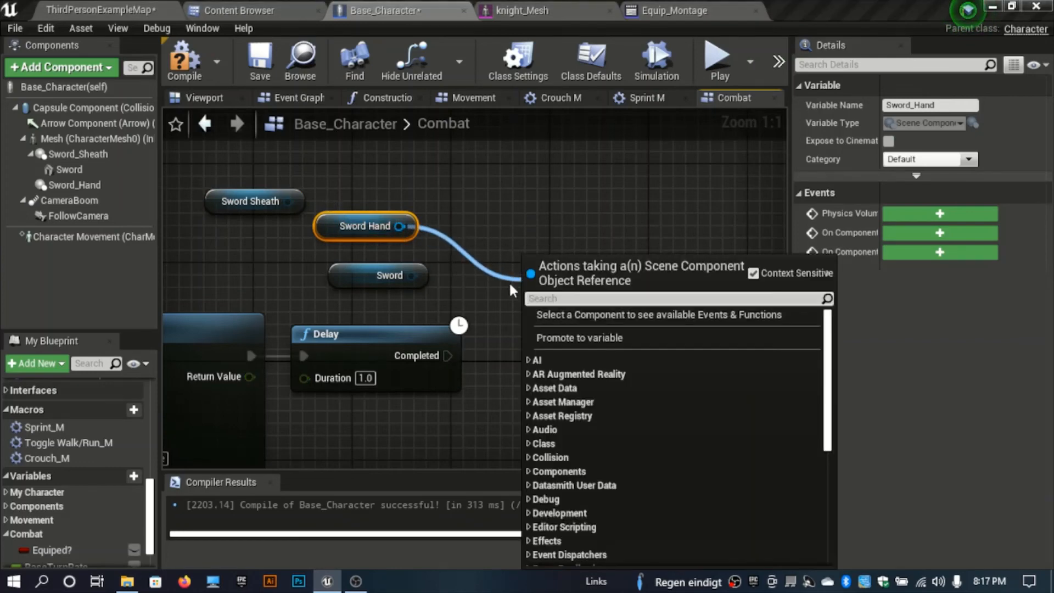
pyautogui.write('move')
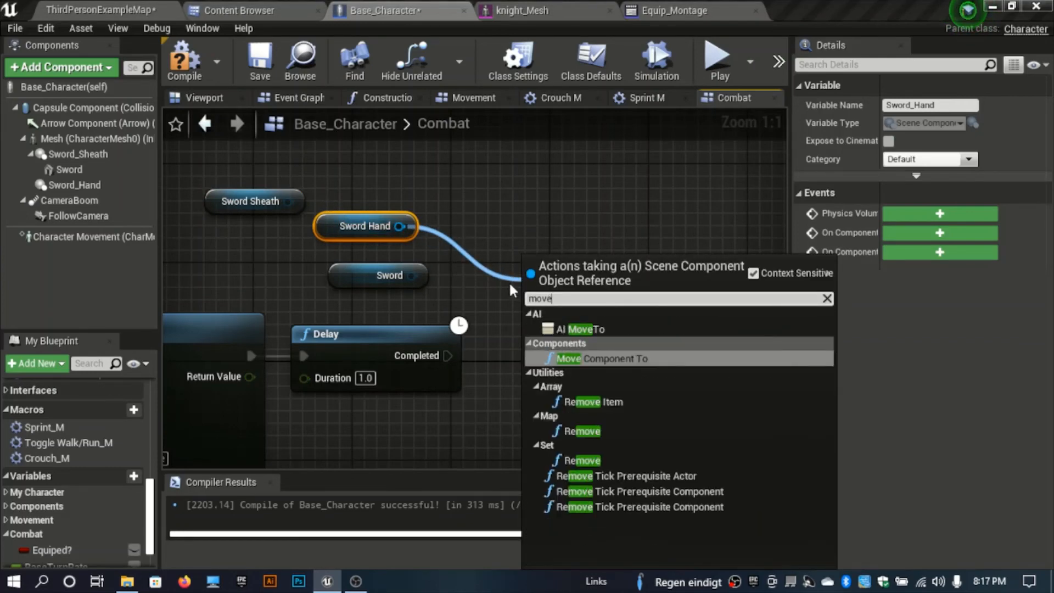
pyautogui.press('Return')
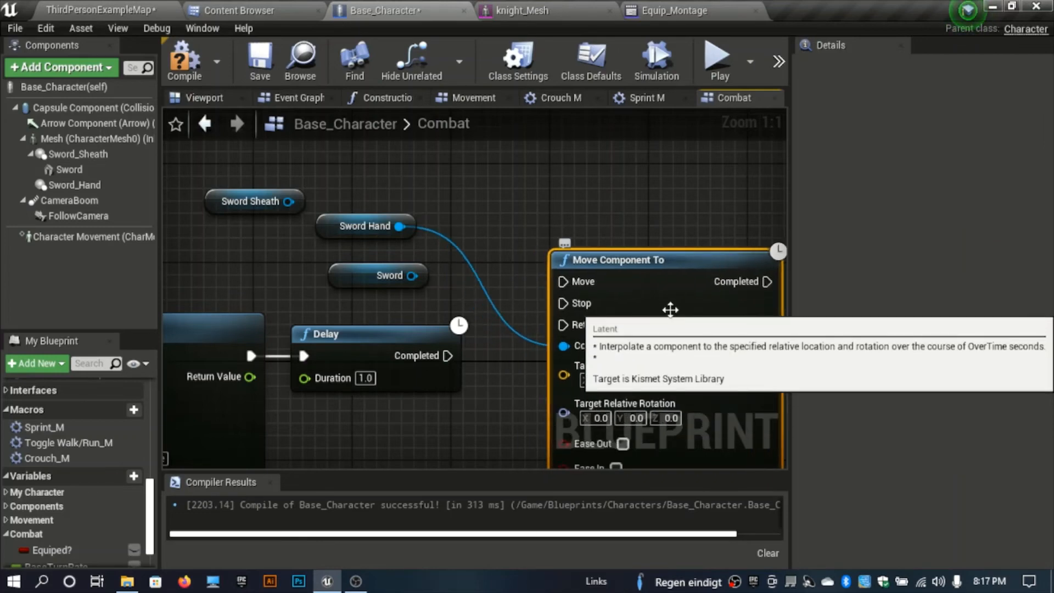
# Delete the Move Component To node from the Combat graph.
pyautogui.press('Delete')
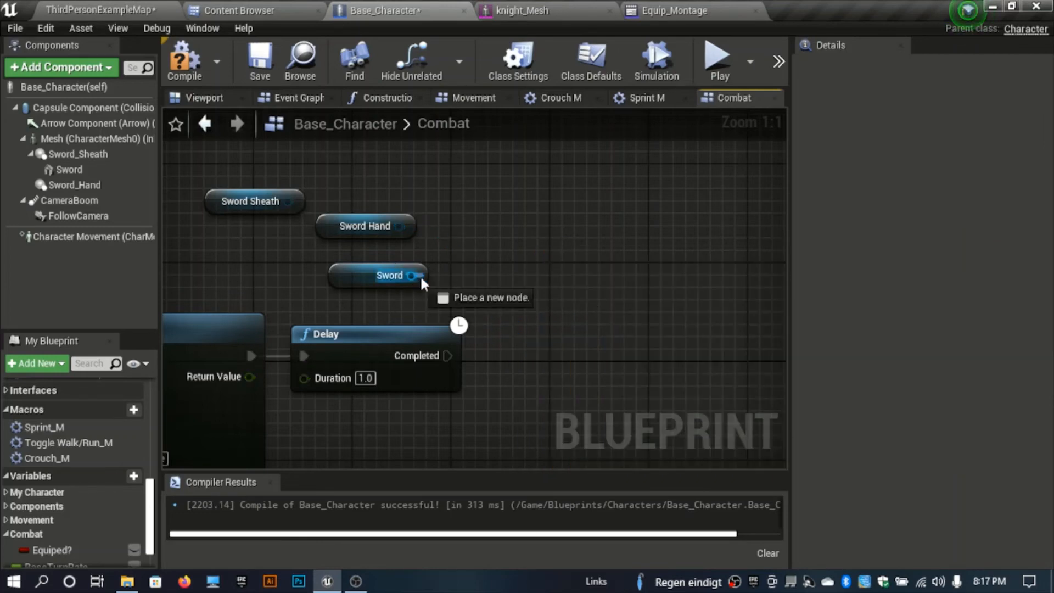
# Search the actions available from the Sword reference for a node that moves an actor.
pyautogui.moveTo(420, 275); pyautogui.dragTo(495, 301)
pyautogui.write('mov')
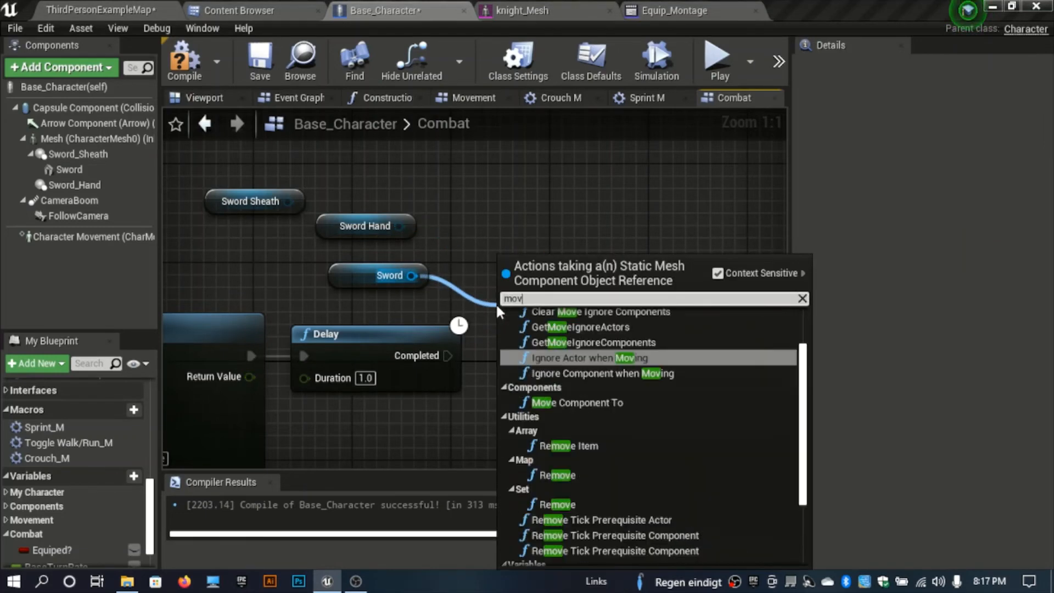
pyautogui.write('e')
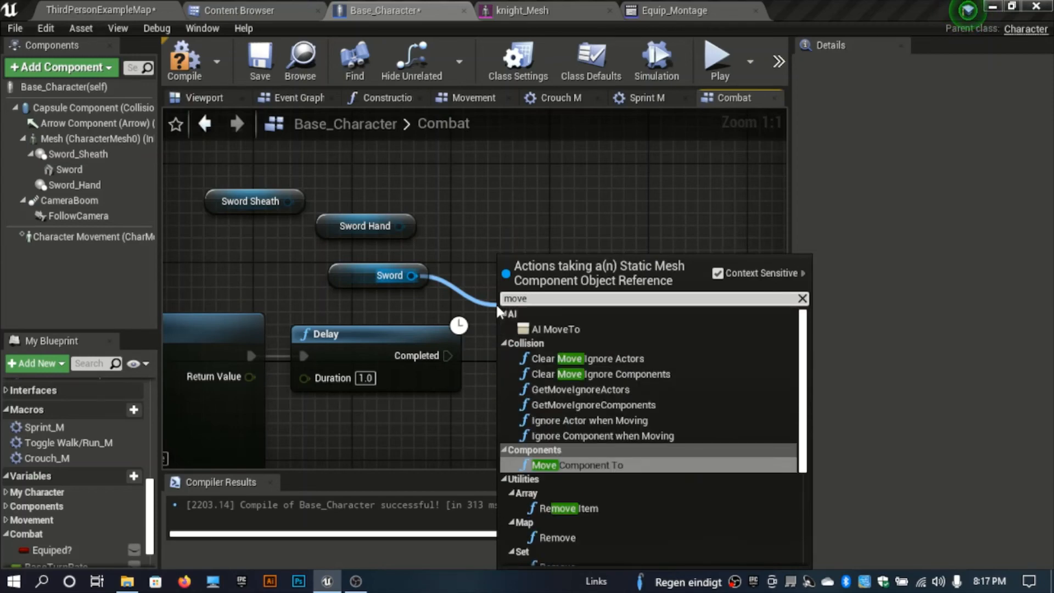
pyautogui.write(' ct')
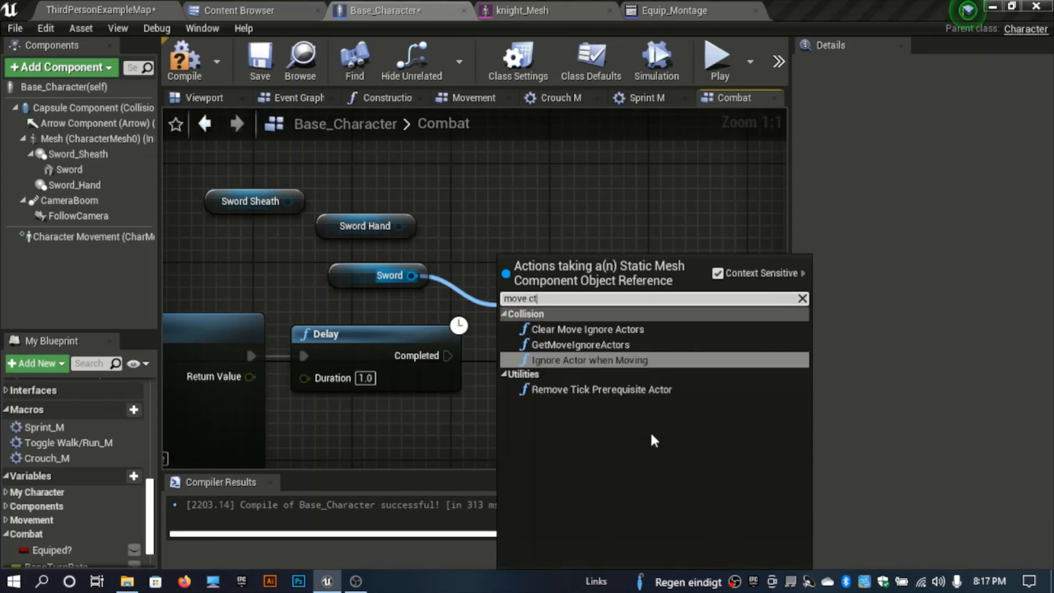
pyautogui.click(630, 198)
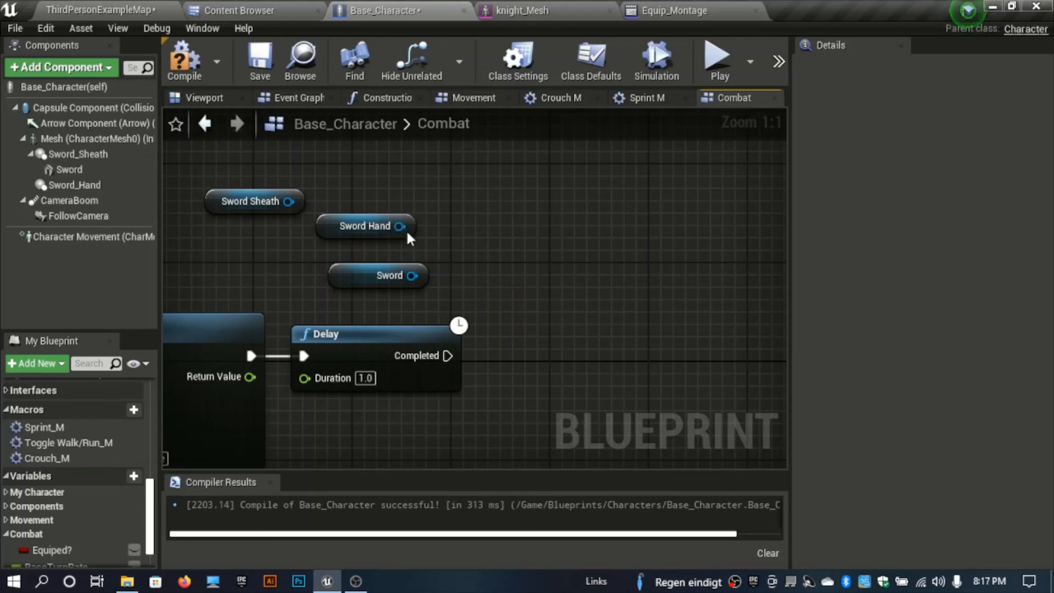
pyautogui.moveTo(416, 281); pyautogui.dragTo(522, 328)
pyautogui.write('mo')
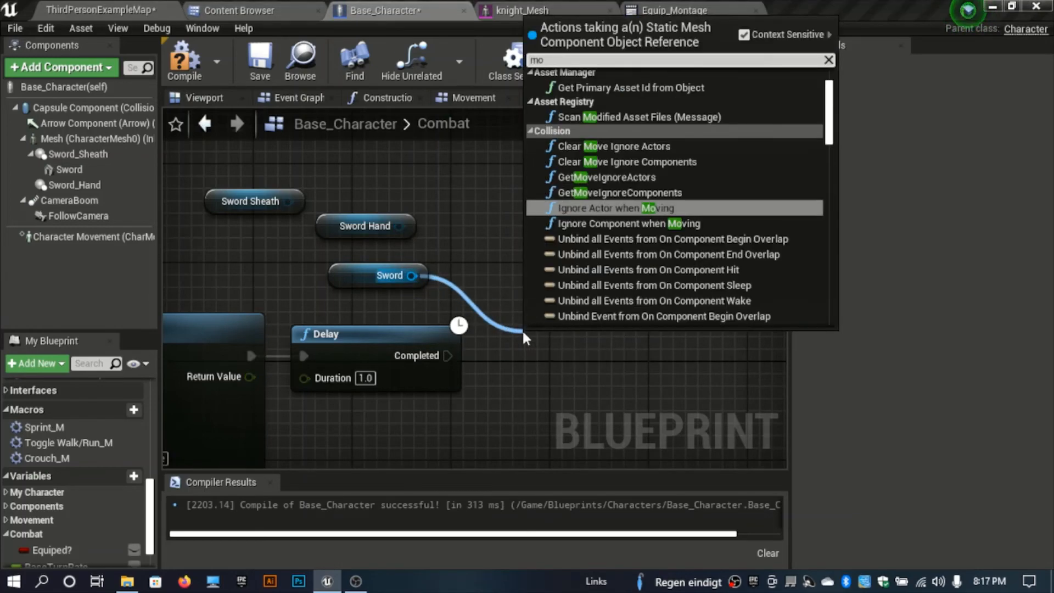
pyautogui.write('ve act')
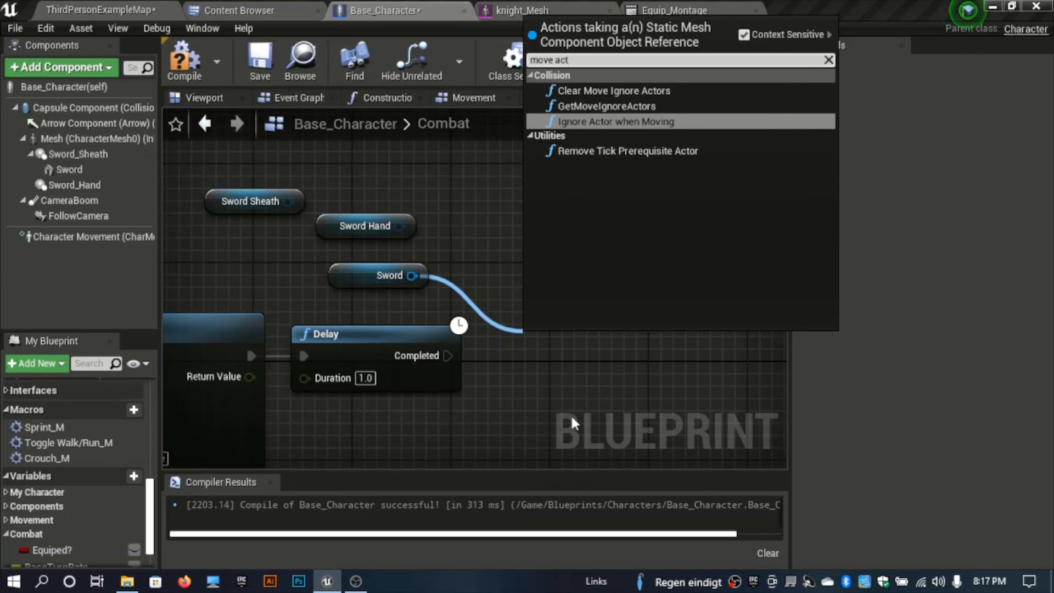
pyautogui.press('BackSpace')
pyautogui.press('BackSpace')
pyautogui.write('c')
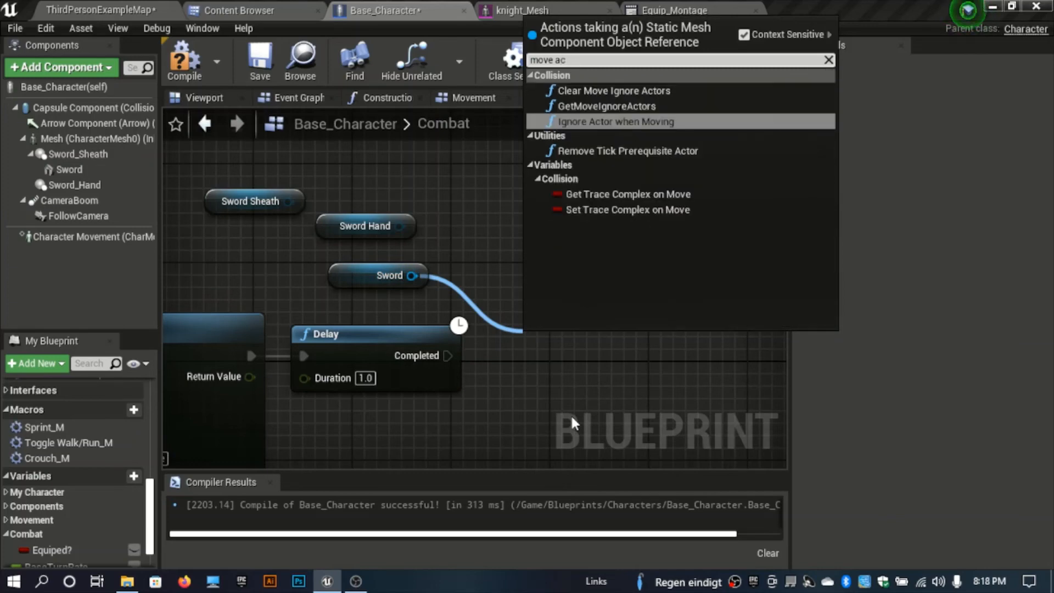
pyautogui.click(536, 483)
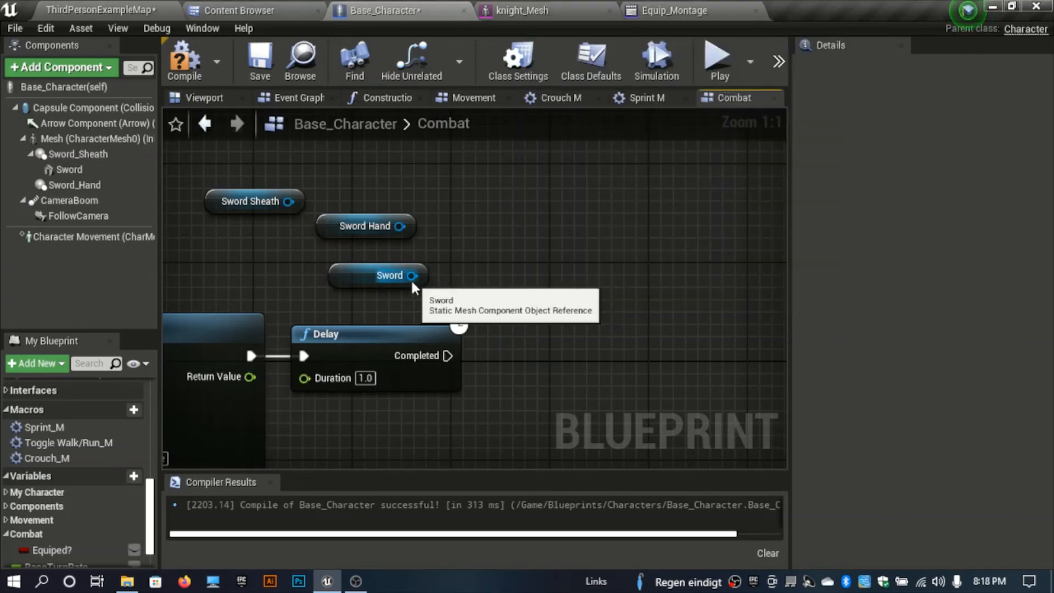
# Search the actions available from the Delay node's Completed output for "move to" and look through the list.
pyautogui.moveTo(446, 263); pyautogui.dragTo(446, 249, button='right')
pyautogui.moveTo(490, 345); pyautogui.dragTo(490, 346)
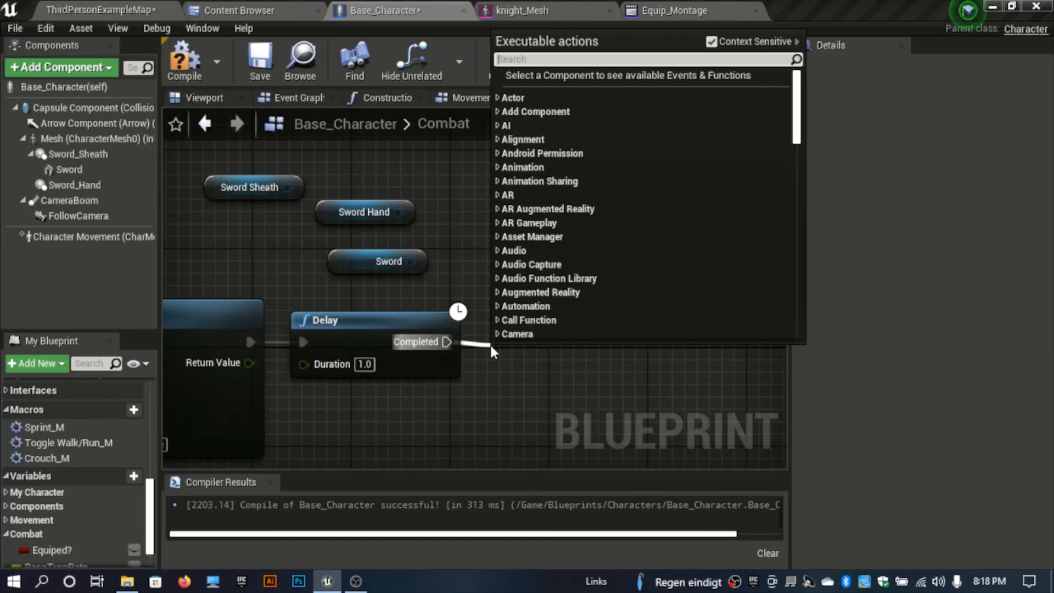
pyautogui.write('mo')
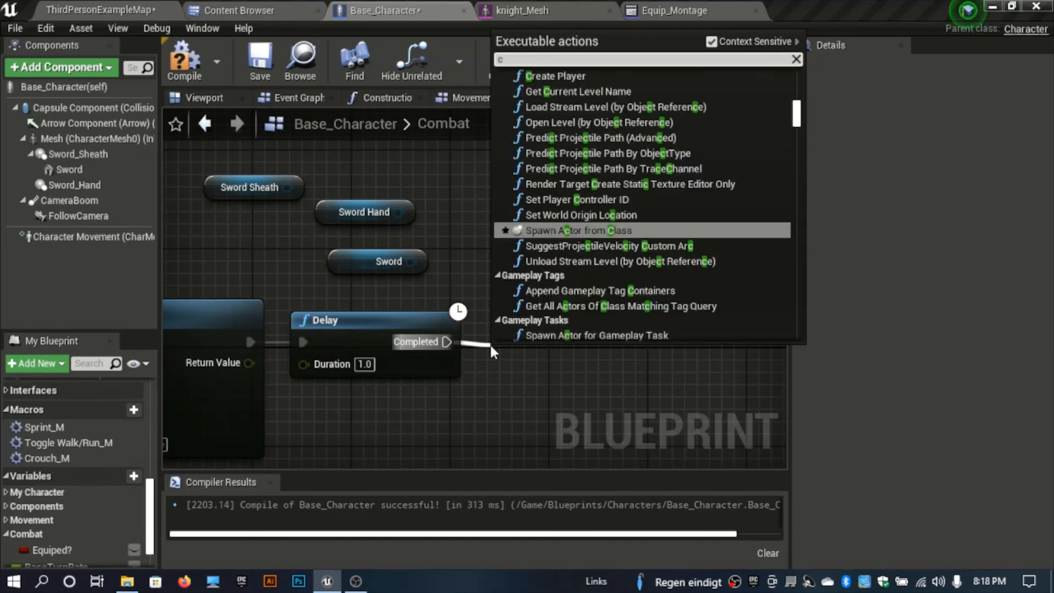
pyautogui.write('ve')
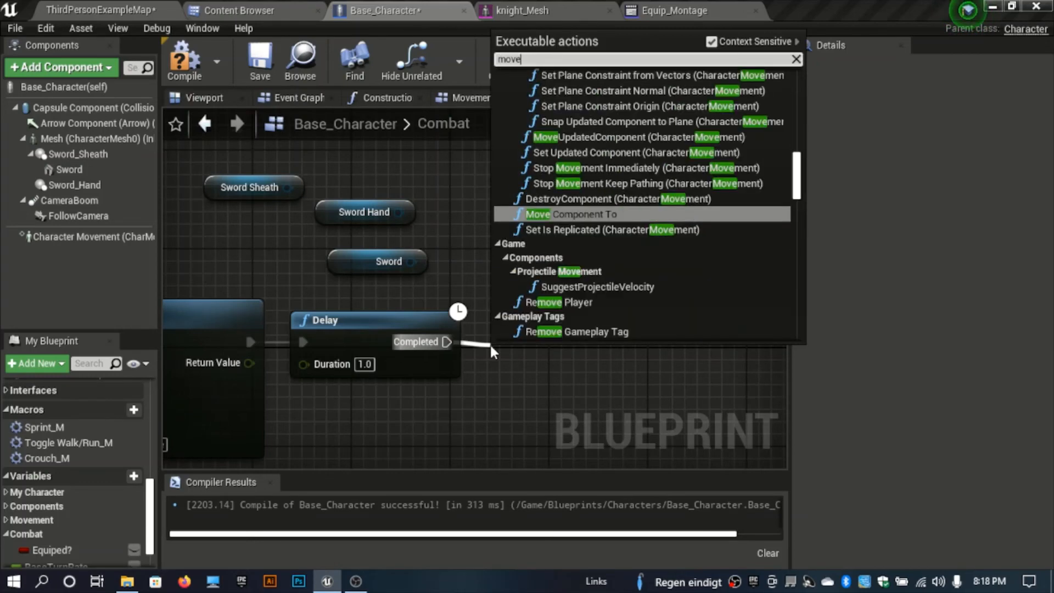
pyautogui.write(' to')
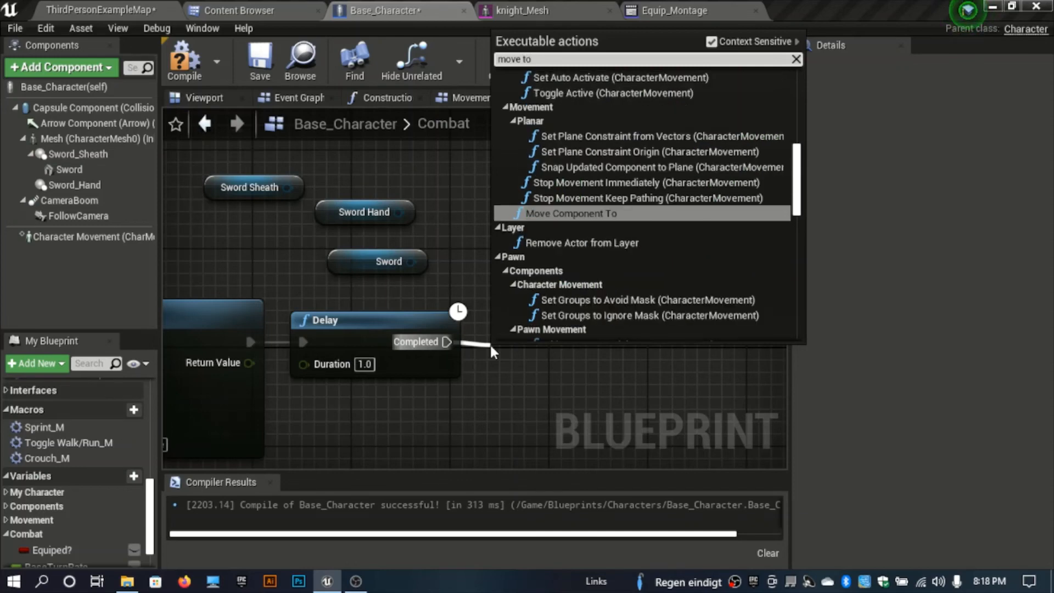
pyautogui.scroll(-5, 581, 268)
pyautogui.scroll(-5, 590, 277)
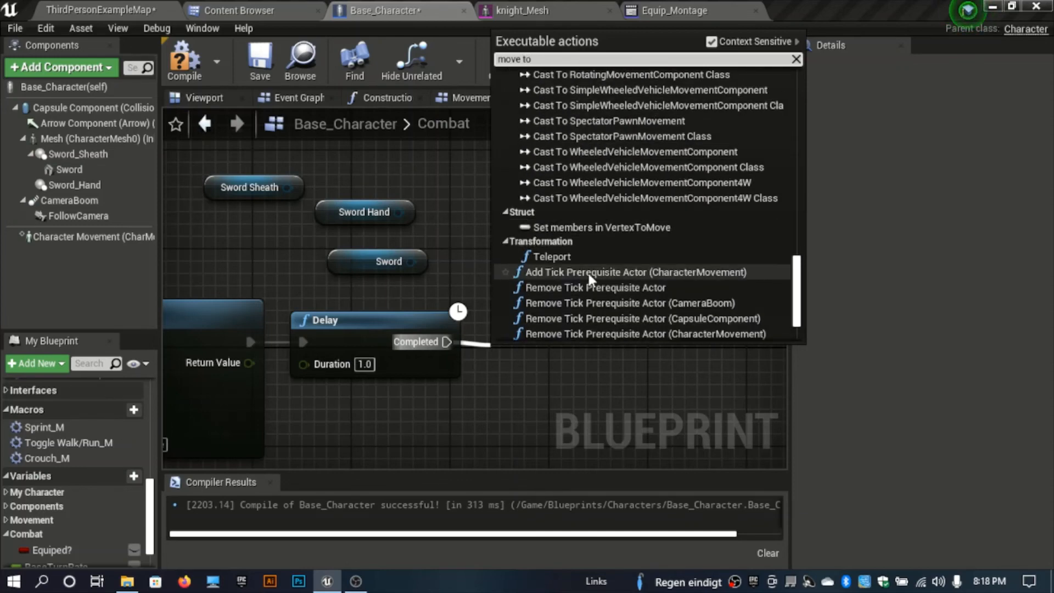
pyautogui.scroll(10, 594, 271)
pyautogui.scroll(12, 595, 271)
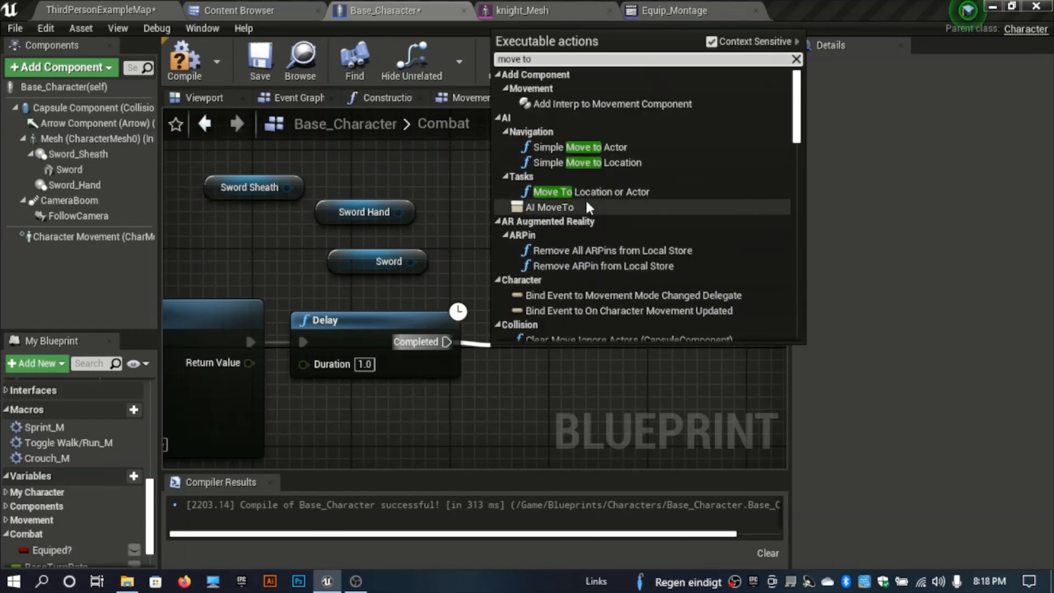
pyautogui.click(444, 170)
pyautogui.moveTo(398, 213); pyautogui.dragTo(515, 264)
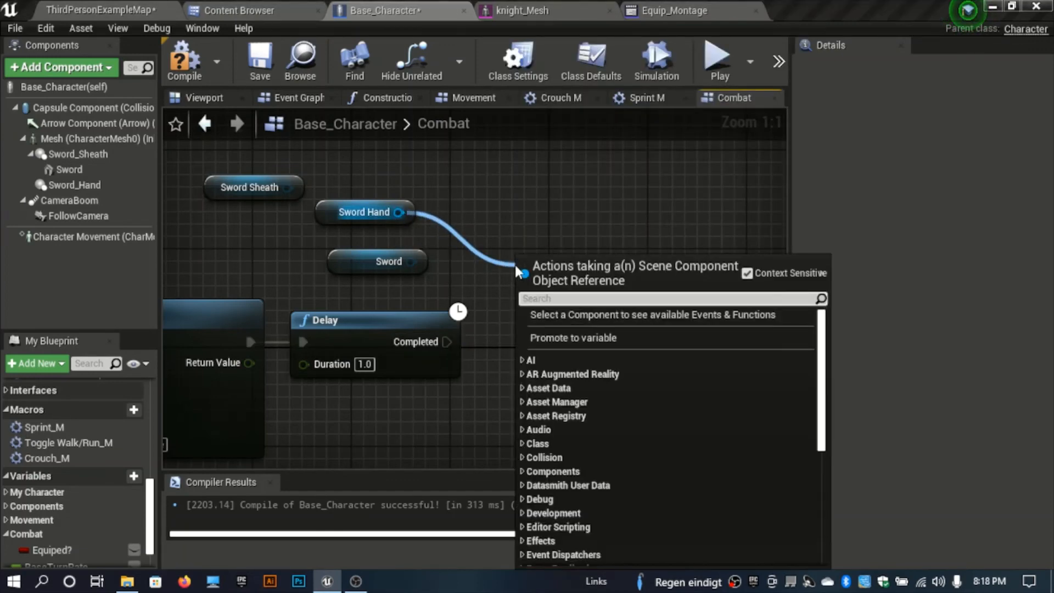
pyautogui.write('move')
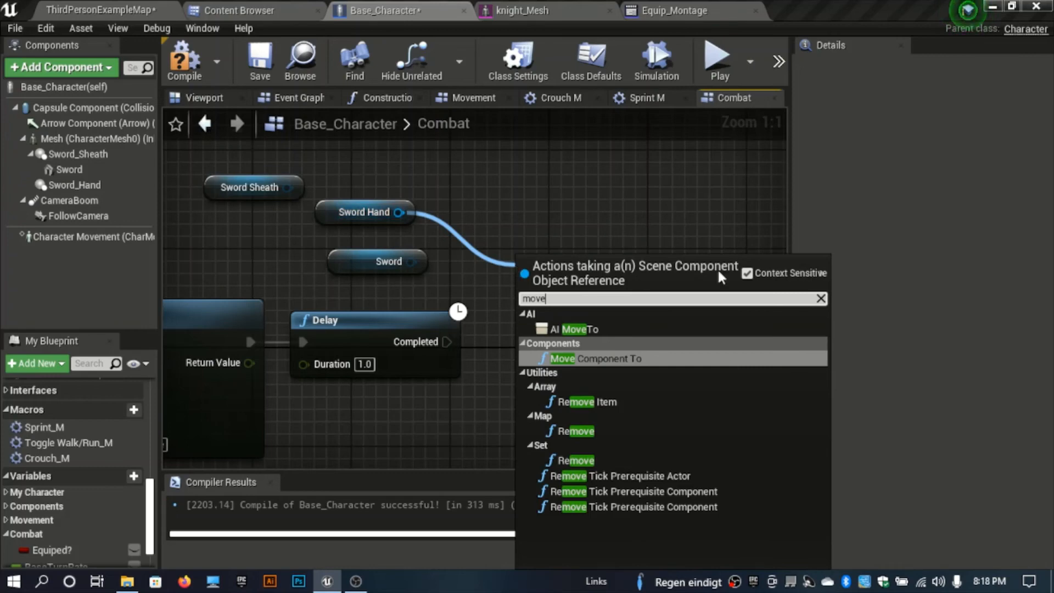
pyautogui.click(636, 359)
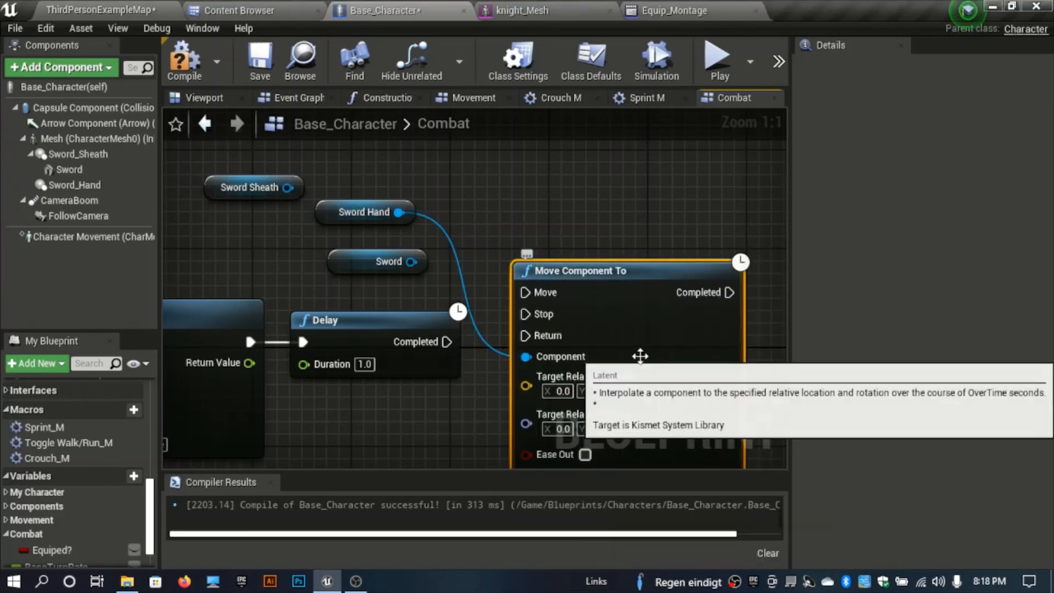
pyautogui.press('Delete')
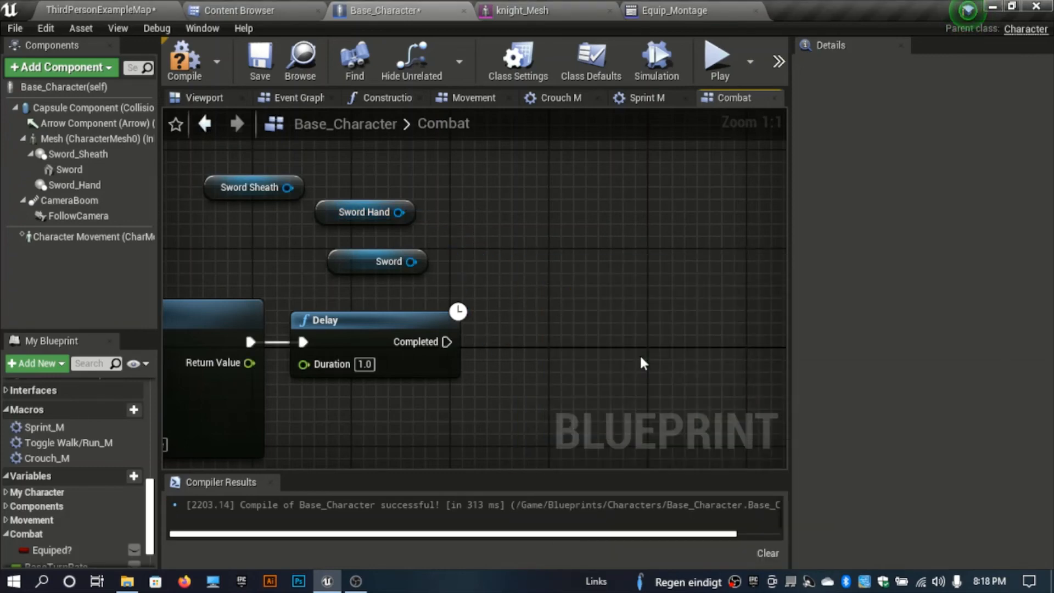
# Search all actions for this Blueprint for a move node and a "set target" node.
pyautogui.rightClick(545, 200)
pyautogui.write('move')
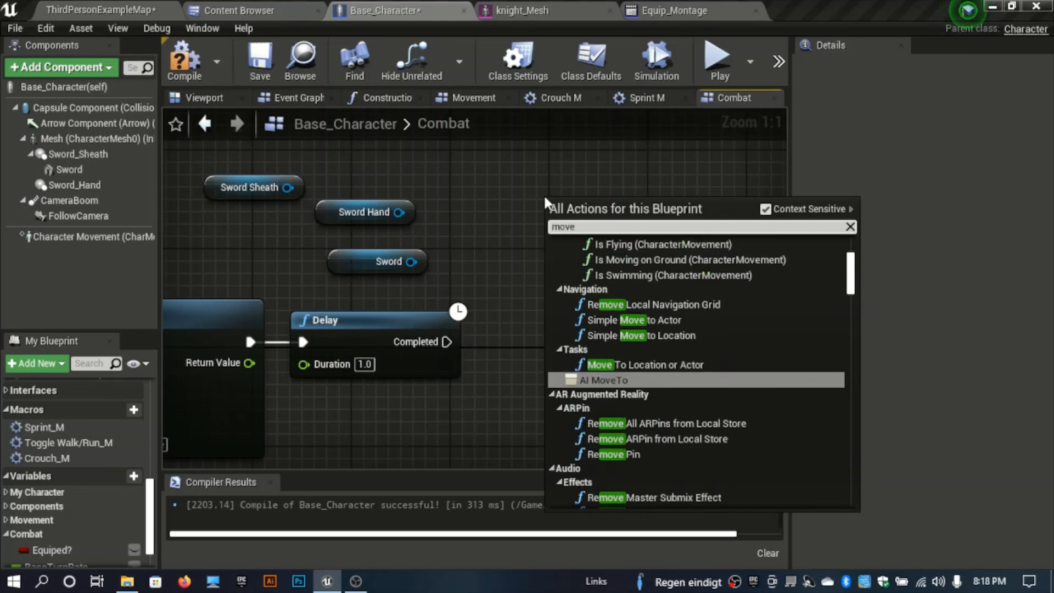
pyautogui.write(' t')
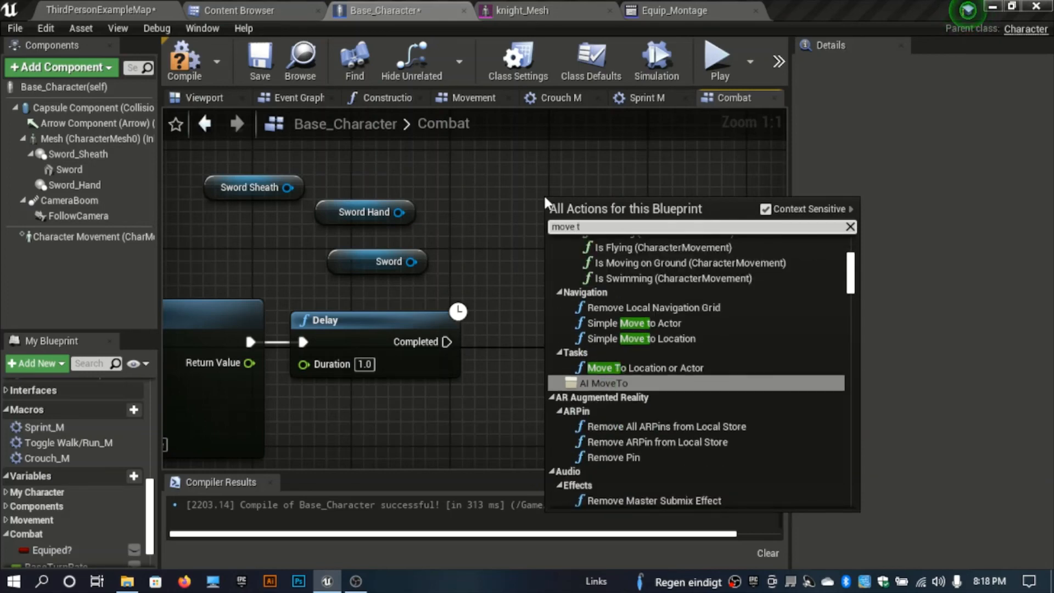
pyautogui.press('BackSpace')
pyautogui.press('BackSpace')
pyautogui.press('BackSpace')
pyautogui.press('BackSpace')
pyautogui.press('BackSpace')
pyautogui.press('BackSpace')
pyautogui.write('set')
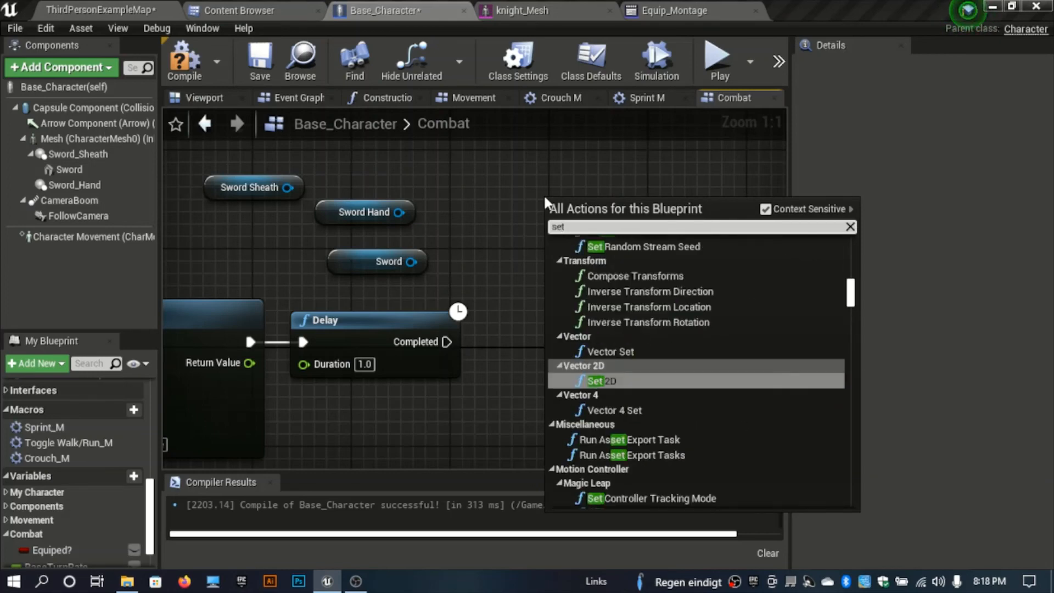
pyautogui.write(' targe')
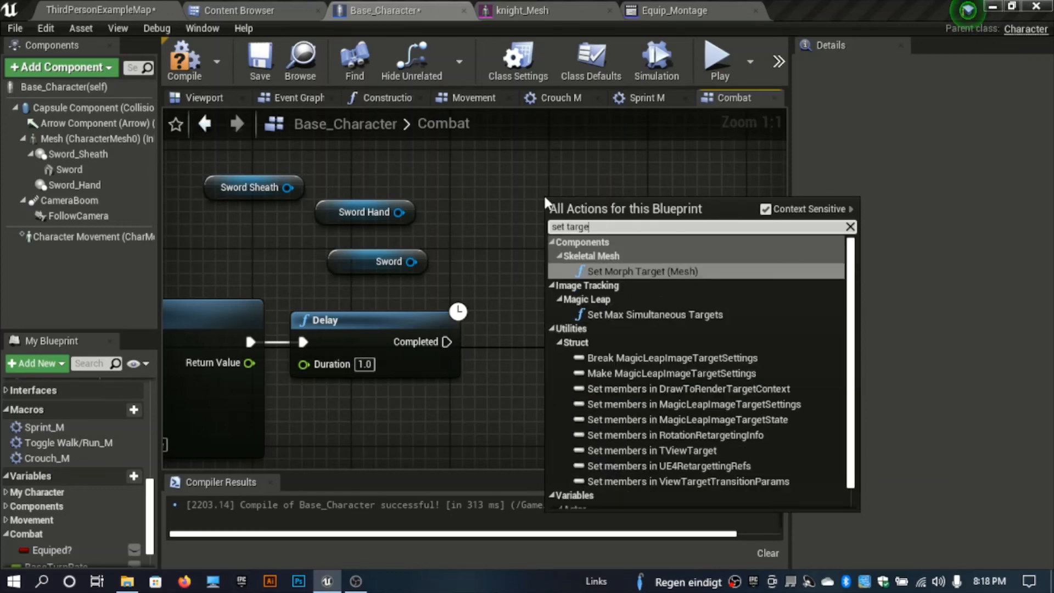
pyautogui.write('t')
pyautogui.scroll(-1, 715, 397)
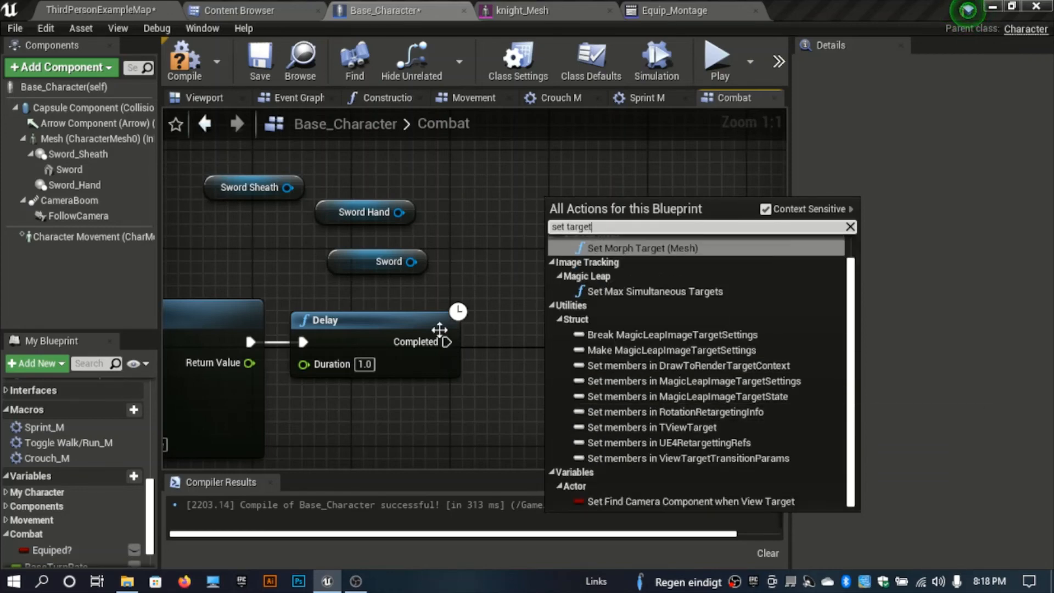
pyautogui.click(490, 224)
# Add an AttachComponentToComponent node with the Sword reference connected as its target.
pyautogui.moveTo(475, 240); pyautogui.dragTo(548, 295, button='right')
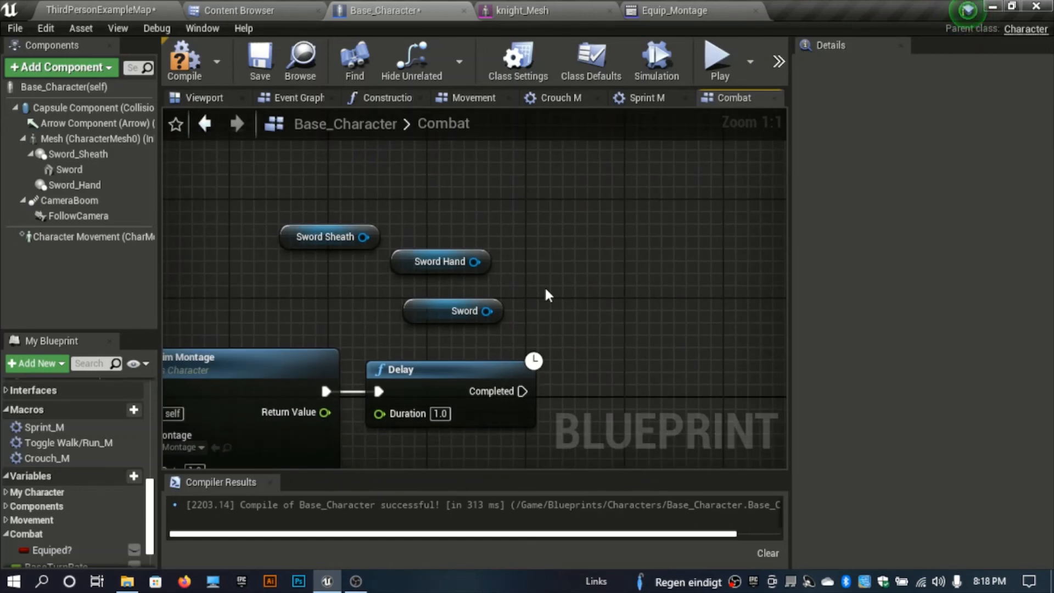
pyautogui.scroll(-5, 506, 299)
pyautogui.scroll(3, 464, 359)
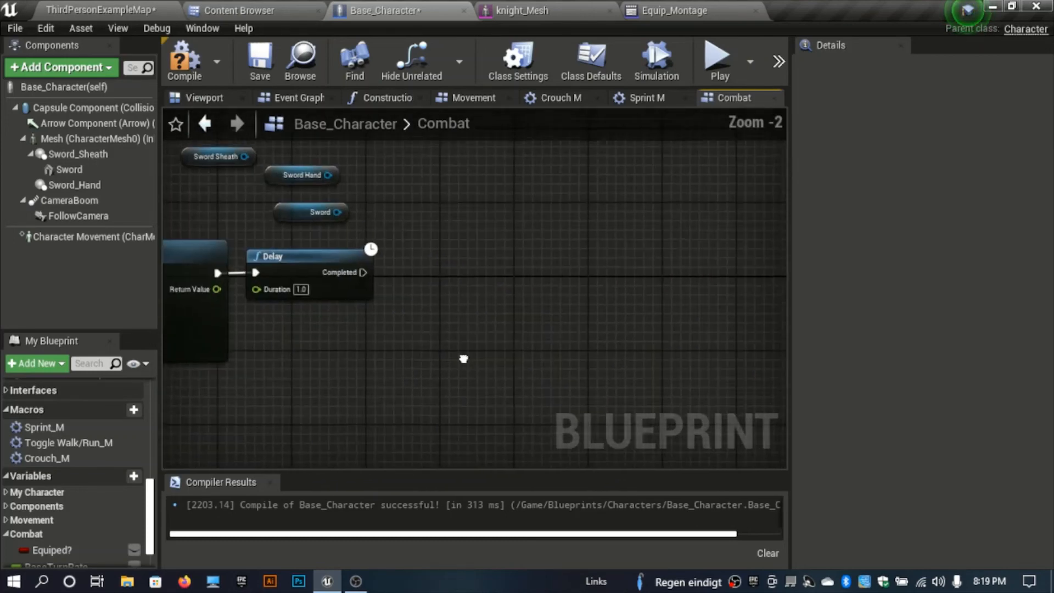
pyautogui.moveTo(463, 359); pyautogui.dragTo(463, 283, button='right')
pyautogui.moveTo(363, 273); pyautogui.dragTo(442, 325)
pyautogui.write('atta')
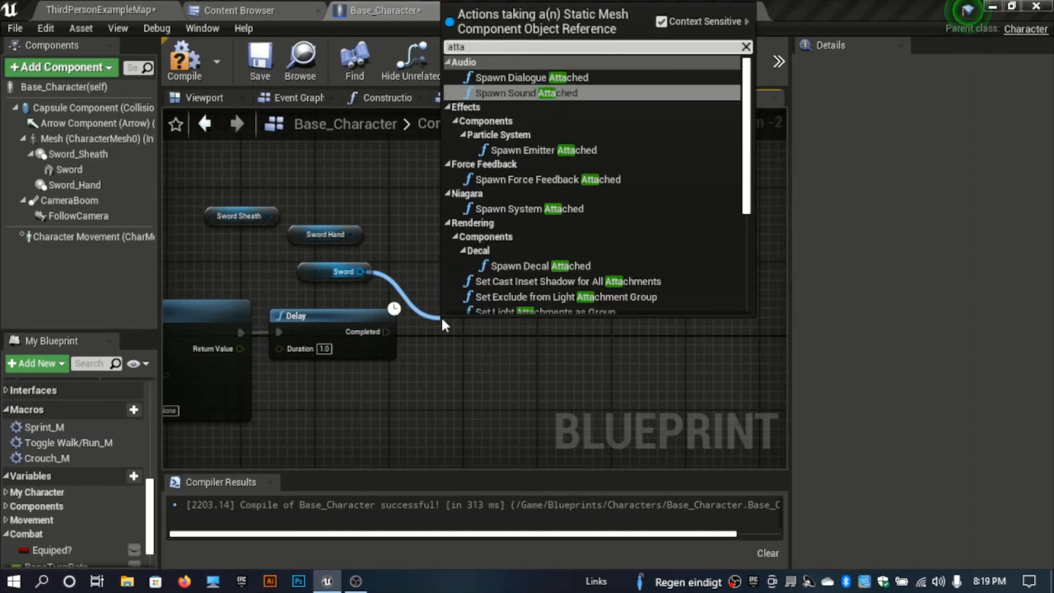
pyautogui.write('ch com')
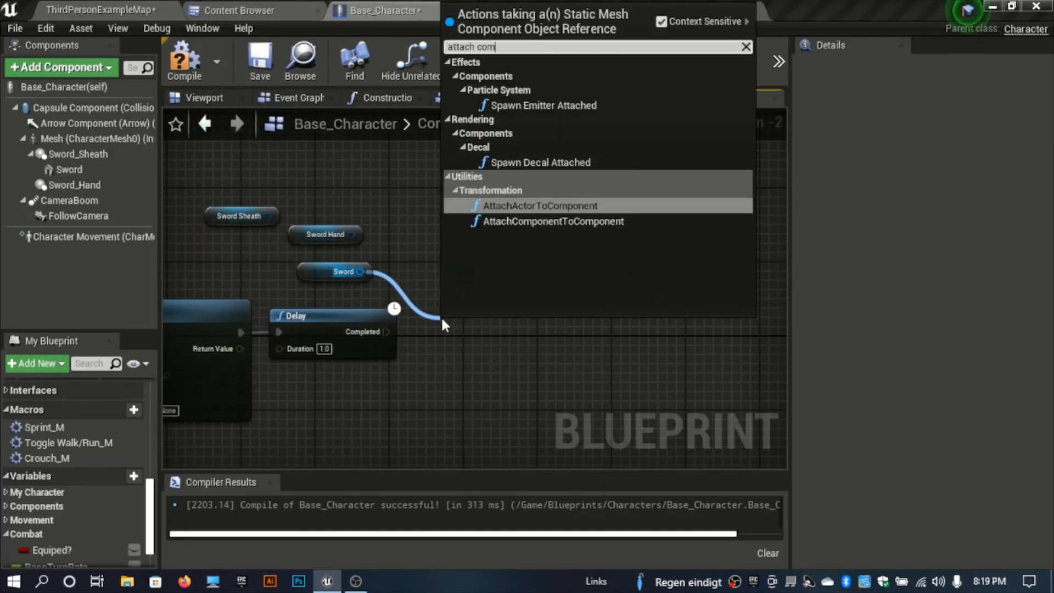
pyautogui.click(547, 222)
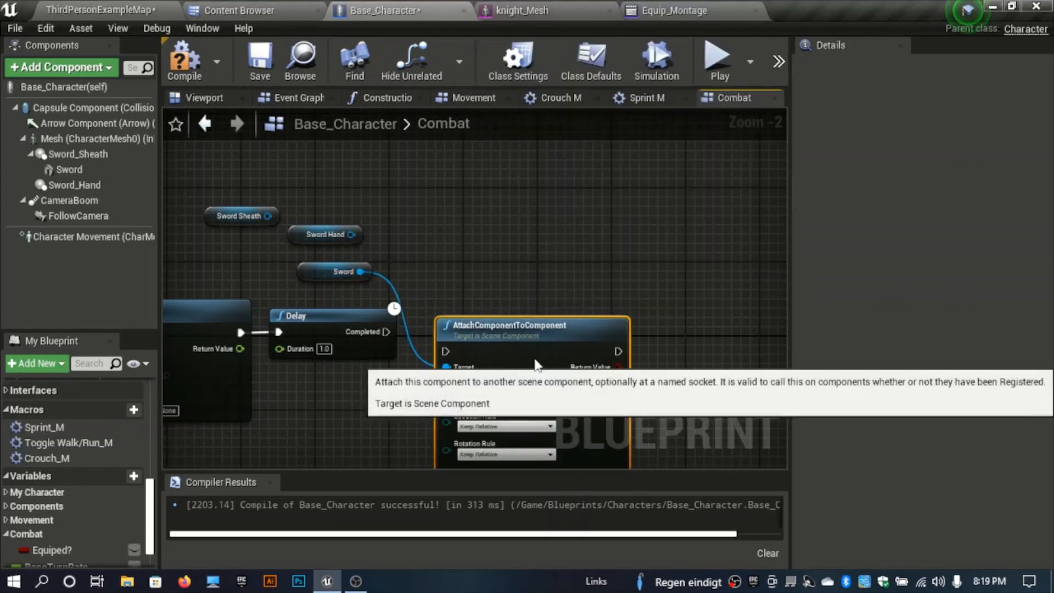
# Place AttachComponentToComponent beside the Delay node, with Sword Hand connected as its parent and Delay's Completed output triggering it.
pyautogui.moveTo(535, 365); pyautogui.dragTo(564, 291)
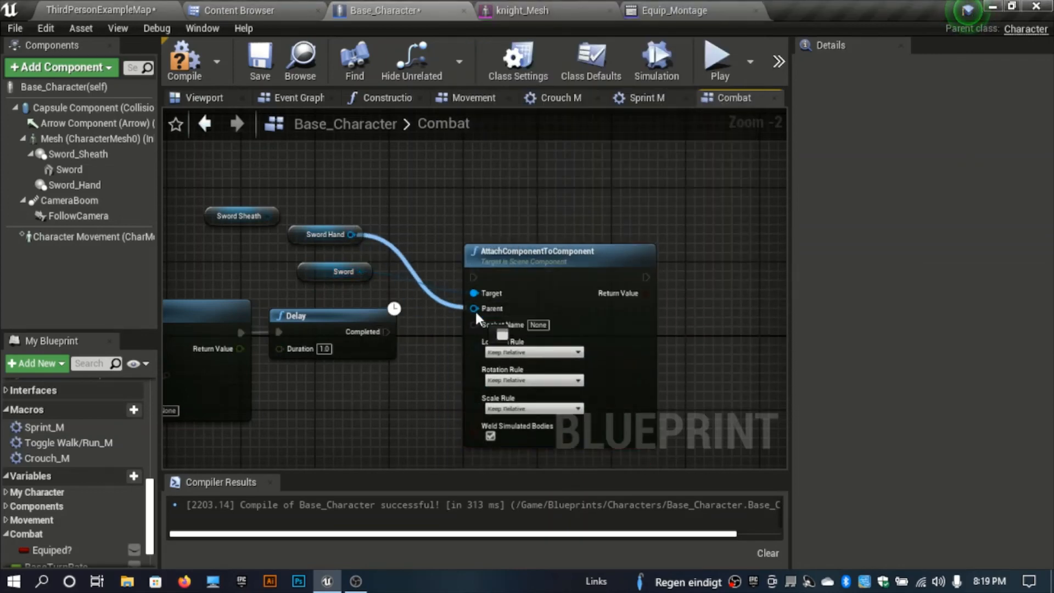
pyautogui.moveTo(475, 309); pyautogui.dragTo(395, 327)
pyautogui.moveTo(476, 271); pyautogui.dragTo(478, 298)
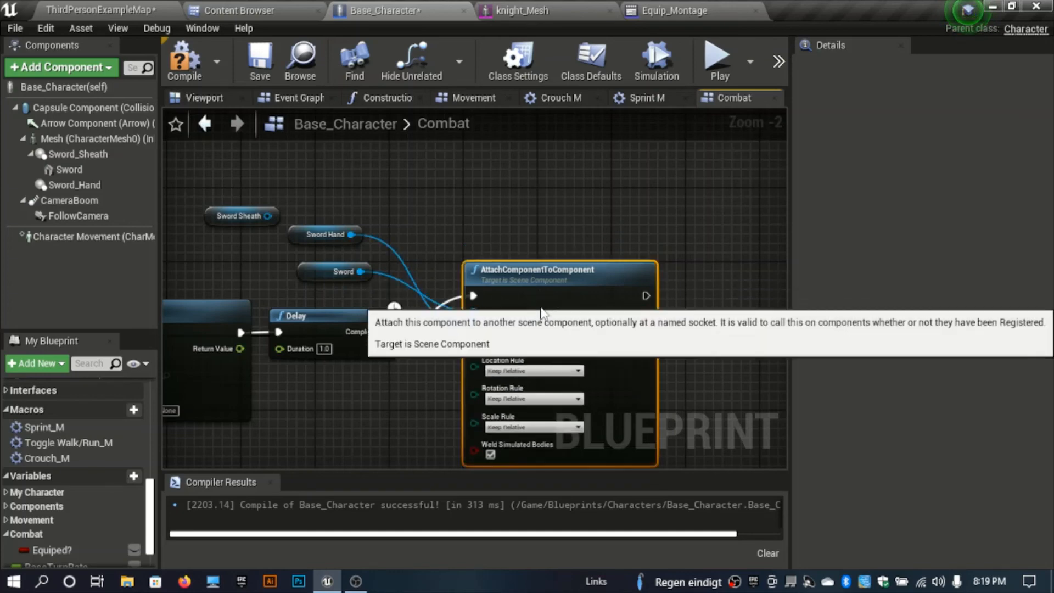
pyautogui.click(299, 235)
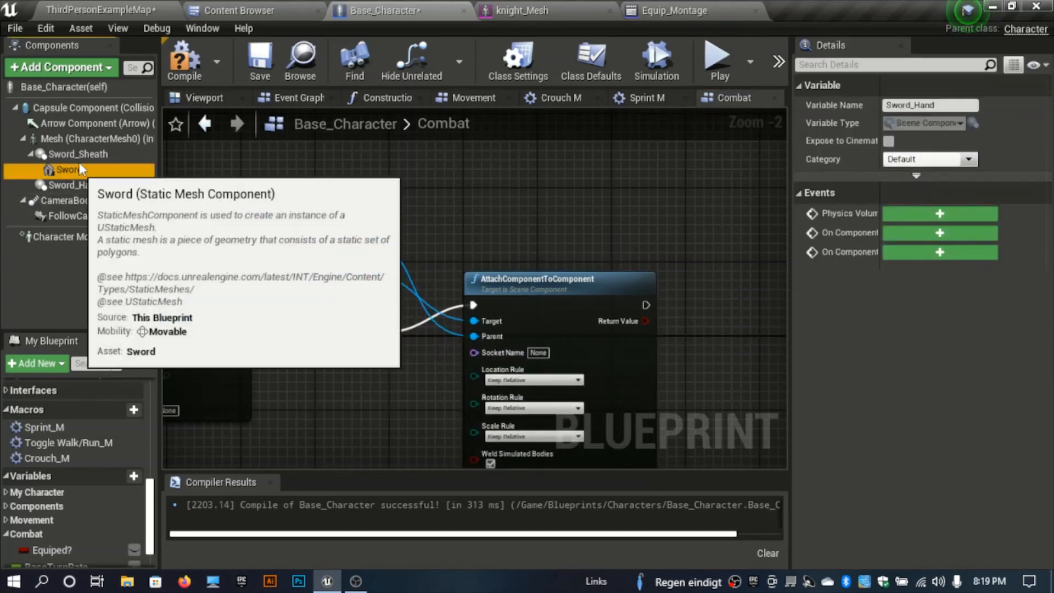
pyautogui.click(86, 153)
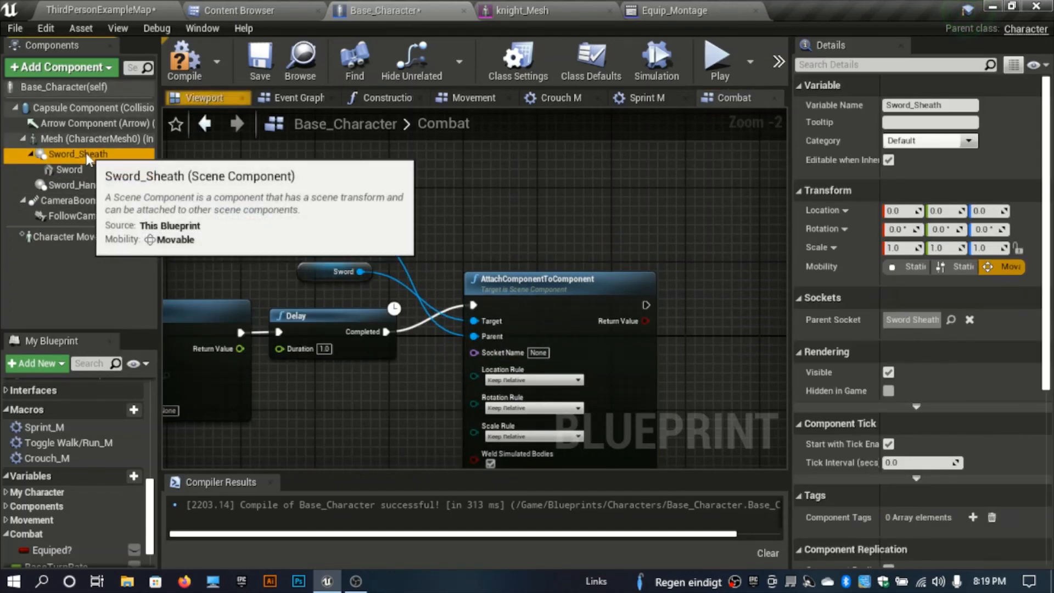
pyautogui.click(948, 321)
pyautogui.click(912, 321)
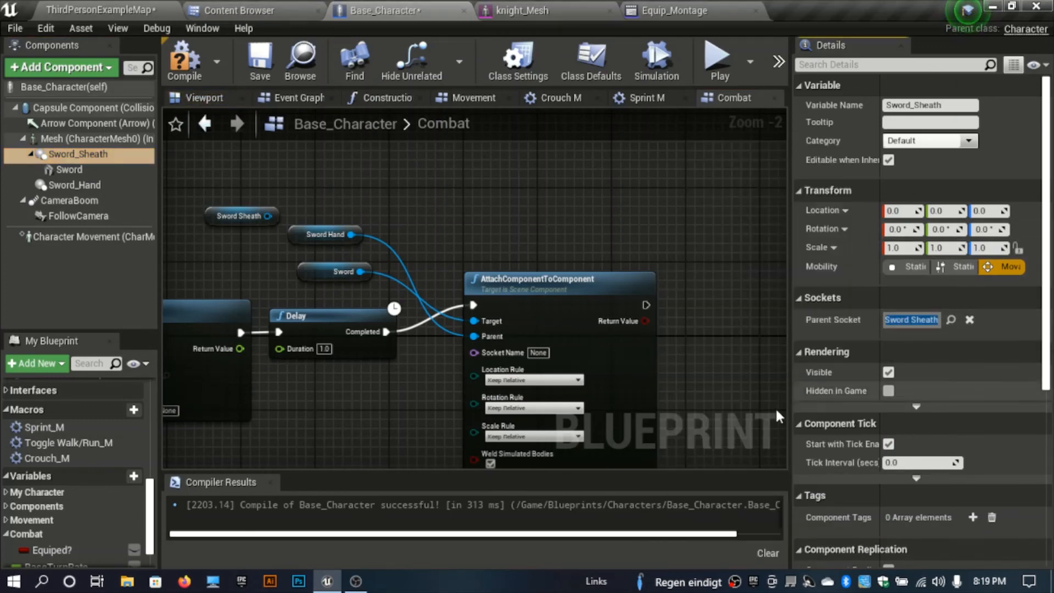
pyautogui.click(538, 352)
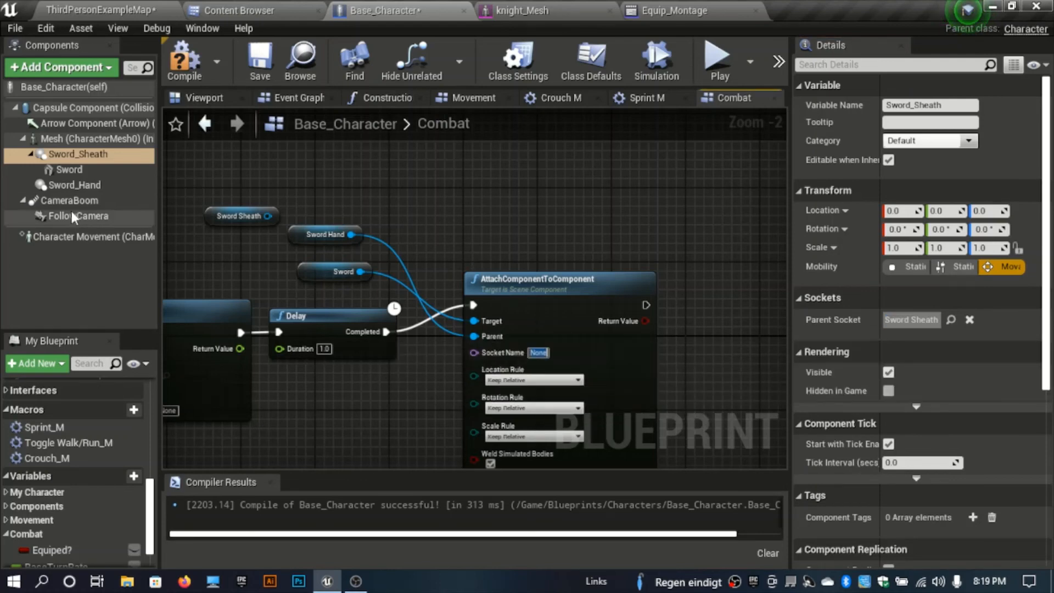
# Copy the Sword_Hand component's parent socket name, Sword in Hand, into the AttachComponentToComponent node's Socket Name.
pyautogui.click(80, 185)
pyautogui.doubleClick(898, 320)
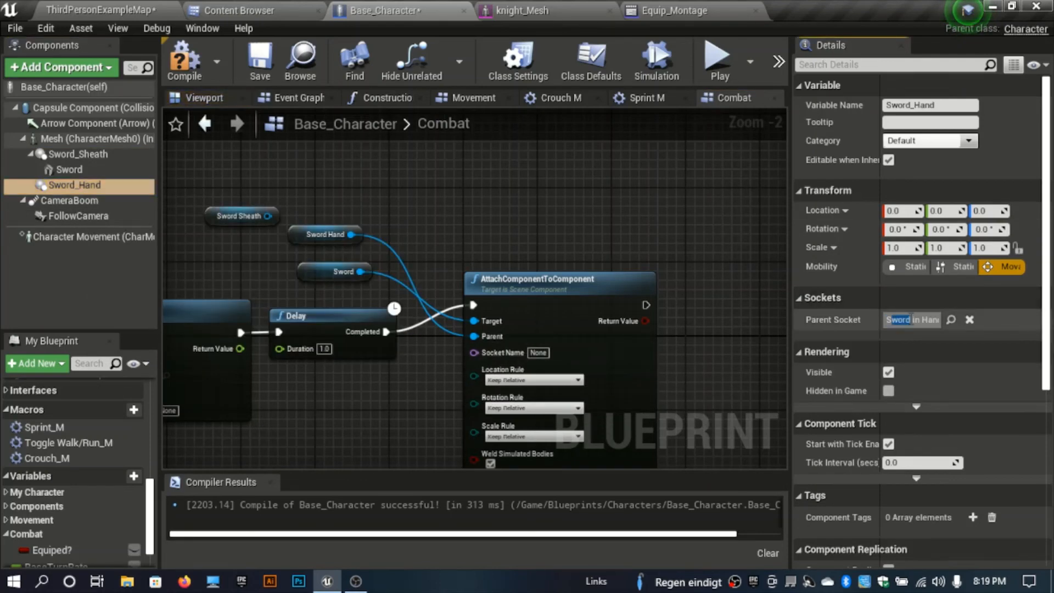
pyautogui.moveTo(920, 320); pyautogui.dragTo(1035, 324)
pyautogui.hotkey('ctrl', 'c')
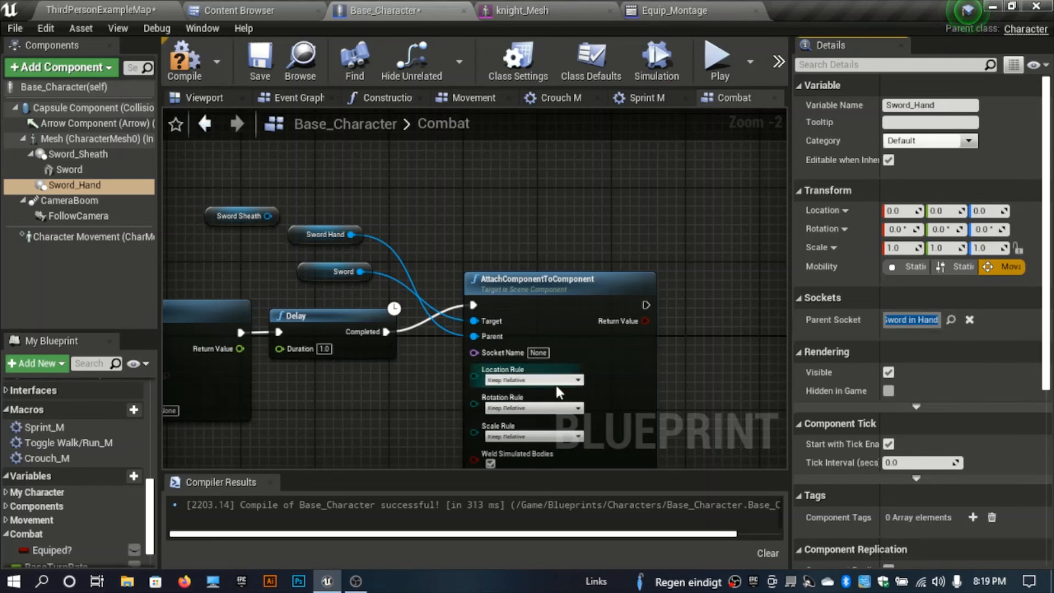
pyautogui.click(537, 352)
pyautogui.hotkey('ctrl', 'v')
# Set the AttachComponentToComponent node's Location, Rotation and Scale Rules to Snap to Target.
pyautogui.moveTo(547, 368); pyautogui.dragTo(532, 298, button='right')
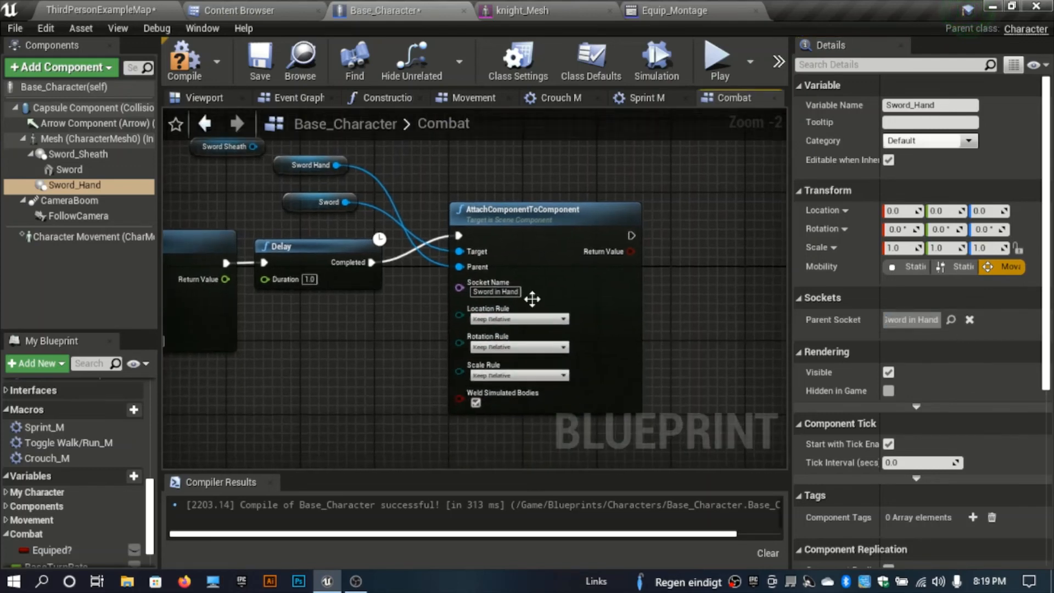
pyautogui.click(510, 319)
pyautogui.click(512, 350)
pyautogui.click(501, 347)
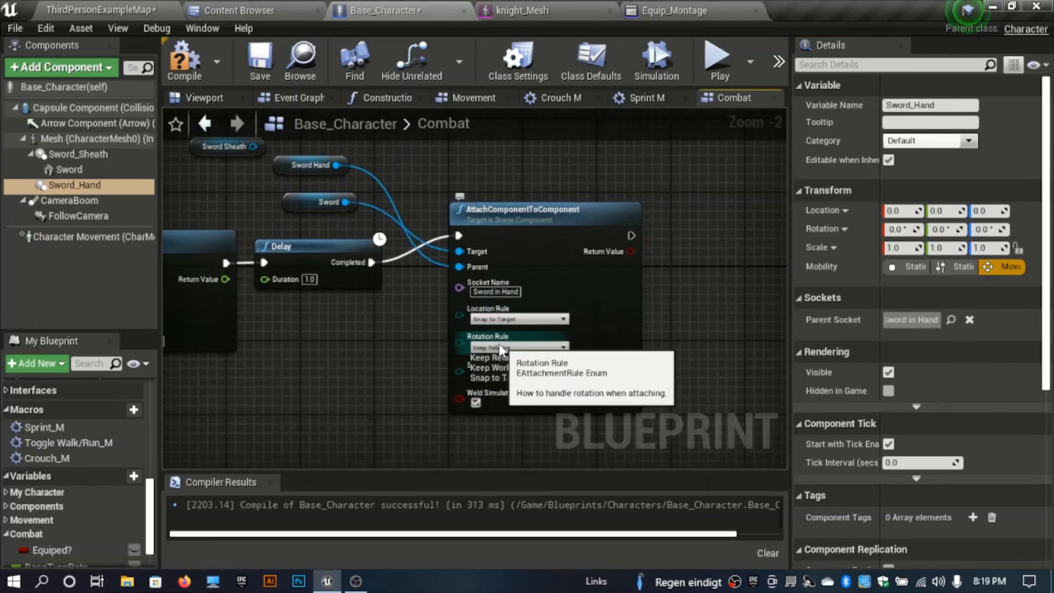
pyautogui.click(511, 378)
pyautogui.click(515, 378)
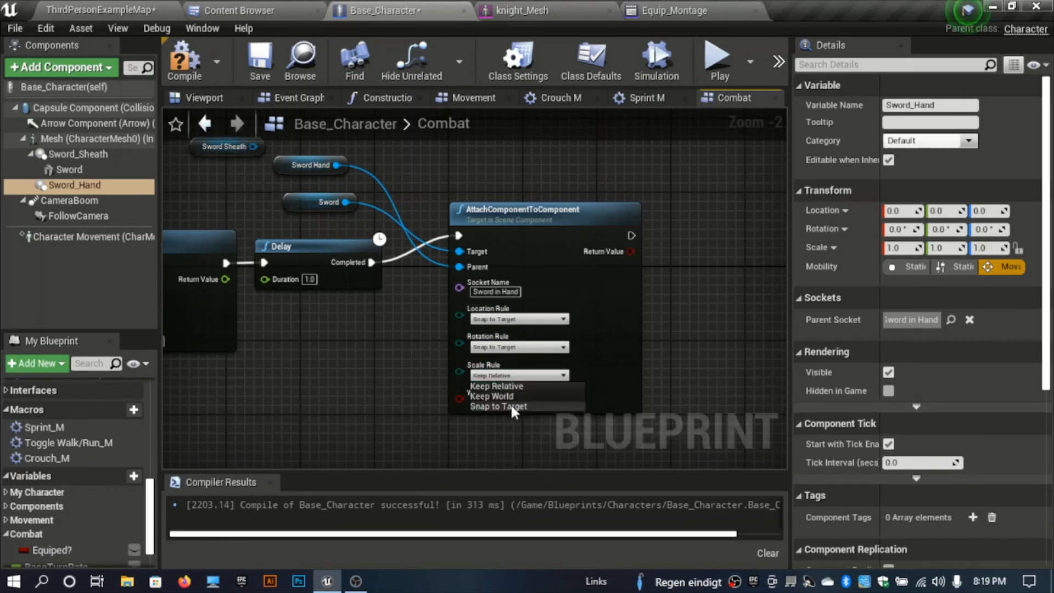
pyautogui.click(511, 406)
# Duplicate the Sword, Delay and AttachComponentToComponent nodes and place the copies below the originals.
pyautogui.moveTo(649, 258); pyautogui.dragTo(716, 249, button='right')
pyautogui.click(581, 256)
pyautogui.moveTo(673, 389); pyautogui.dragTo(341, 200)
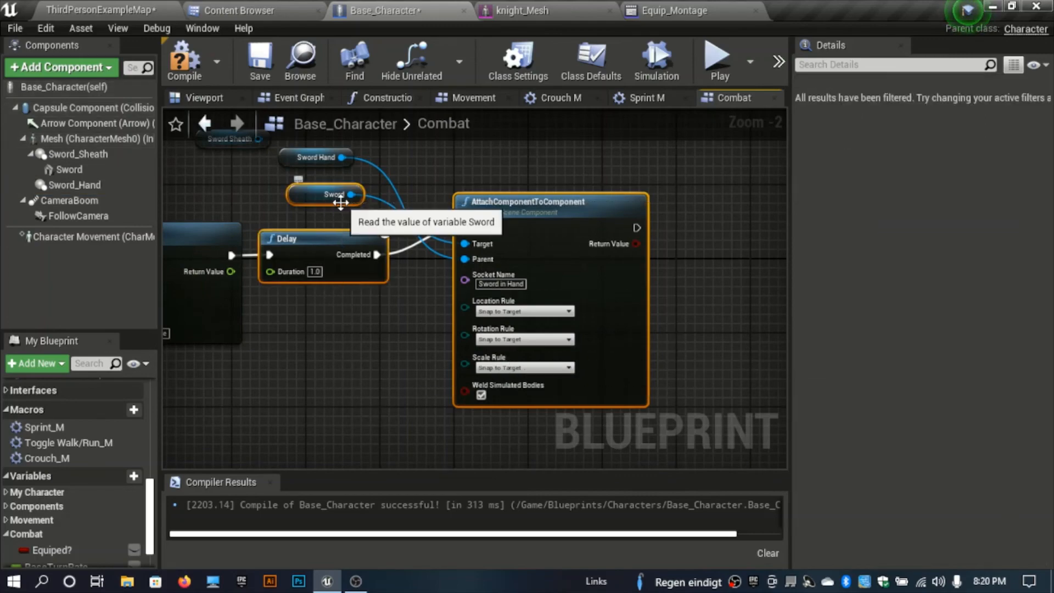
pyautogui.hotkey('ctrl', 'w')
pyautogui.moveTo(467, 233); pyautogui.dragTo(520, 294)
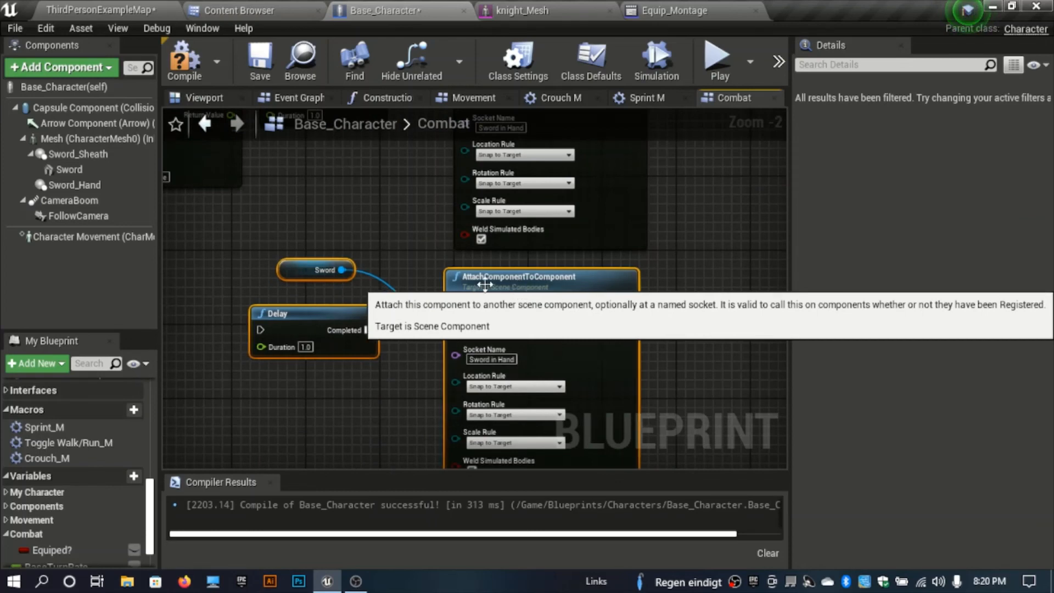
# Move the Sword Sheath reference beside the duplicated nodes and connect it as the lower AttachComponentToComponent's parent.
pyautogui.moveTo(342, 237); pyautogui.dragTo(374, 339, button='right')
pyautogui.click(405, 294)
pyautogui.moveTo(405, 294); pyautogui.dragTo(452, 373, button='right')
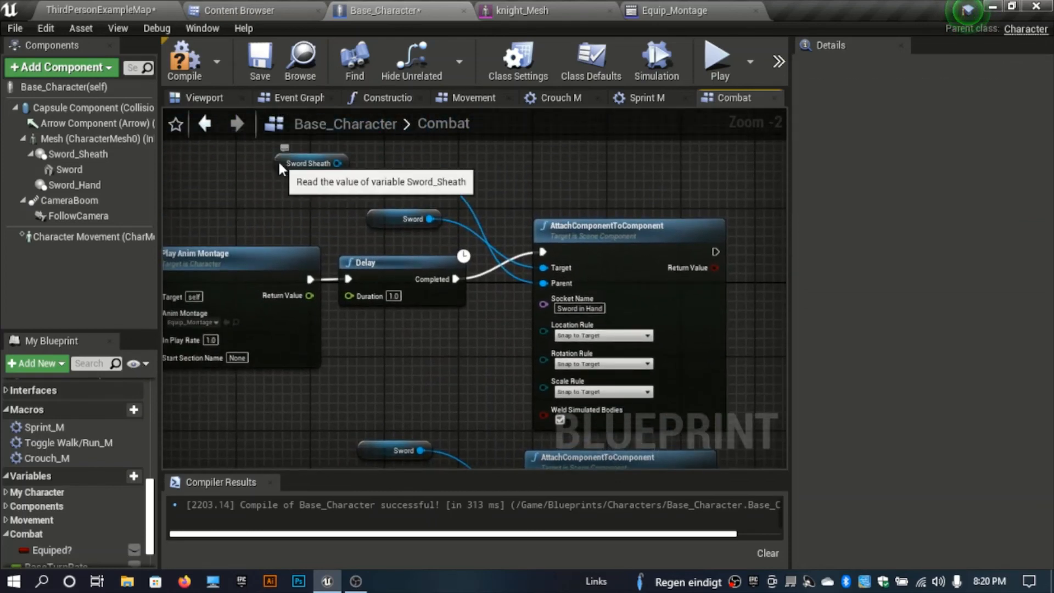
pyautogui.moveTo(280, 164); pyautogui.dragTo(369, 369)
pyautogui.moveTo(369, 369); pyautogui.dragTo(356, 292, button='right')
pyautogui.moveTo(416, 294); pyautogui.dragTo(532, 424)
# Copy the Sword_Sheath component's parent socket name, Sword Sheath, into the lower AttachComponentToComponent node's Socket Name.
pyautogui.moveTo(531, 424); pyautogui.dragTo(503, 367, button='right')
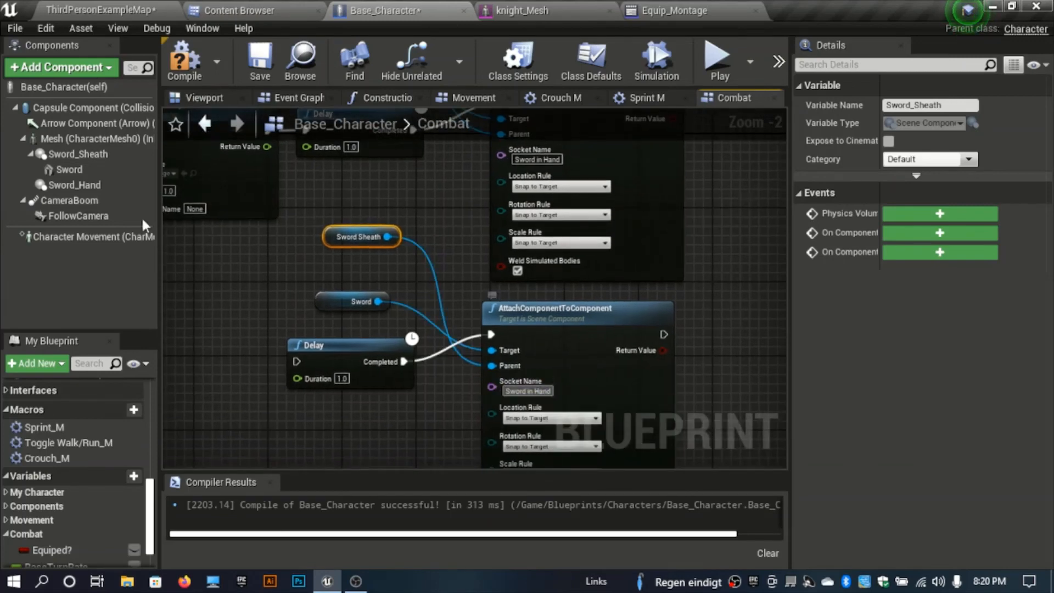
pyautogui.click(83, 156)
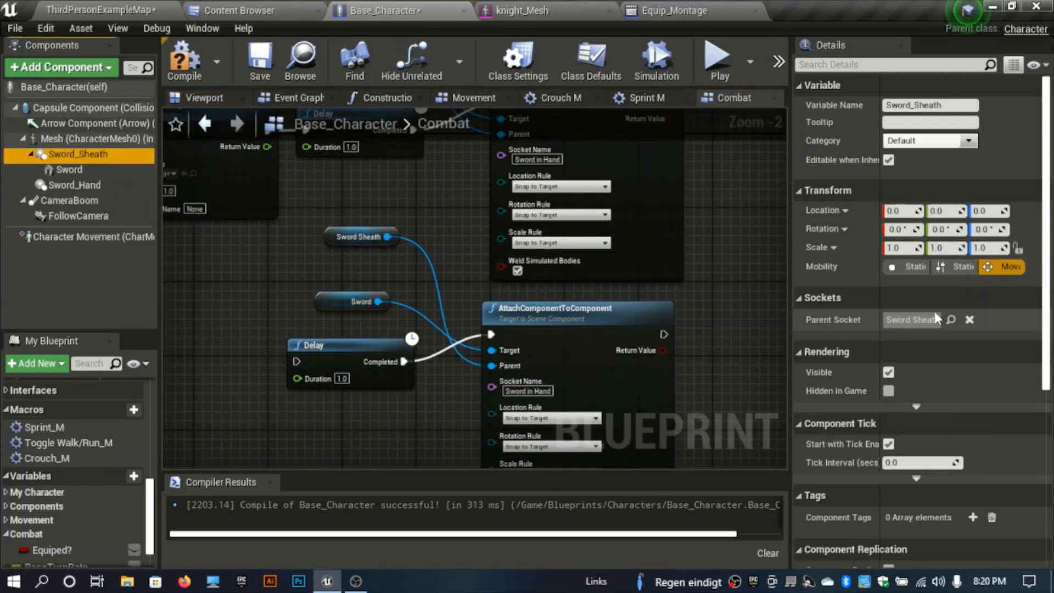
pyautogui.click(889, 319)
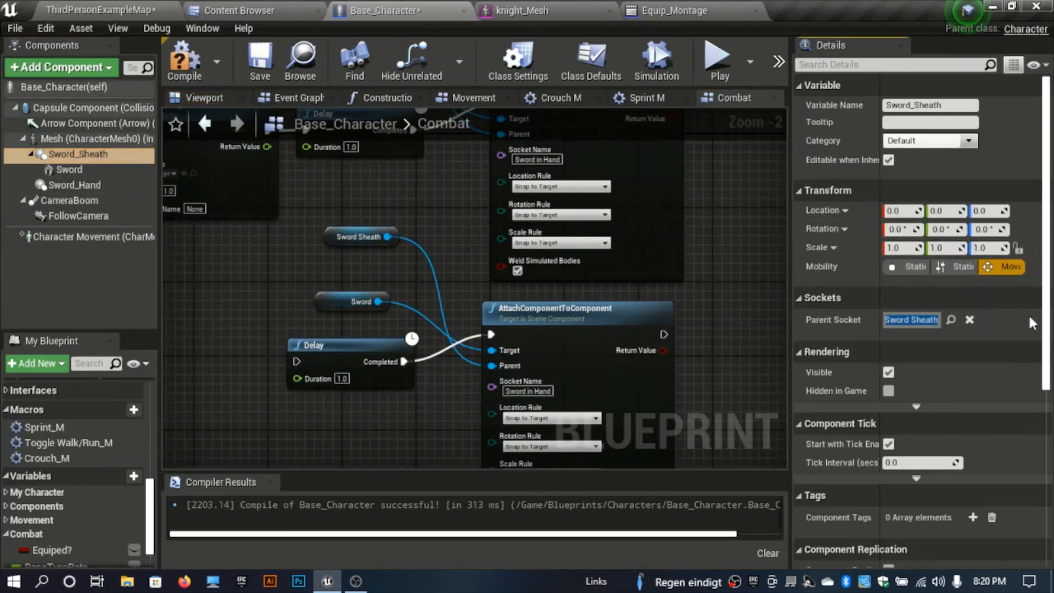
pyautogui.click(537, 392)
pyautogui.hotkey('ctrl', 'v')
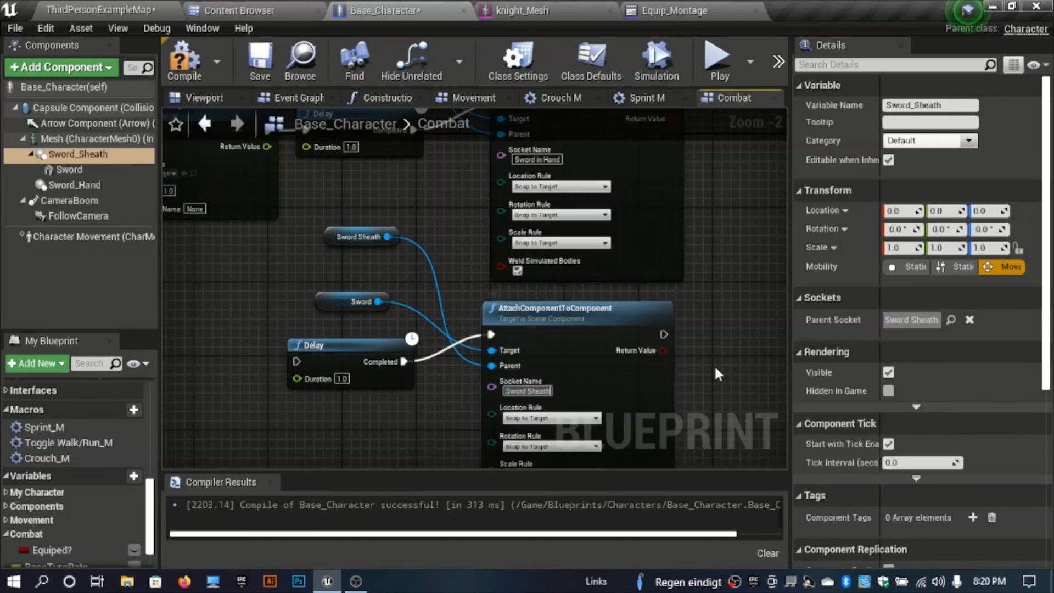
# Place a copy of the Equip_Montage Play Anim Montage node below the original, wired from Branch's False output to the lower Delay.
pyautogui.moveTo(619, 401); pyautogui.dragTo(598, 309, button='right')
pyautogui.moveTo(317, 322); pyautogui.dragTo(472, 378, button='right')
pyautogui.moveTo(582, 390); pyautogui.dragTo(428, 358, button='right')
pyautogui.click(470, 200)
pyautogui.hotkey('ctrl', 'v')
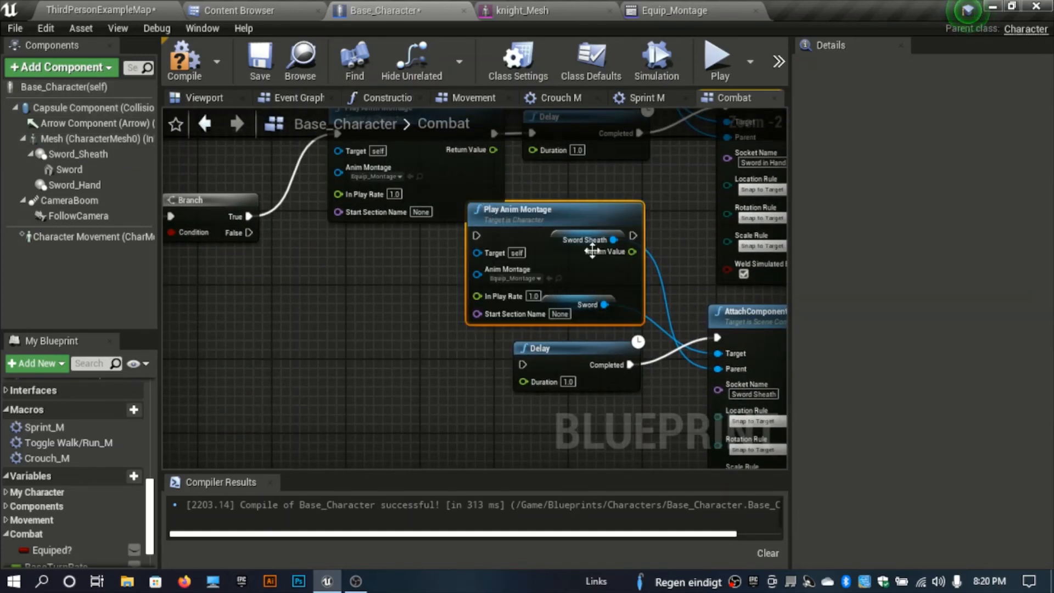
pyautogui.moveTo(538, 221); pyautogui.dragTo(391, 270)
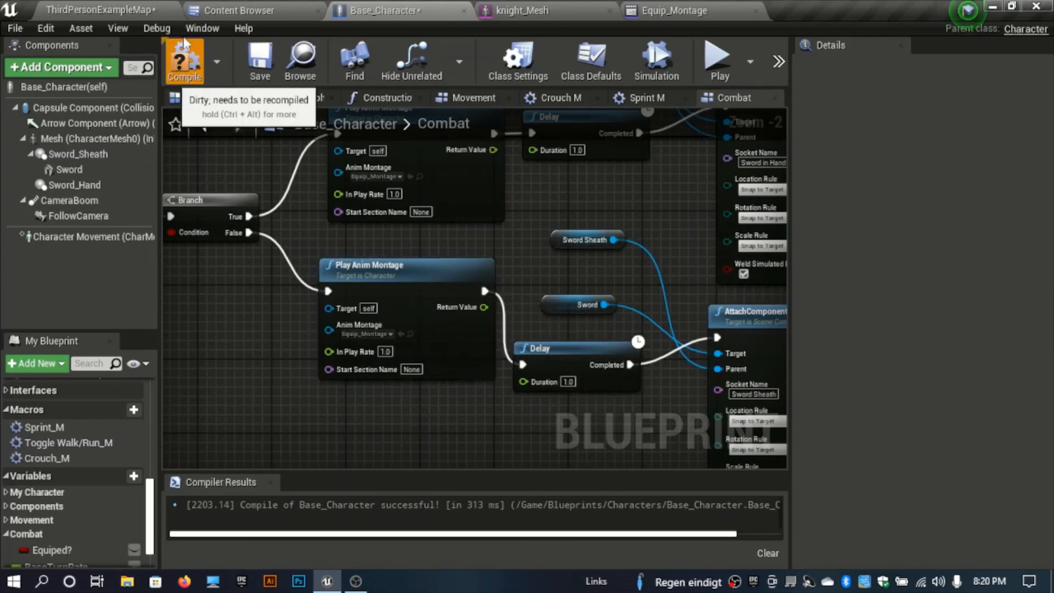
# Compile the Blueprint and play-test the ThirdPersonExampleMap level, toggling the sword between sheath and hand several times.
pyautogui.click(95, 8)
pyautogui.scroll(-3, 390, 272)
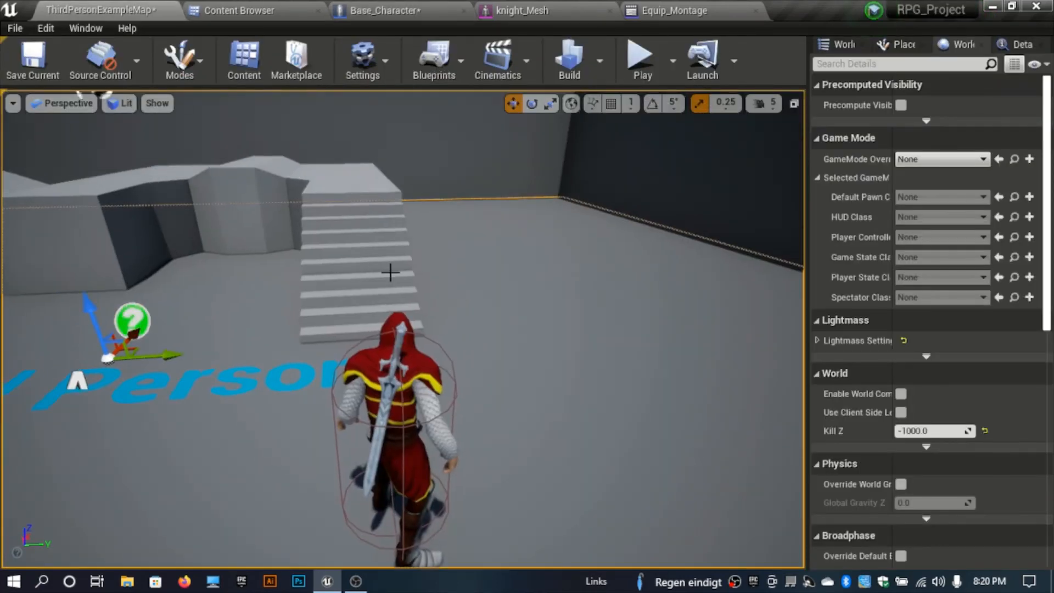
pyautogui.hotkey('alt', 'p')
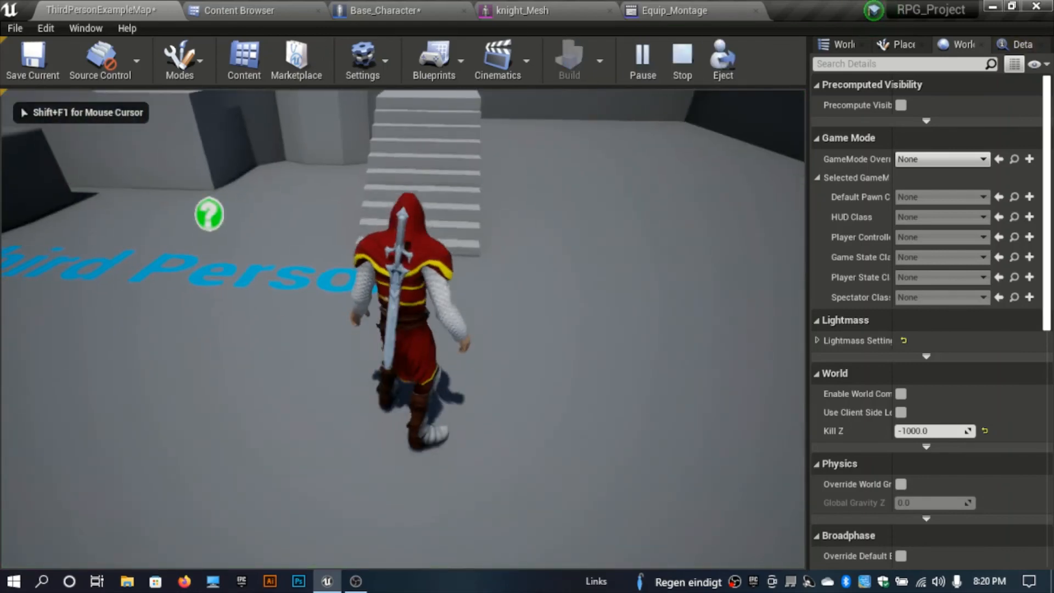
pyautogui.press('e')
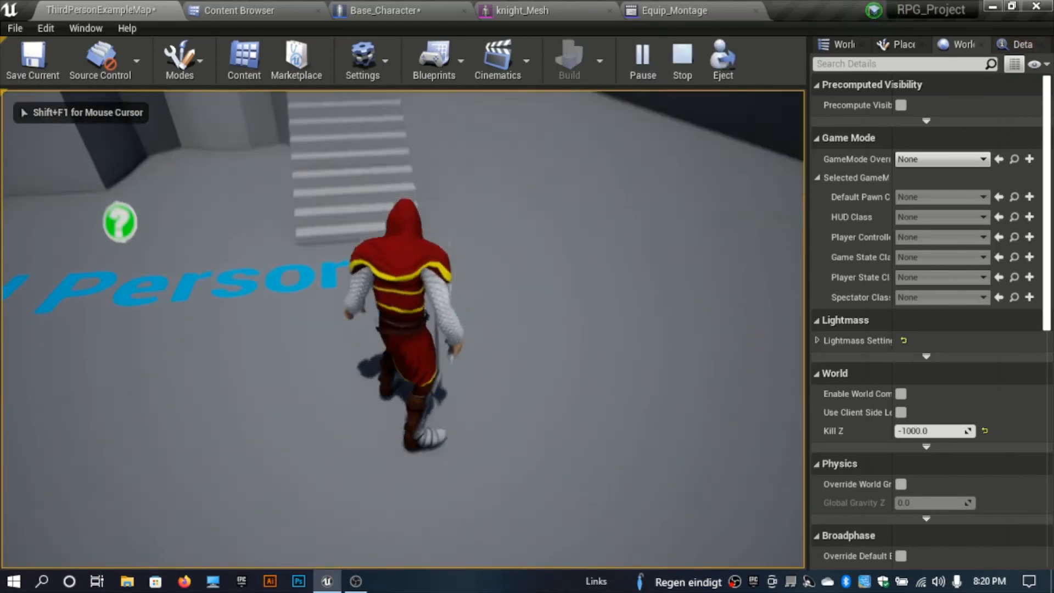
pyautogui.press('e')
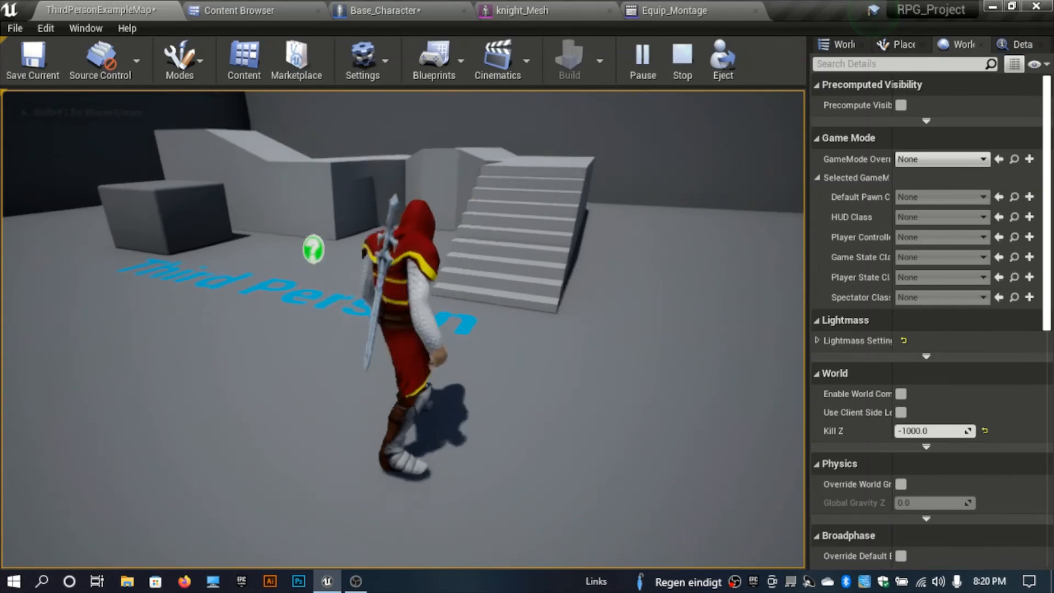
pyautogui.press('e')
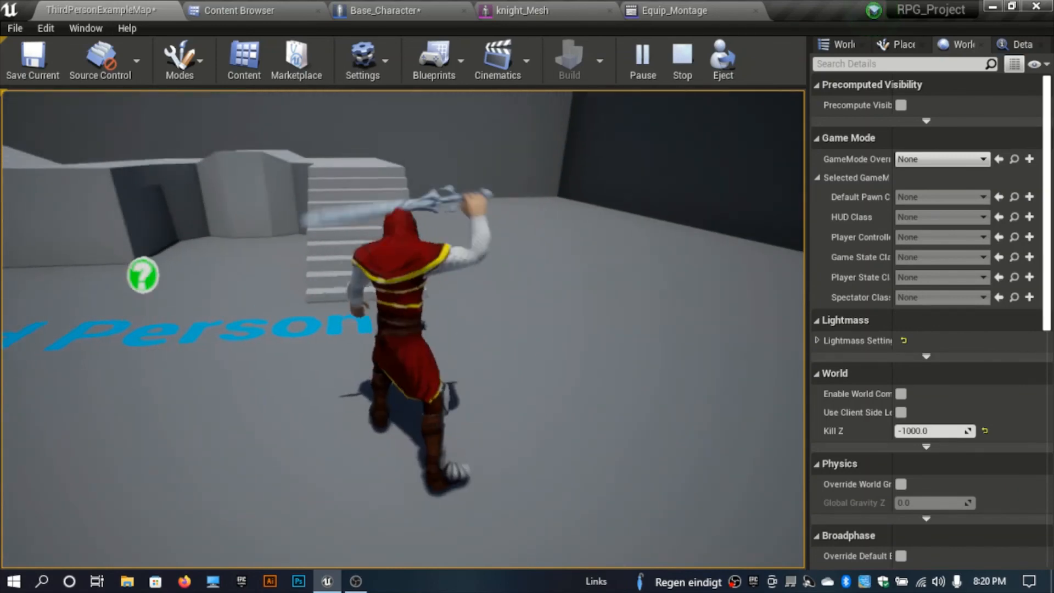
pyautogui.press('Escape')
pyautogui.click(682, 57)
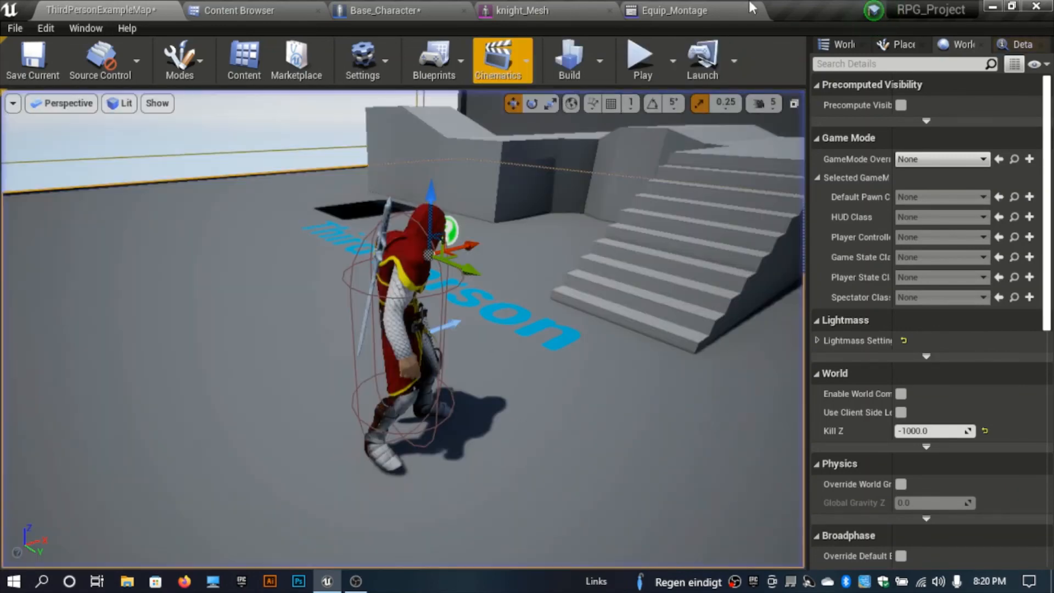
# Examine the Equip_Montage timeline for the moment when the knight's hand reaches the sword.
pyautogui.click(702, 4)
pyautogui.click(524, 10)
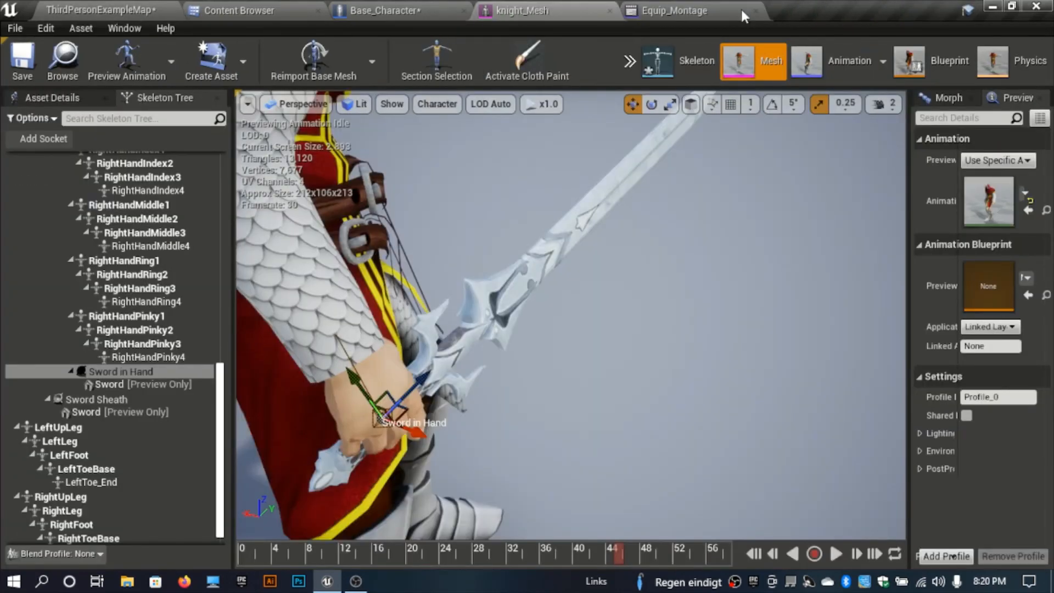
pyautogui.click(702, 4)
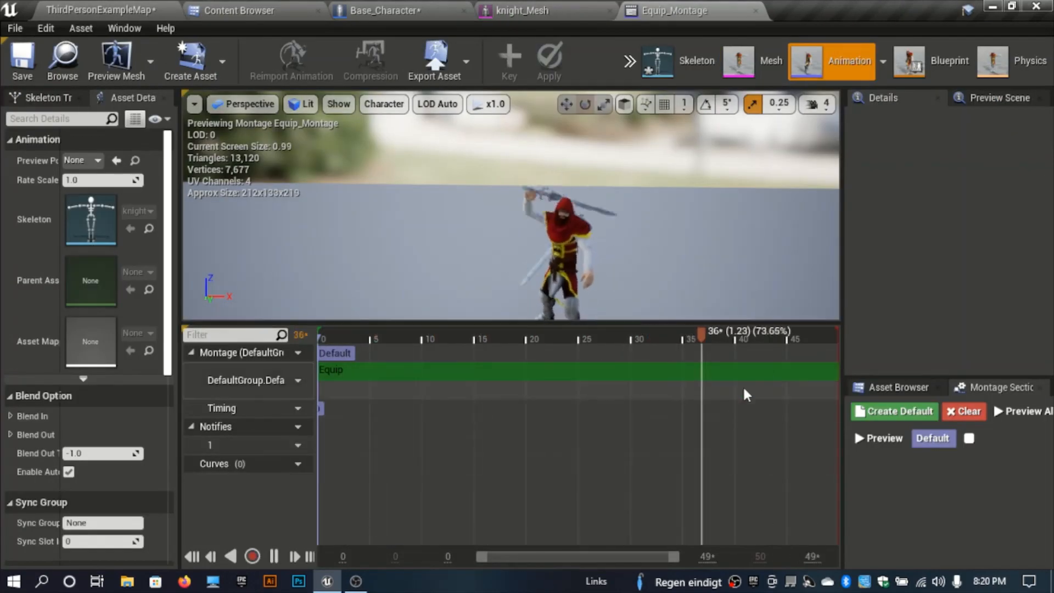
pyautogui.scroll(-2, 665, 416)
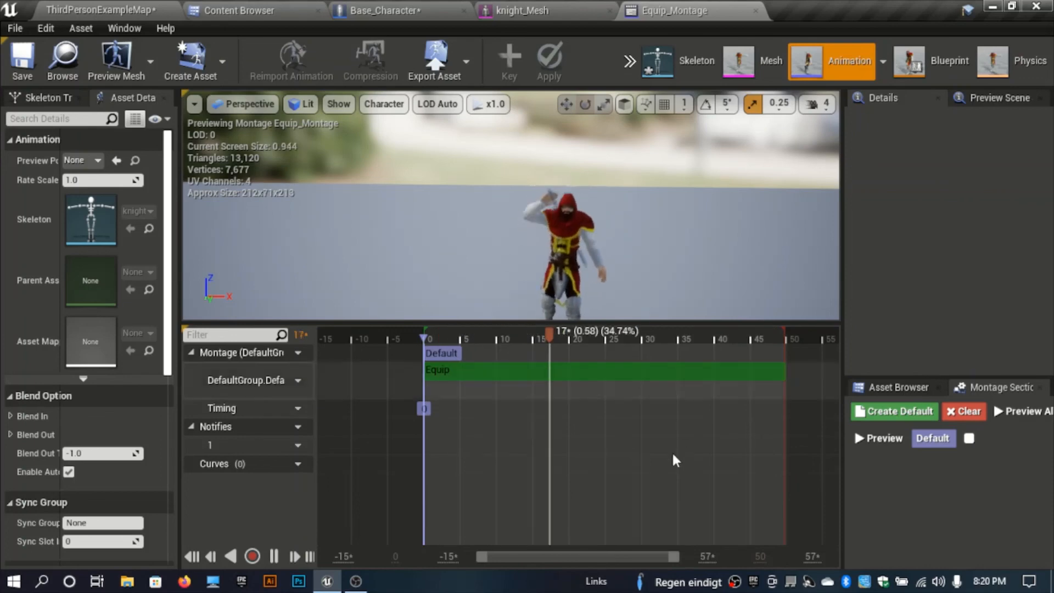
pyautogui.scroll(2, 607, 414)
pyautogui.scroll(-2, 680, 465)
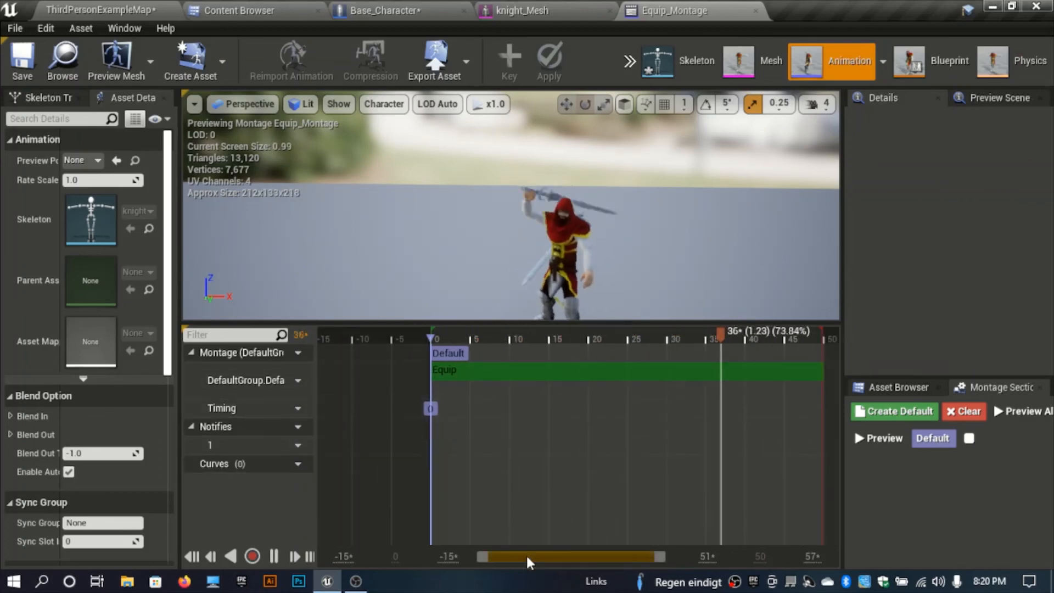
pyautogui.moveTo(528, 555); pyautogui.dragTo(542, 557)
# Set the Duration of both Delay nodes in the Base_Character Combat graph to 0.5.
pyautogui.click(543, 8)
pyautogui.click(455, 8)
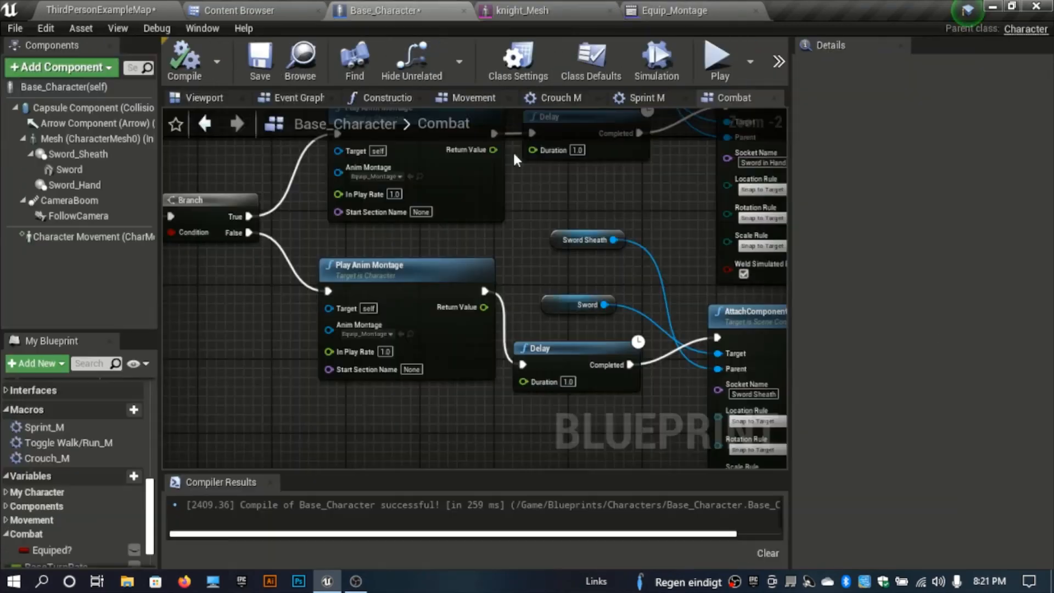
pyautogui.moveTo(527, 277); pyautogui.dragTo(410, 323, button='right')
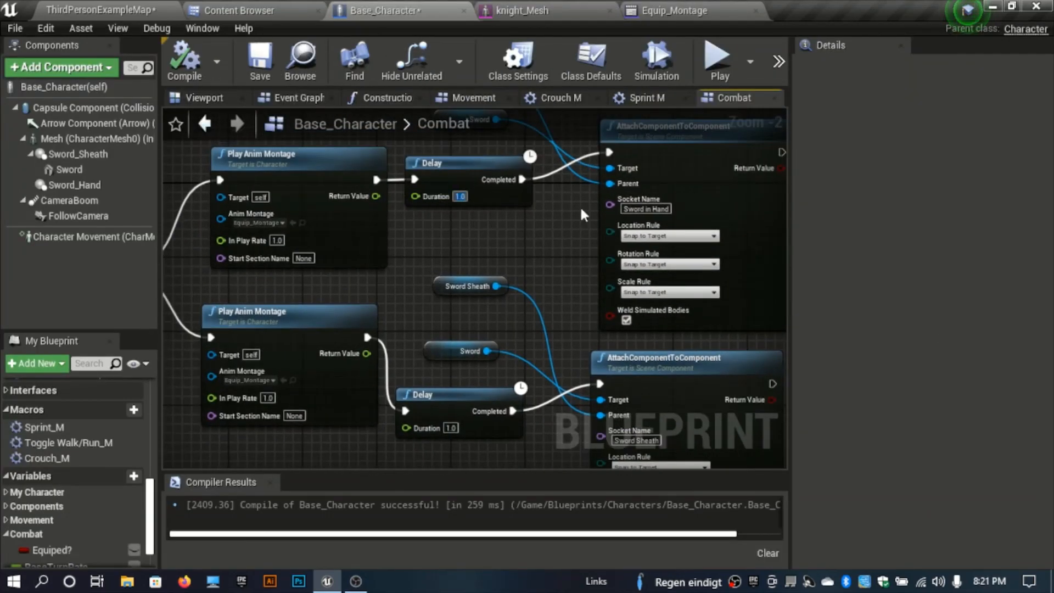
pyautogui.write('.5')
pyautogui.press('Return')
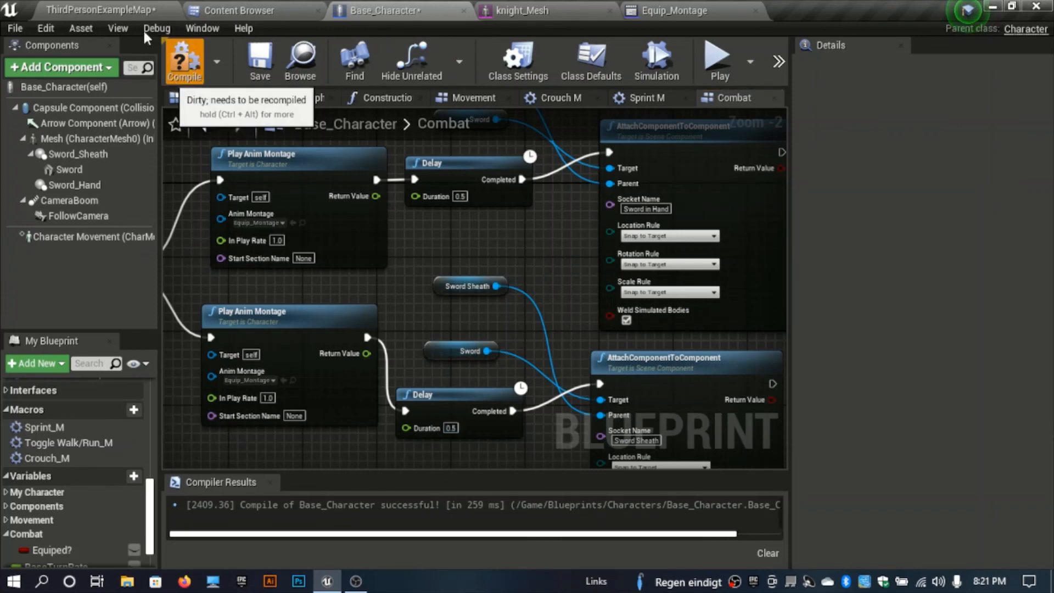
# Play-test the ThirdPersonExampleMap level, toggling the knight's sword between sheath and hand to check the 0.5 delay timing.
pyautogui.click(102, 8)
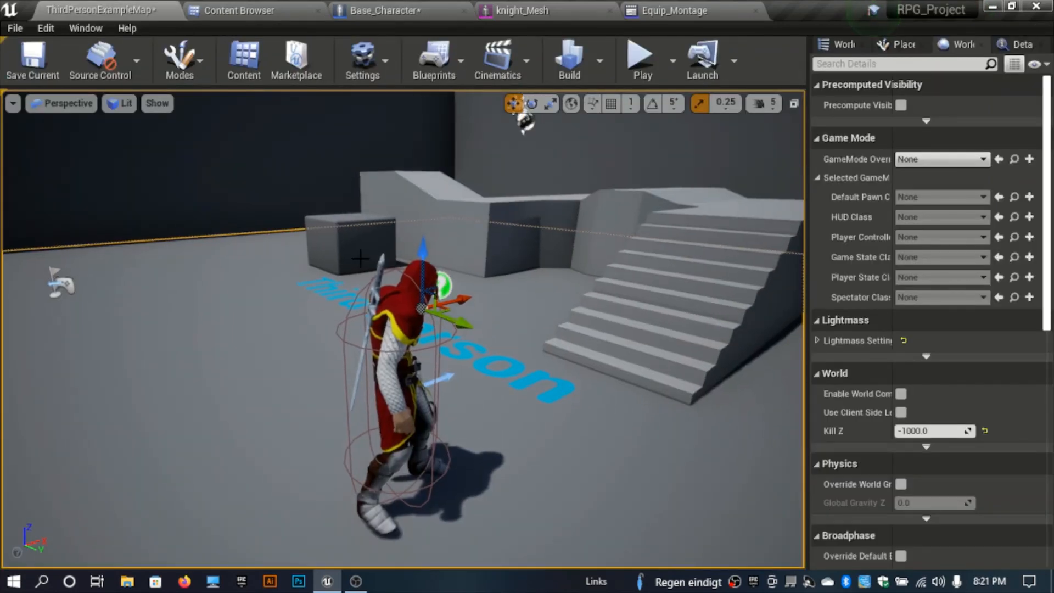
pyautogui.hotkey('alt', 'p')
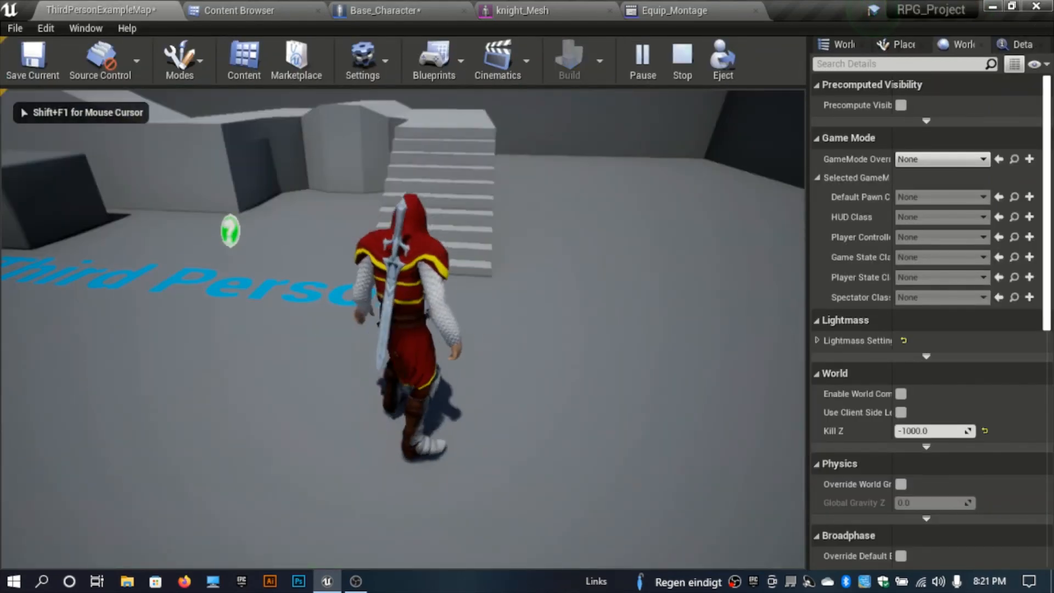
pyautogui.press('e')
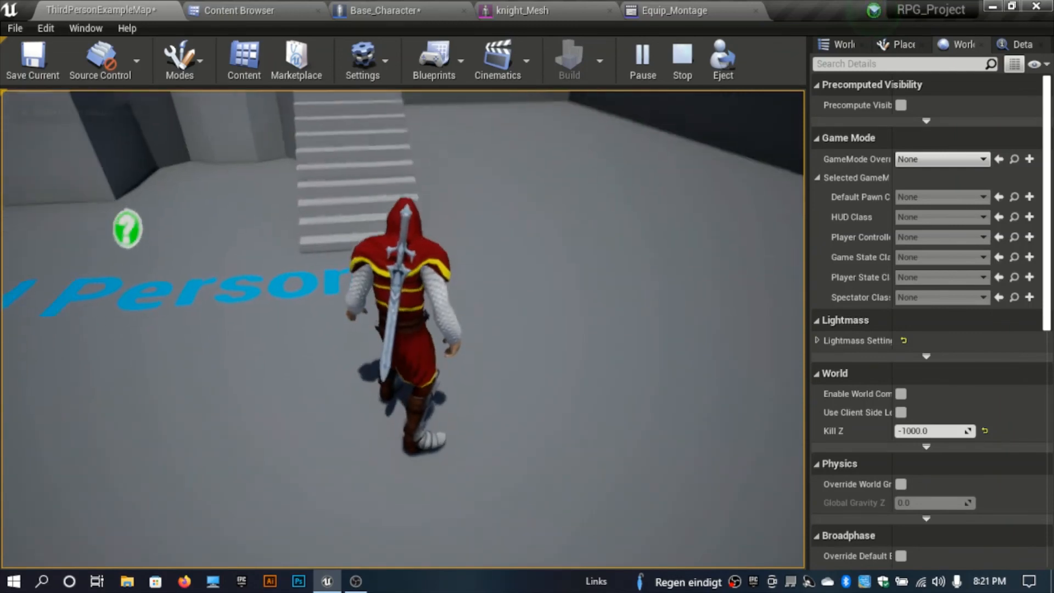
pyautogui.press('e')
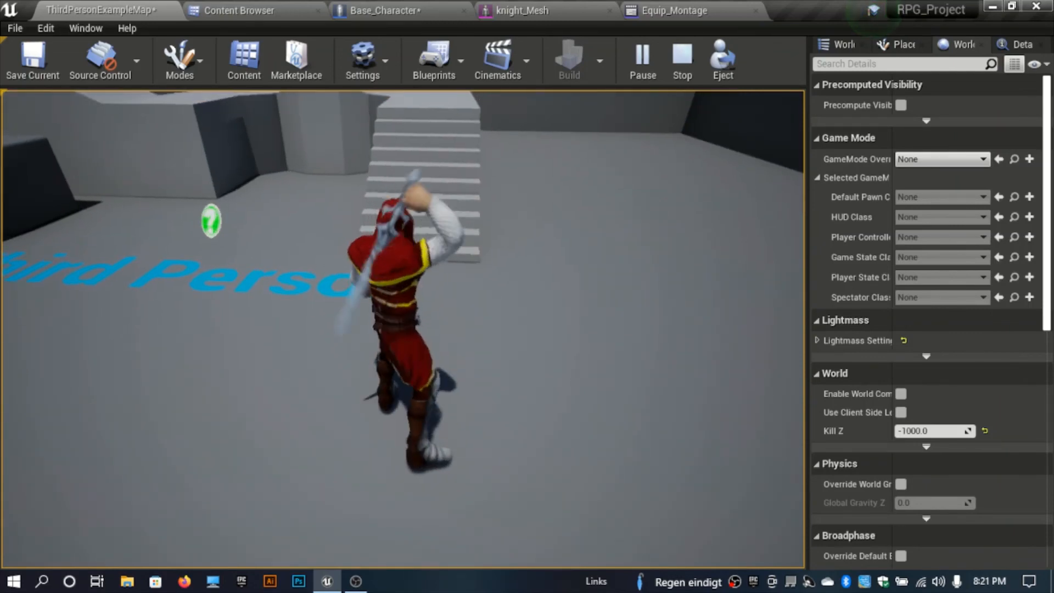
pyautogui.press('e')
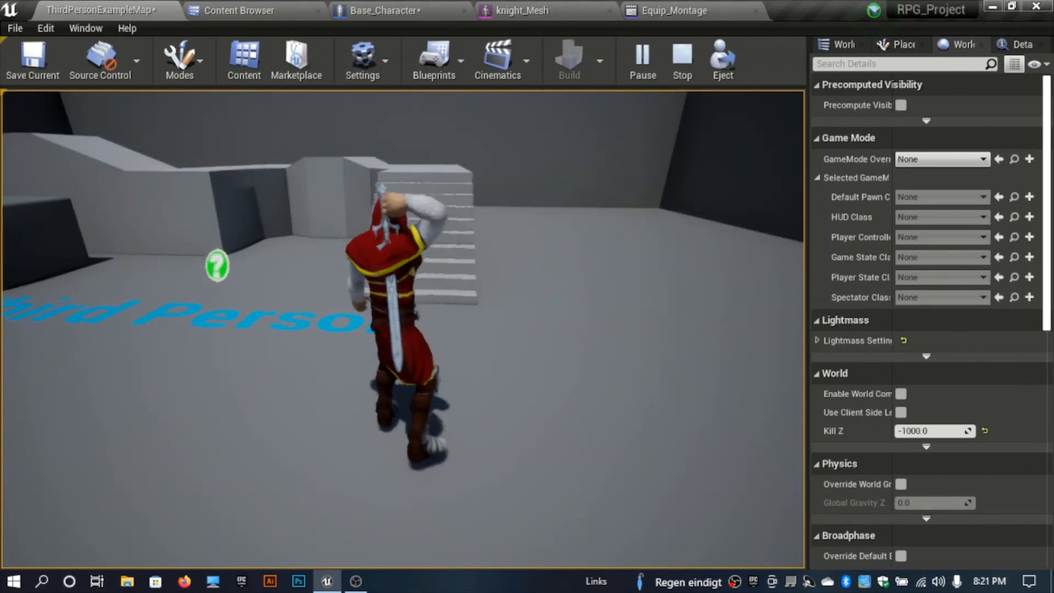
pyautogui.press('Escape')
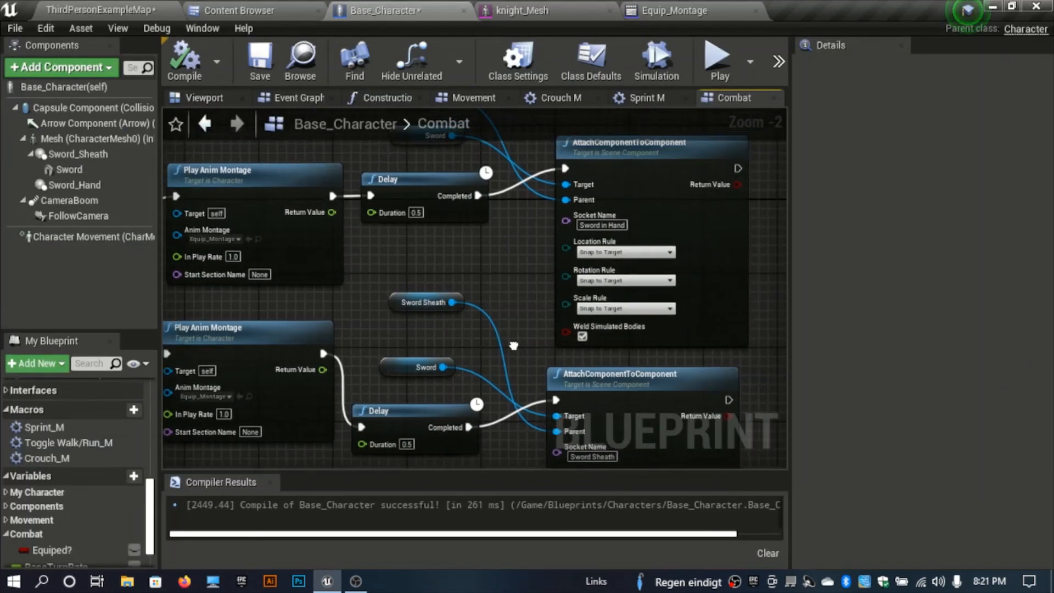
# Add a Move Component To node from the lower Sword reference and wire both AttachComponentToComponent outputs into its Move input.
pyautogui.scroll(-2, 502, 313)
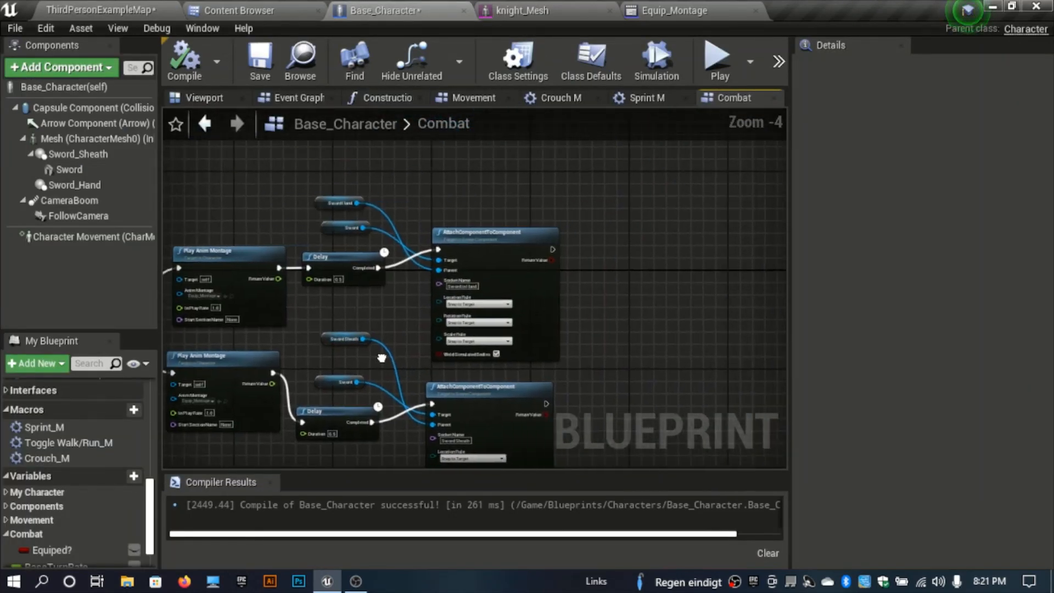
pyautogui.scroll(2, 502, 313)
pyautogui.moveTo(501, 305); pyautogui.dragTo(608, 339, button='right')
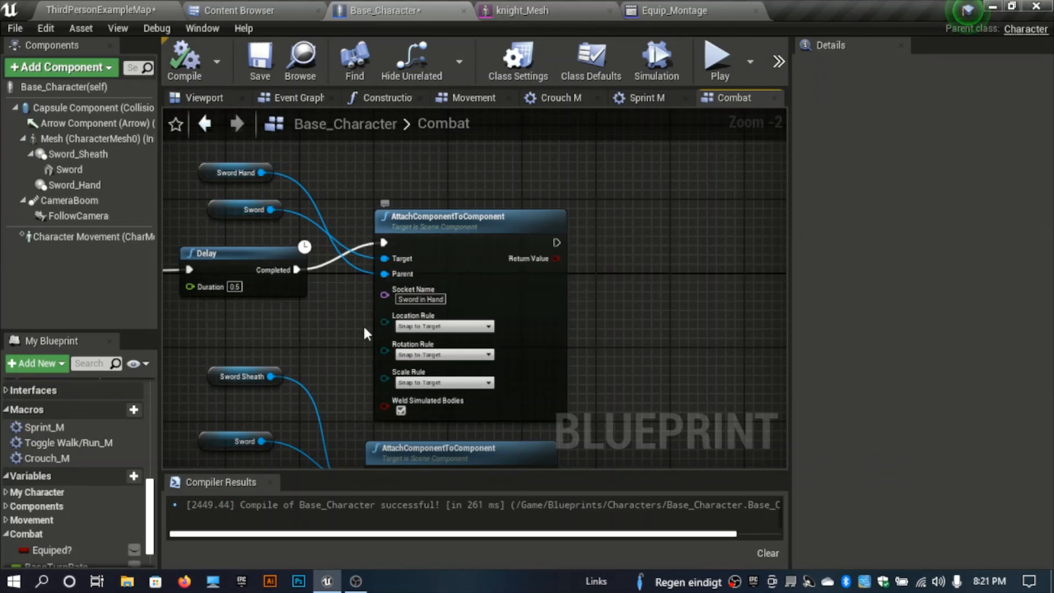
pyautogui.moveTo(365, 332); pyautogui.dragTo(376, 276, button='right')
pyautogui.moveTo(603, 294); pyautogui.dragTo(602, 293)
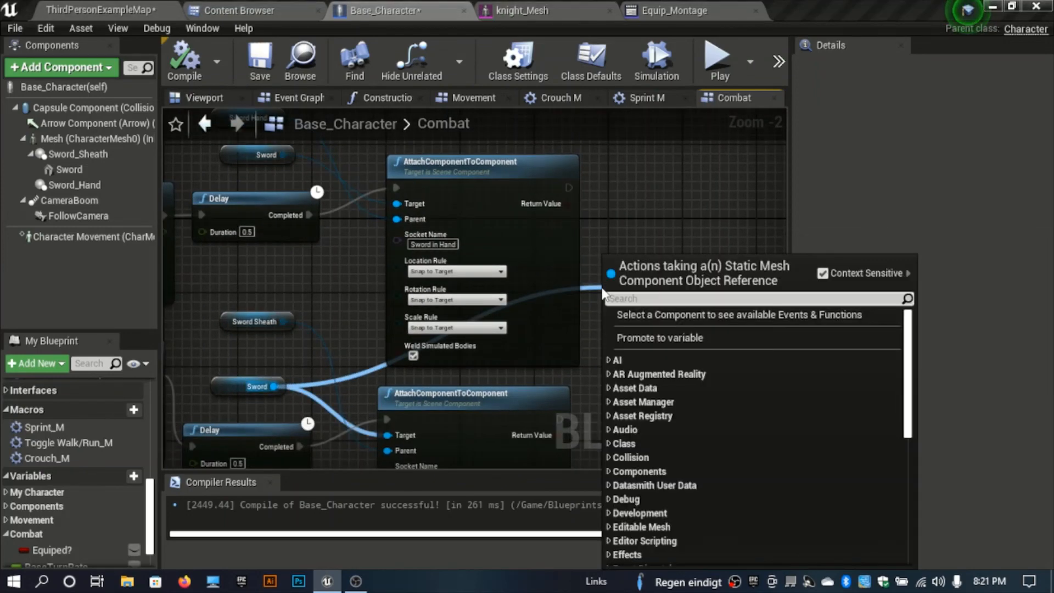
pyautogui.write('move')
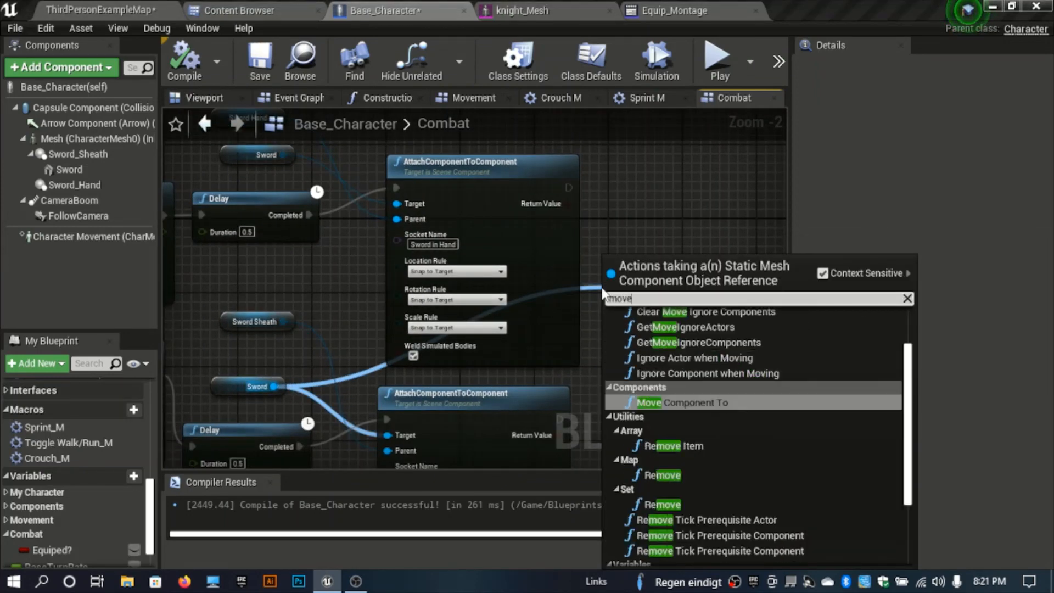
pyautogui.press('Return')
pyautogui.moveTo(678, 329); pyautogui.dragTo(752, 254)
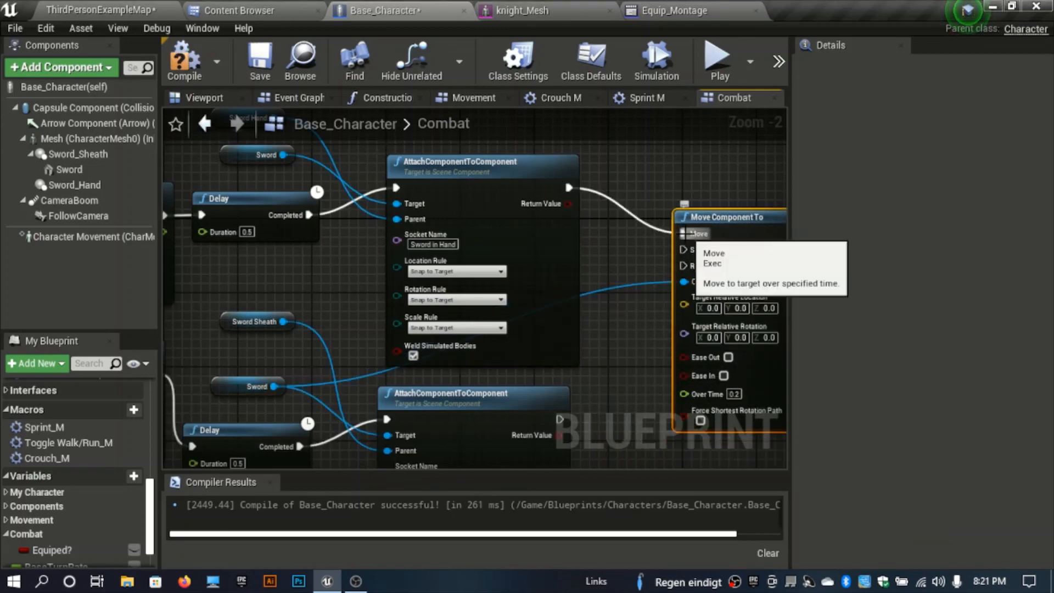
pyautogui.moveTo(683, 233); pyautogui.dragTo(560, 419)
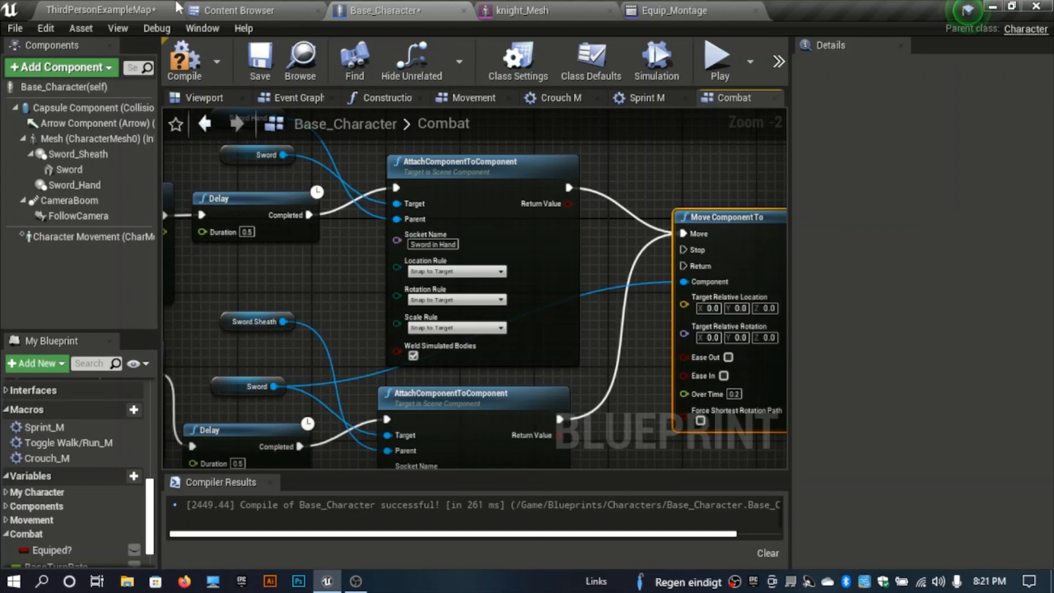
# Play-test the level with the Move Component To node, drawing and sheathing the sword repeatedly while standing and moving around.
pyautogui.click(114, 8)
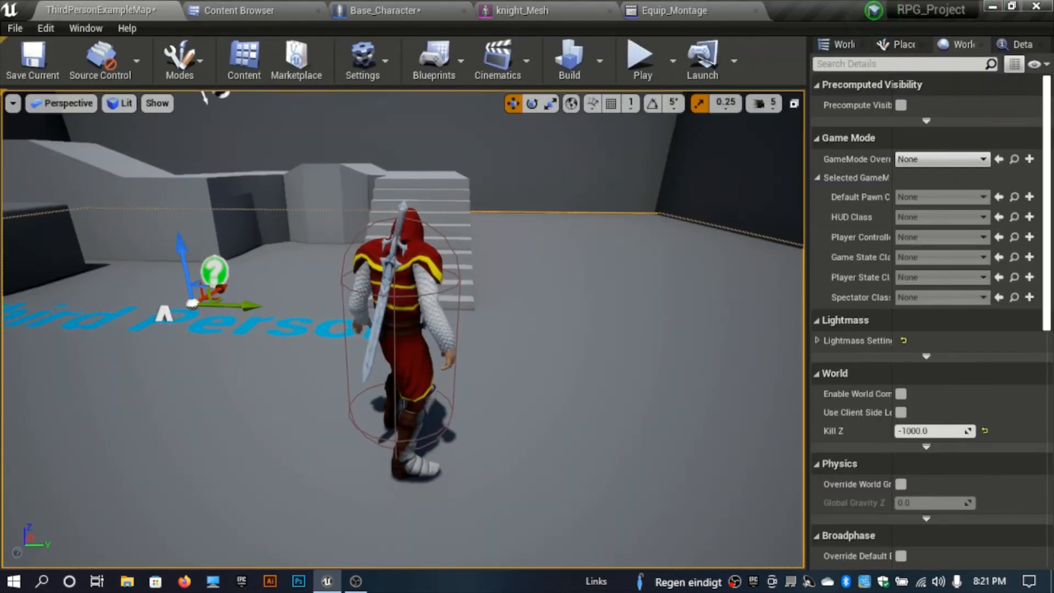
pyautogui.hotkey('alt', 'p')
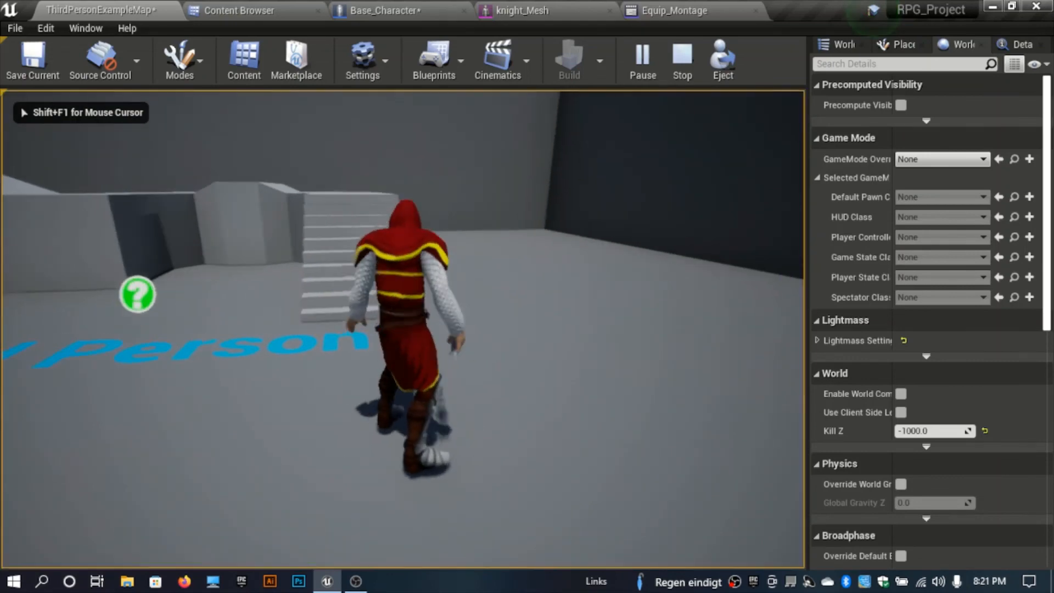
pyautogui.press('e')
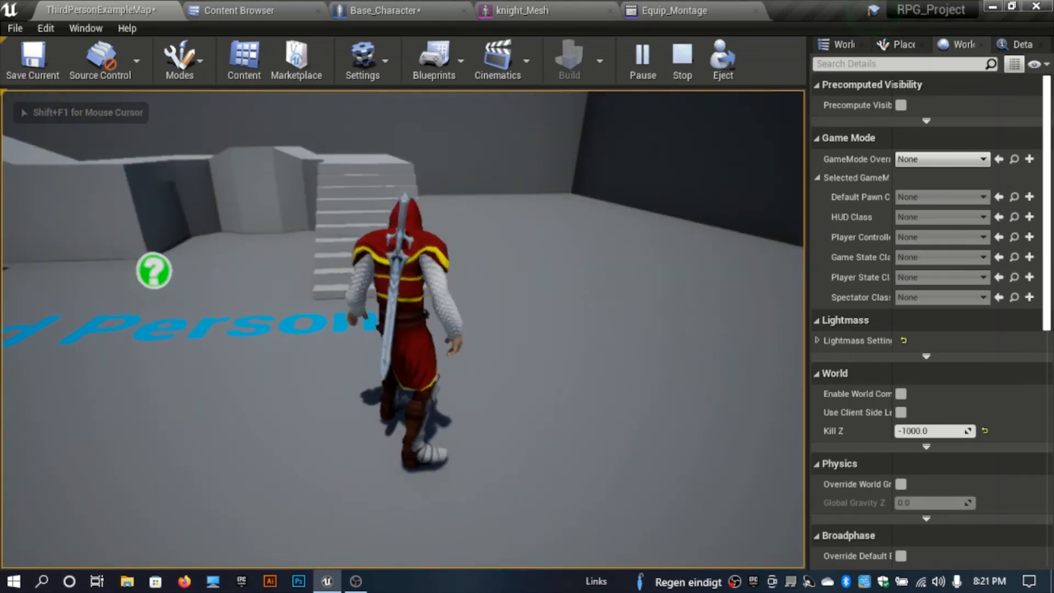
pyautogui.press('e')
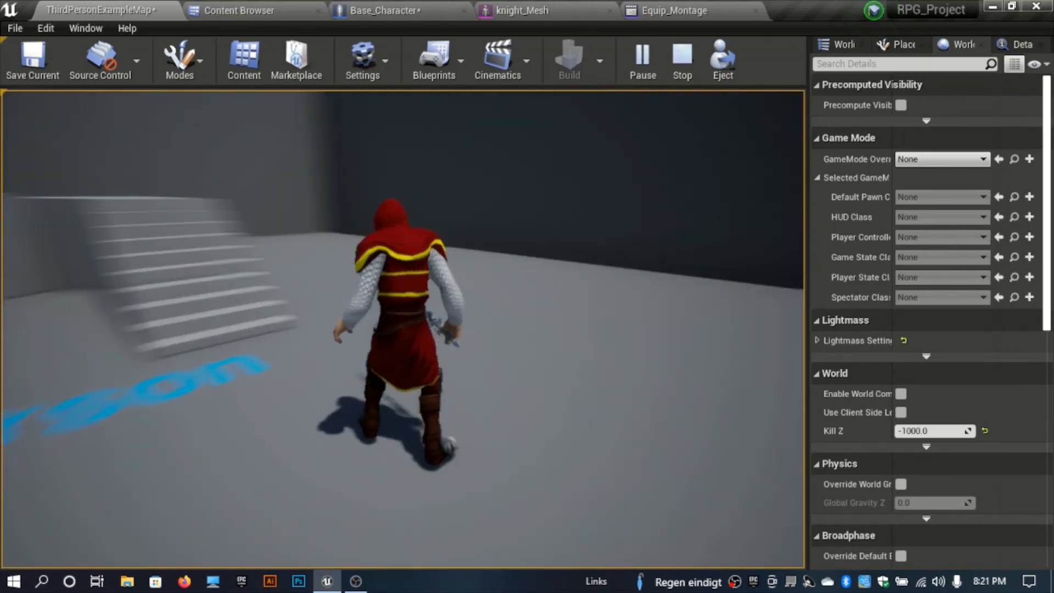
pyautogui.press('e')
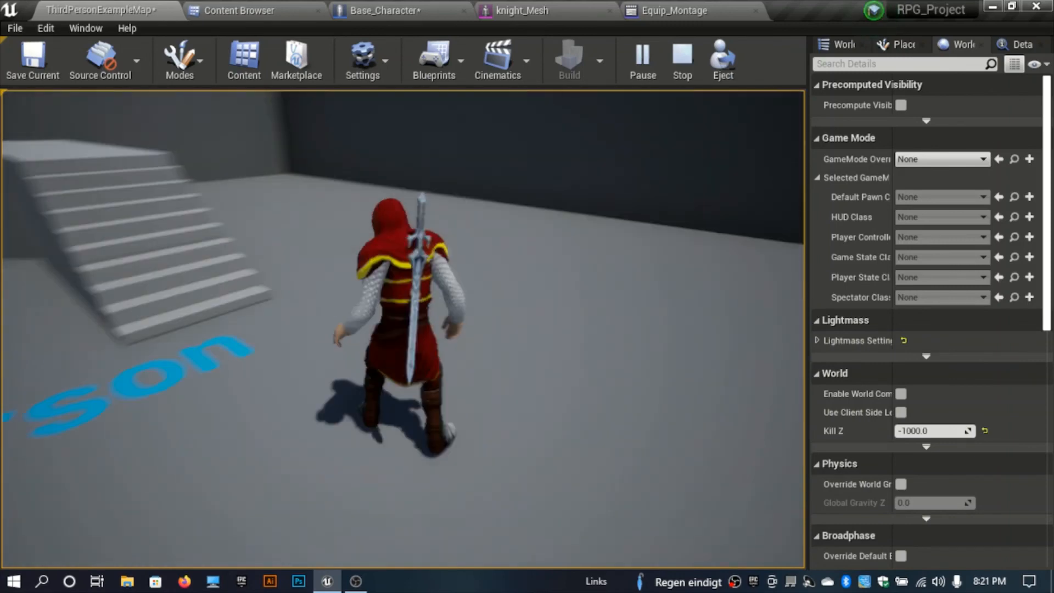
pyautogui.press('e')
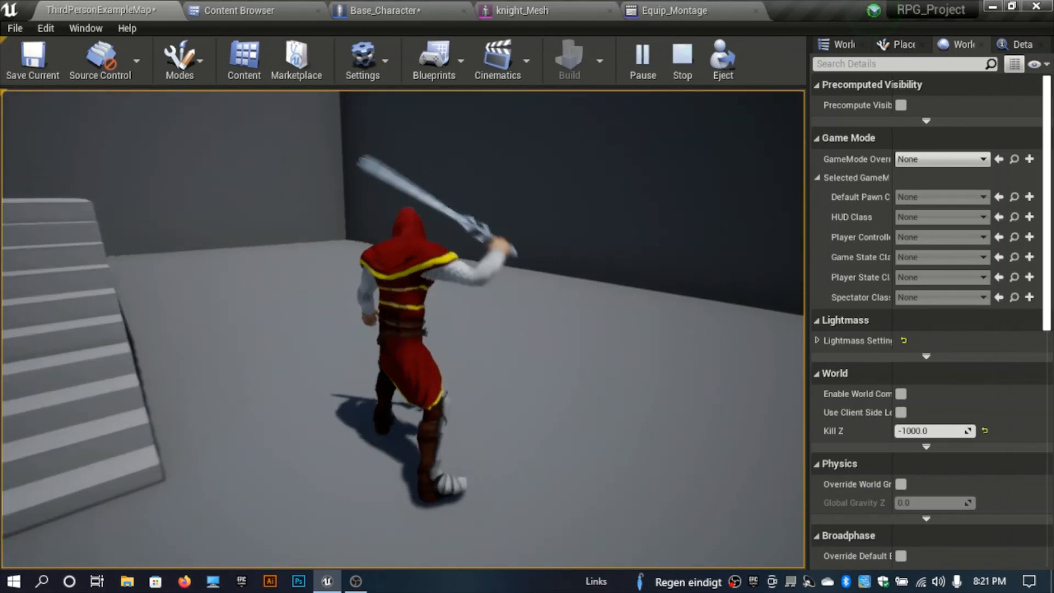
pyautogui.press('w')
pyautogui.press('e')
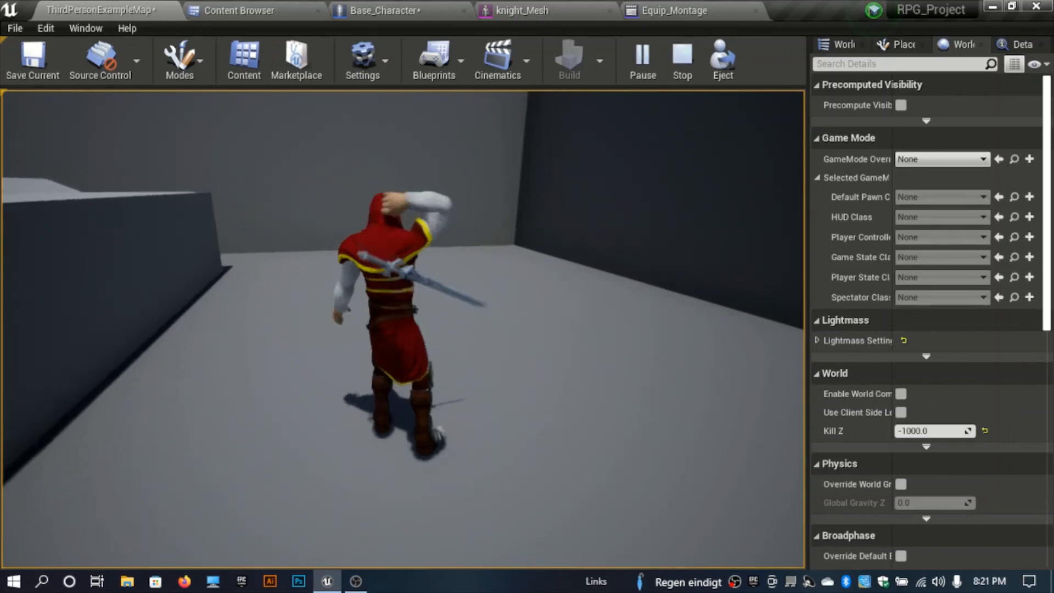
pyautogui.press('w')
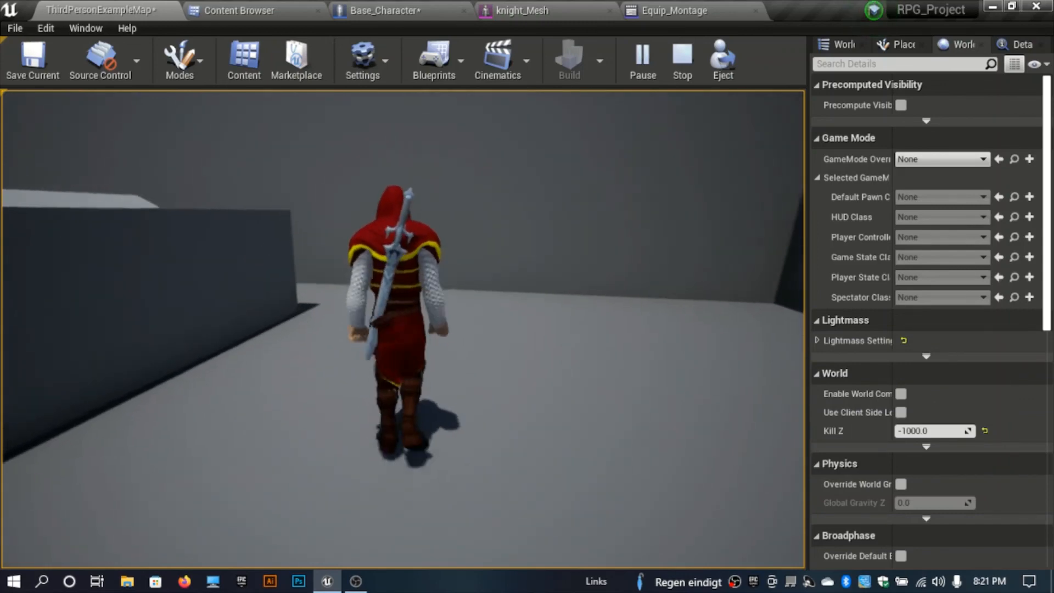
pyautogui.press('w')
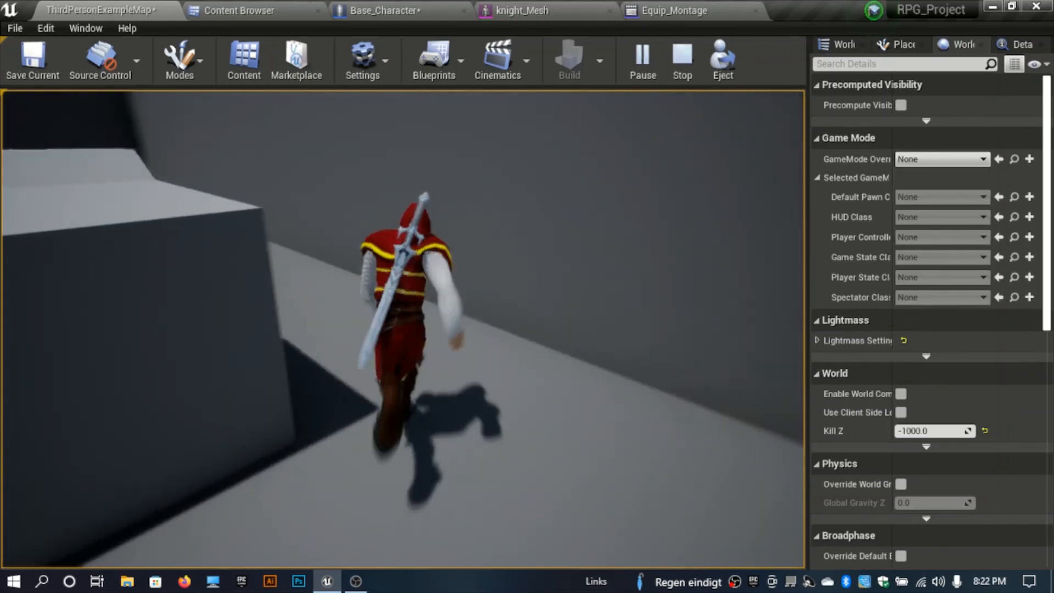
pyautogui.press('e')
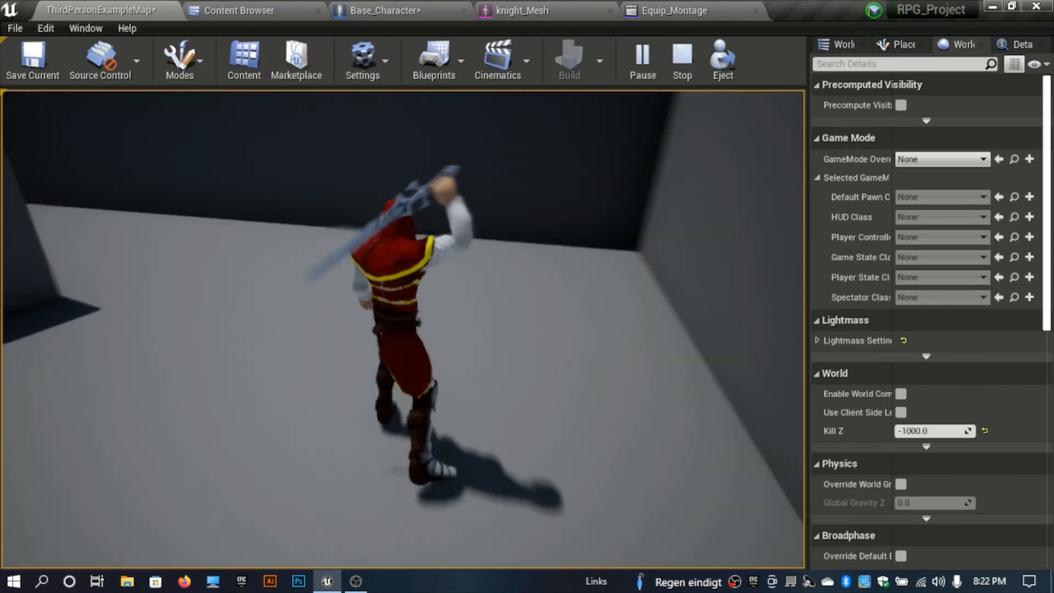
pyautogui.press('w')
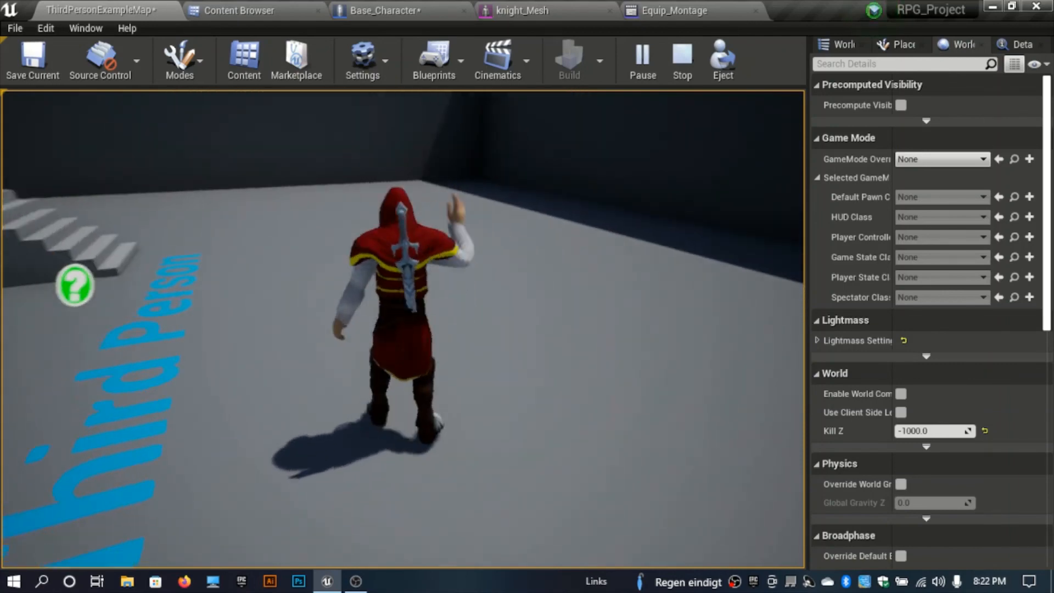
pyautogui.press('e')
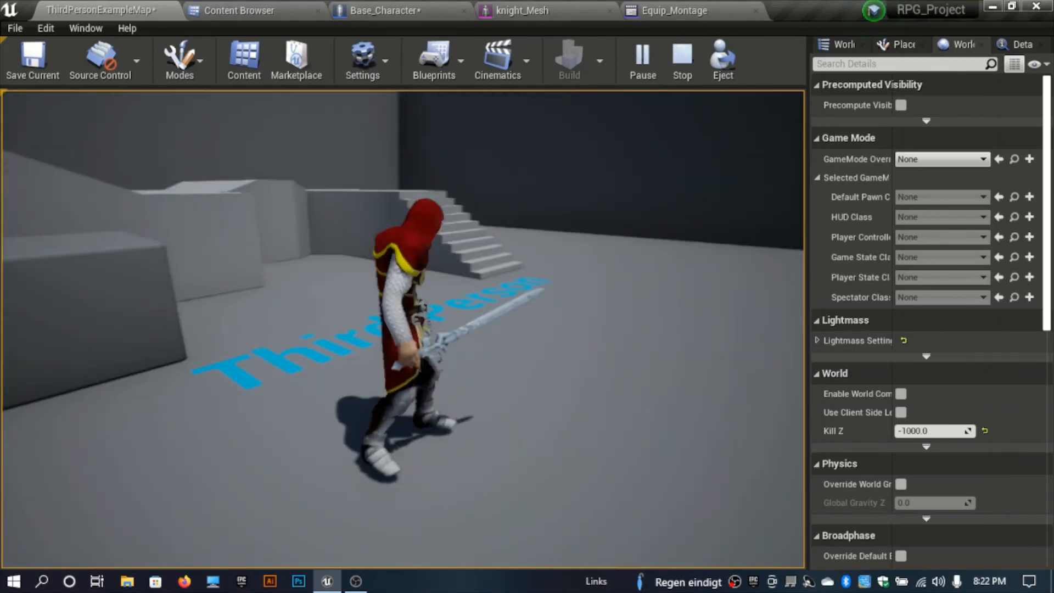
pyautogui.press('w')
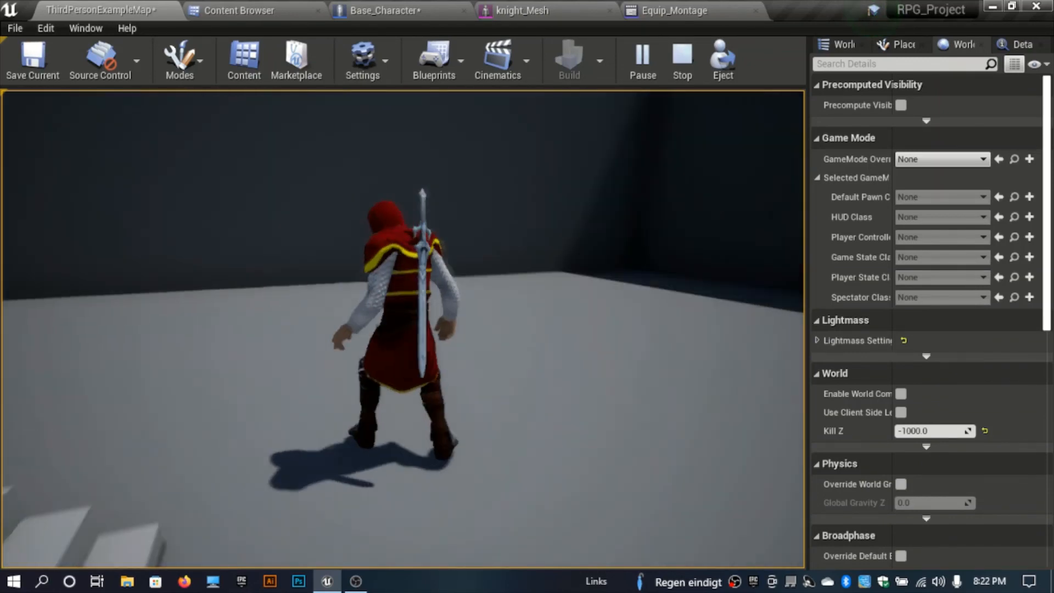
pyautogui.press('Escape')
pyautogui.press('s')
pyautogui.moveTo(403, 329); pyautogui.dragTo(258, 316, button='right')
pyautogui.press('s')
pyautogui.press('w')
pyautogui.press('w')
pyautogui.press('s')
pyautogui.press('s')
pyautogui.press('w')
pyautogui.press('s')
pyautogui.press('w')
pyautogui.press('w')
pyautogui.press('s')
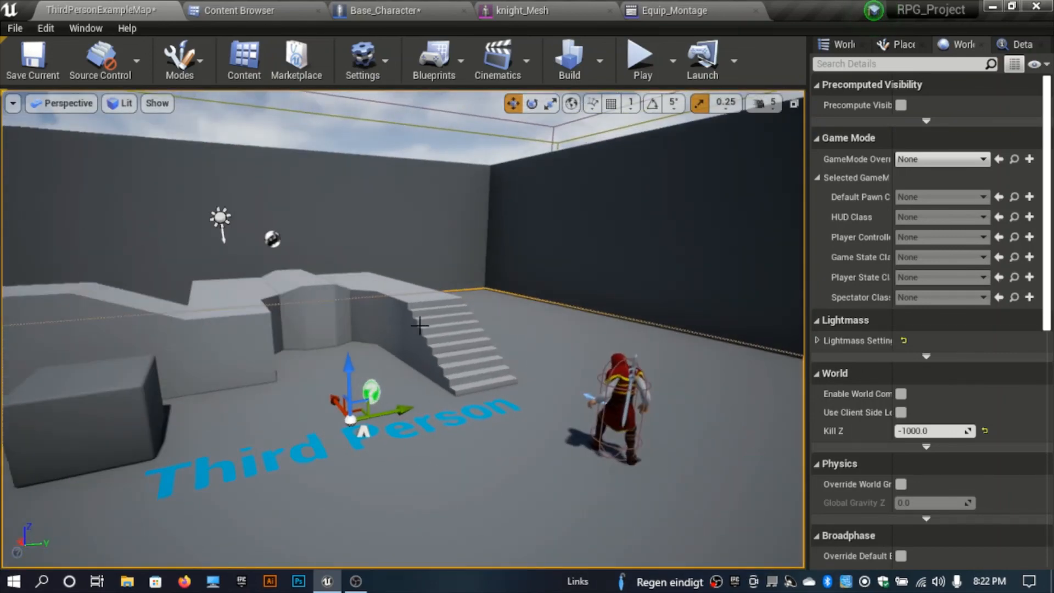